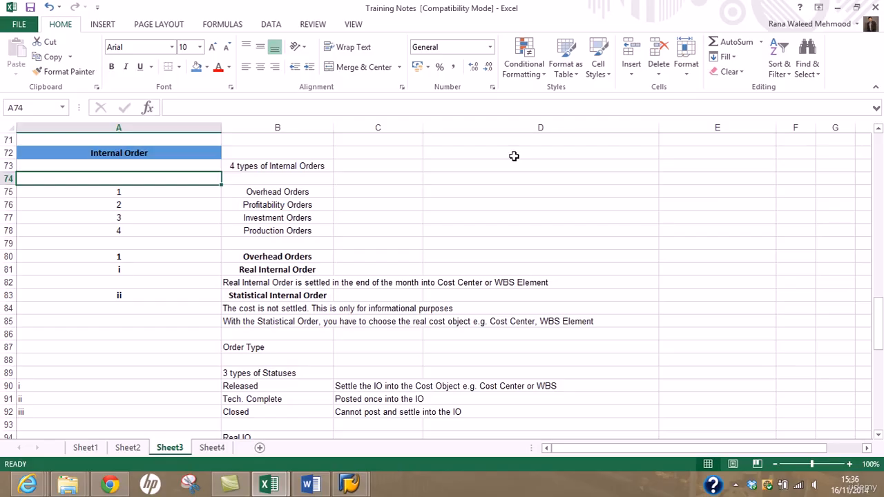
Switch from Excel to SAP, leave the Standard Hierarchy change screen and collapse the Accounting folder in the SAP menu.
left_click(835, 8)
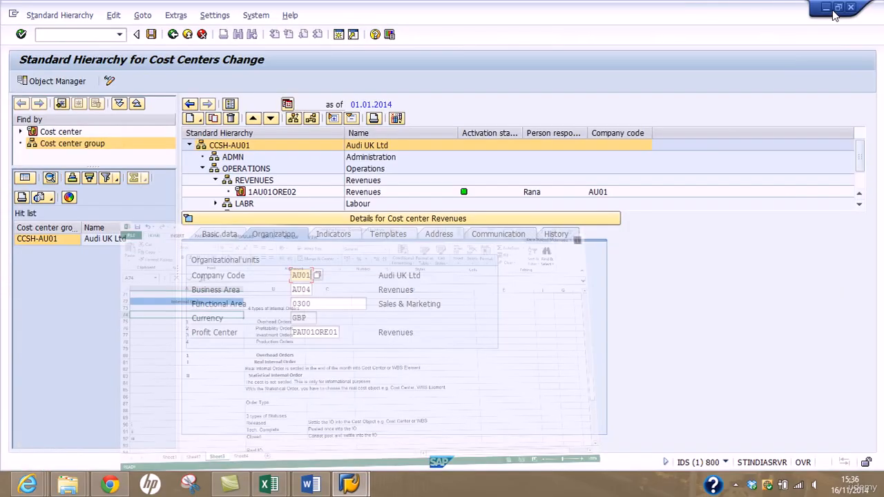
left_click(173, 35)
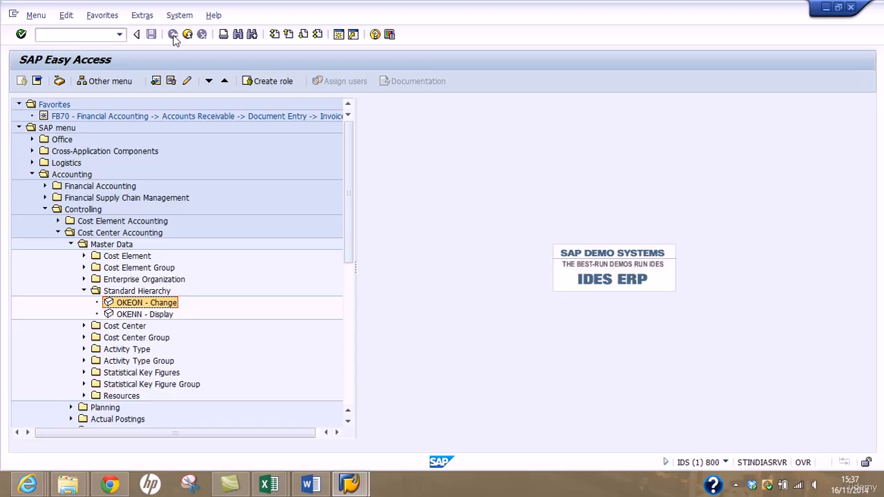
left_click(32, 176)
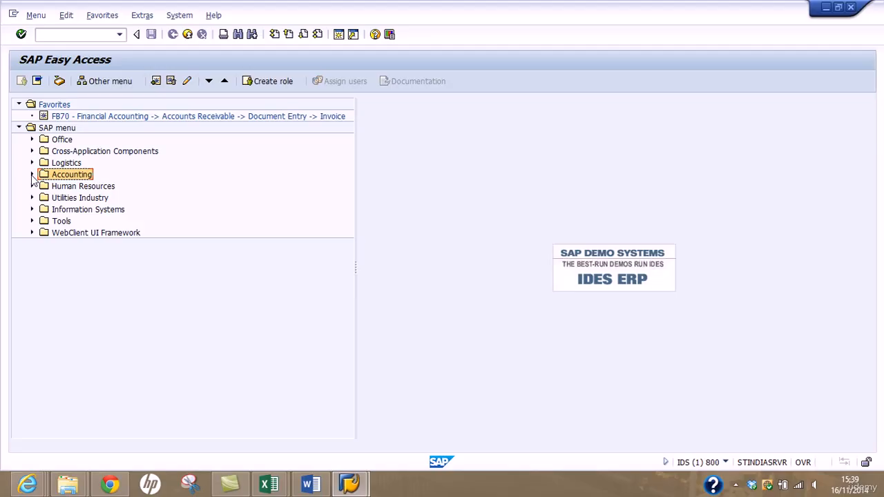
Switch to the Training Notes workbook in Excel and review the internal order types, selecting the Overhead Orders entry.
left_click(287, 486)
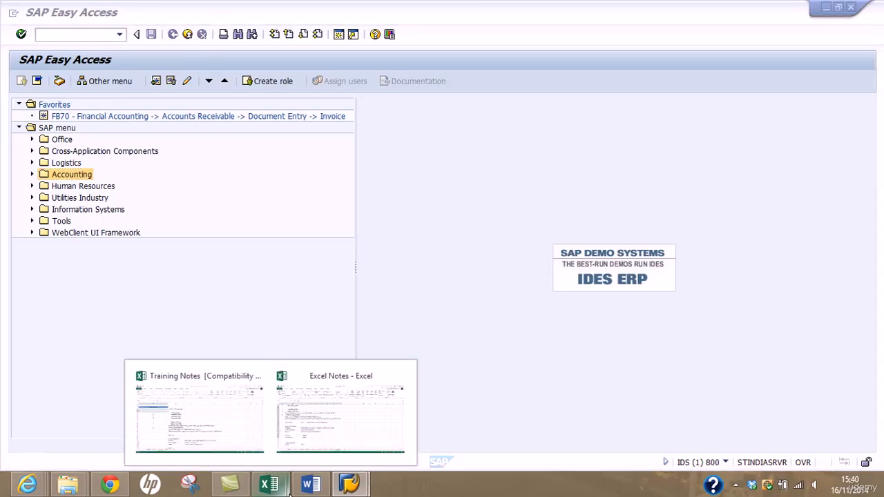
left_click(242, 441)
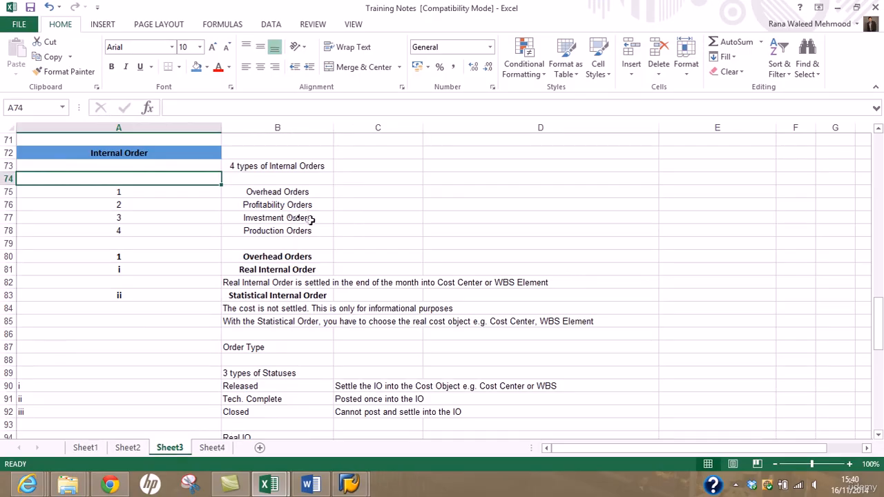
left_click(277, 192)
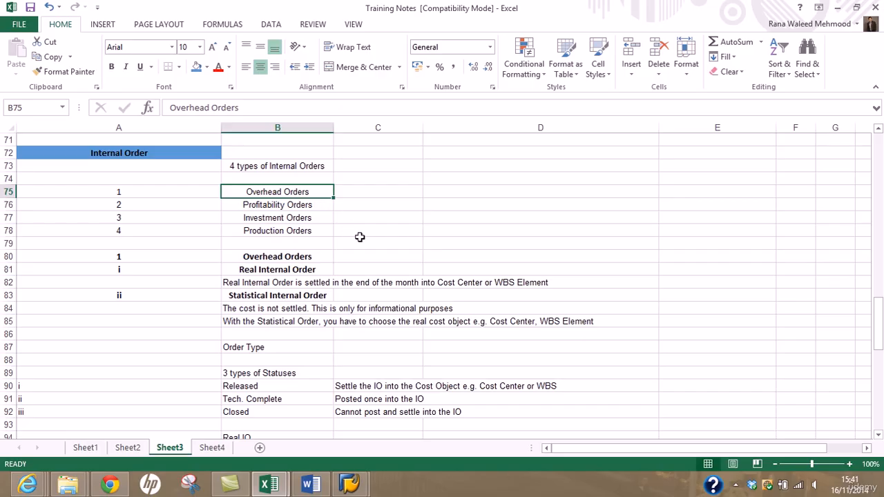
left_click(736, 484)
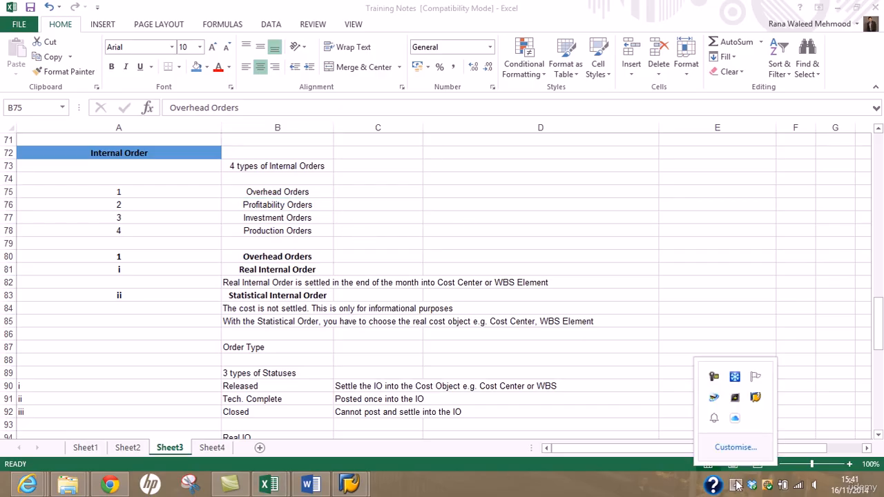
left_click(714, 380)
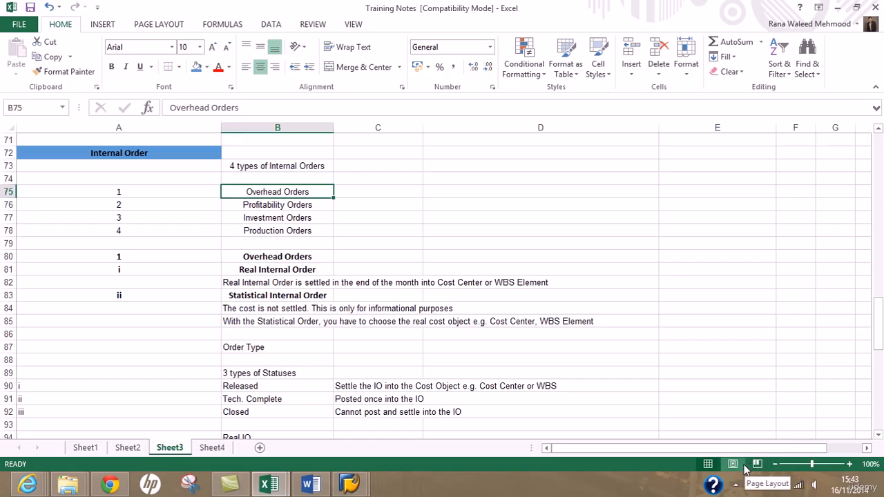
Switch back to SAP, expand Accounting and collapse Master Data and Cost Center Accounting under Controlling.
left_click(355, 484)
left_click(412, 410)
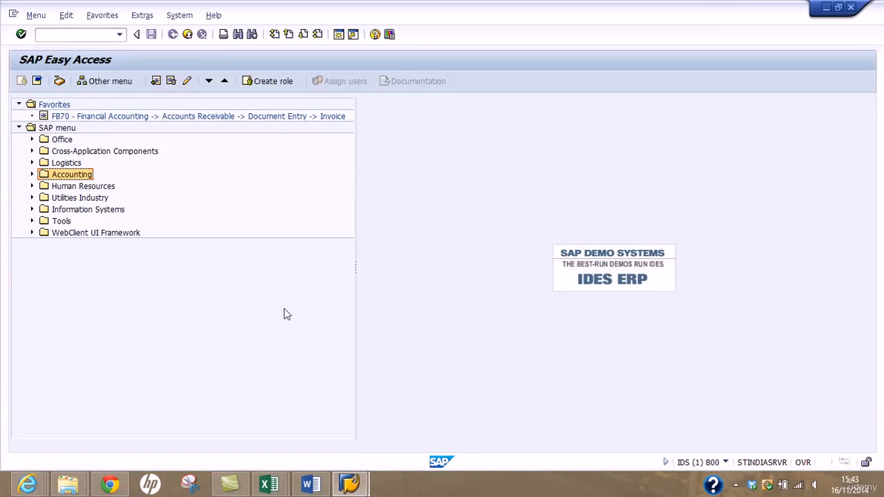
left_click(31, 175)
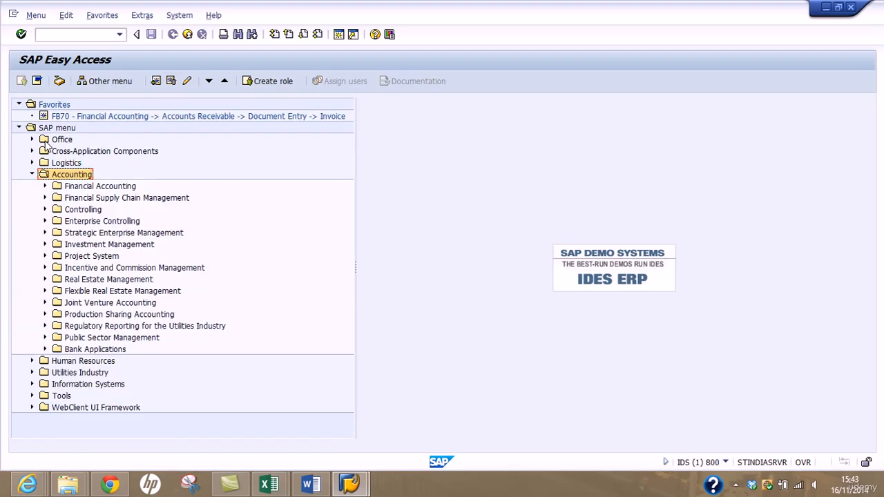
left_click(45, 209)
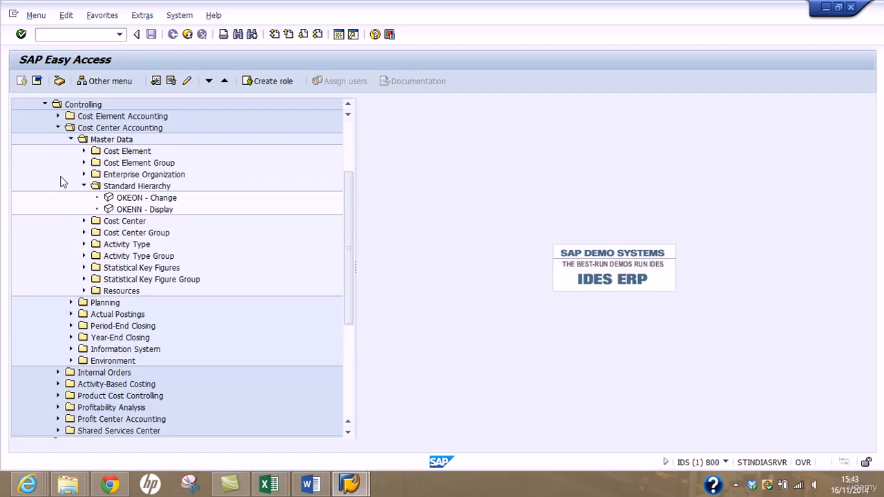
left_click(70, 139)
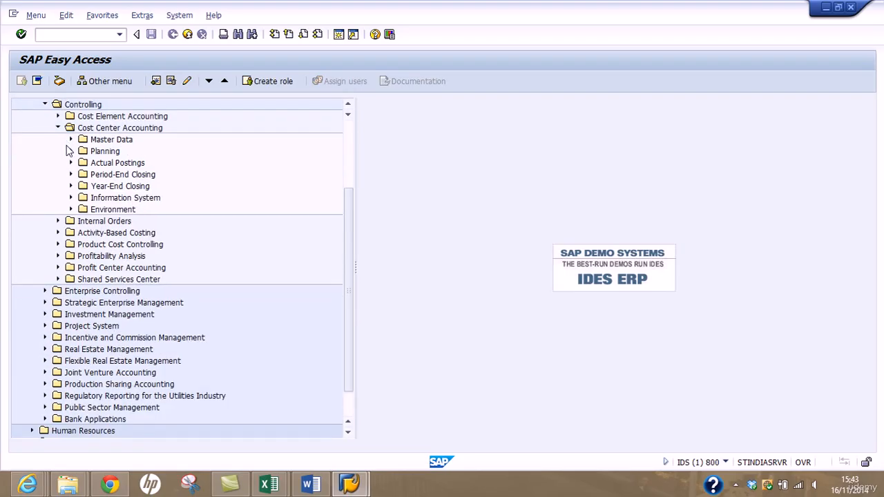
left_click(58, 128)
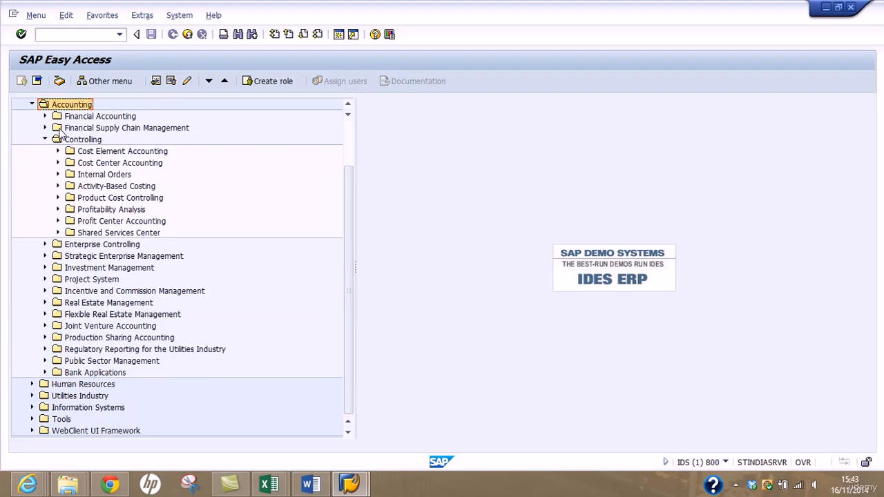
Open transaction KO03 - Display from the Internal Orders master data, within Special Functions > Order.
left_click(58, 174)
left_click(70, 186)
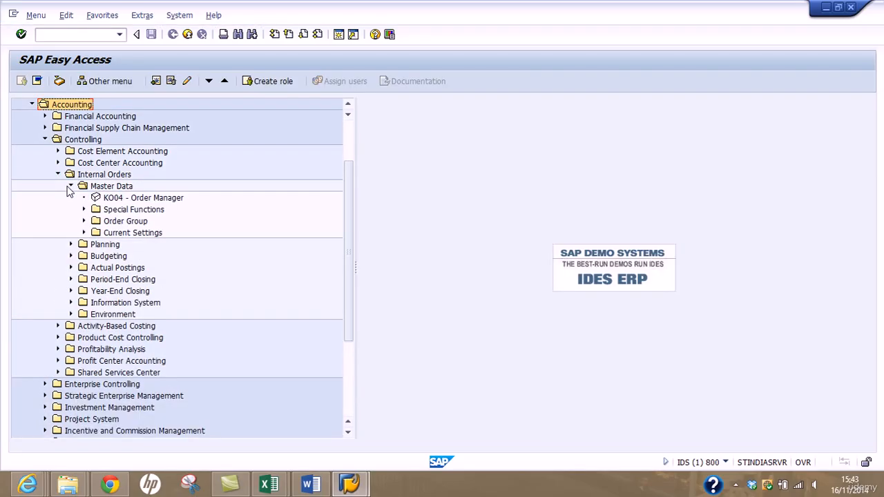
left_click(83, 220)
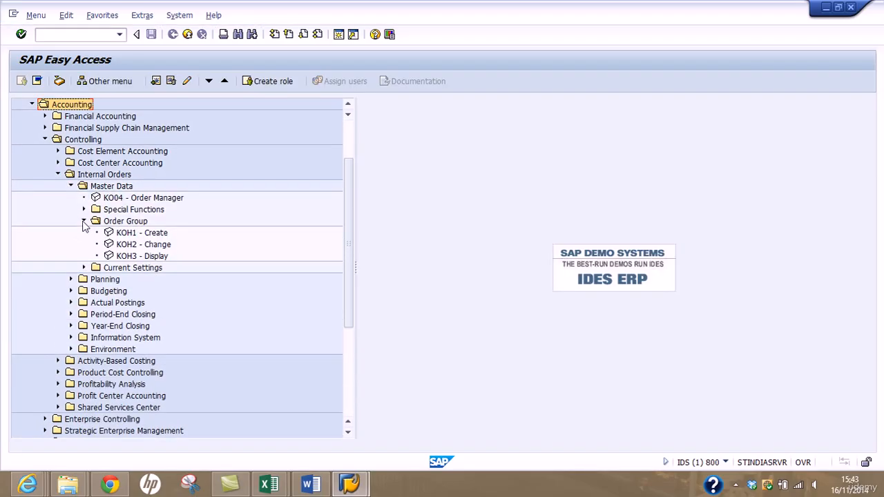
left_click(83, 221)
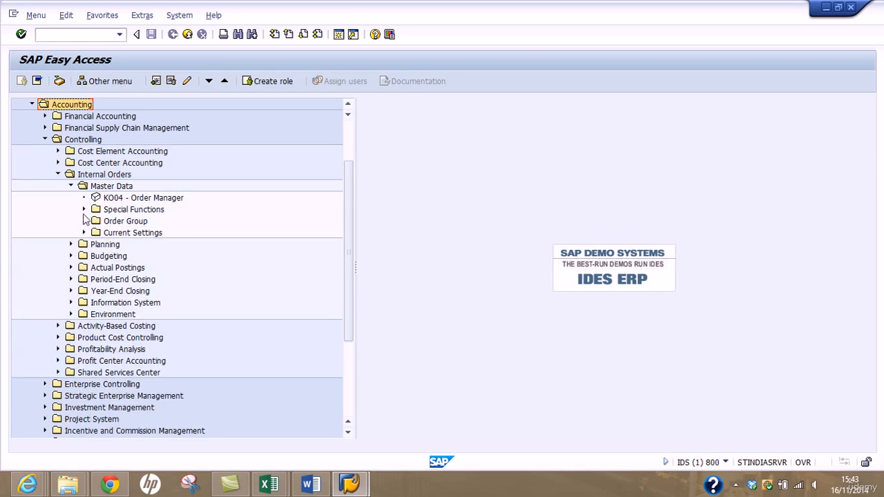
left_click(84, 209)
left_click(96, 221)
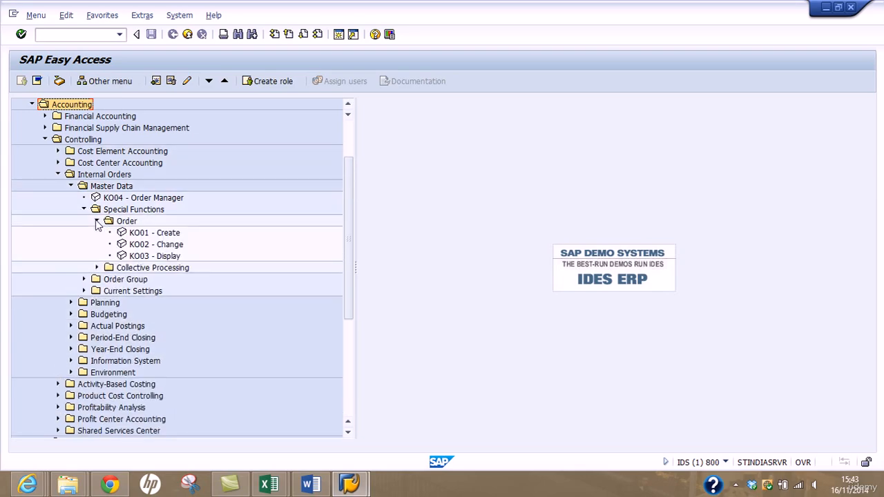
left_click(140, 256)
double_click(140, 258)
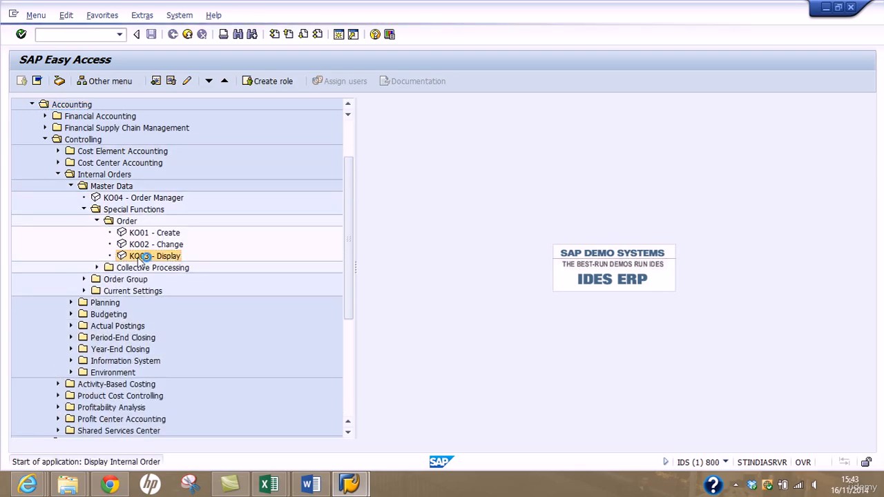
Search for internal orders in controlling area 0001, look through the list and close it without choosing an order.
left_click(174, 133)
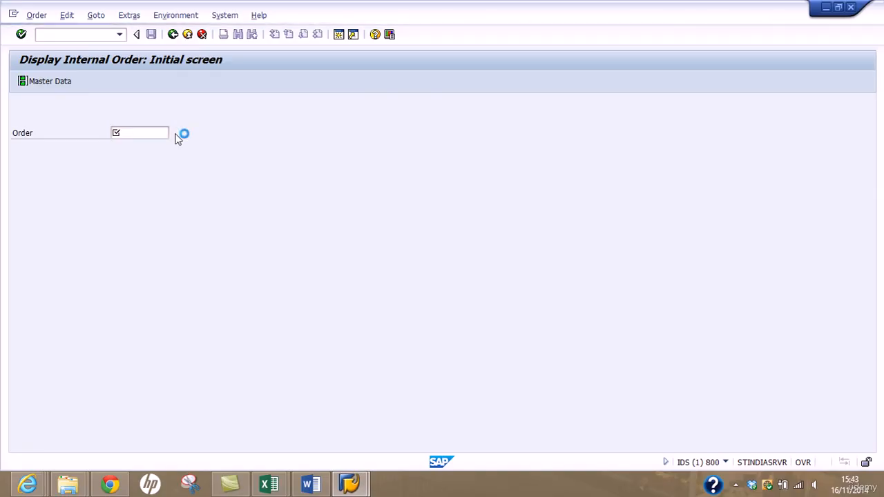
left_click_drag(250, 143, 215, 141)
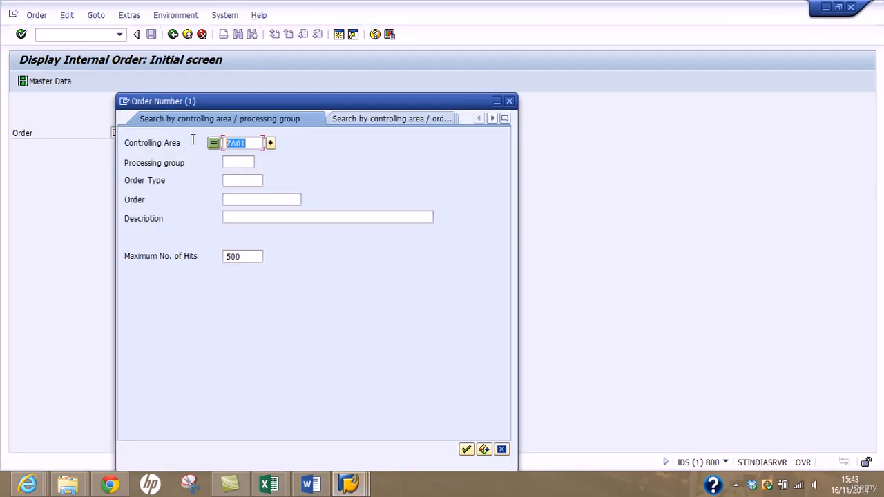
type("0001")
key("Return")
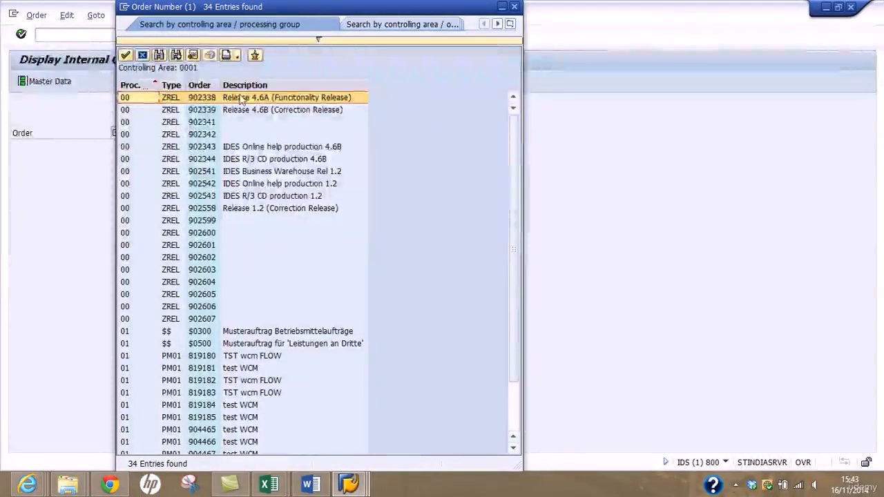
left_click(513, 405)
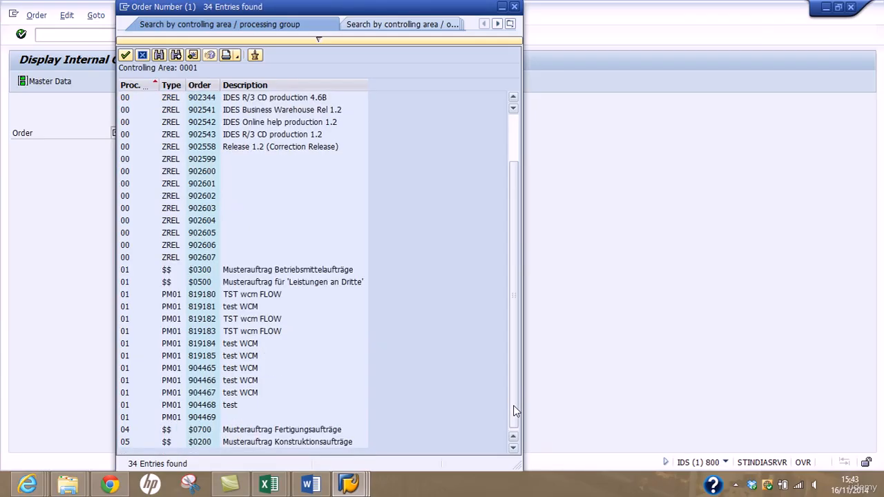
left_click(513, 140)
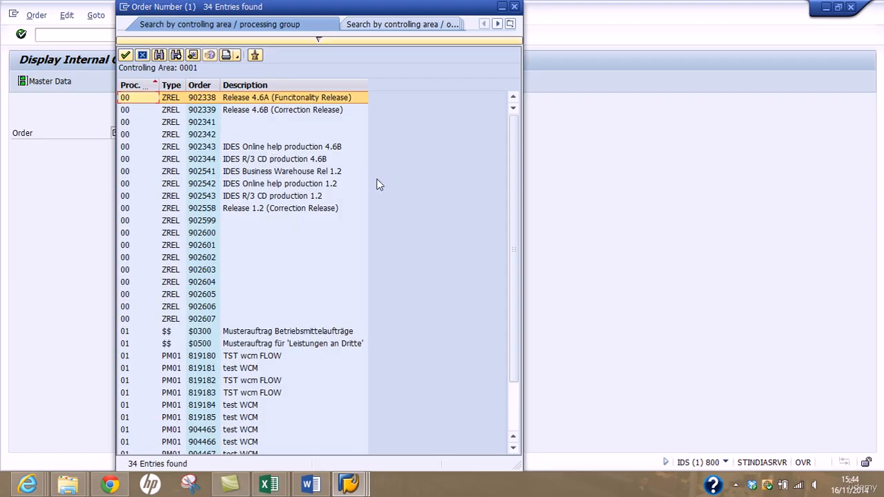
left_click(513, 6)
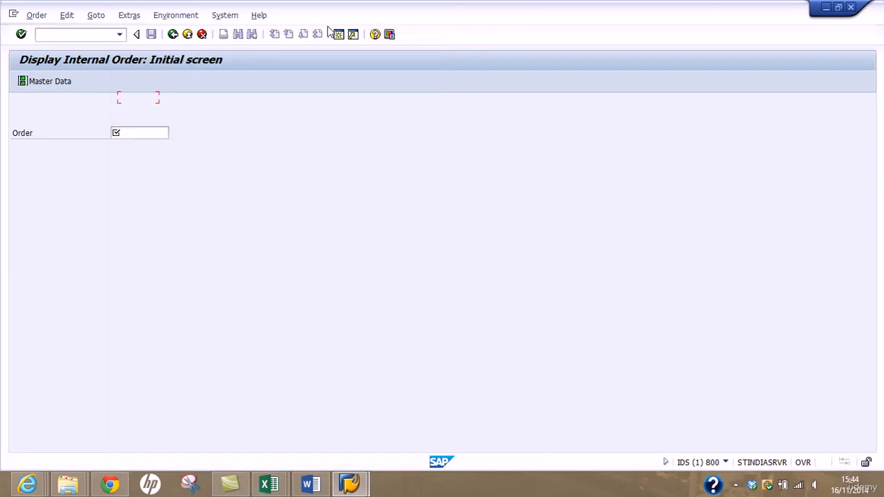
Search for internal orders in controlling area 1000.
left_click(172, 132)
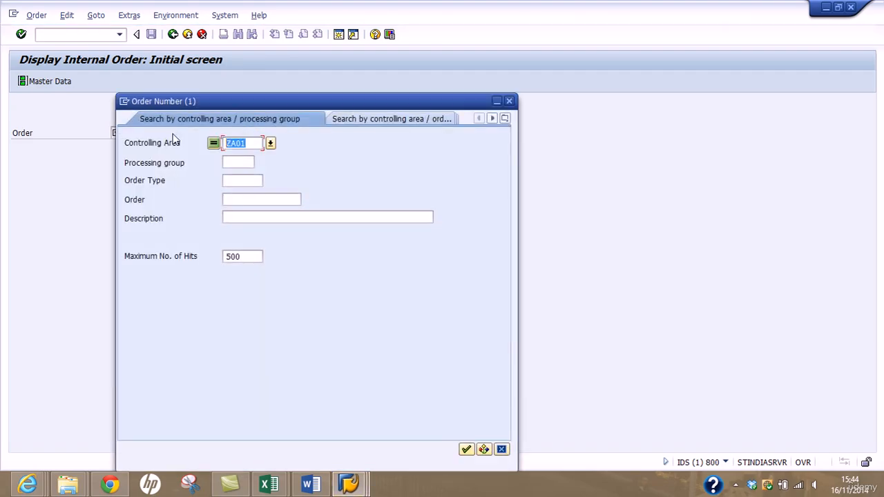
type("1000")
key("Return")
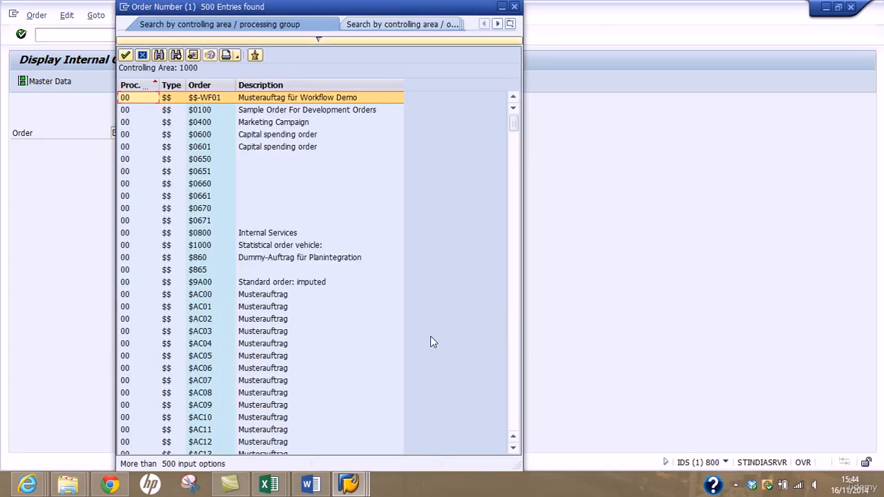
Look through the internal orders listed for controlling area 1000 down to order type PM01 and close the list without choosing one.
left_click(514, 408)
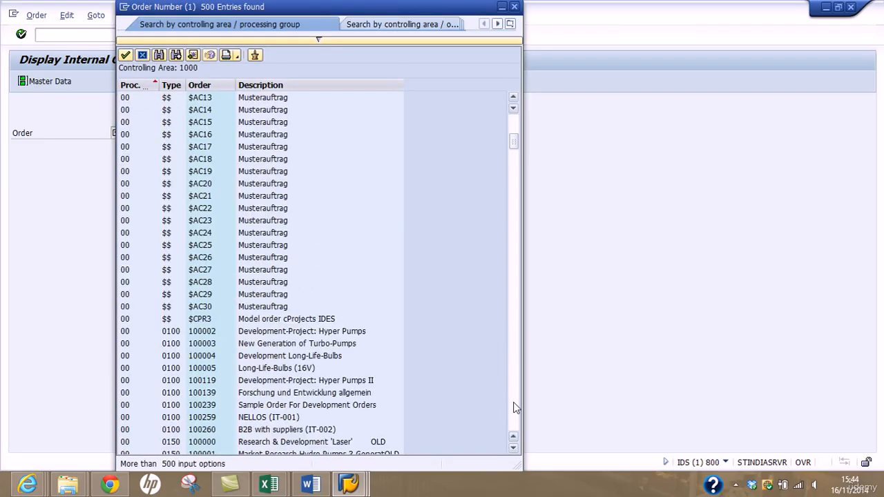
left_click(514, 407)
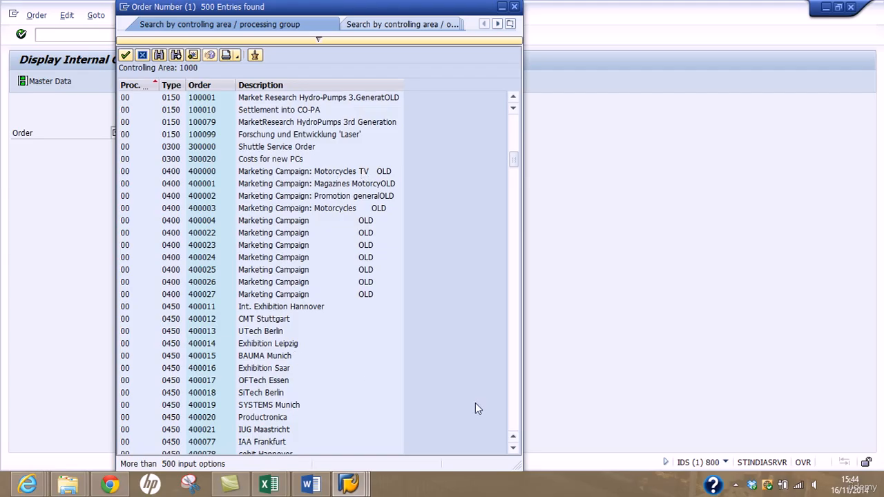
left_click(514, 412)
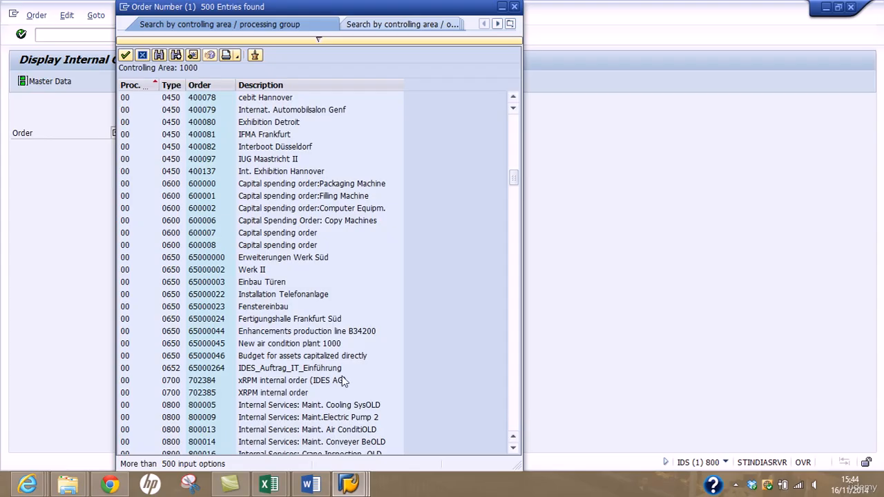
left_click(293, 344)
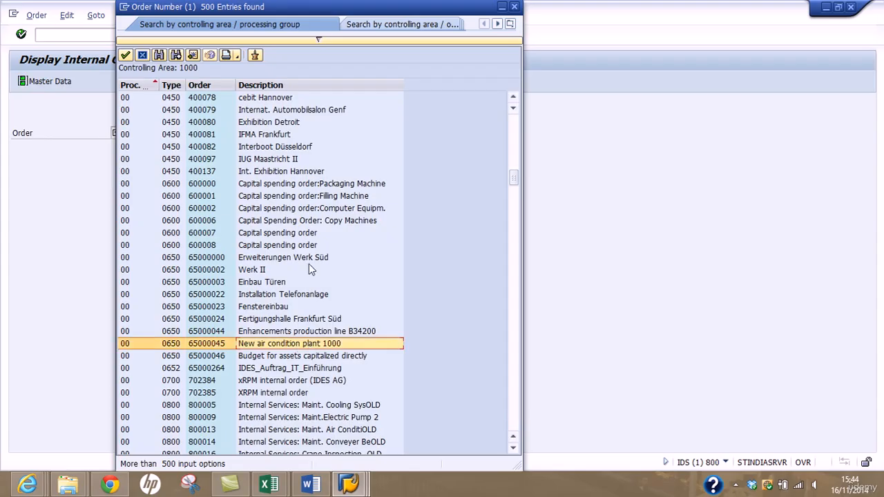
left_click(515, 422)
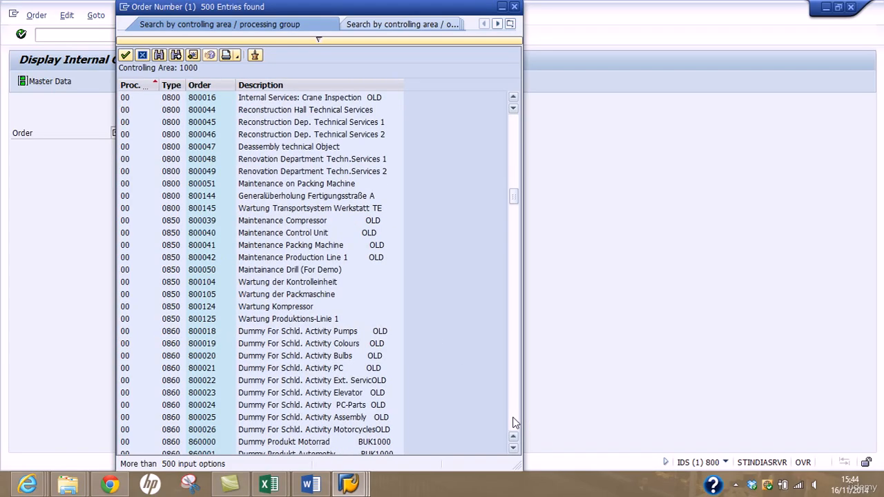
left_click(514, 423)
left_click(514, 423)
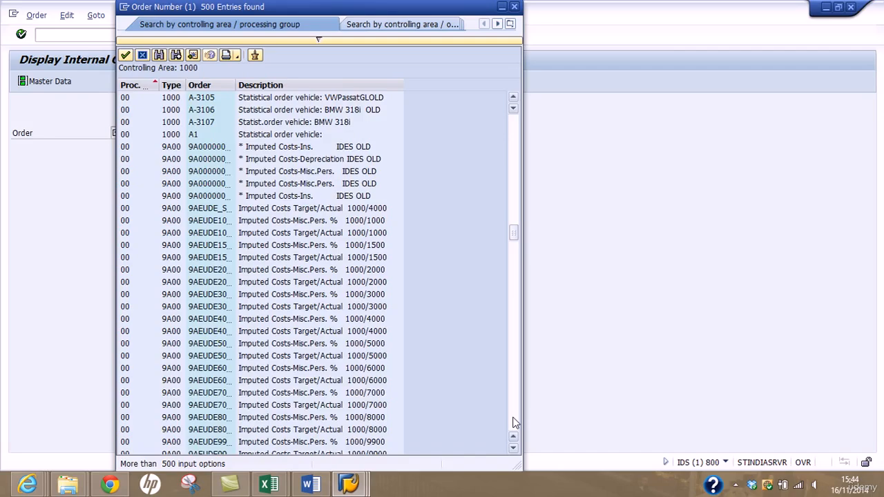
left_click(515, 422)
left_click(515, 423)
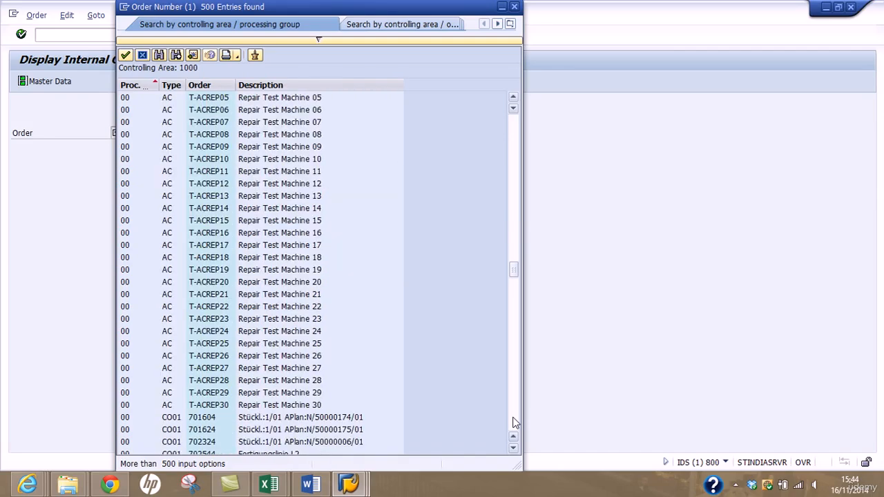
left_click(264, 211)
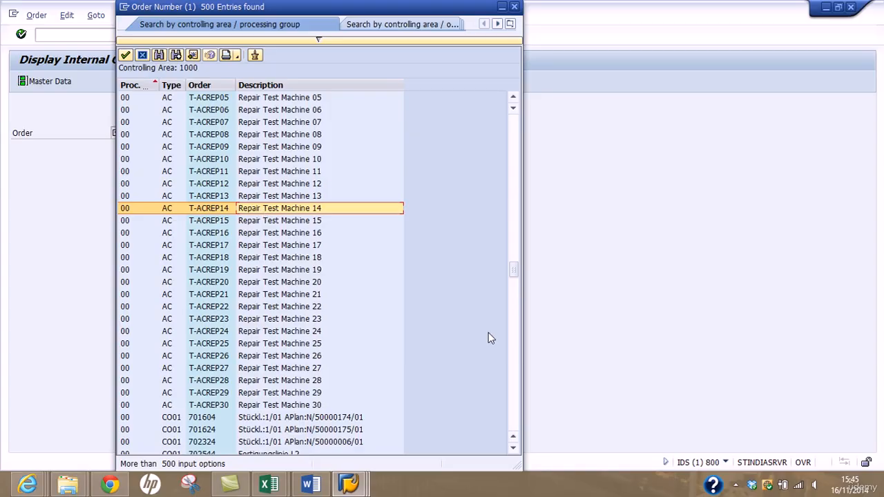
left_click(514, 375)
left_click(515, 375)
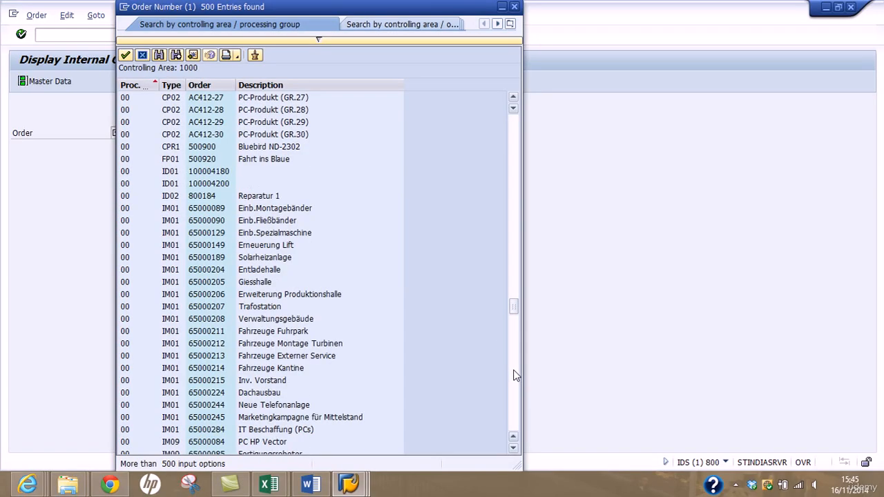
left_click(515, 388)
left_click(515, 388)
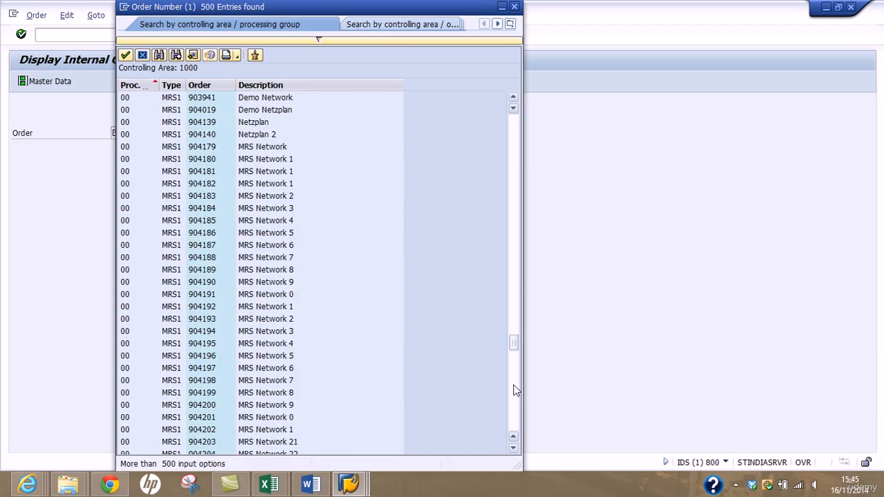
left_click(515, 386)
left_click(515, 409)
left_click(514, 426)
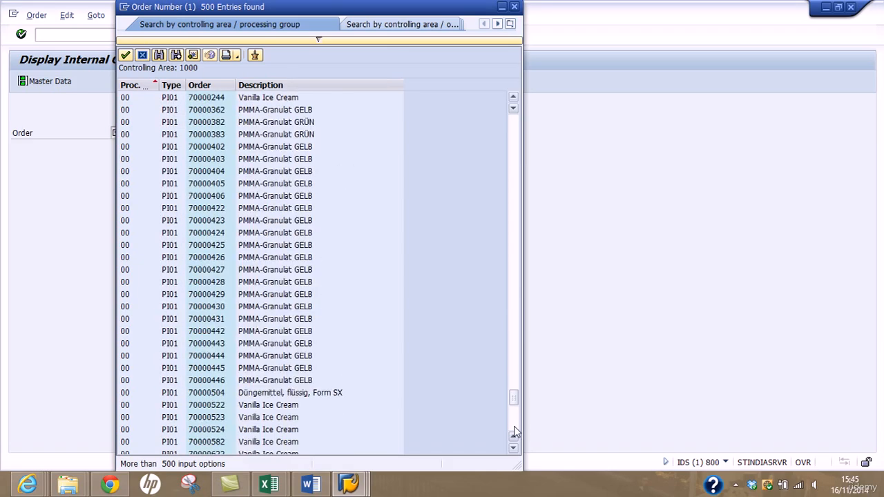
left_click(514, 435)
left_click(516, 421)
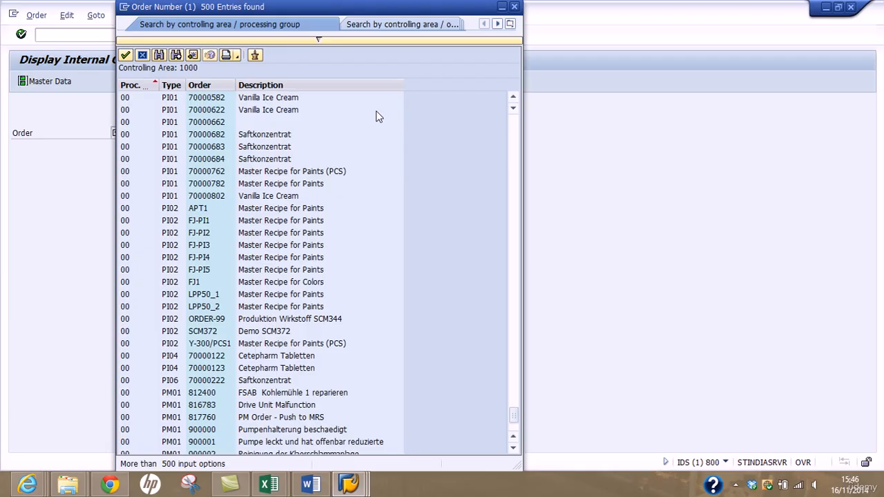
left_click(514, 7)
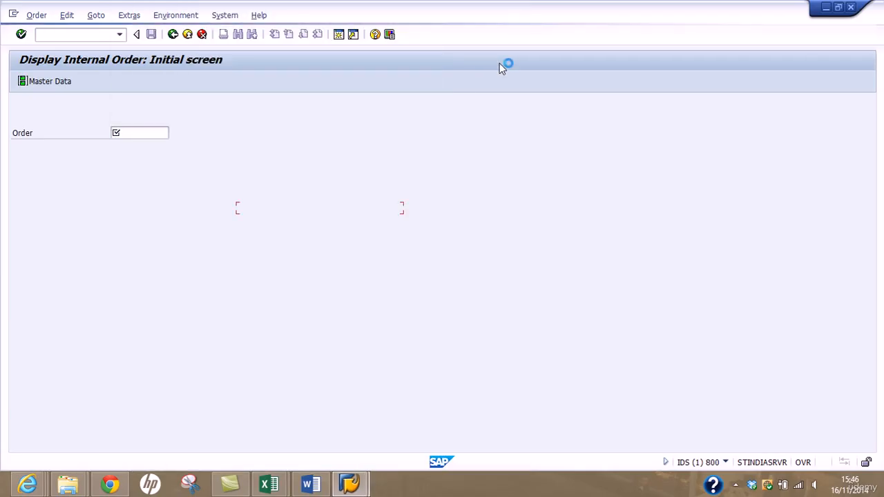
Switch to the Training Notes workbook in Excel and read the notes on internal order types and statuses.
left_click(286, 483)
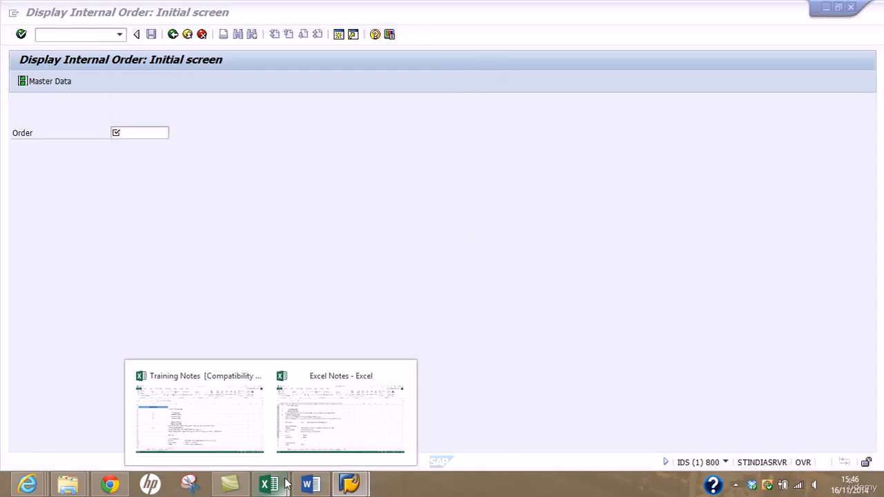
left_click(414, 306)
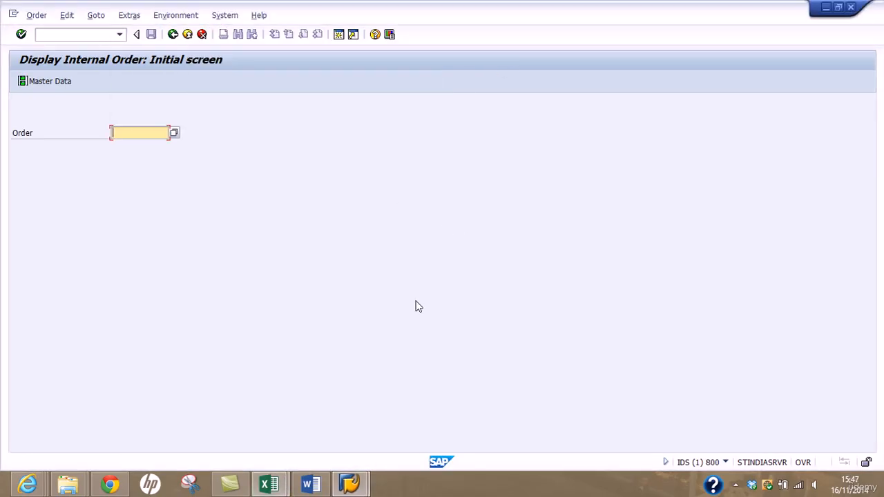
left_click(281, 471)
left_click(230, 424)
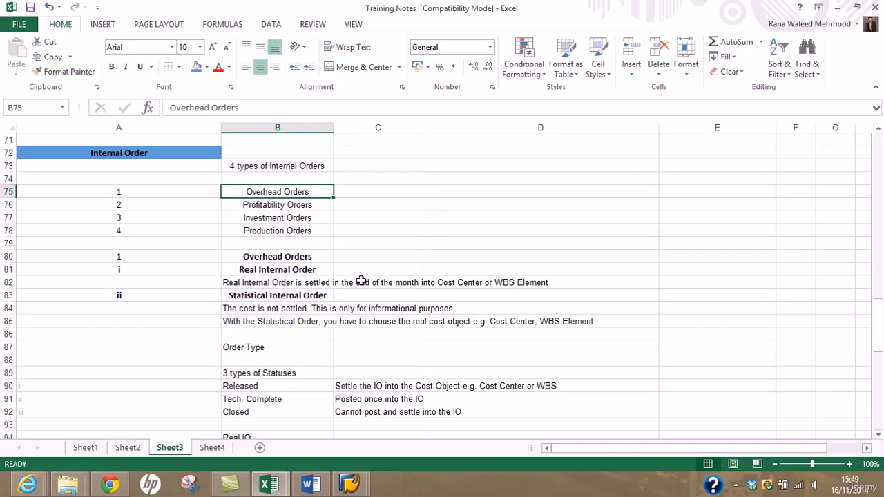
left_click_drag(878, 321, 878, 336)
Switch back to the SAP Display Internal Order session, call transaction /nspro and open the SAP Reference IMG.
mouse_move(349, 484)
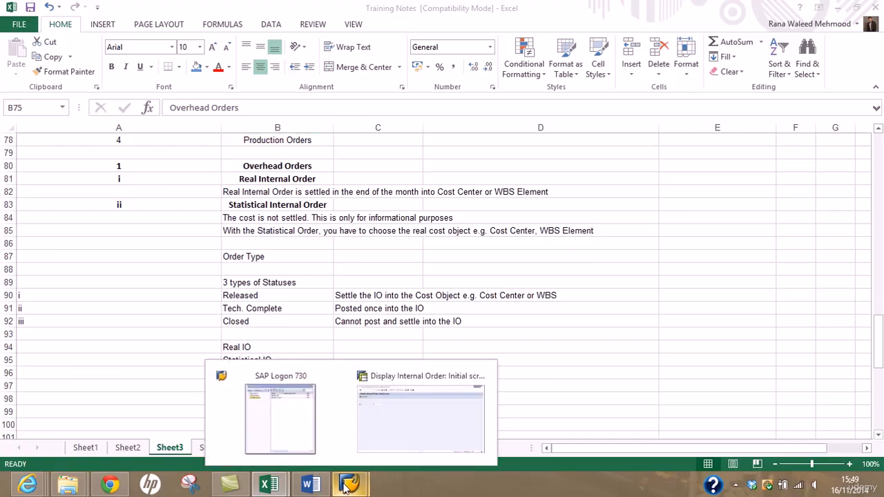
left_click(370, 365)
left_click(111, 33)
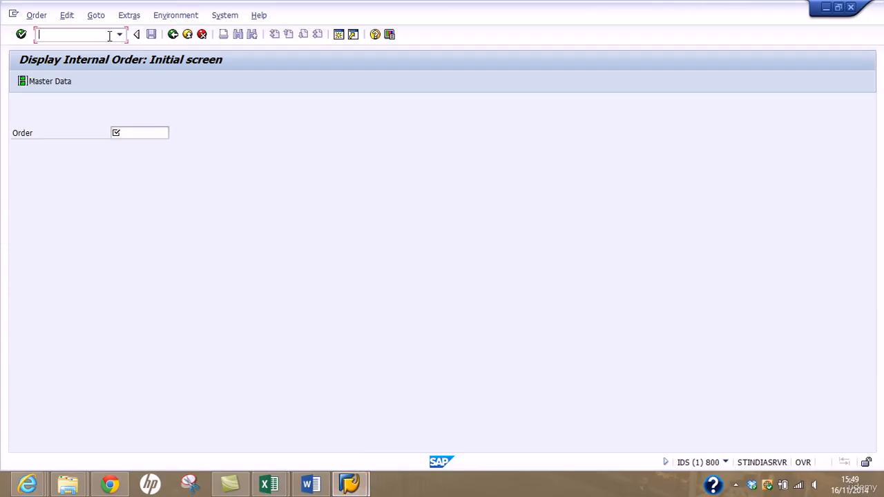
type("/nspro")
key("Return")
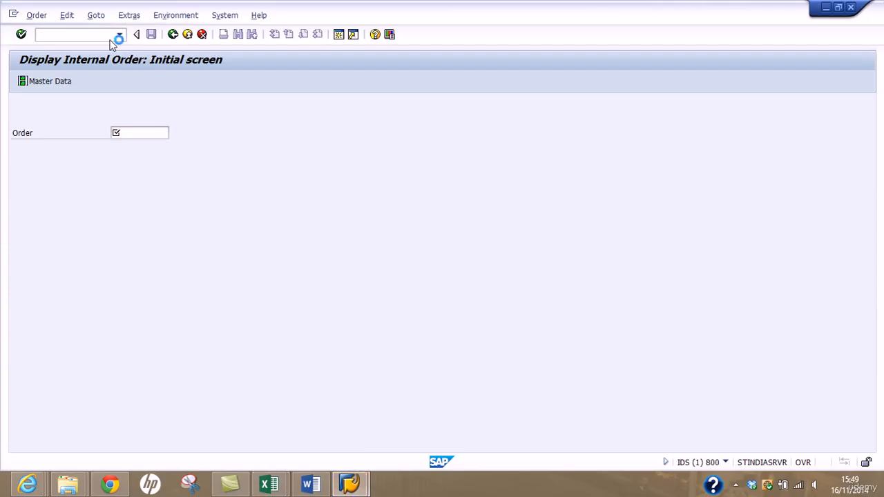
left_click(91, 81)
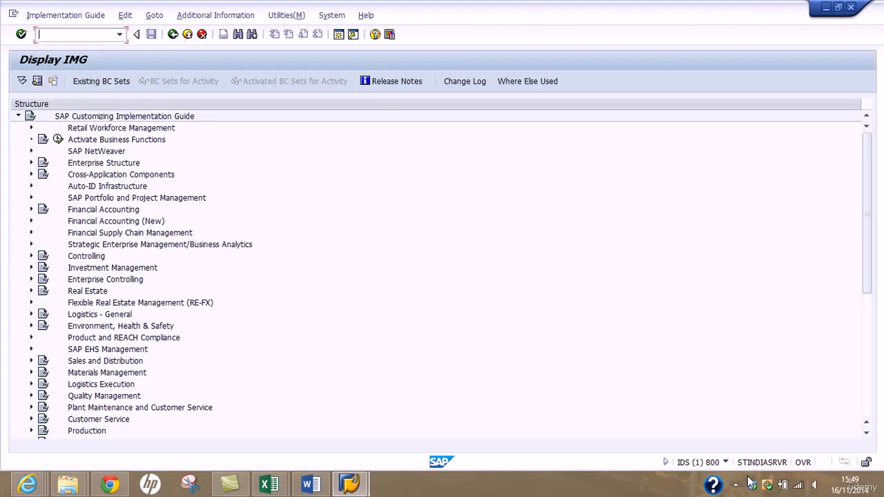
left_click(736, 487)
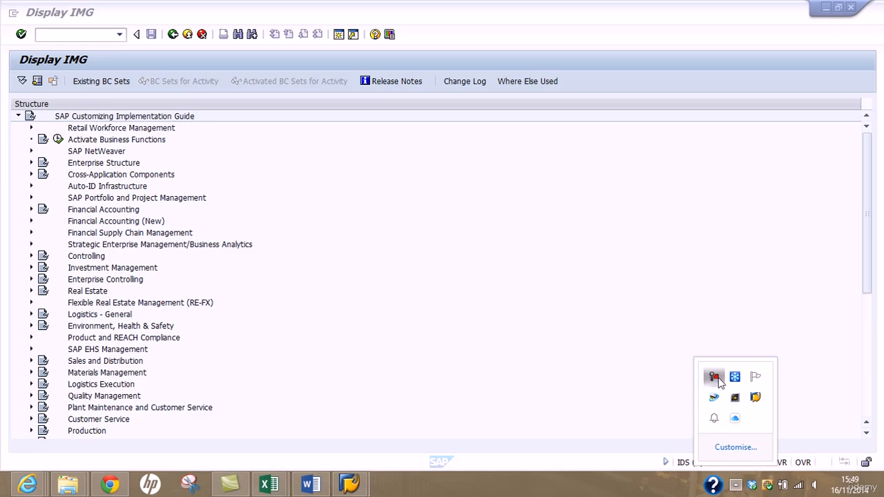
left_click(714, 376)
left_click(815, 435)
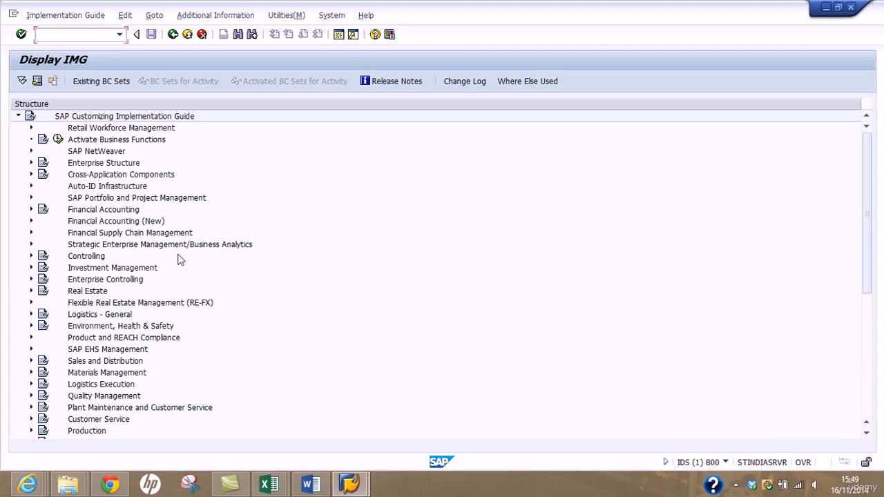
Expand Controlling > Internal Orders in the implementation guide and execute Activate Order Management in Controlling Area.
left_click(31, 255)
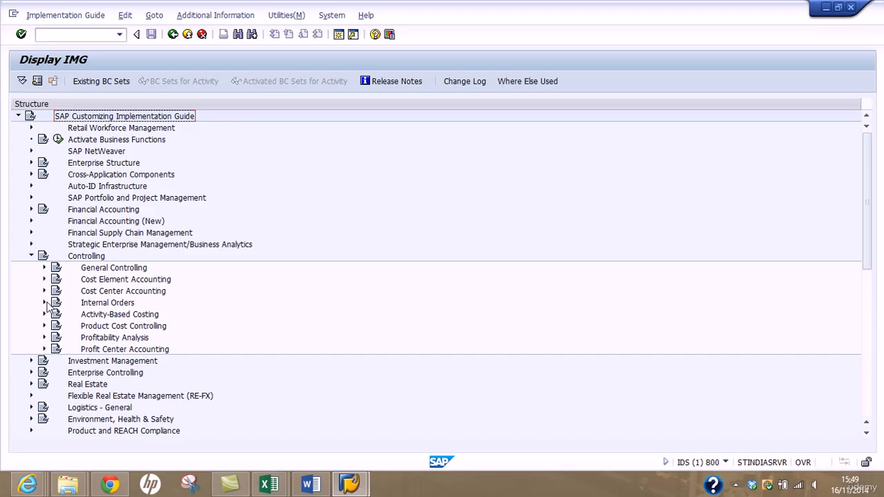
left_click(45, 302)
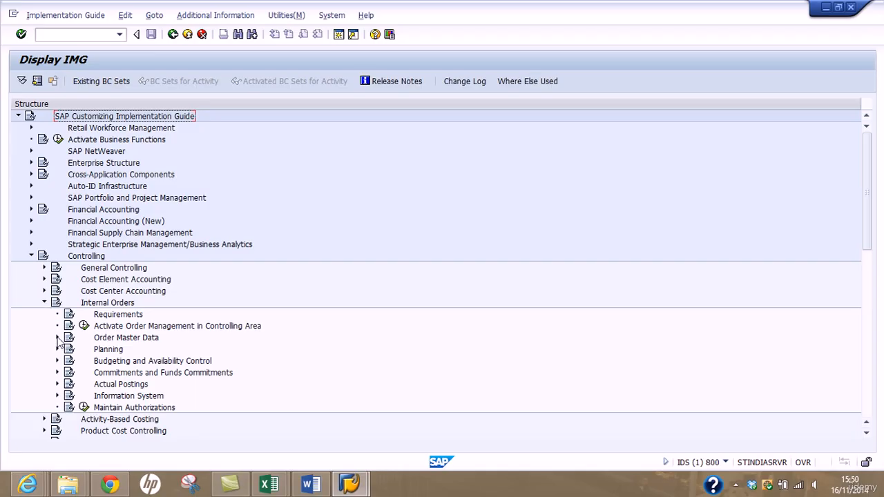
left_click(58, 338)
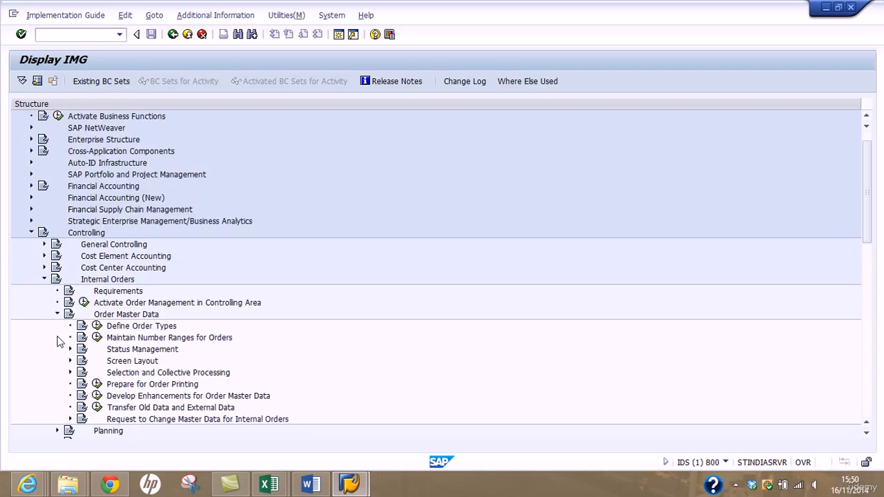
left_click(58, 315)
left_click(112, 305)
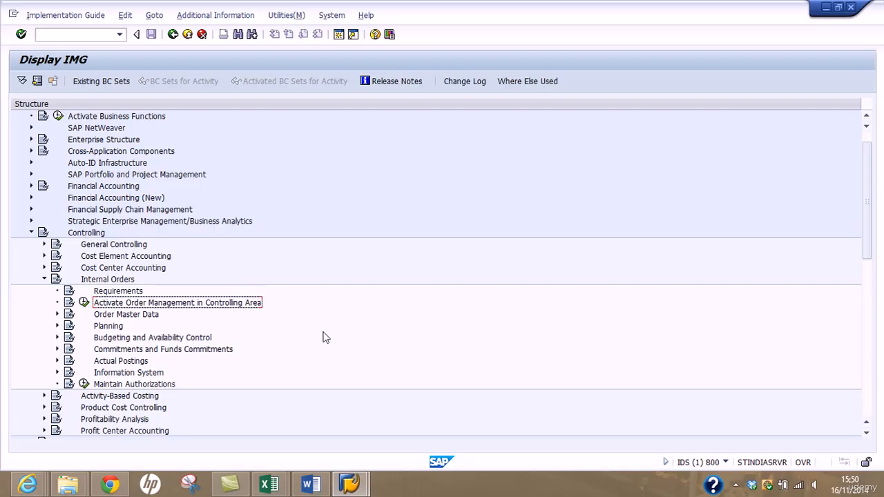
left_click(83, 303)
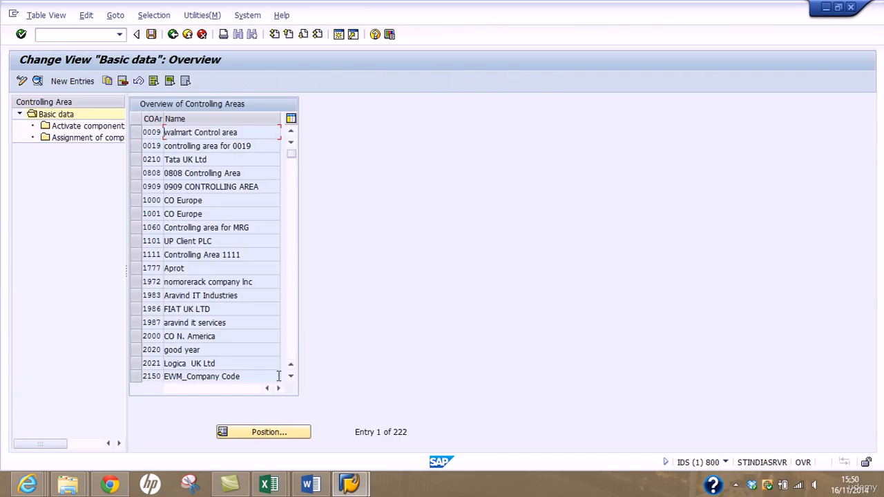
Position the overview of controlling areas at CO area ZA01.
left_click(263, 432)
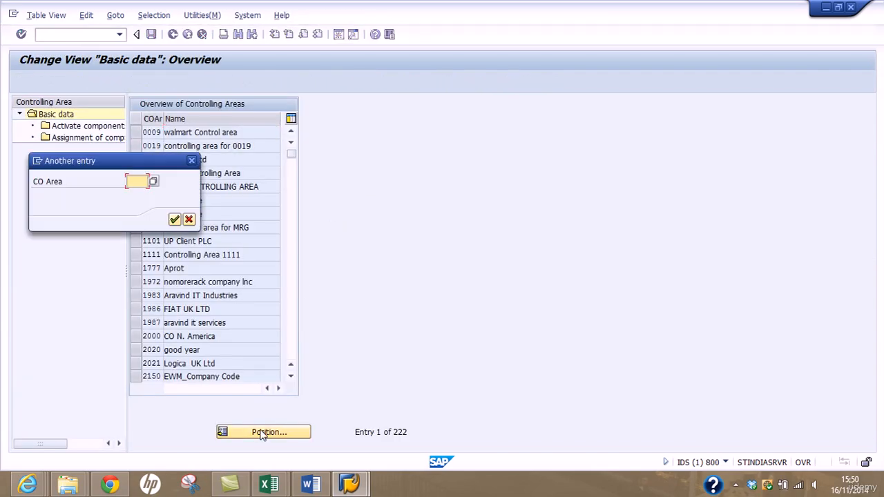
type("z")
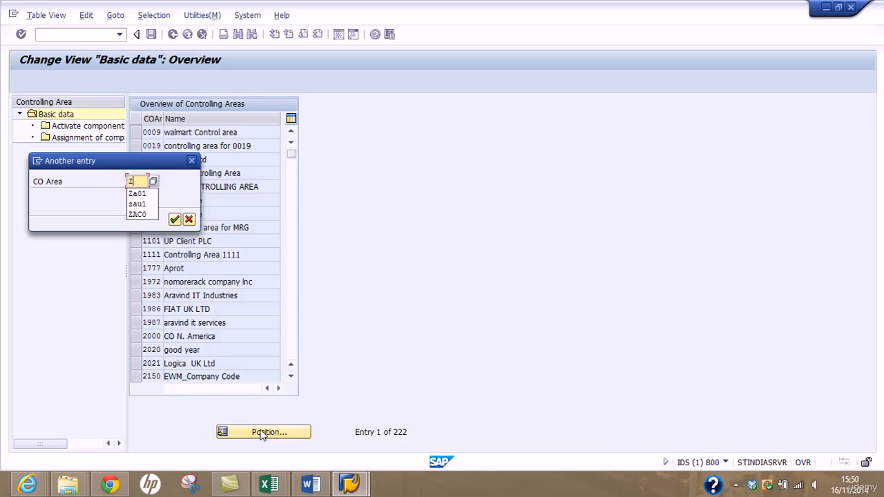
type("a01")
key("Return")
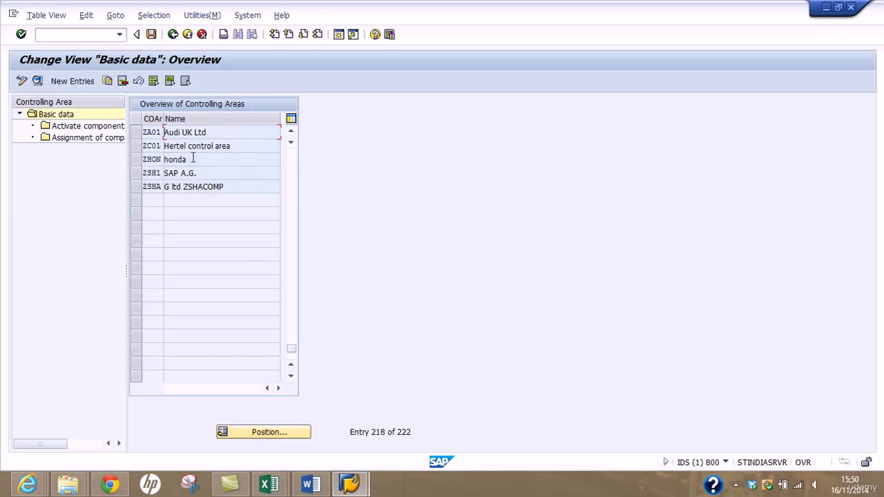
Check the activated components and control indicators of controlling area ZA01, including Order Management, and return to the implementation guide.
left_click(136, 132)
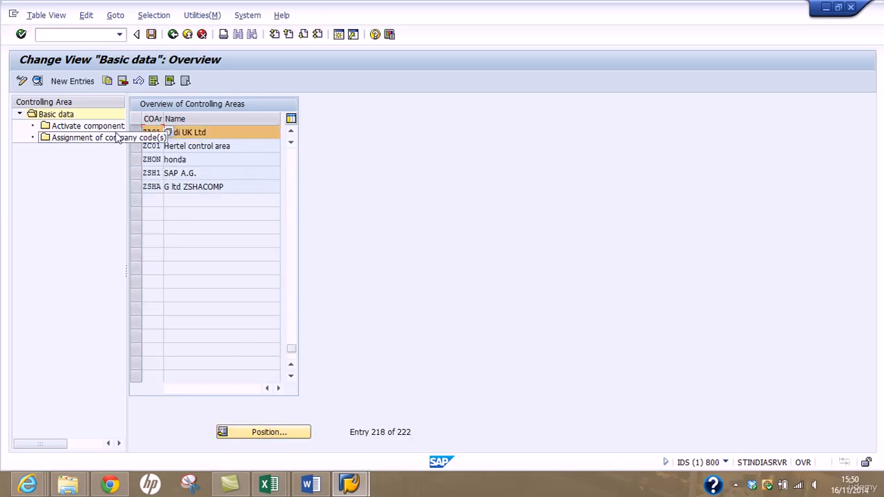
left_click(113, 129)
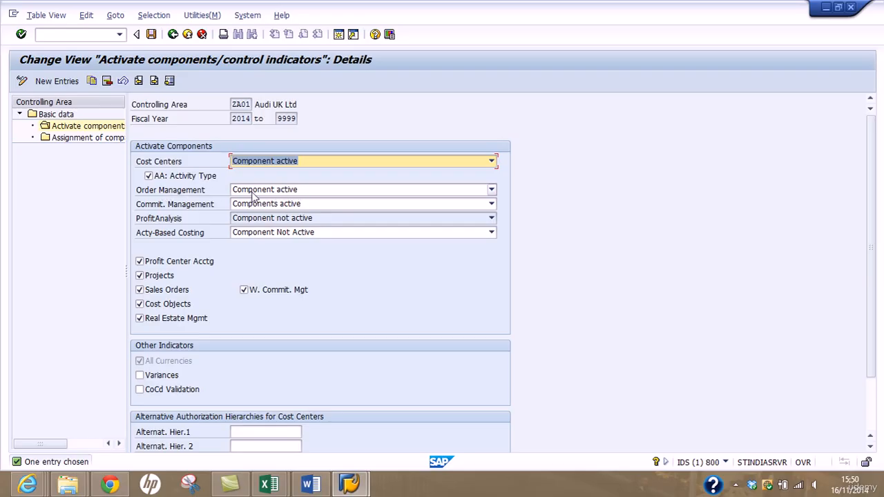
left_click(175, 37)
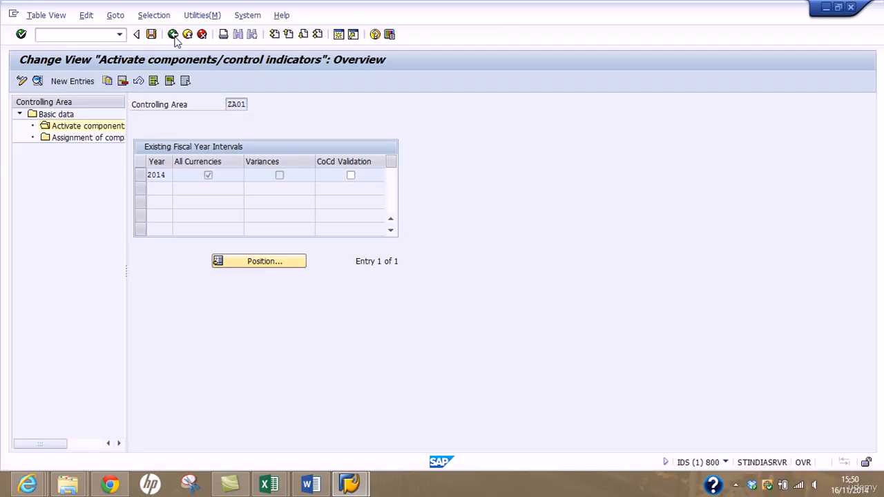
left_click(175, 38)
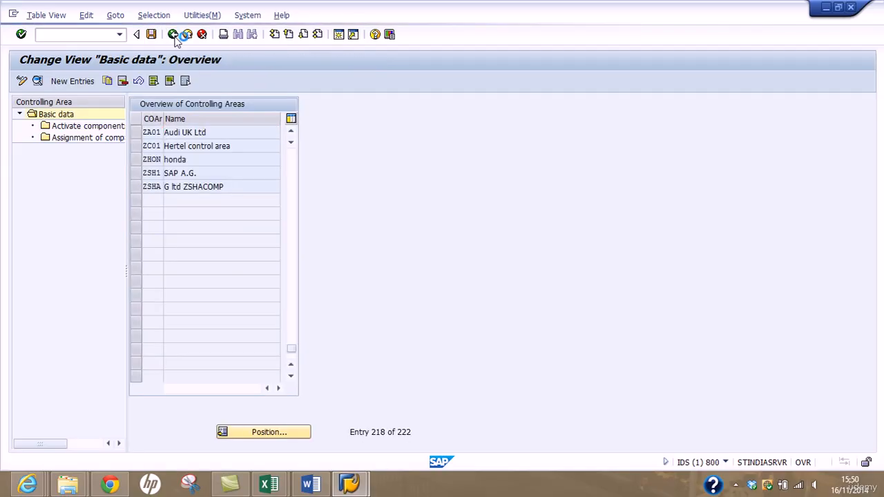
left_click(174, 36)
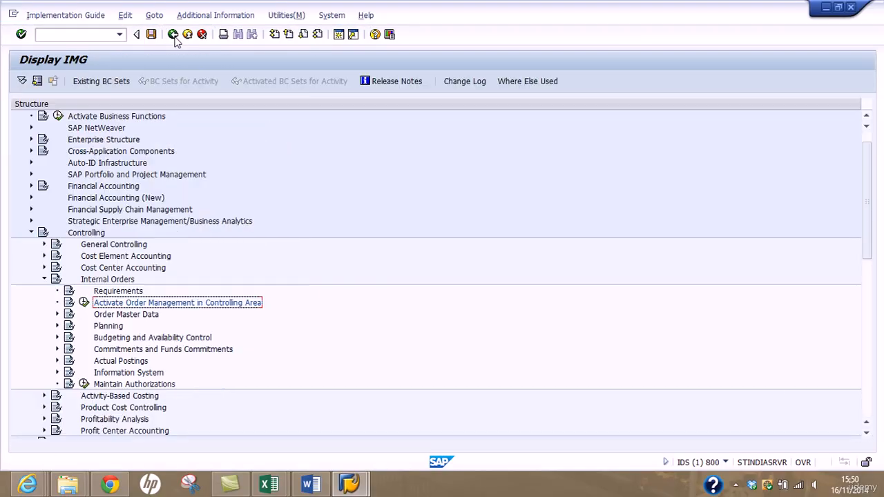
Read the Requirements documentation under Internal Orders through to its end and close it.
left_click(100, 293)
left_click(68, 291)
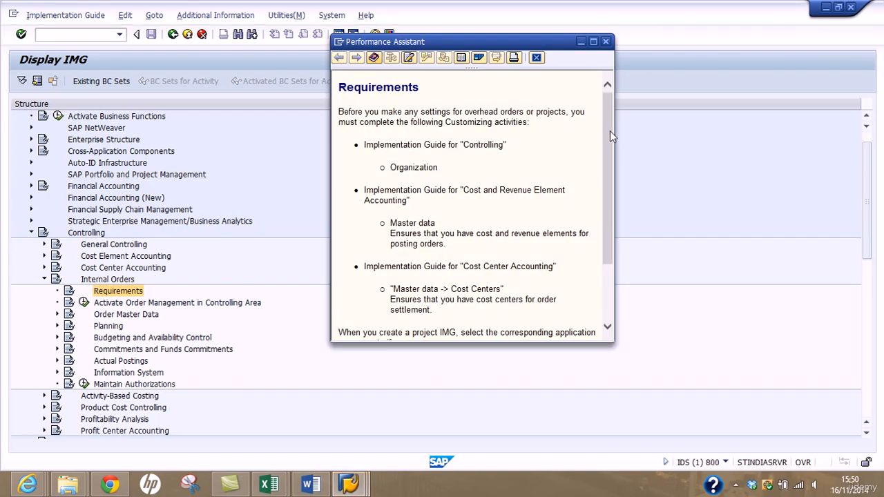
scroll(609, 130, "down", 3)
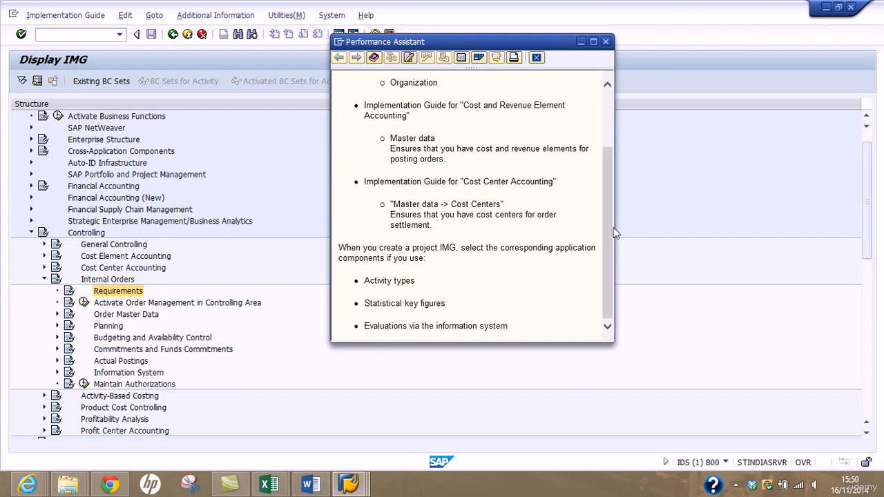
left_click(605, 41)
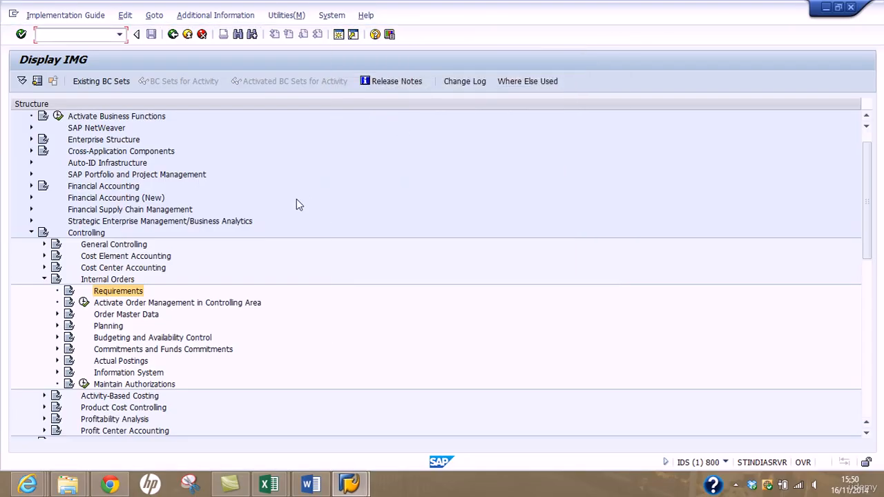
Expand Order Master Data under Internal Orders and execute the Define Order Types activity.
left_click(131, 314)
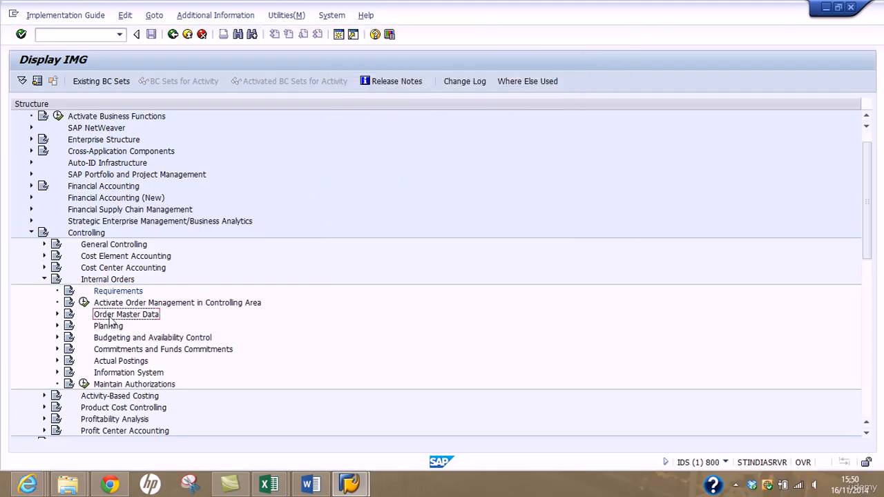
left_click(58, 314)
left_click(151, 327)
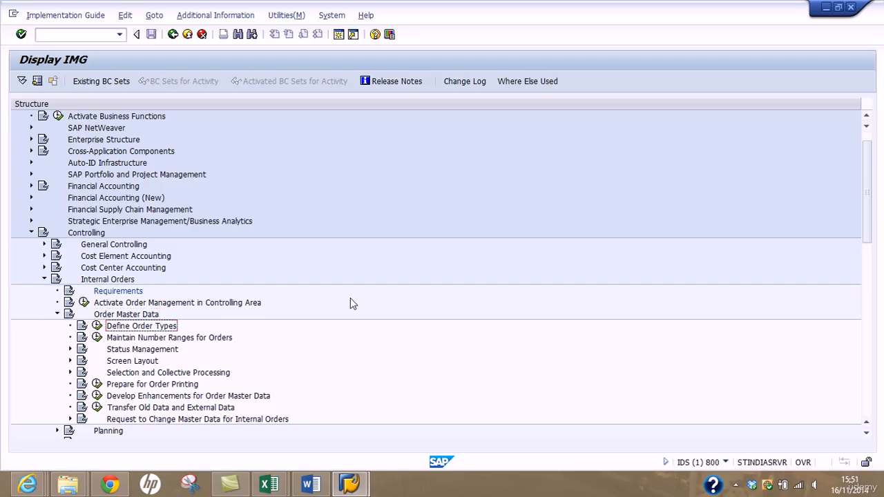
left_click(97, 326)
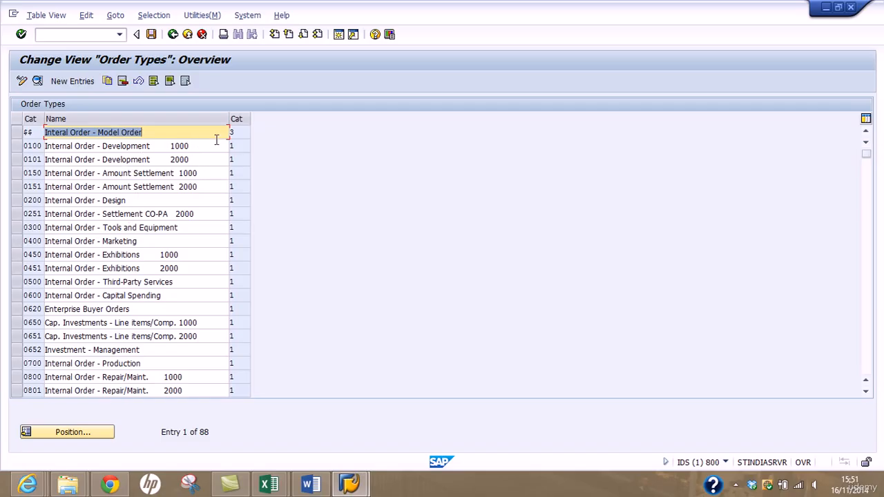
Review the existing order types and their categories through to the end of the overview, and return to the first entry.
left_click_drag(217, 143, 44, 141)
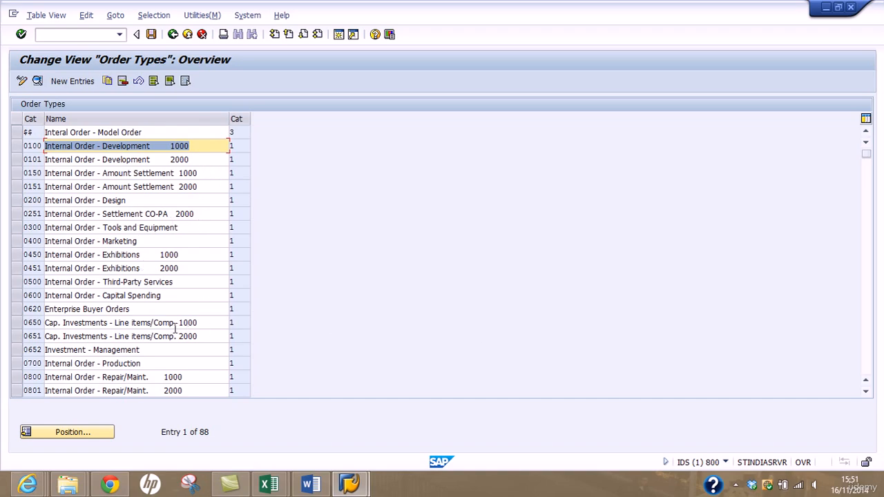
left_click_drag(129, 349, 26, 349)
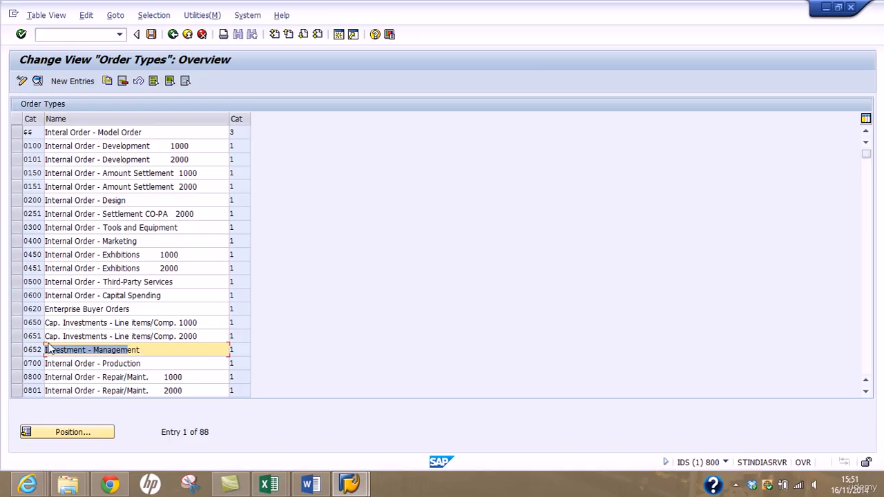
left_click(866, 393)
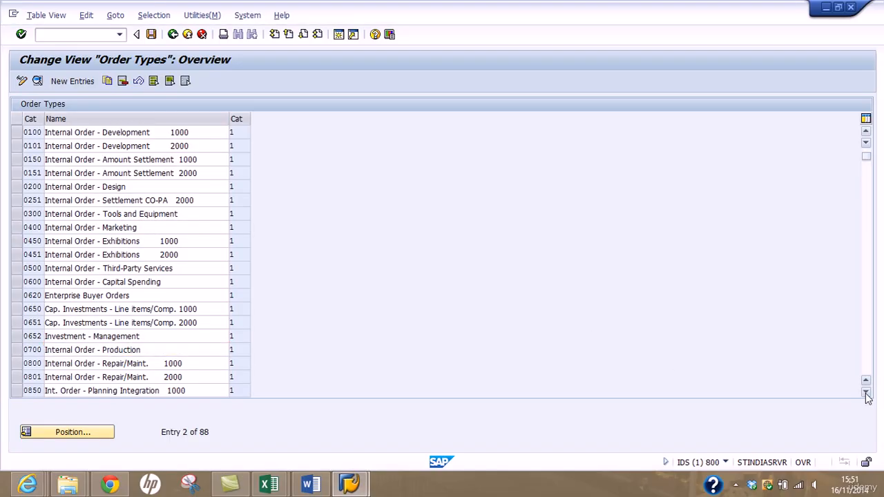
left_click(866, 393)
left_click(865, 393)
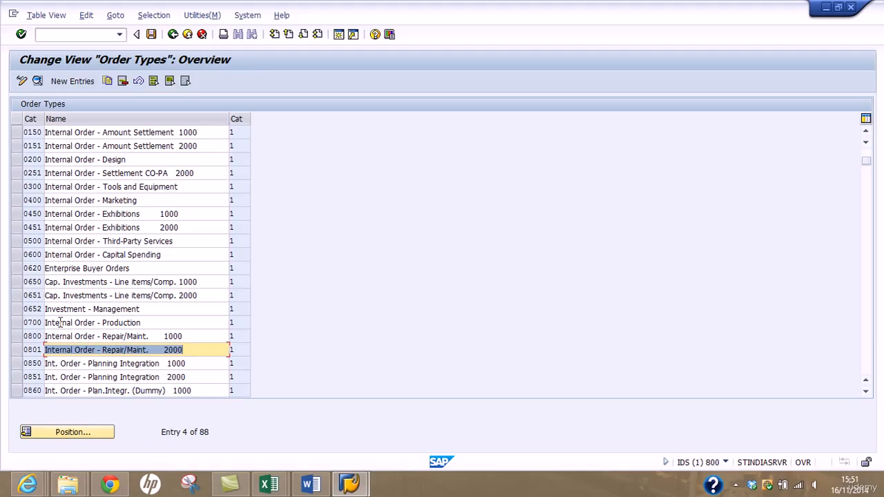
left_click(17, 323)
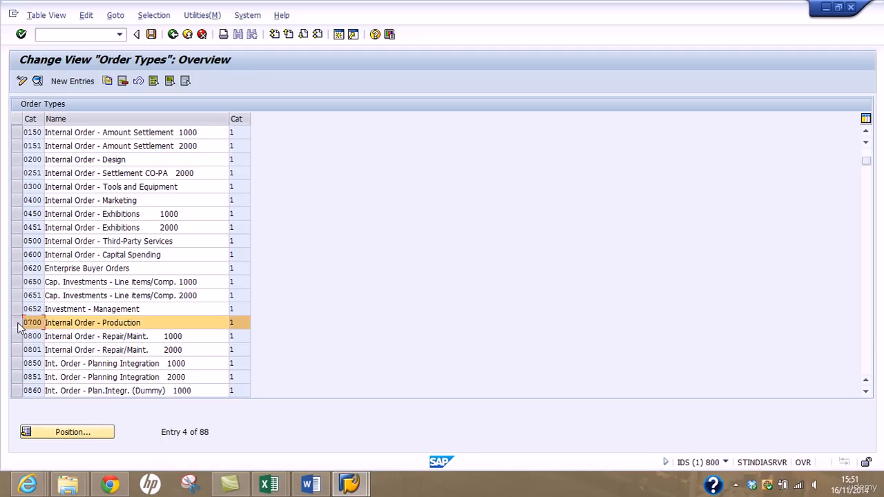
left_click(17, 323)
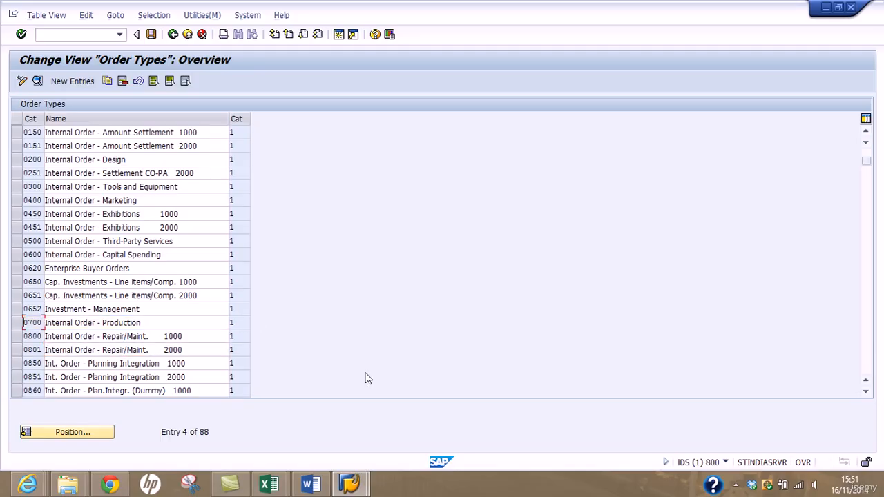
left_click(869, 358)
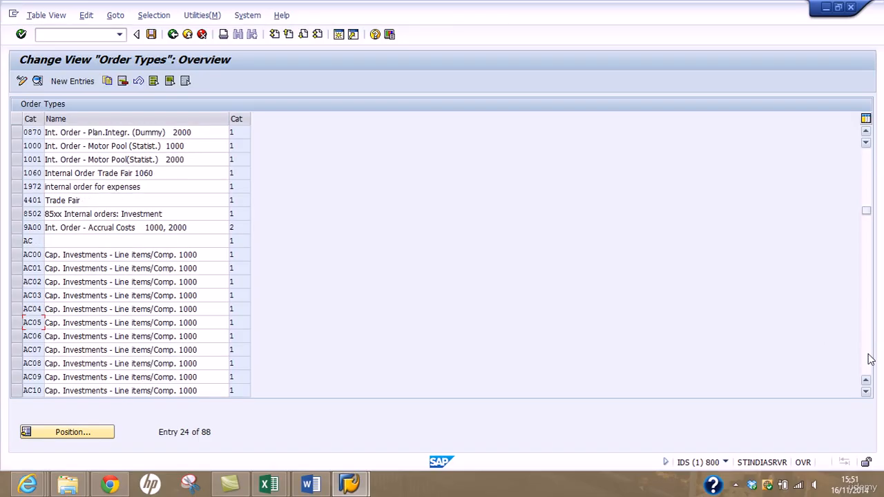
left_click(869, 358)
left_click(869, 357)
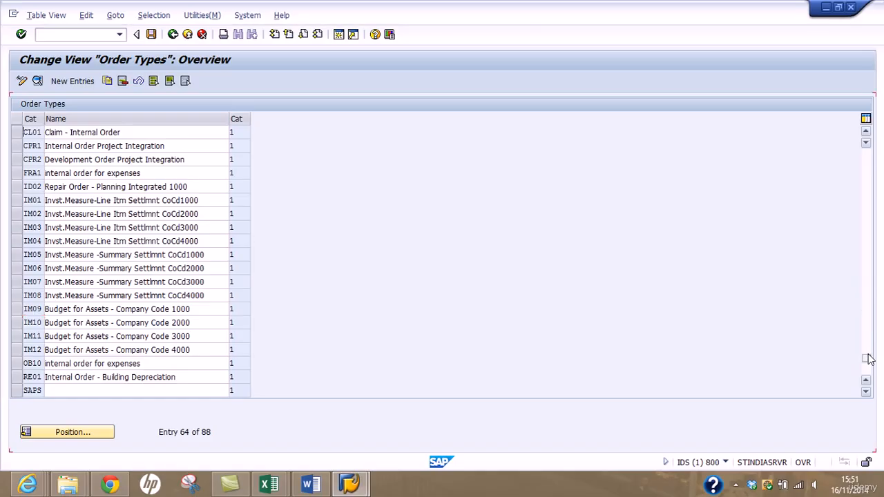
left_click(869, 358)
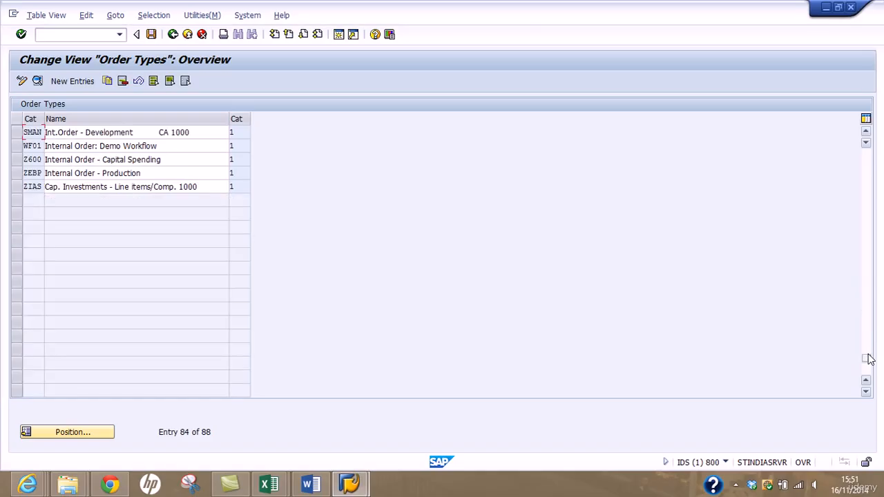
left_click(868, 162)
left_click(869, 161)
left_click(869, 162)
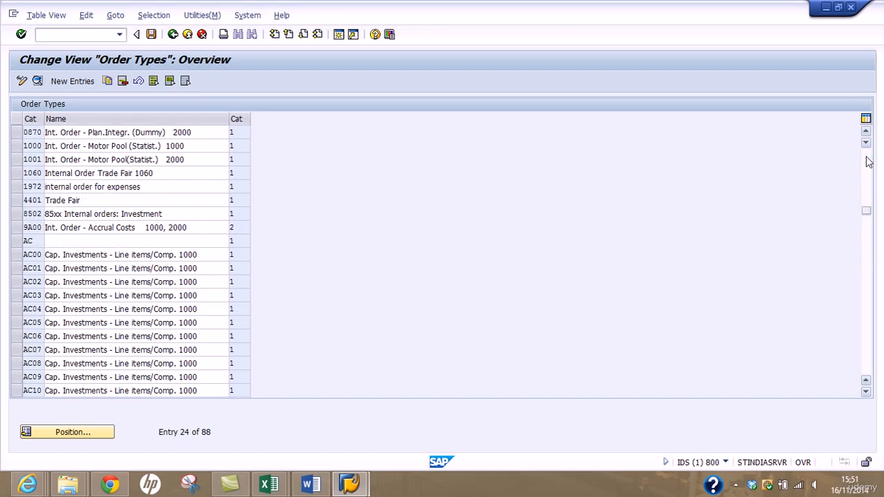
left_click(869, 162)
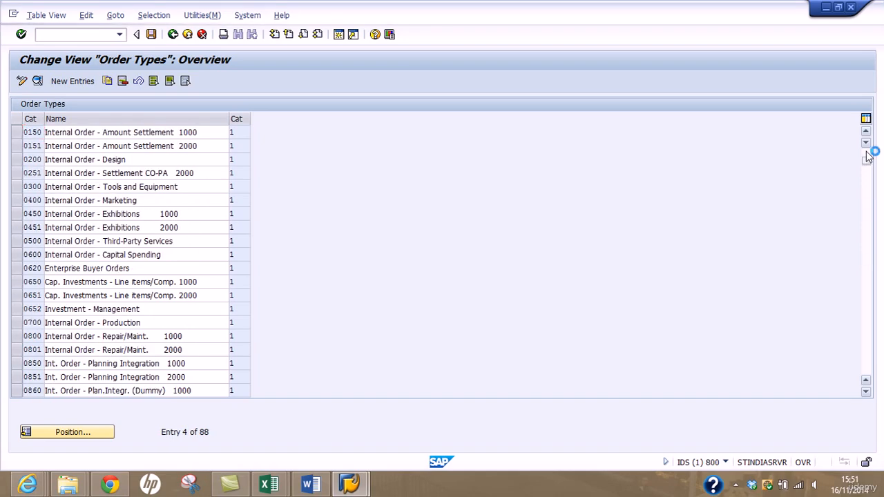
left_click(868, 157)
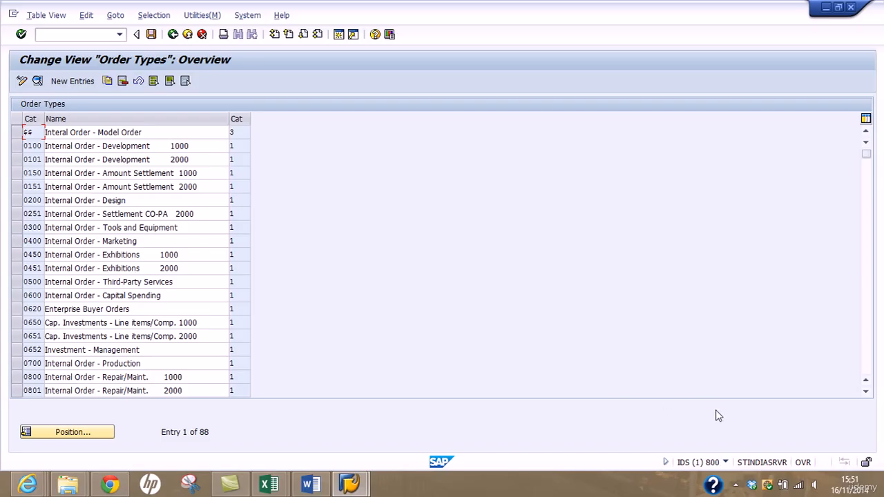
left_click(734, 484)
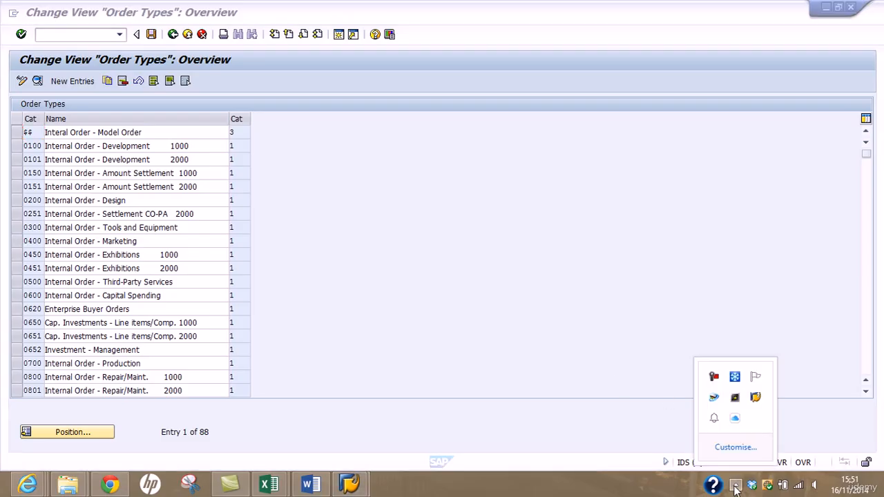
left_click(713, 376)
left_click(823, 426)
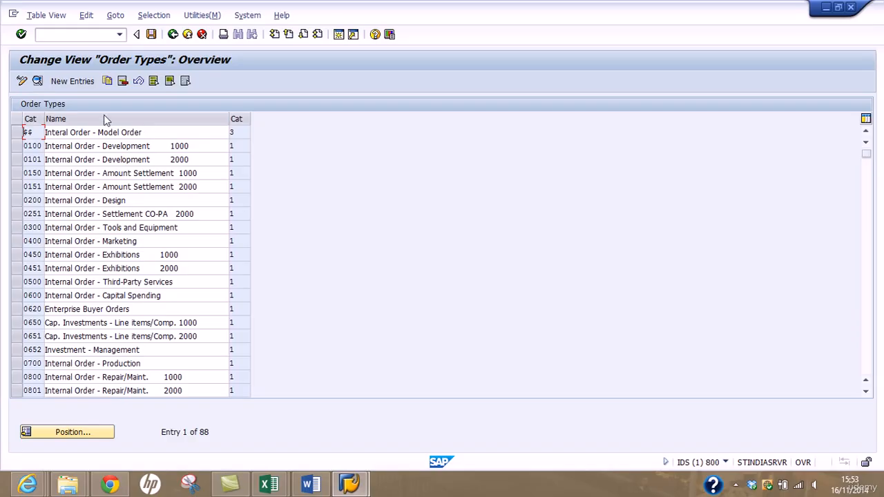
Start a new order type entry with order category 01, Internal Order (Controlling).
left_click(79, 84)
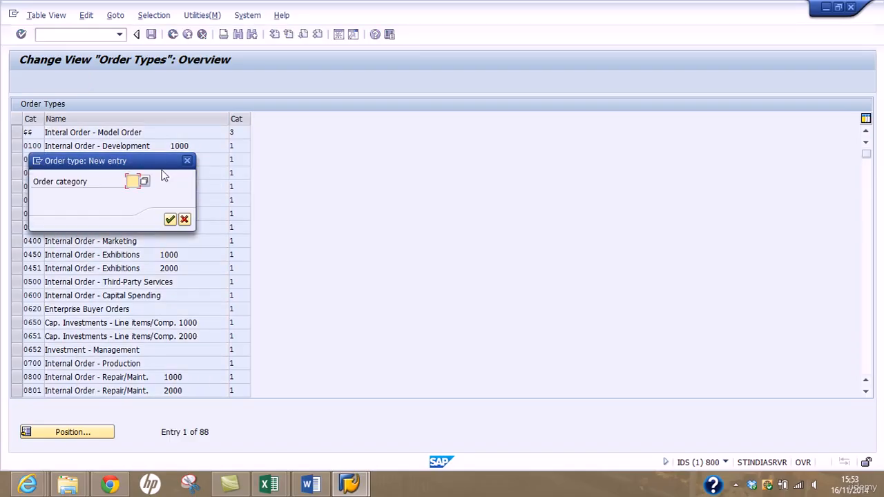
left_click(145, 181)
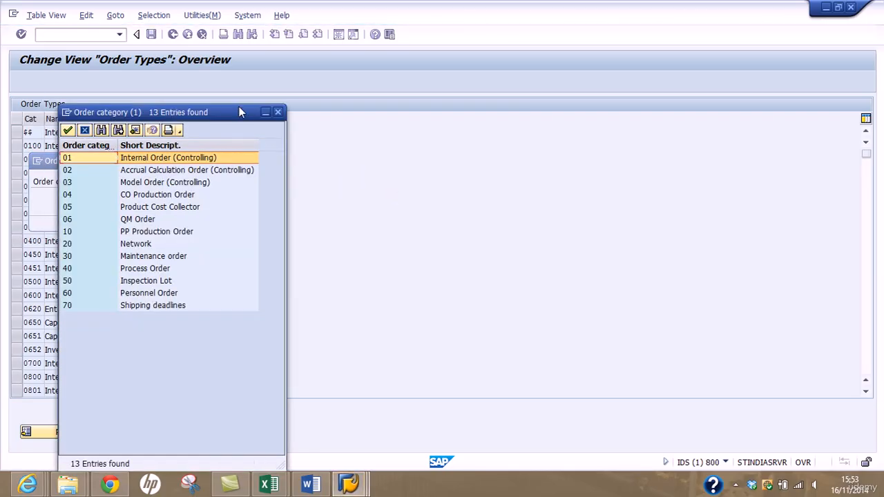
left_click_drag(240, 108, 496, 55)
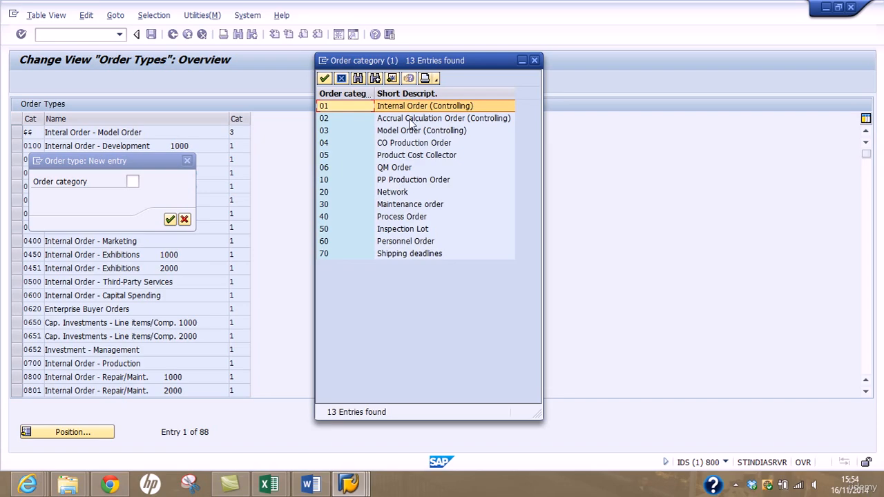
double_click(328, 109)
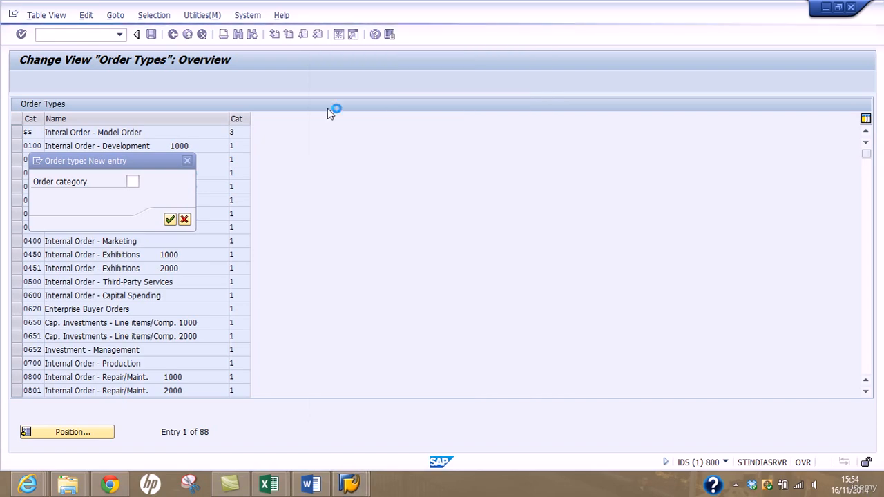
left_click(171, 220)
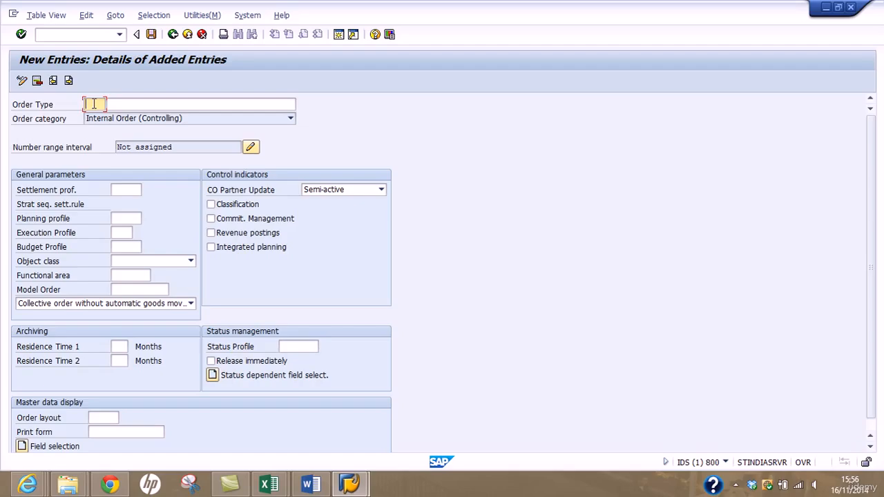
Enter order type ZAU1 with the description "Administration travel Expenses".
type("ZAU1")
key("Tab")
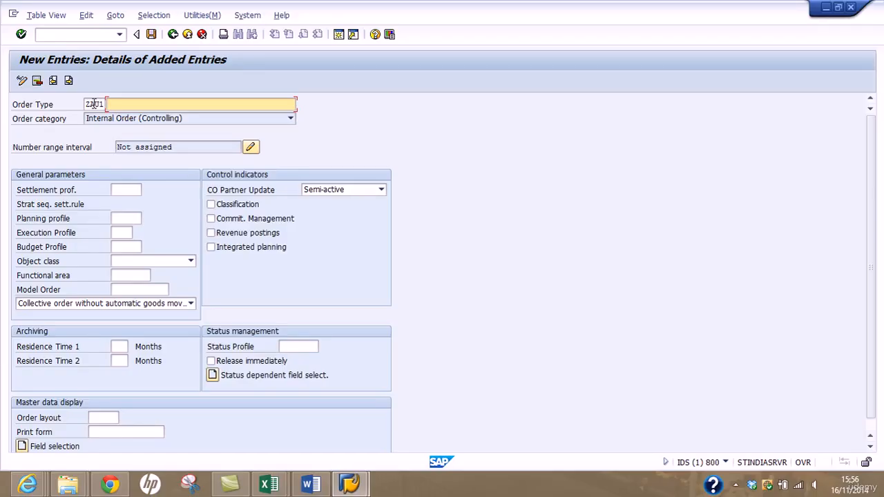
type("Admin")
key("BackSpace")
key("BackSpace")
key("BackSpace")
key("BackSpace")
key("BackSpace")
type("M")
key("BackSpace")
type("Administration travel Expes")
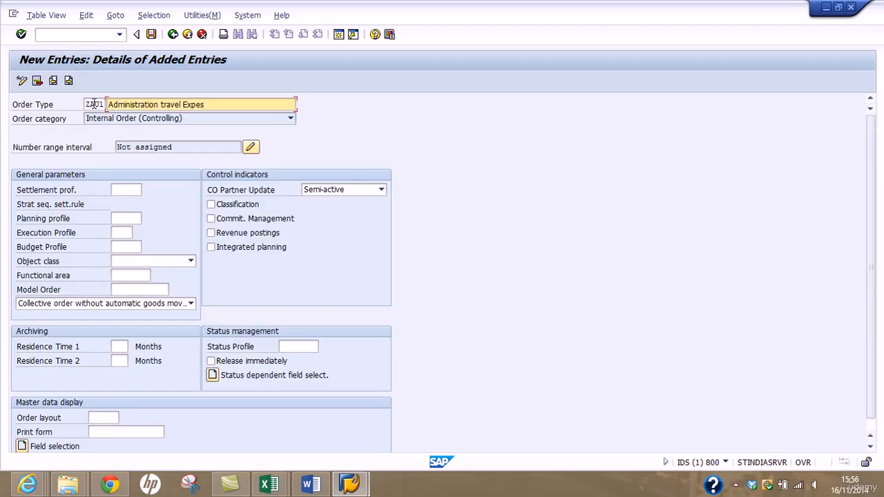
key("BackSpace")
type("nses")
Open number range maintenance from order type ZAU1, saving the entry in a new customizing request described as "Order type - AU01".
left_click_drag(180, 145, 96, 161)
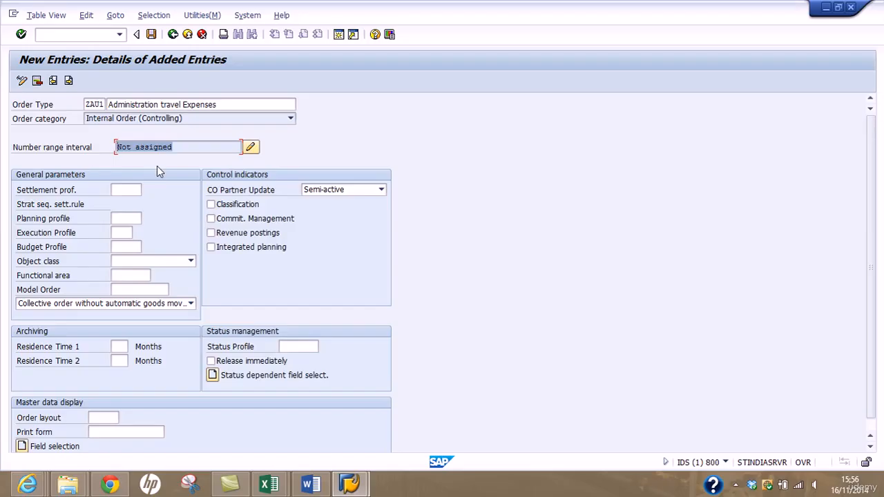
left_click(250, 147)
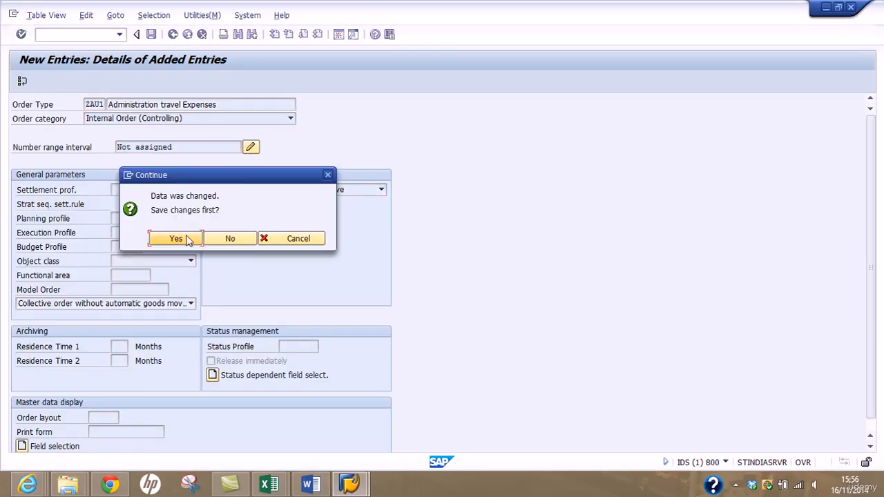
left_click(176, 238)
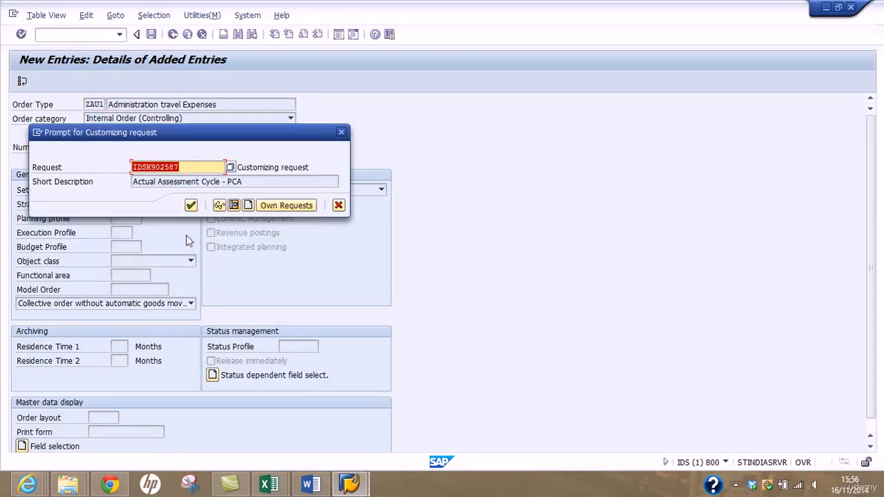
left_click(248, 205)
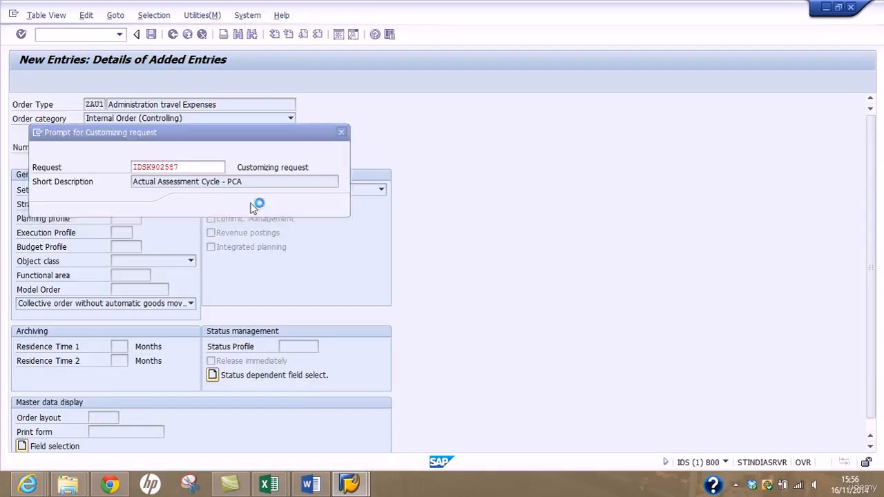
type("O")
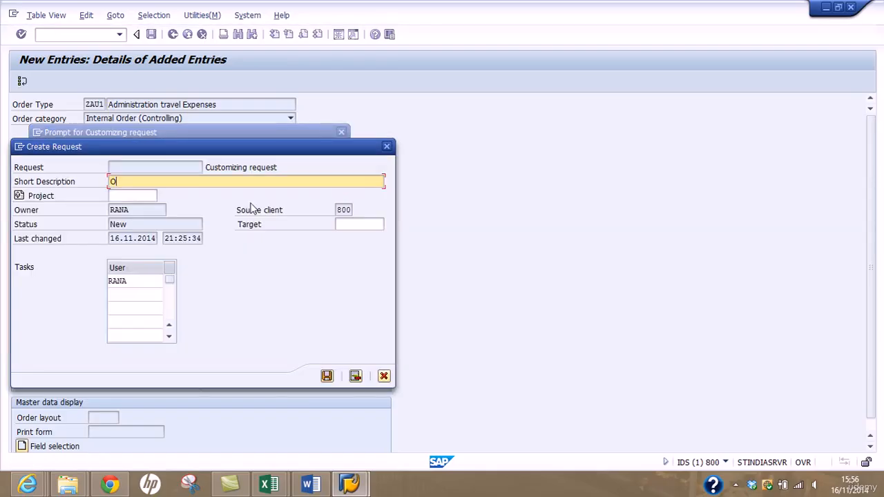
type("rder type - AU01")
left_click(326, 376)
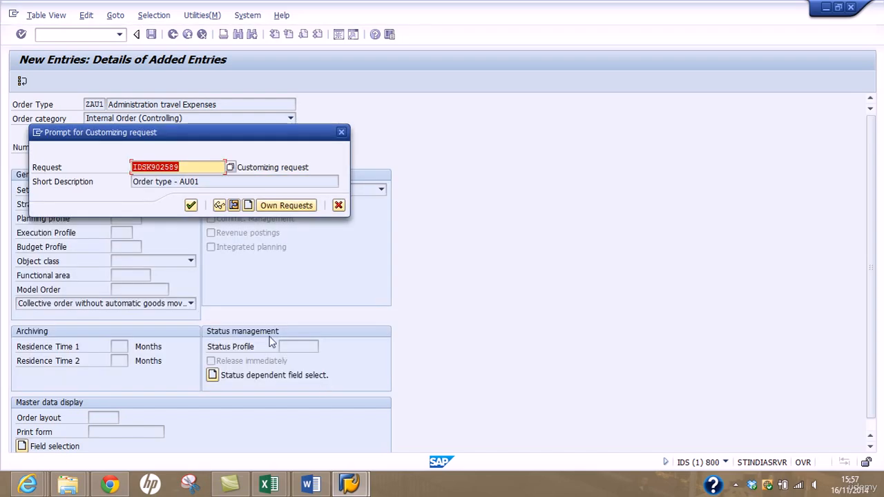
left_click(192, 206)
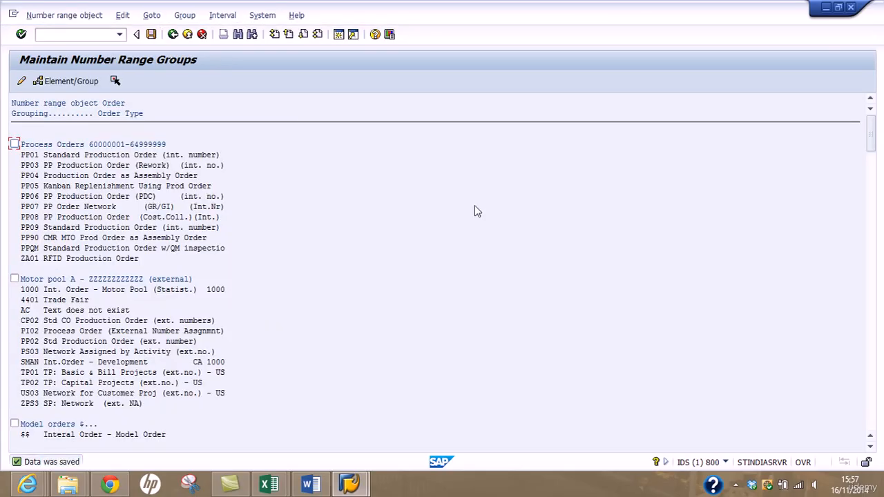
Review the number range groups and their order types down to the unassigned order types.
left_click(870, 373)
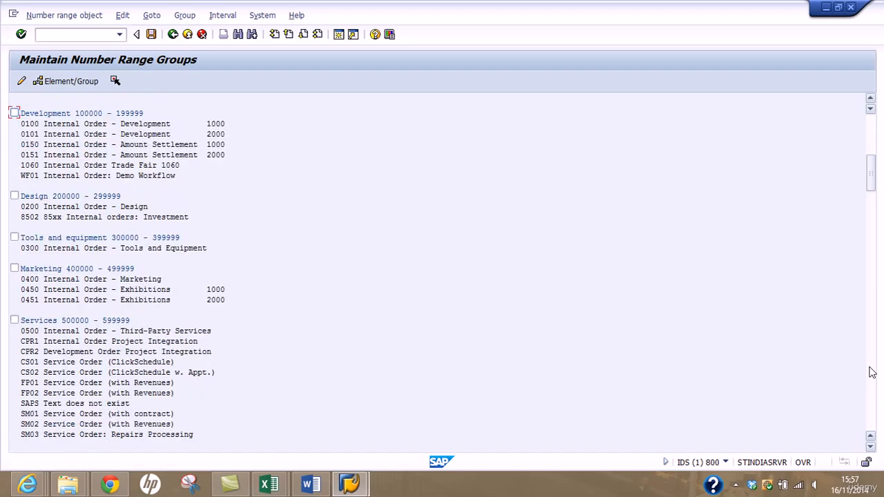
left_click(873, 137)
left_click(872, 446)
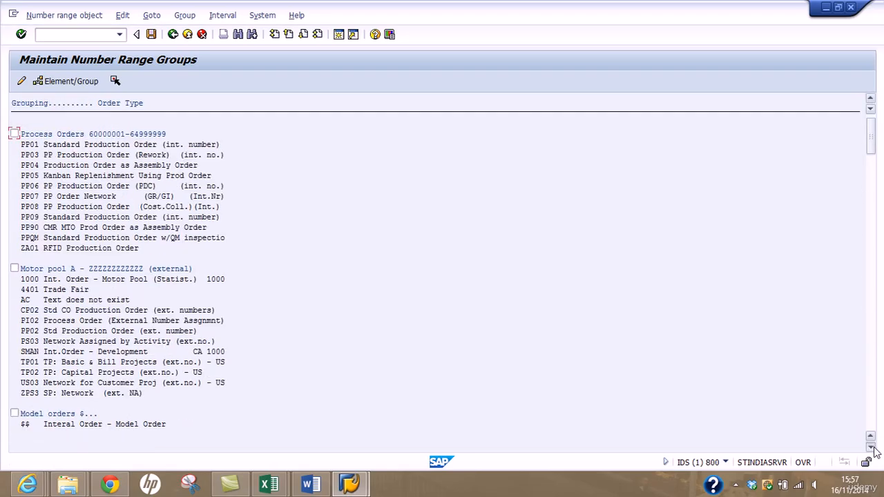
left_click(871, 447)
left_click(871, 447)
left_click(871, 447)
left_click(871, 447)
left_click(872, 447)
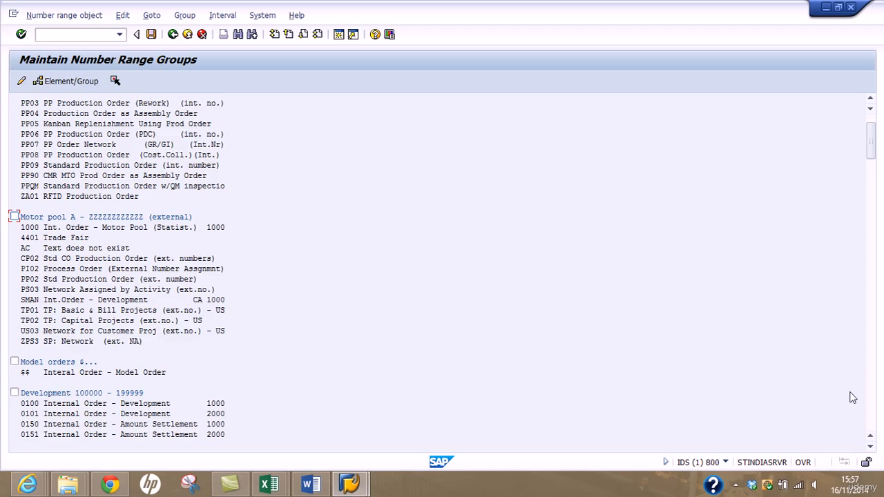
left_click(871, 404)
left_click(871, 404)
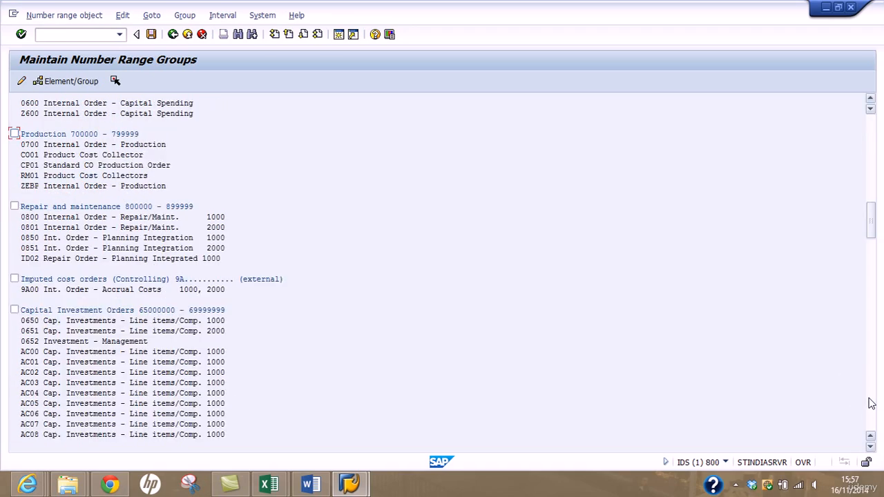
left_click(871, 404)
left_click(870, 404)
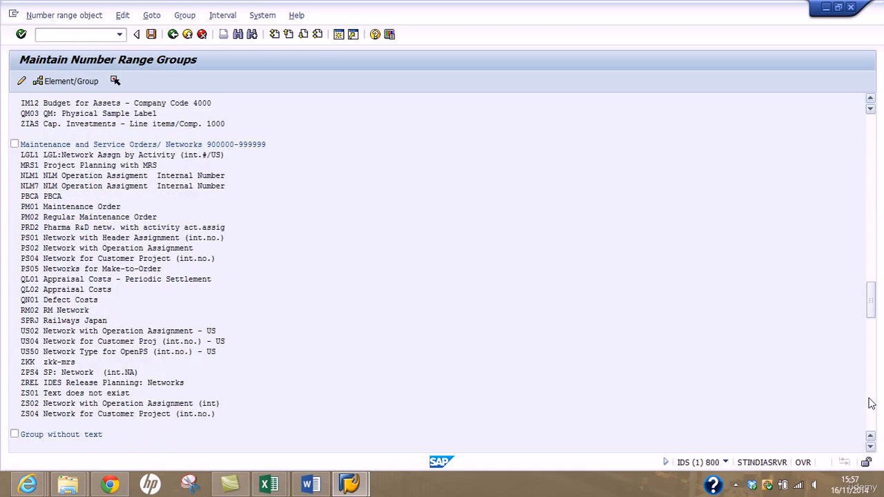
left_click(870, 404)
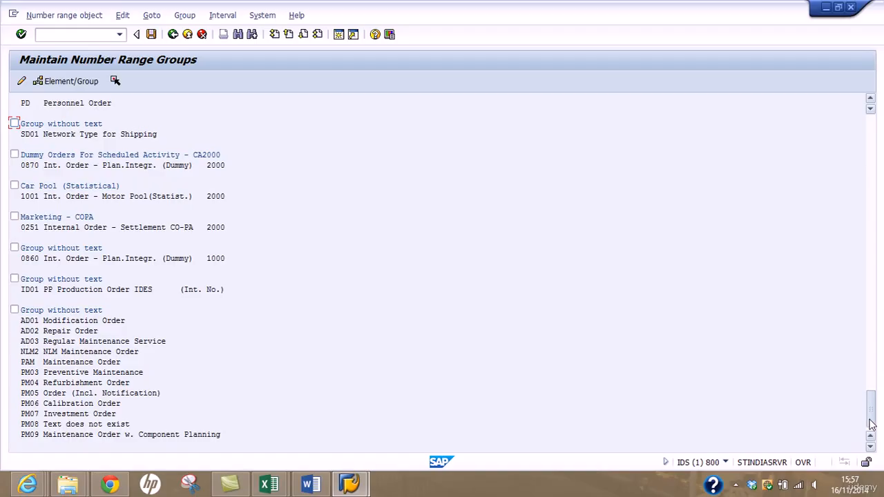
left_click(871, 425)
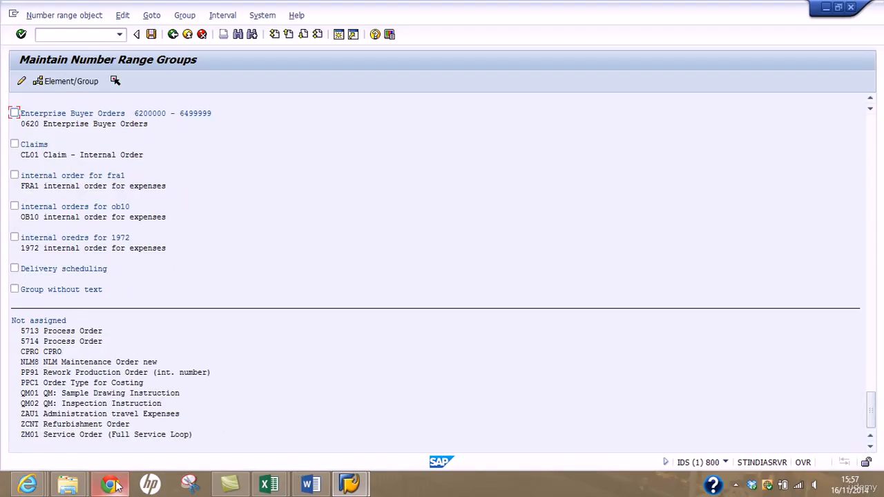
Try to maintain the number range interval and group text for the unassigned order type ZAU1.
left_click(53, 413)
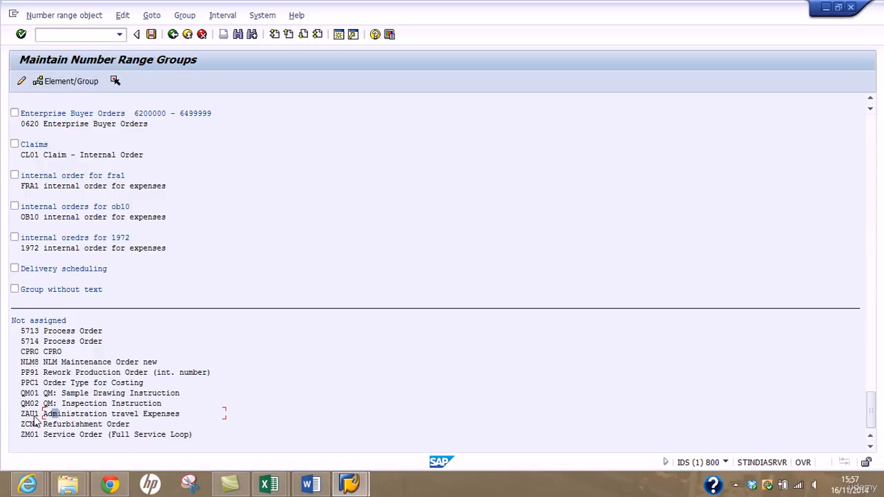
left_click(34, 416)
left_click(155, 17)
mouse_move(177, 23)
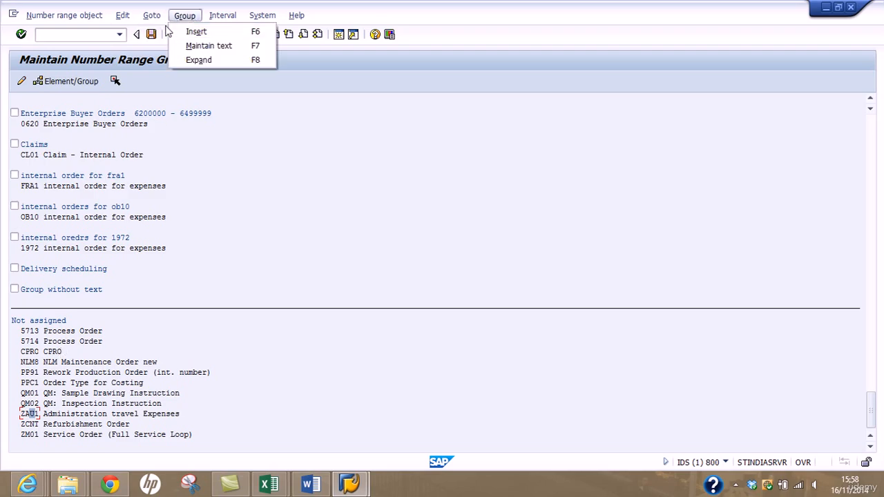
mouse_move(124, 20)
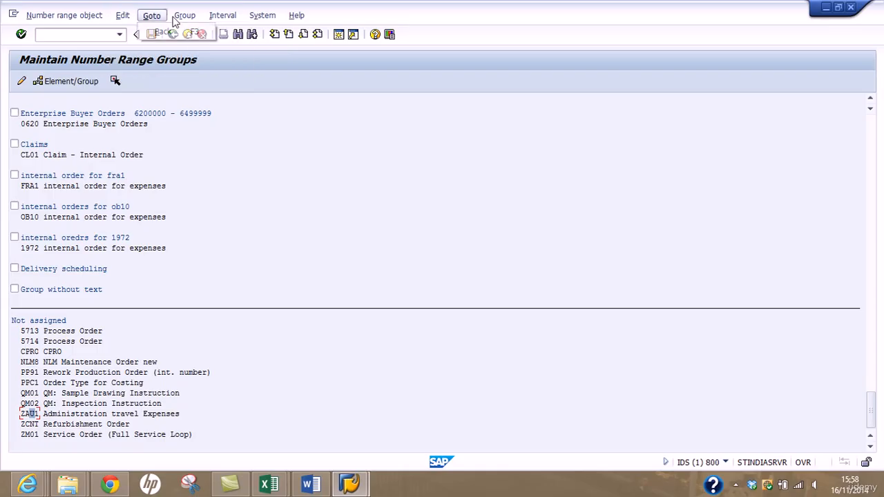
mouse_move(218, 21)
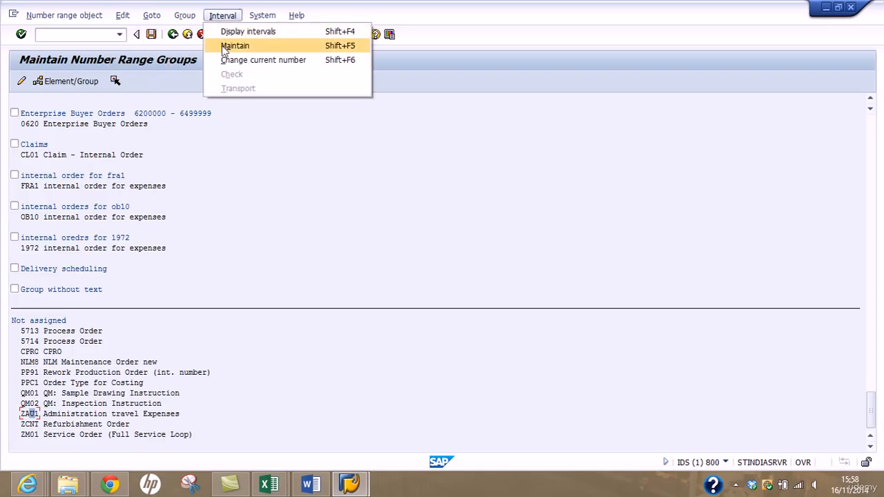
left_click(233, 46)
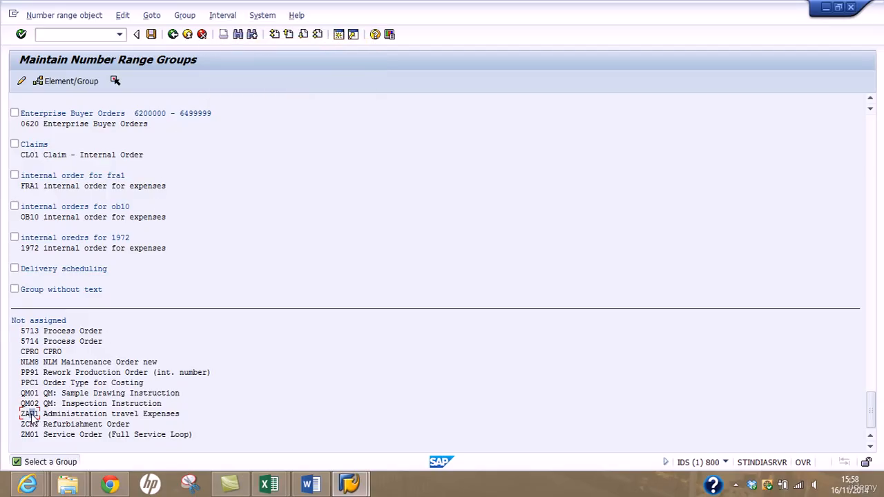
left_click(192, 19)
left_click(208, 45)
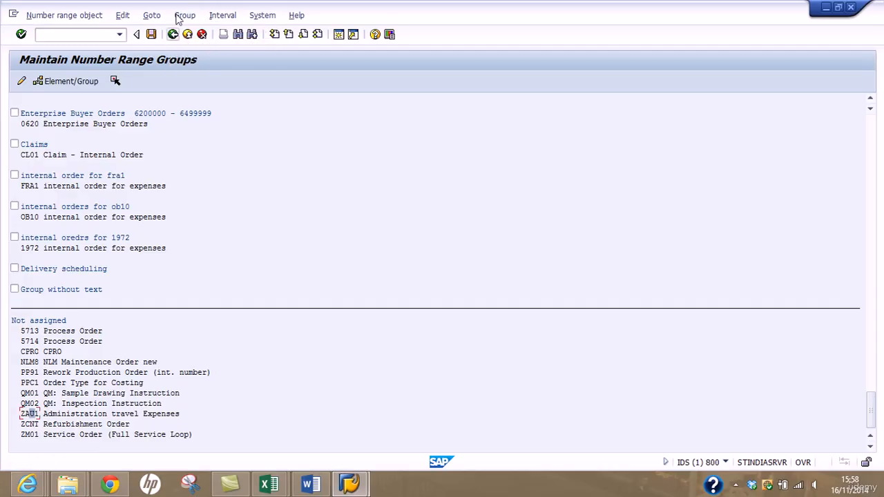
Start inserting a number range group with the text "Administration Travel Expenses".
left_click(187, 17)
left_click(196, 32)
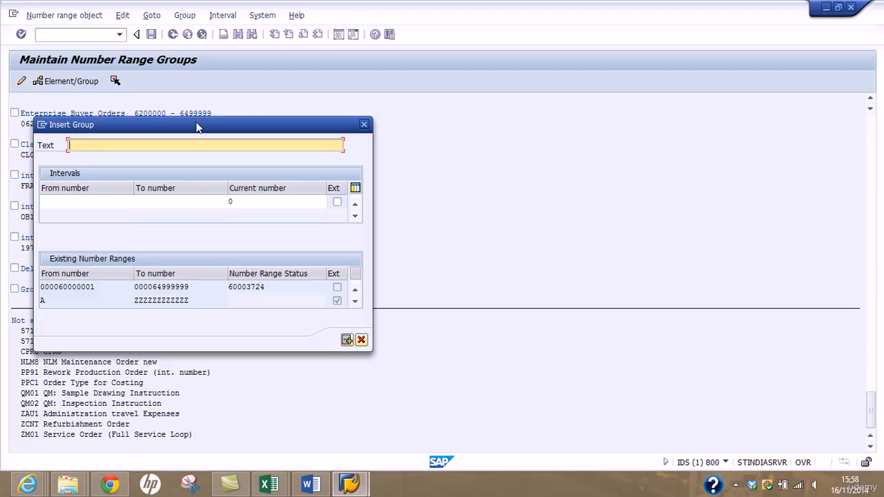
left_click_drag(196, 126, 362, 117)
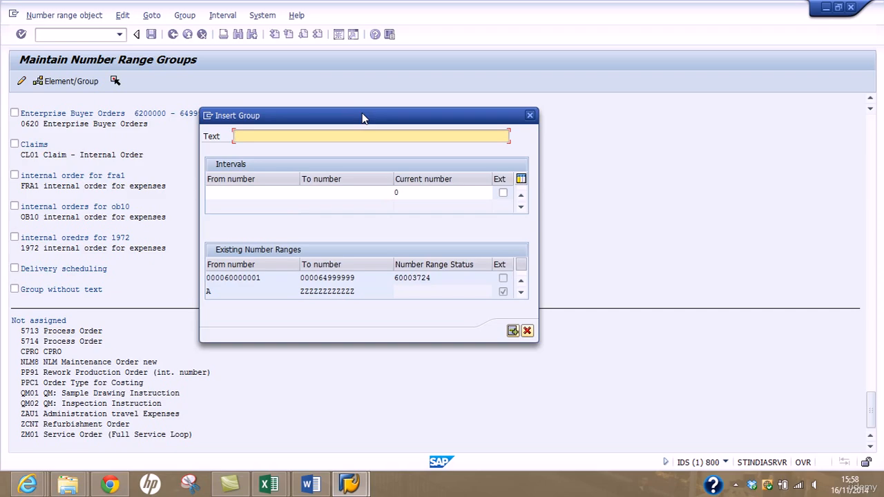
type("Administration Travel Expen")
key("Tab")
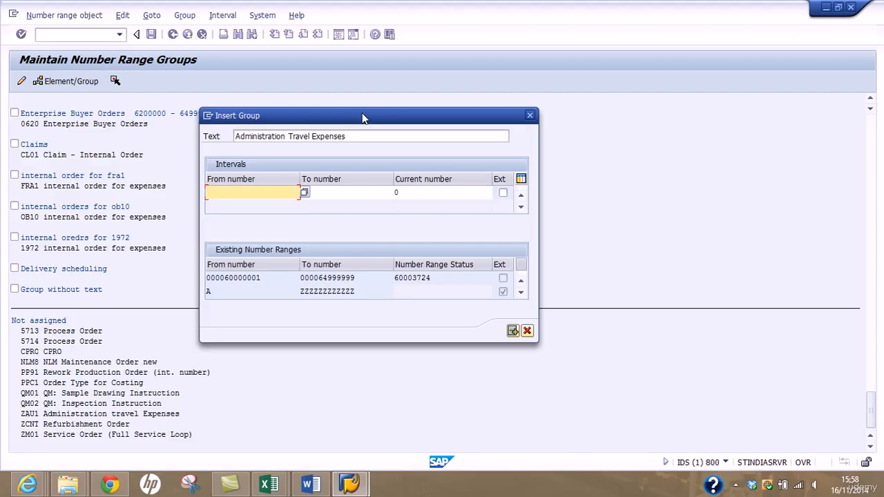
Try the interval 90000 to 99999 for the new group, and cancel the group insertion.
type("900000")
key("BackSpace")
key("Tab")
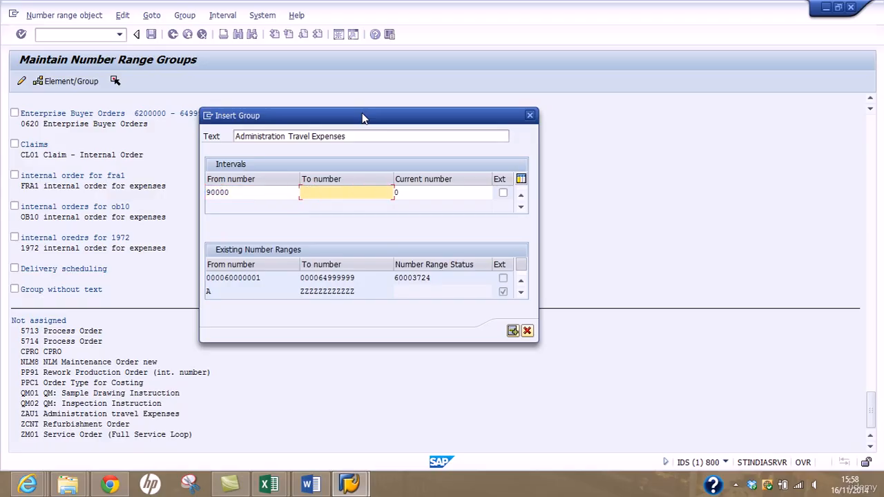
type("99999")
key("Return")
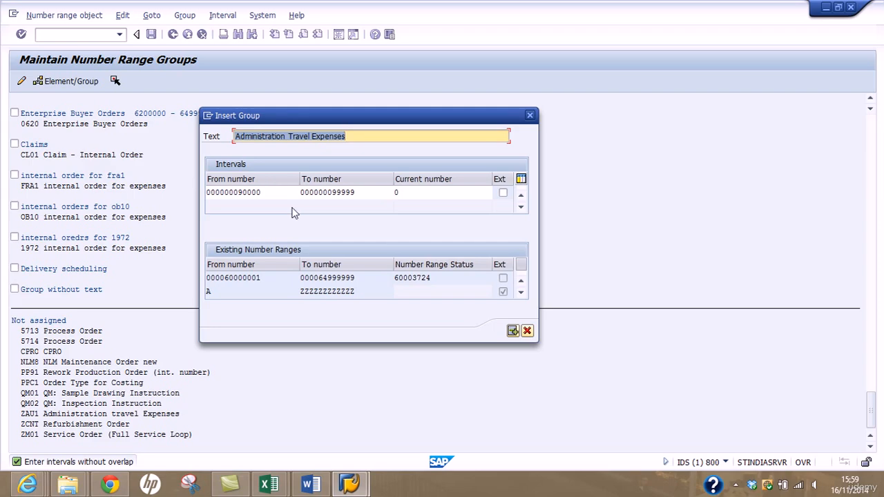
left_click(528, 331)
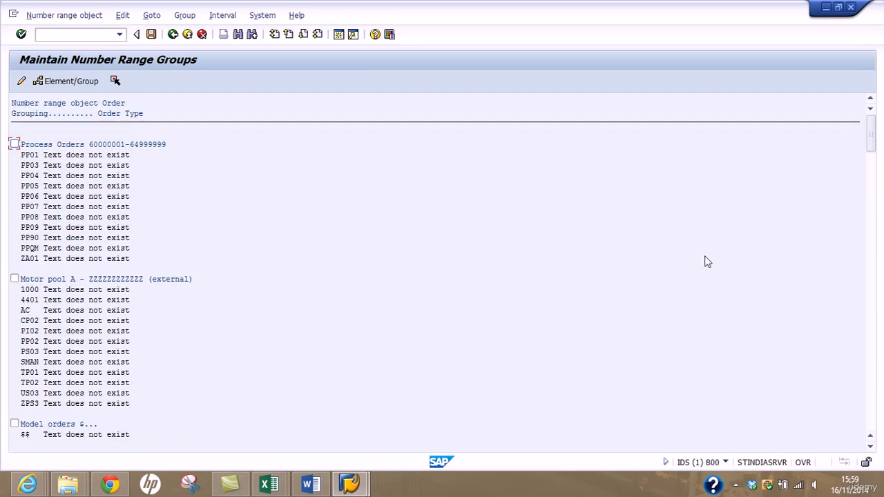
Look through the existing number range groups for one suitable for order type ZAU1.
left_click(873, 405)
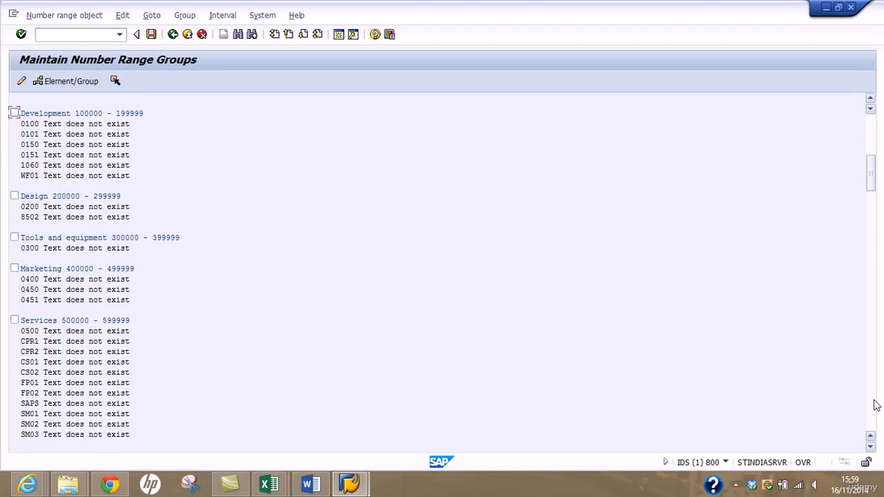
left_click(874, 404)
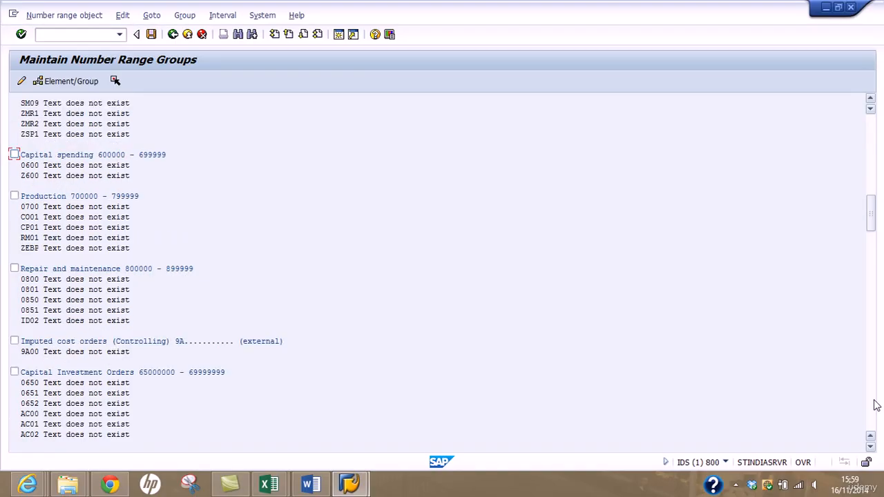
left_click(874, 405)
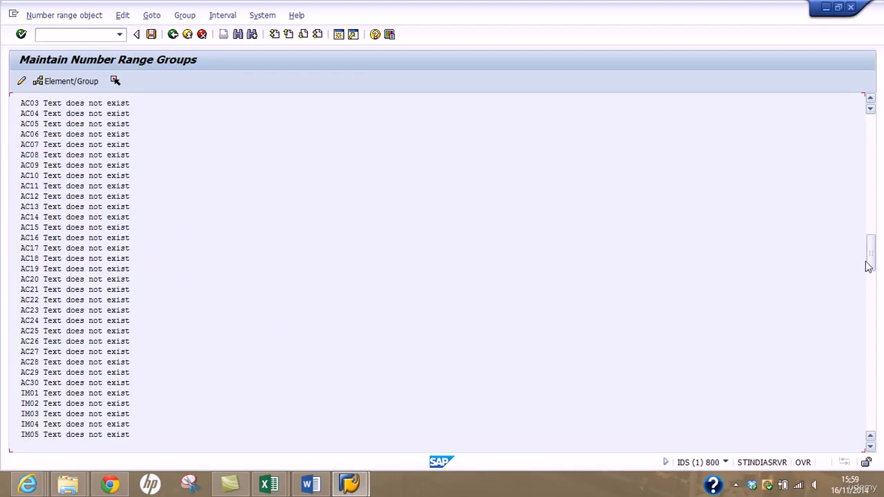
left_click(873, 211)
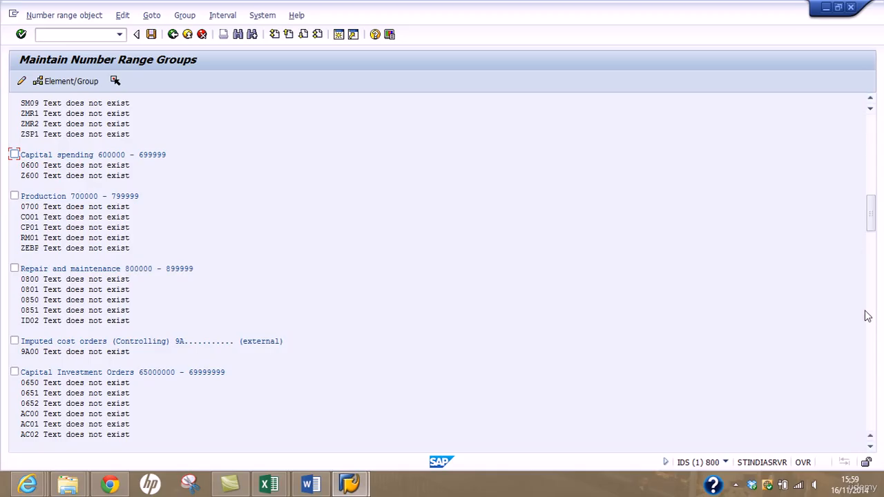
left_click(868, 381)
left_click(869, 382)
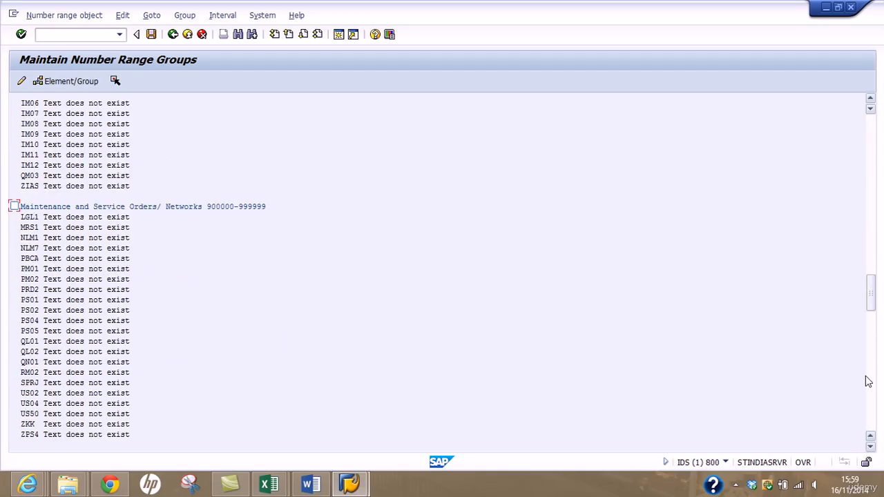
left_click(868, 381)
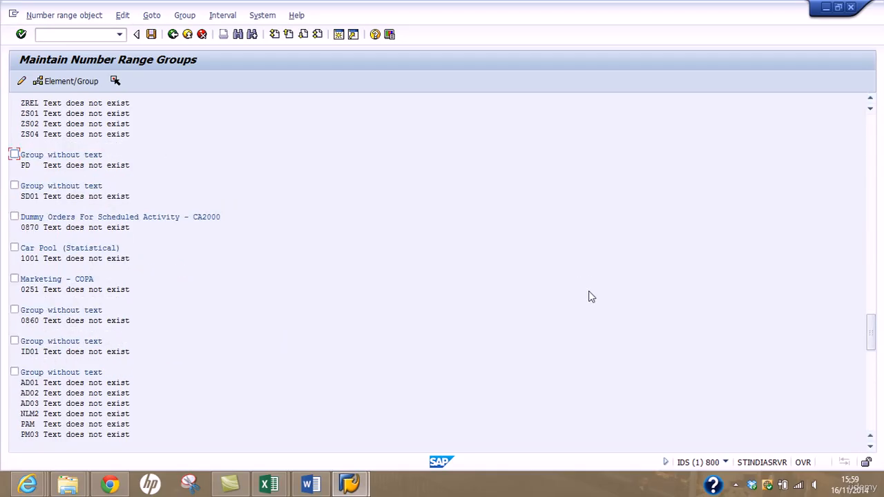
left_click(870, 414)
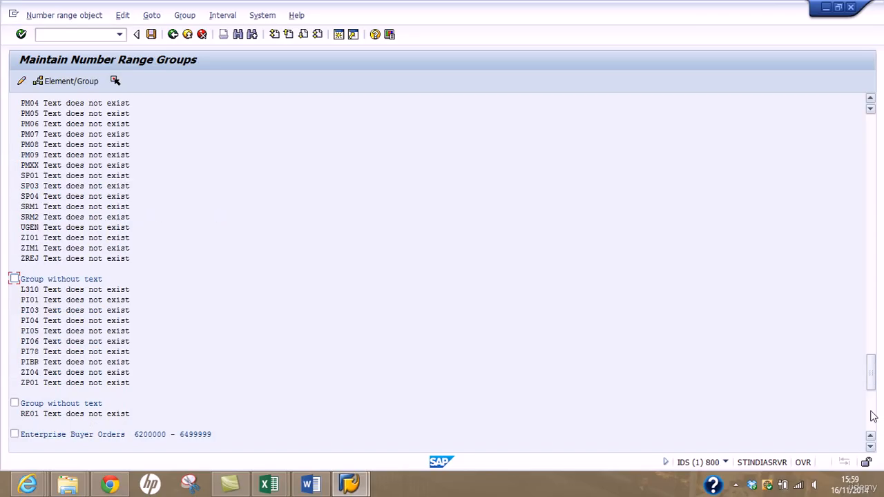
left_click(871, 415)
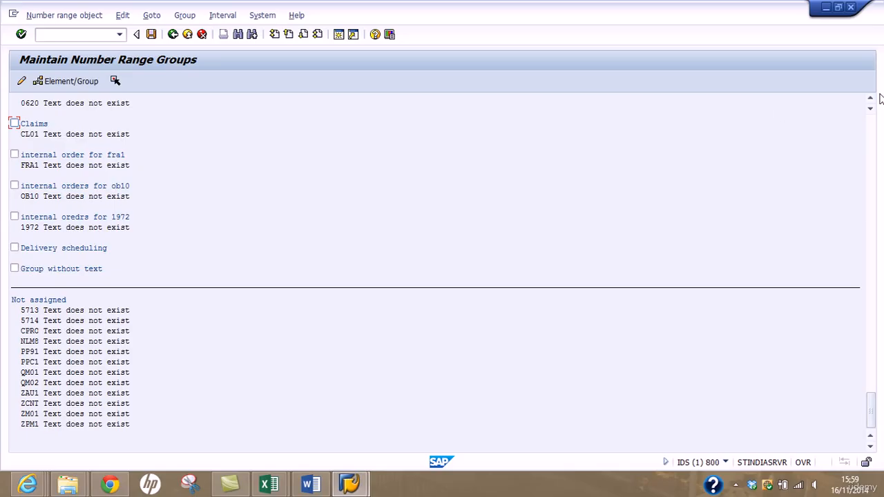
Check the number range interval of the empty "Group without text" below Delivery scheduling, and return to the group overview.
left_click(59, 269)
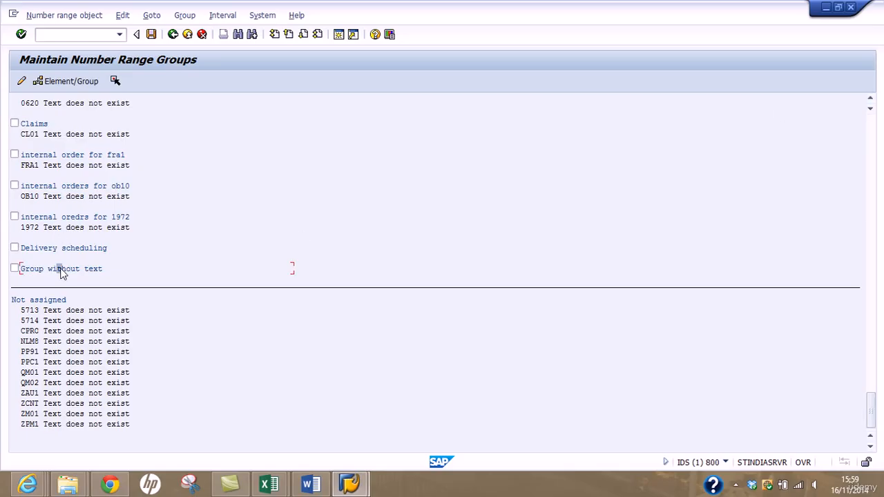
left_click(184, 15)
mouse_move(218, 17)
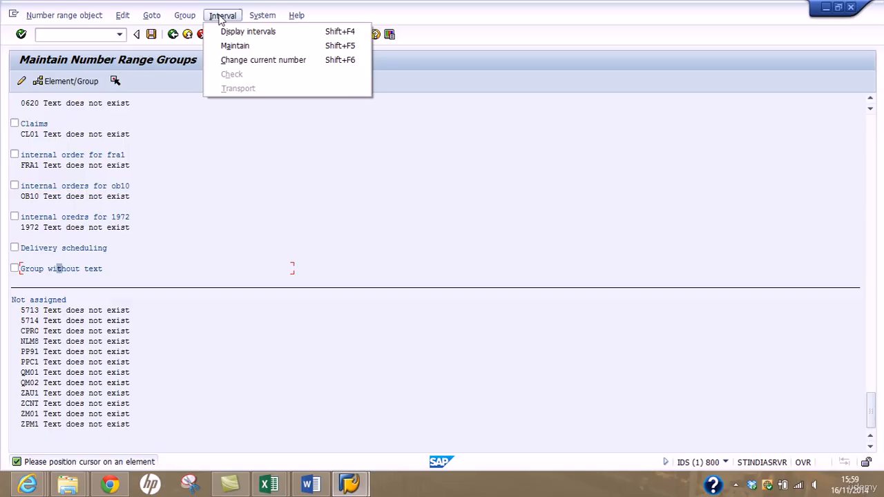
left_click(231, 46)
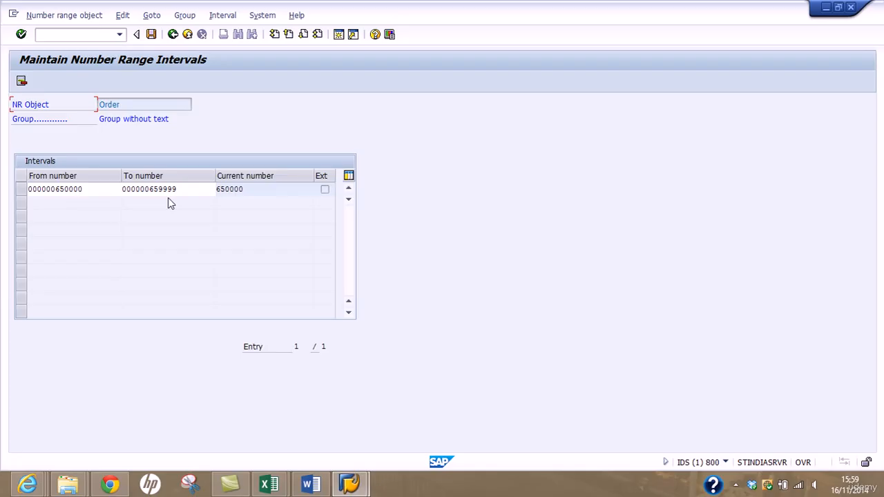
left_click(171, 38)
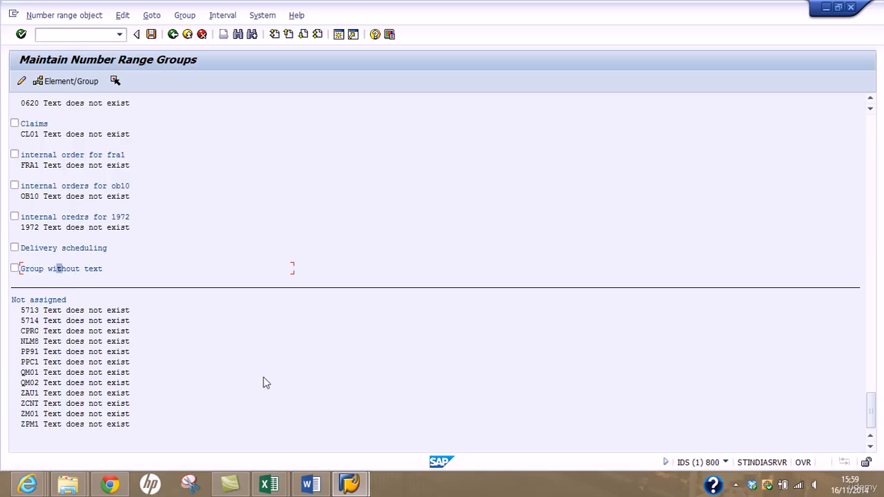
Assign order type ZAU1 to the number range group "Group without text", save the assignment, and return to the order type details.
left_click(35, 393)
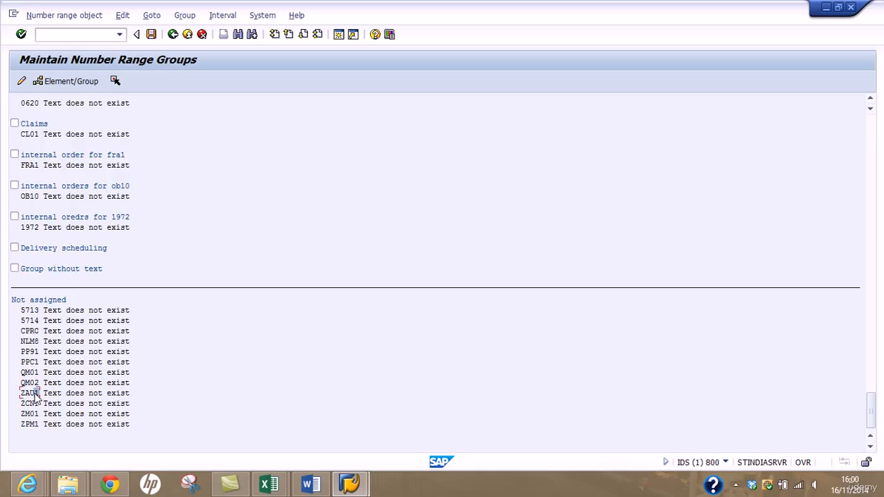
left_click(115, 82)
left_click(15, 268)
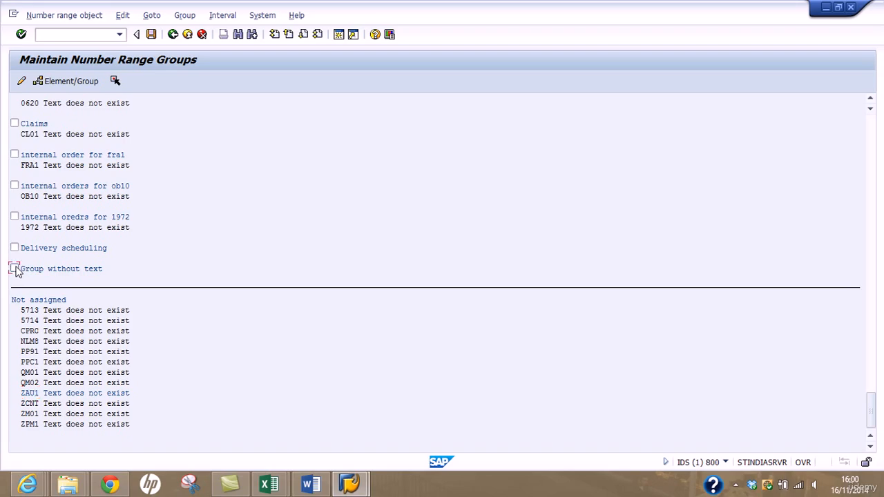
left_click(67, 81)
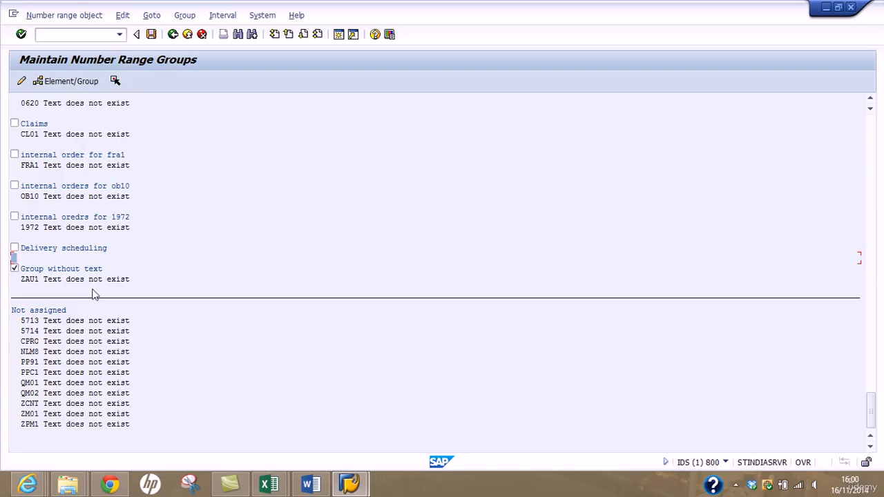
left_click(151, 34)
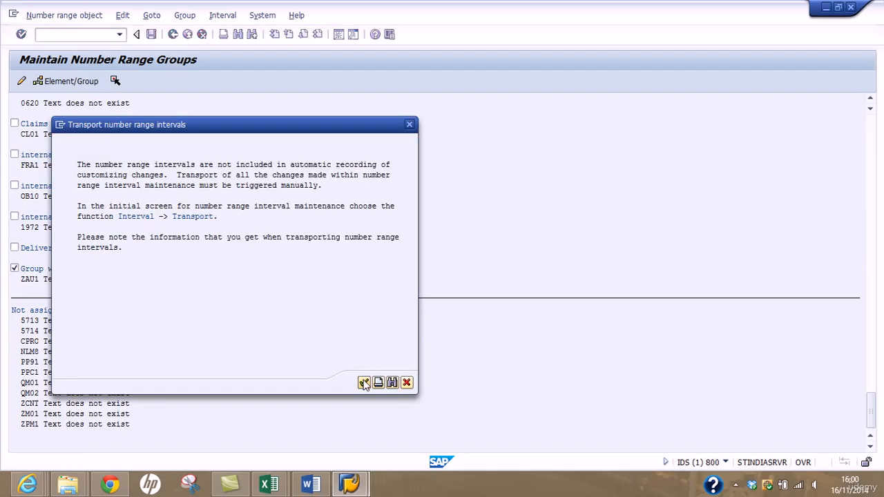
left_click(364, 382)
left_click(173, 36)
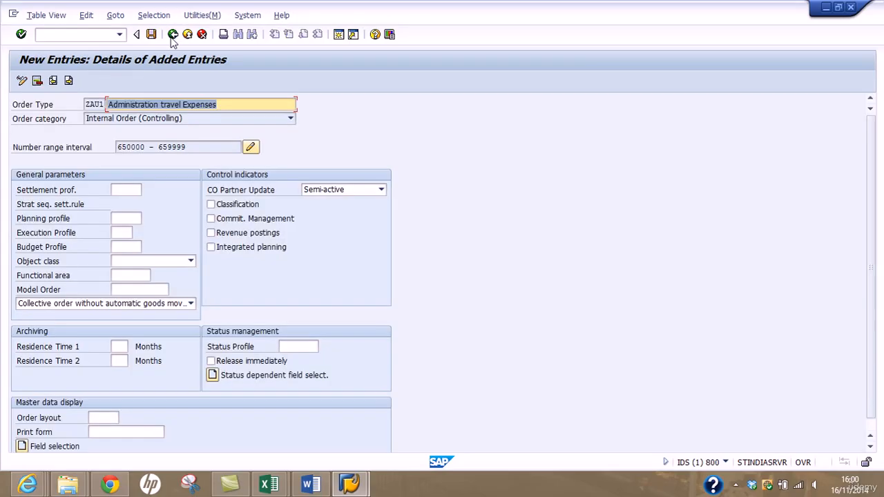
left_click_drag(207, 150, 67, 147)
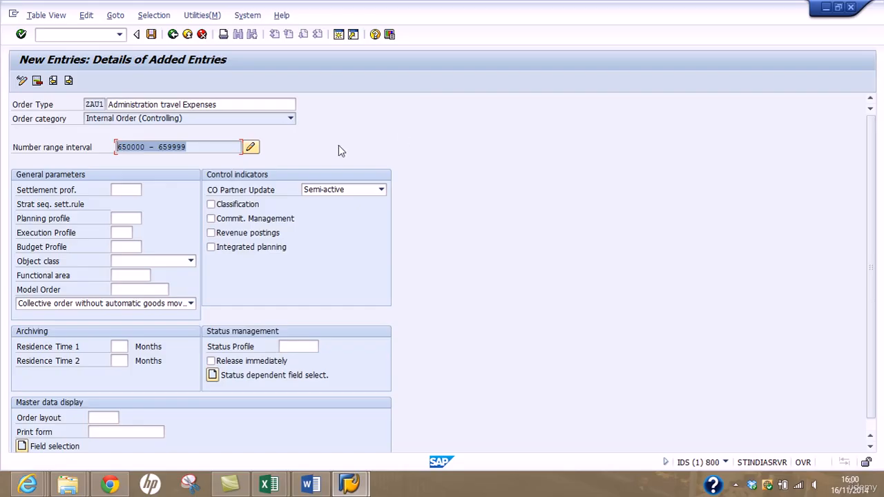
Set the settlement profile of order type ZAU1 to 10, All Receivers.
left_click(130, 188)
left_click(145, 188)
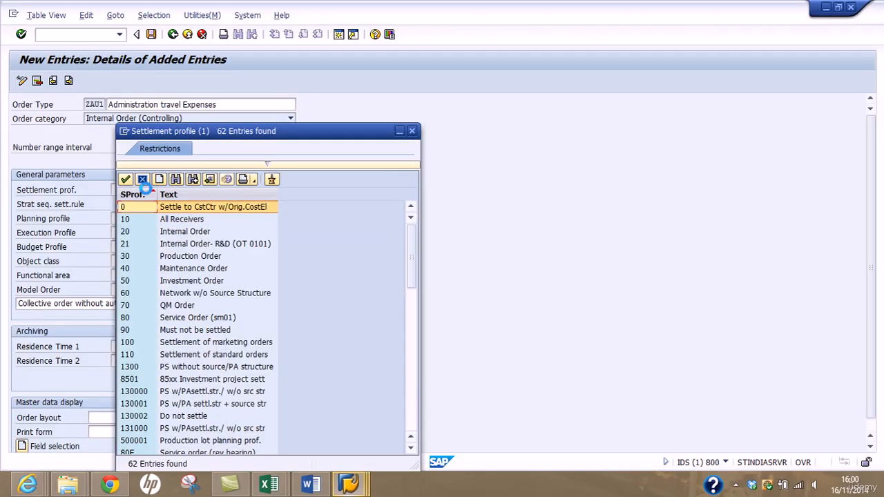
left_click_drag(337, 132, 531, 43)
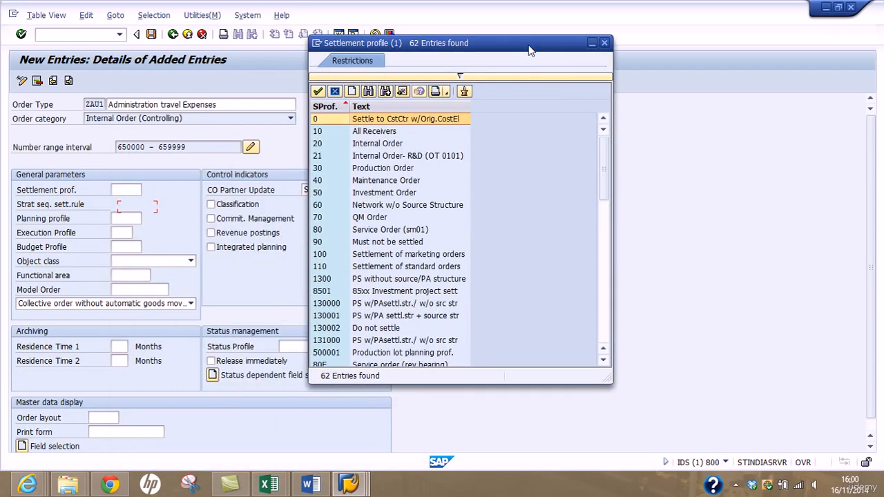
left_click(337, 130)
left_click(338, 141)
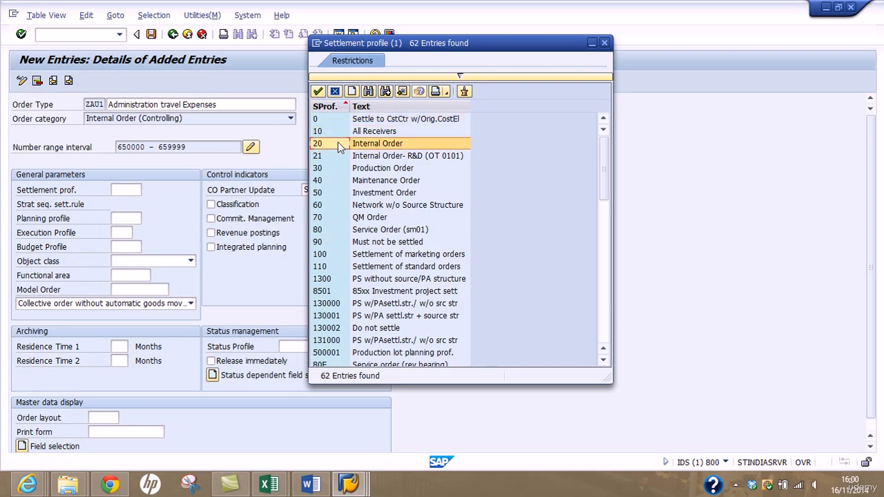
left_click(340, 132)
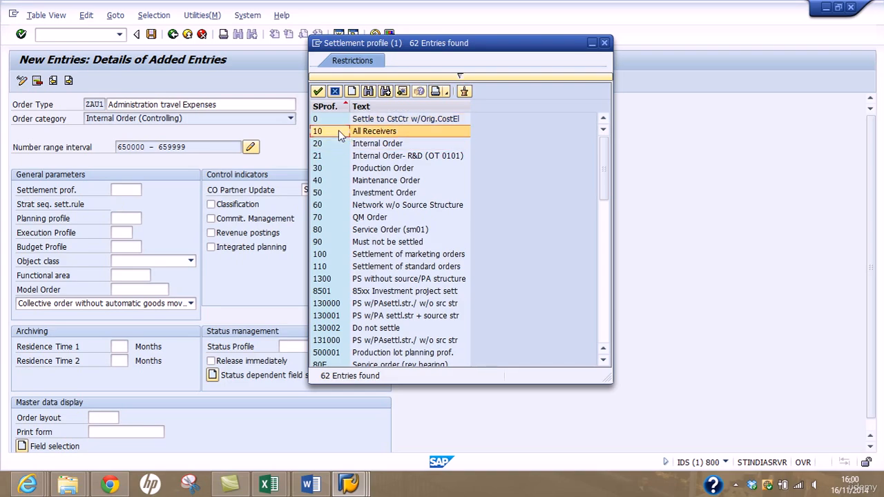
double_click(338, 130)
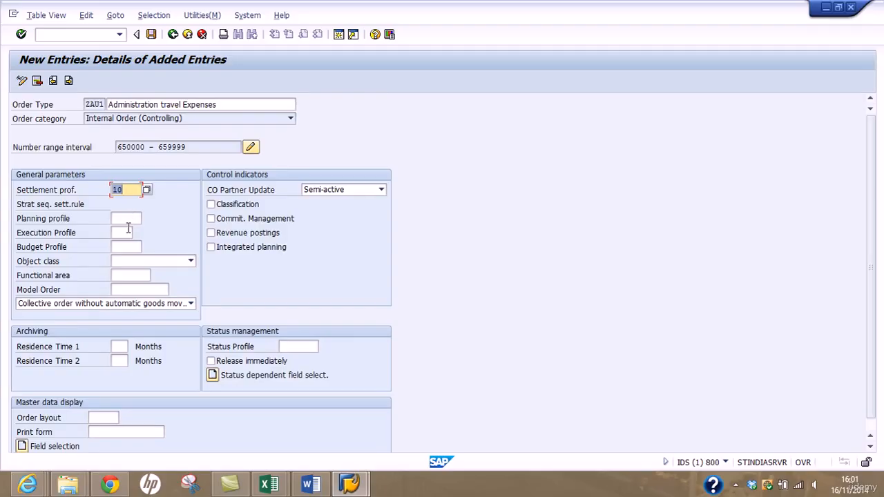
Set the CO Partner Update control indicator of order type ZAU1 to Active.
left_click(143, 291)
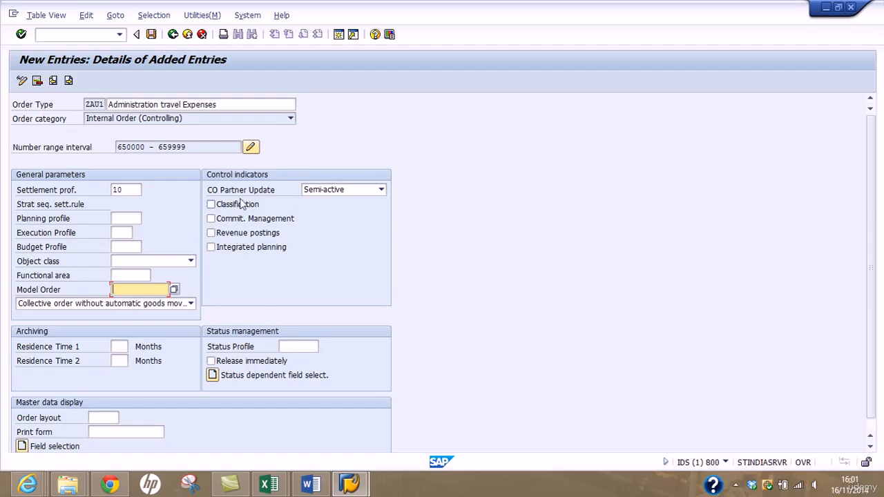
left_click(359, 192)
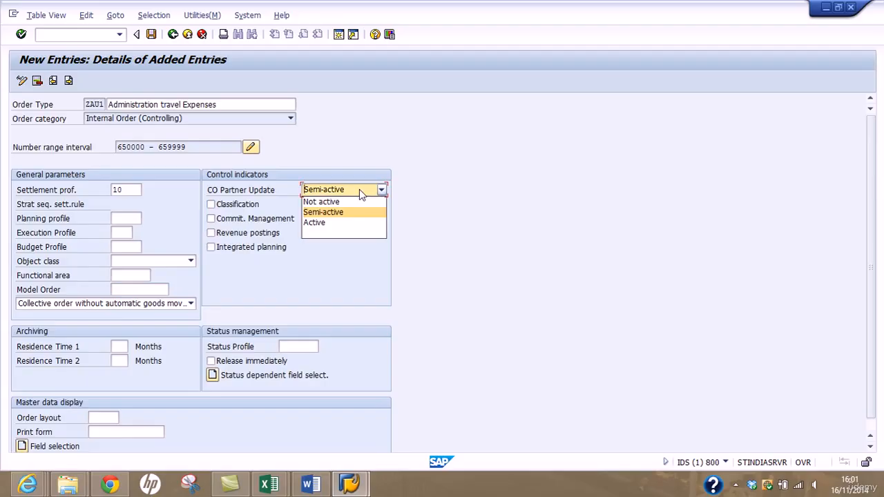
left_click(359, 193)
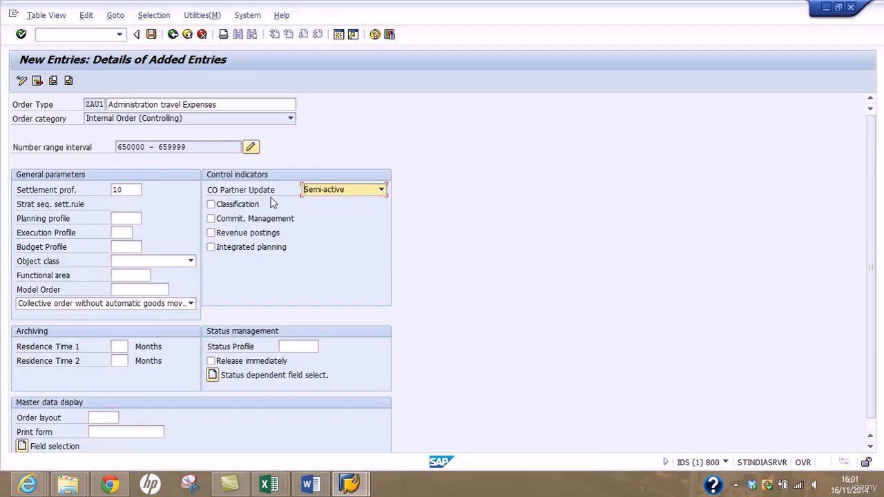
left_click(359, 197)
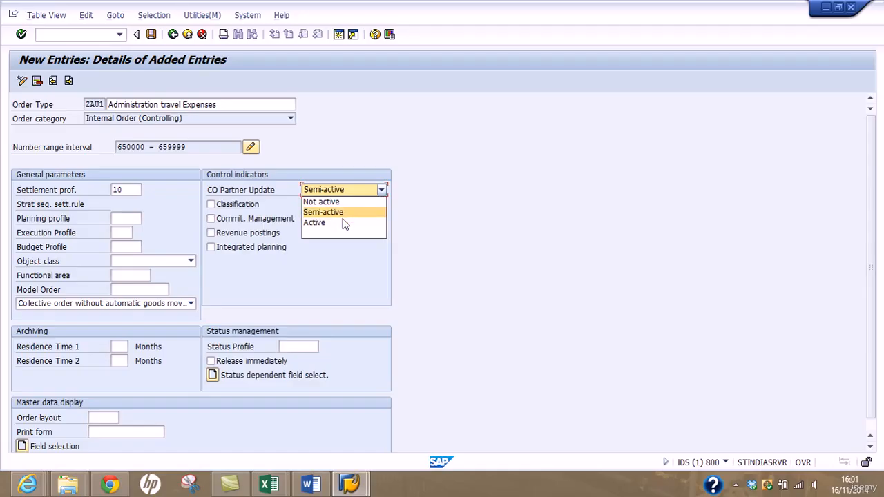
left_click(343, 221)
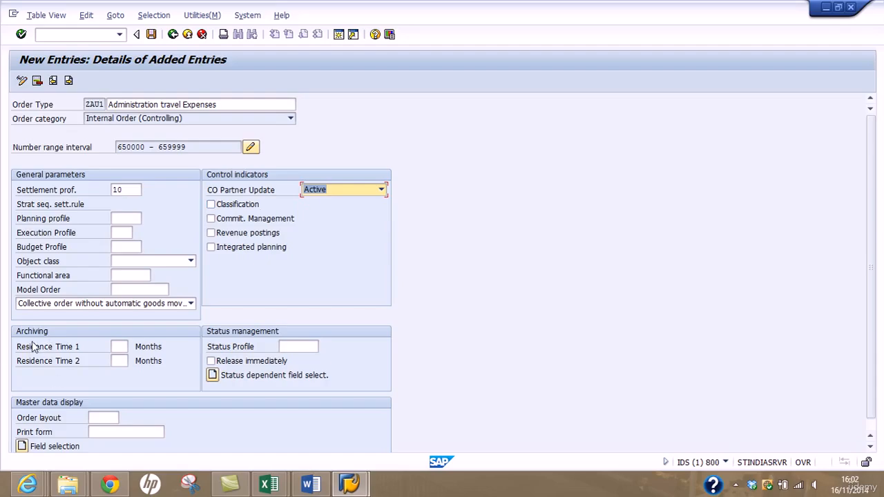
Enter archiving residence times of 6 months for Residence Time 1 and 12 months for Residence Time 2.
left_click(125, 346)
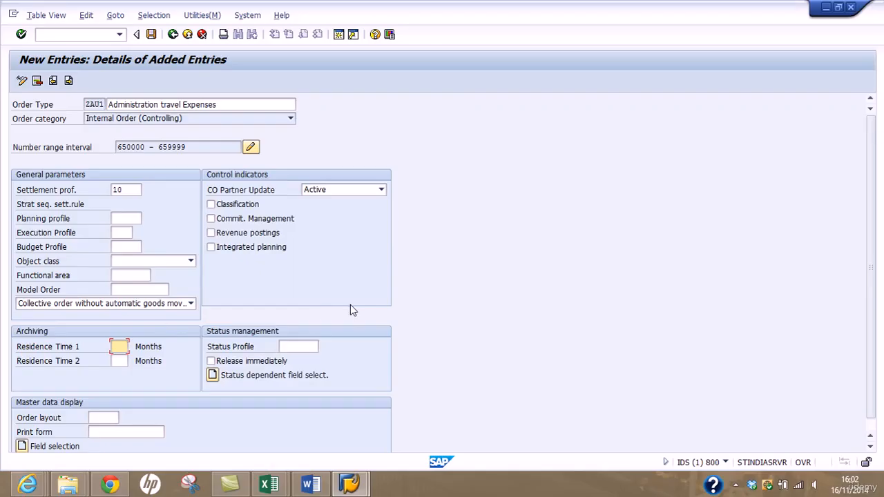
type("6")
left_click(122, 360)
type("12")
Assign status profile 00000002, Internal orders, to the order type.
left_click(294, 346)
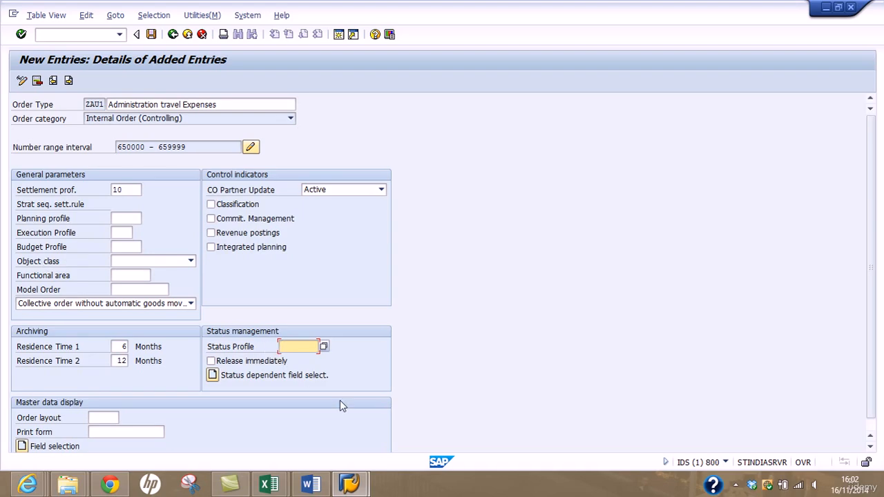
left_click(324, 346)
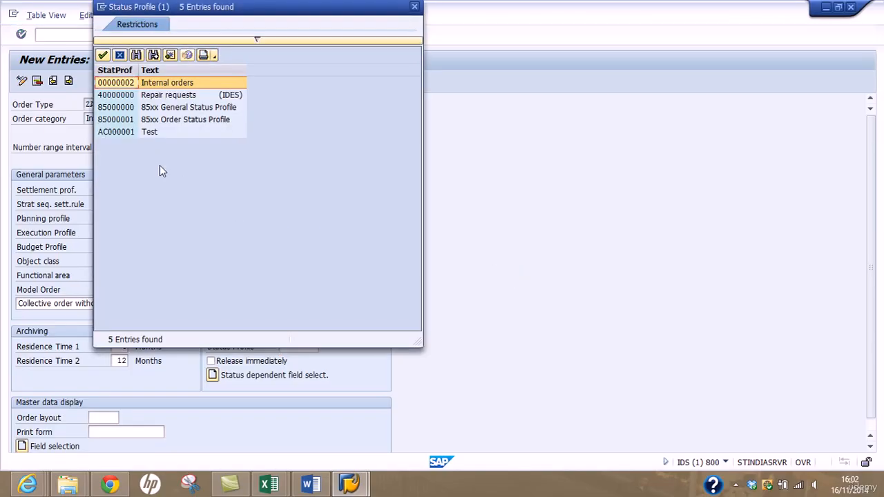
double_click(121, 83)
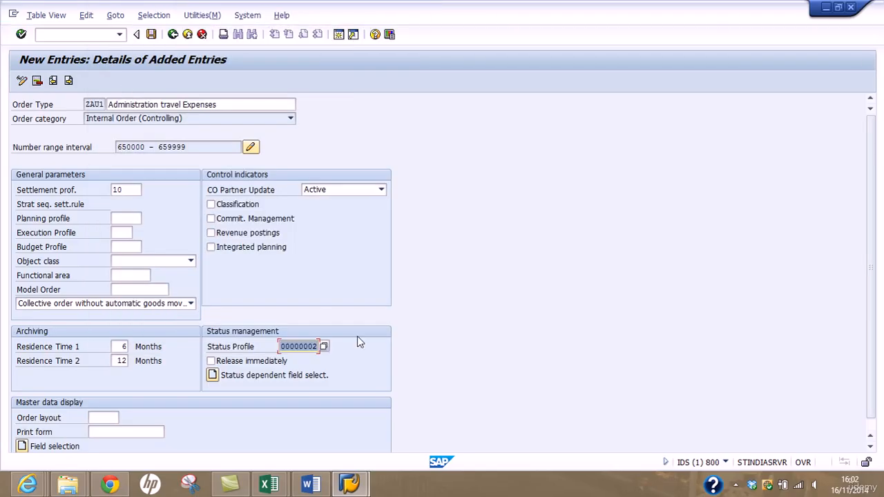
Open the master data field selection for order type ZAU1, saving the changed data first.
scroll(875, 263, "down", 1)
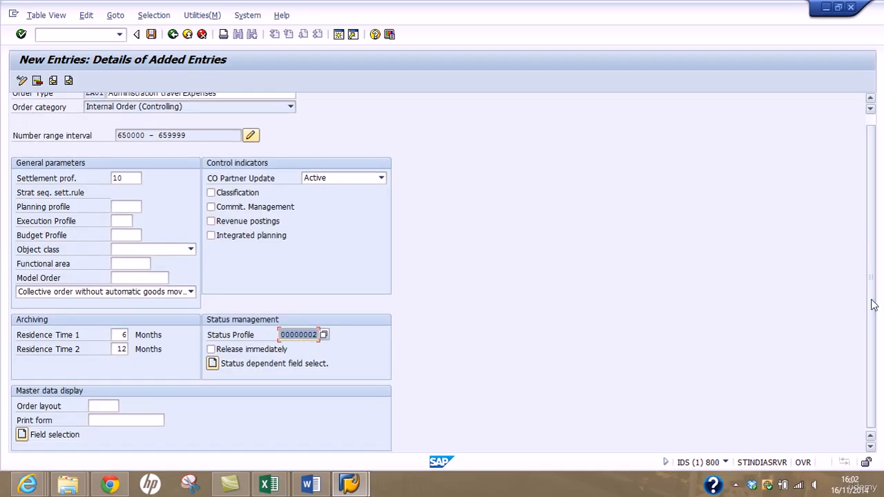
left_click(23, 436)
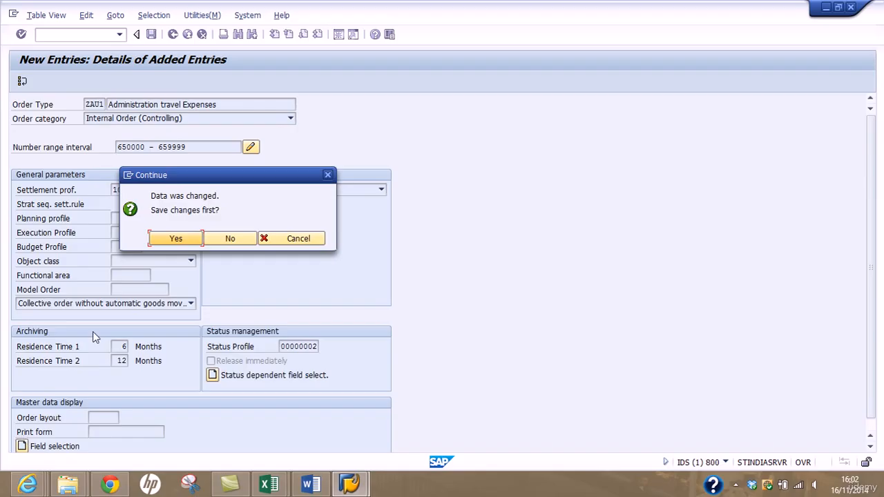
left_click(174, 239)
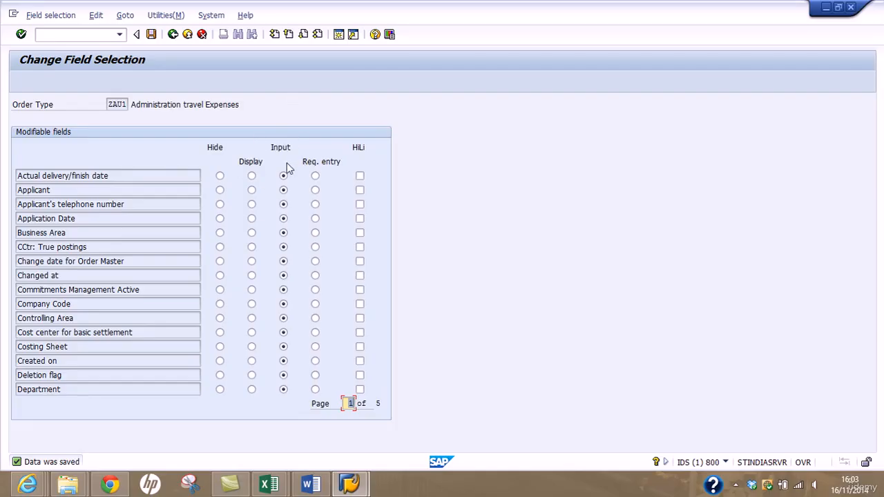
Look through all field selection pages for ZAU1, return to the order type details, and check the available order layouts without choosing one.
left_click(305, 35)
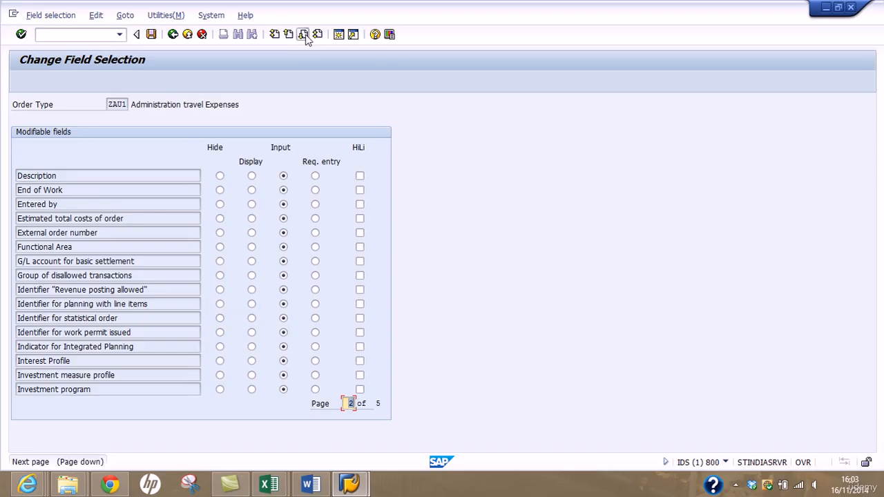
left_click(305, 36)
left_click(305, 35)
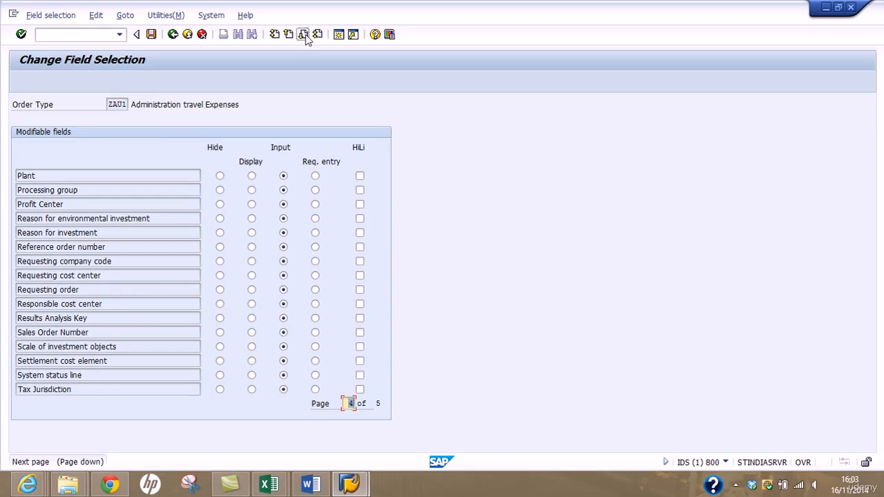
left_click(305, 36)
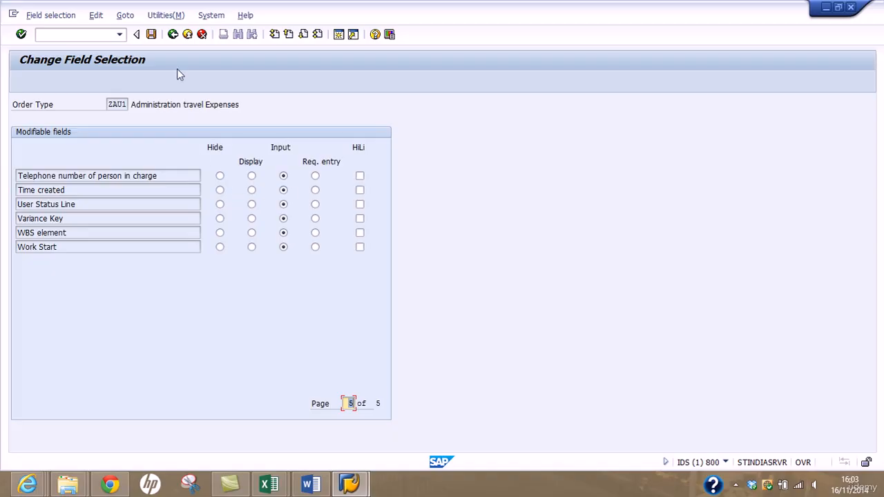
left_click(172, 34)
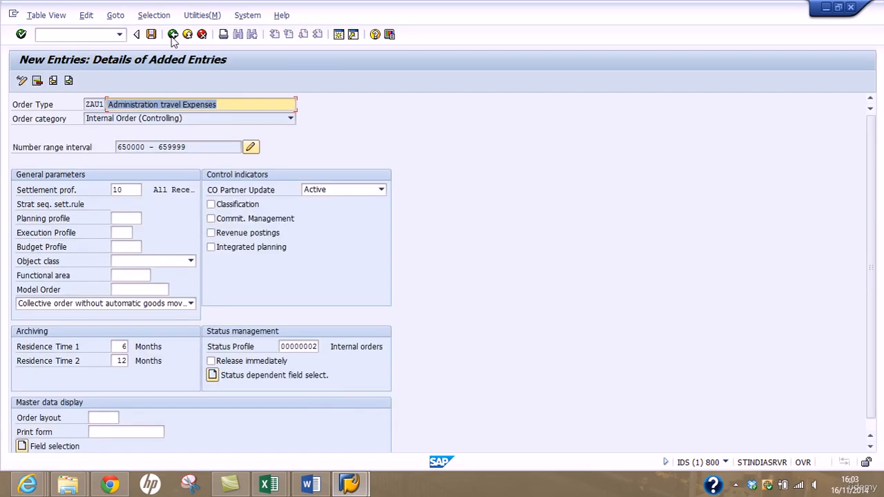
left_click(113, 419)
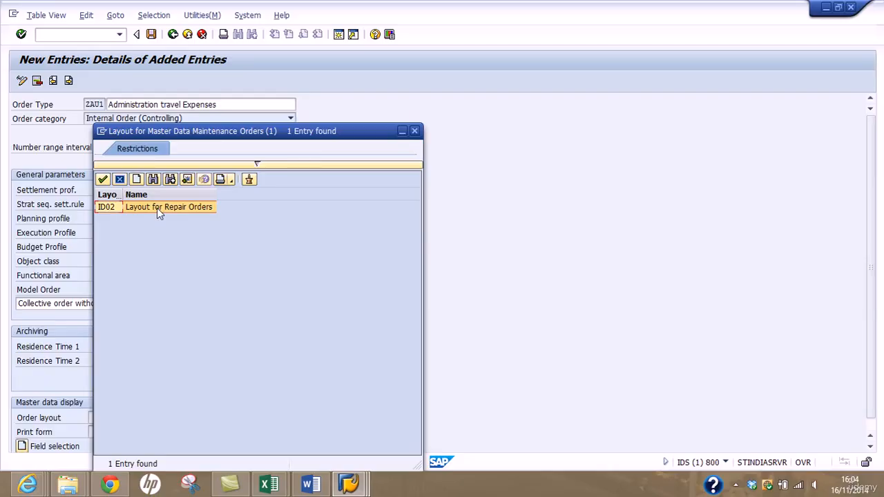
left_click(415, 131)
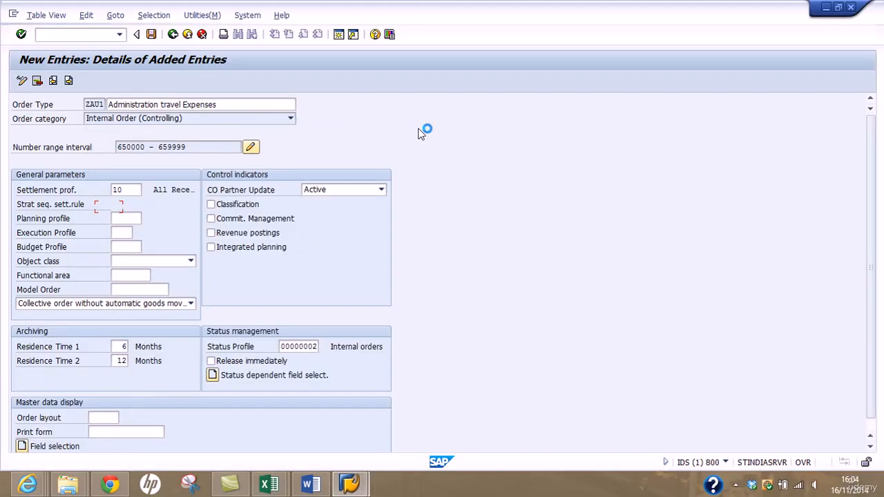
Save order type ZAU1 and return through the order types overview to the IMG structure.
left_click(151, 34)
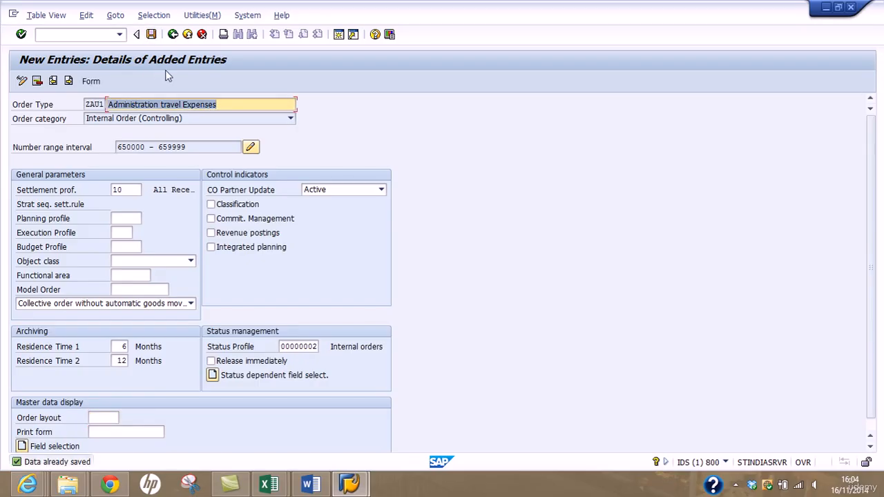
left_click(173, 35)
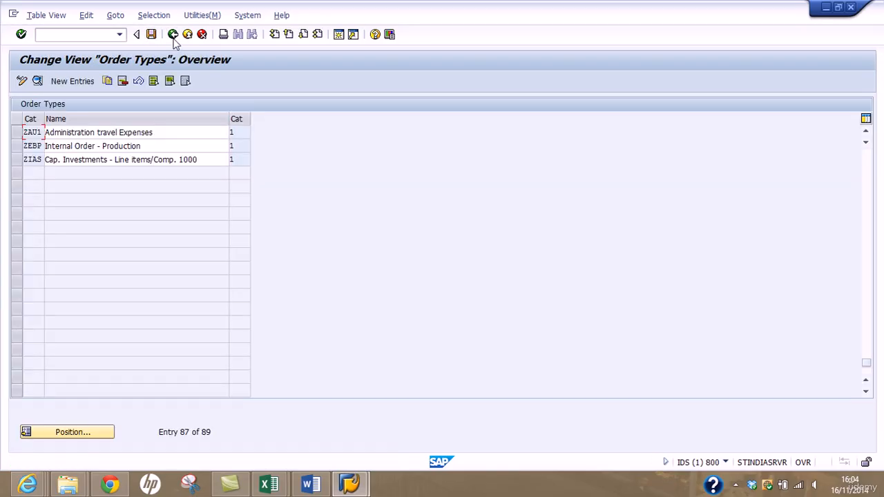
left_click(174, 34)
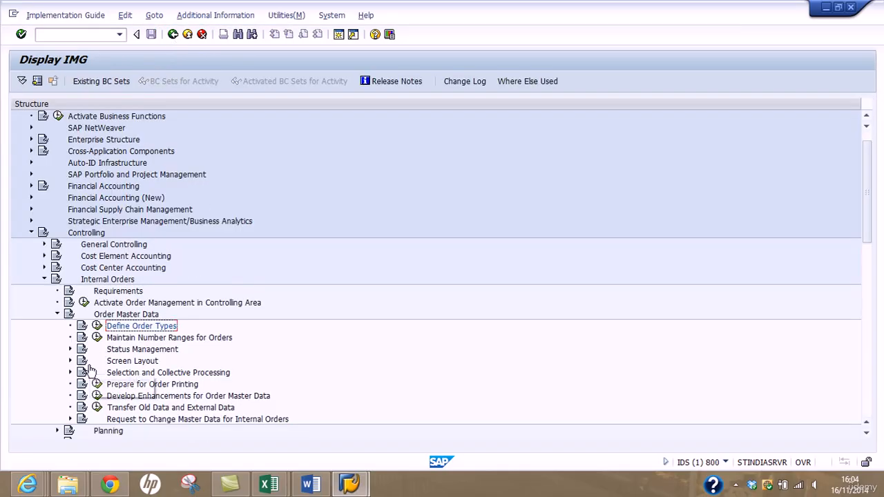
Expand Status Management under Order Master Data and select the Define Status Profiles activity.
left_click(142, 339)
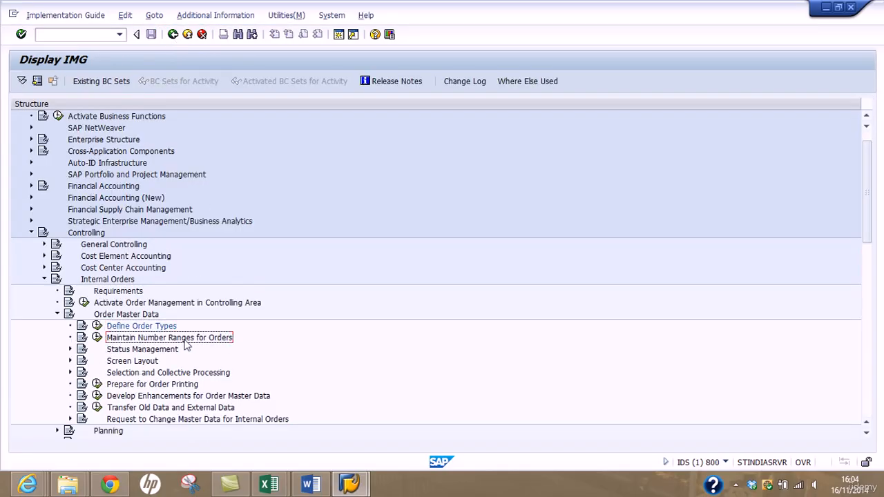
left_click(69, 349)
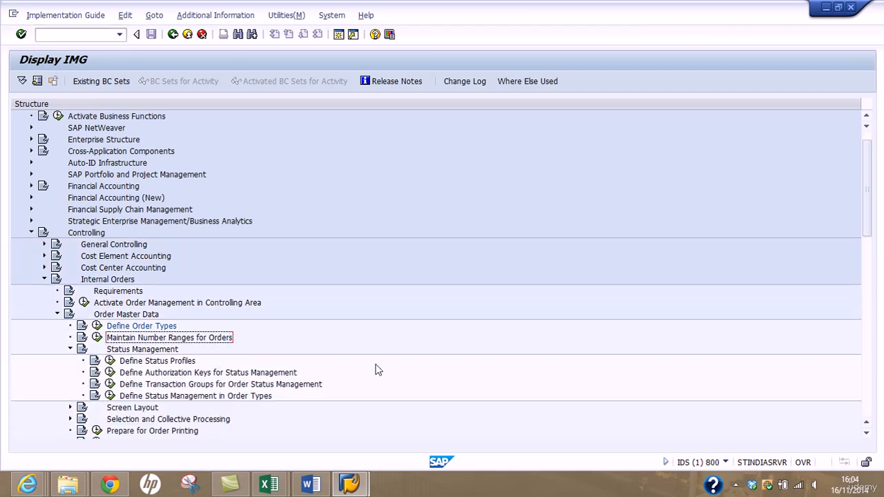
left_click(176, 362)
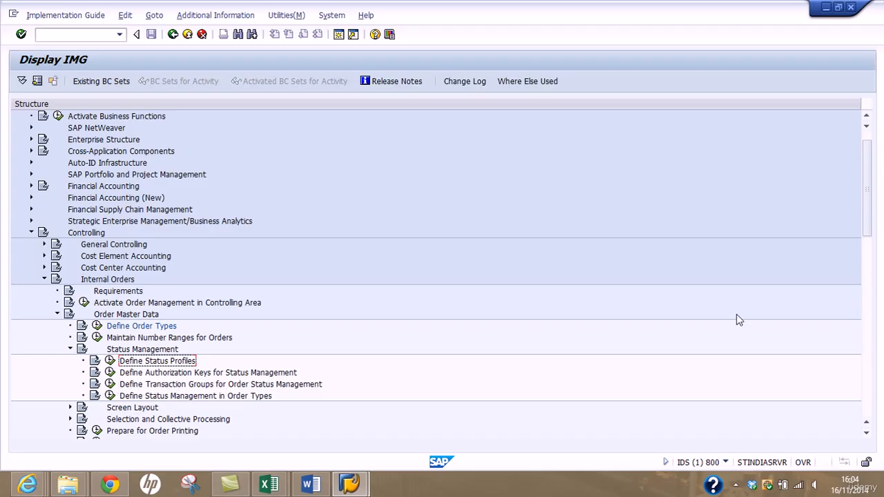
Expand Screen Layout under Order Master Data and open the Define Order Layouts activity.
left_click_drag(870, 205, 871, 256)
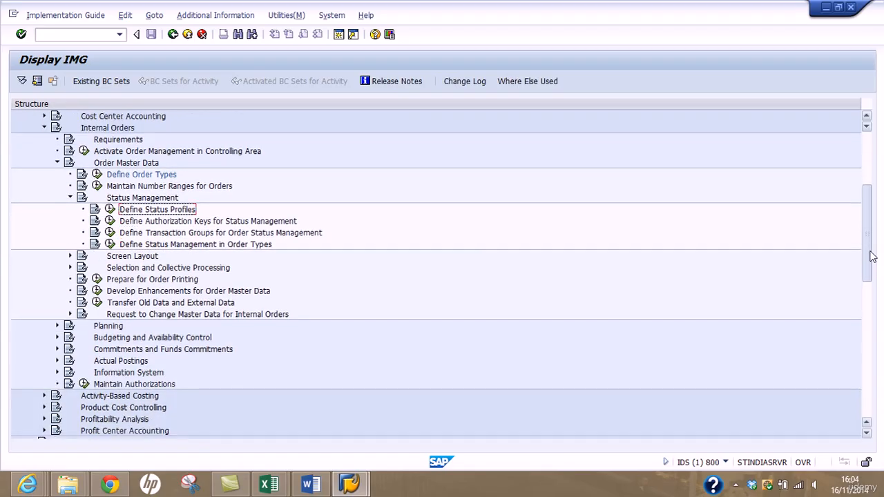
left_click(70, 256)
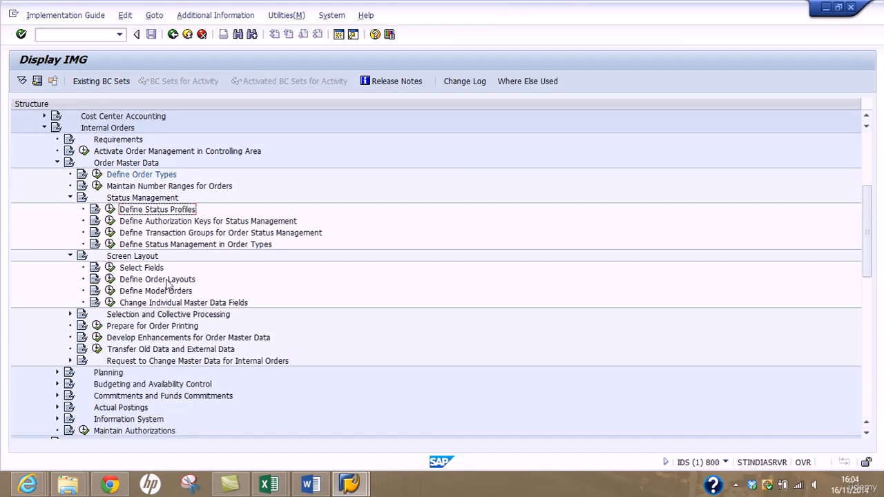
left_click(166, 282)
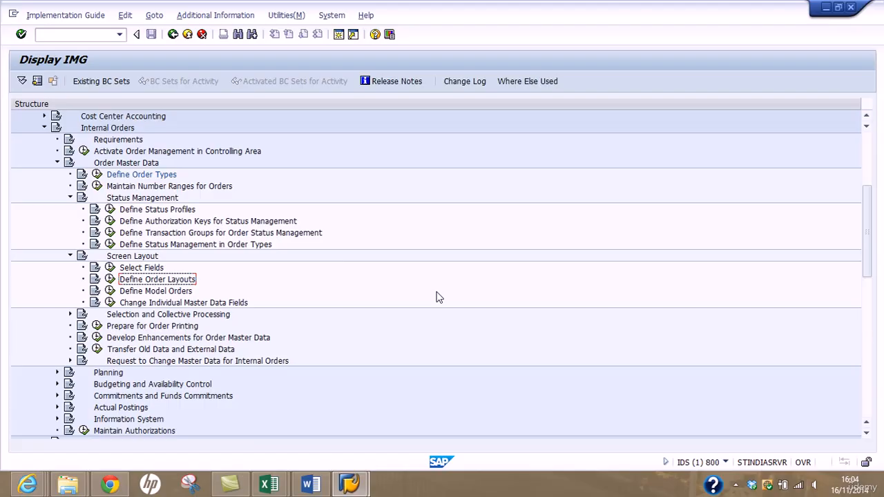
left_click(112, 280)
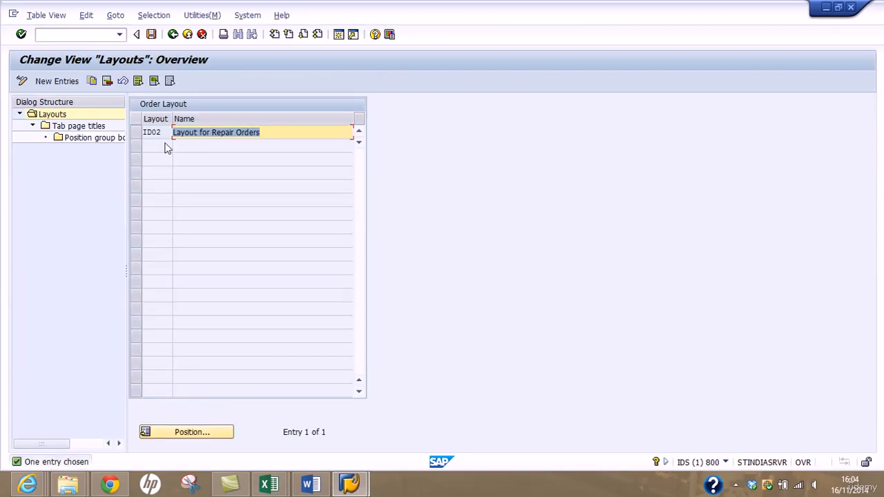
Examine the tab page titles of layout ID02 and the group box positions assigned to its Tab Page 1.
left_click(136, 133)
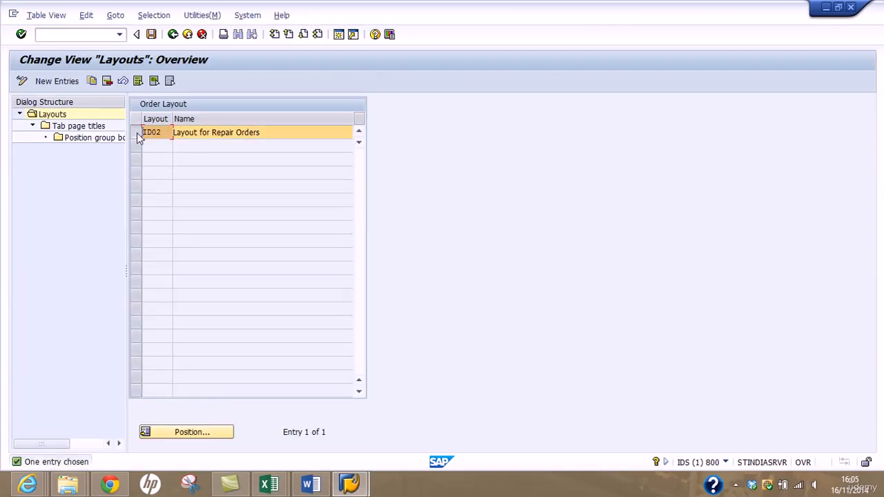
left_click(96, 133)
double_click(94, 130)
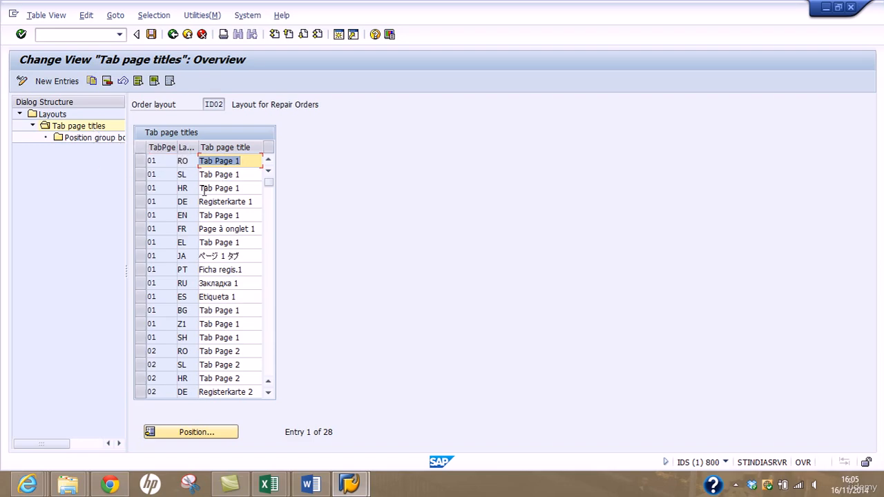
left_click(148, 161)
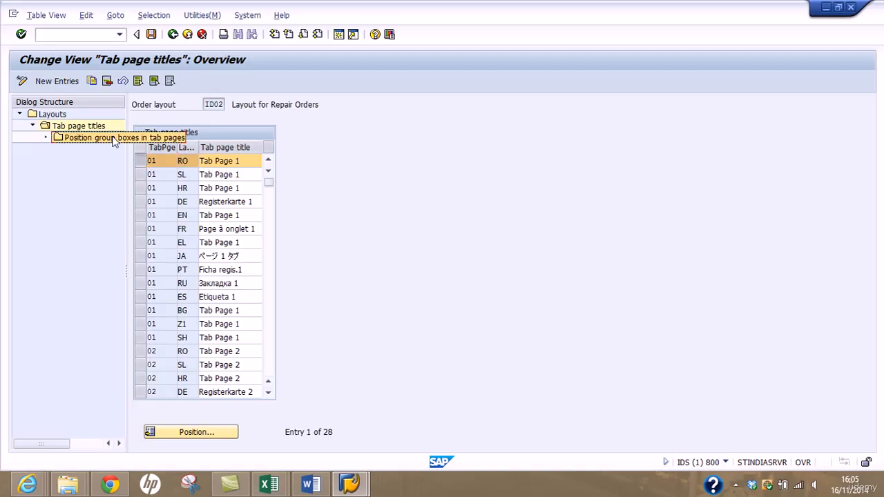
double_click(113, 138)
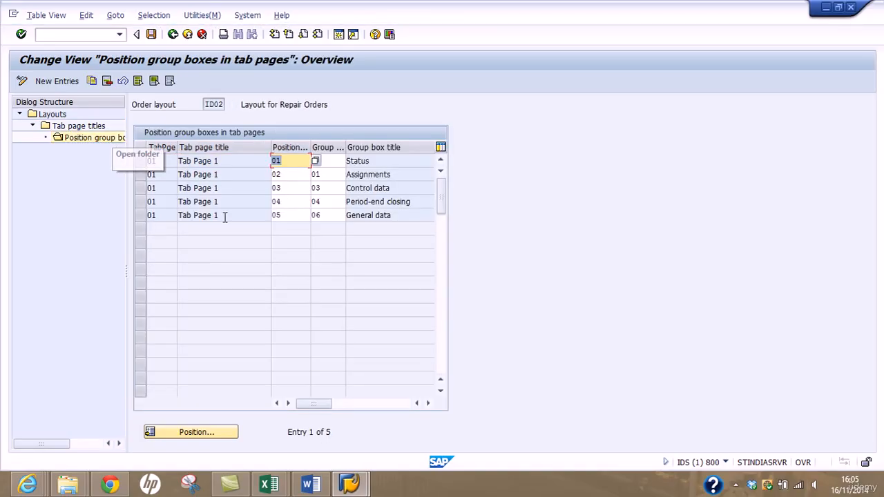
left_click(340, 161)
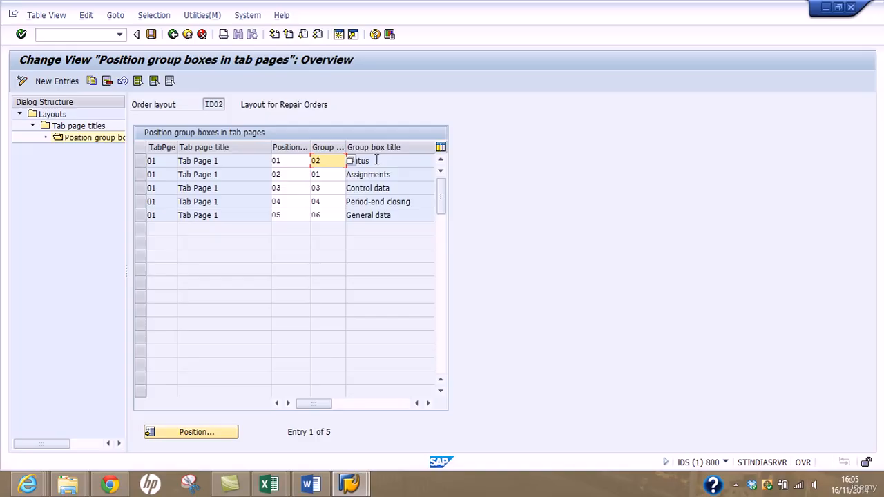
left_click(377, 158)
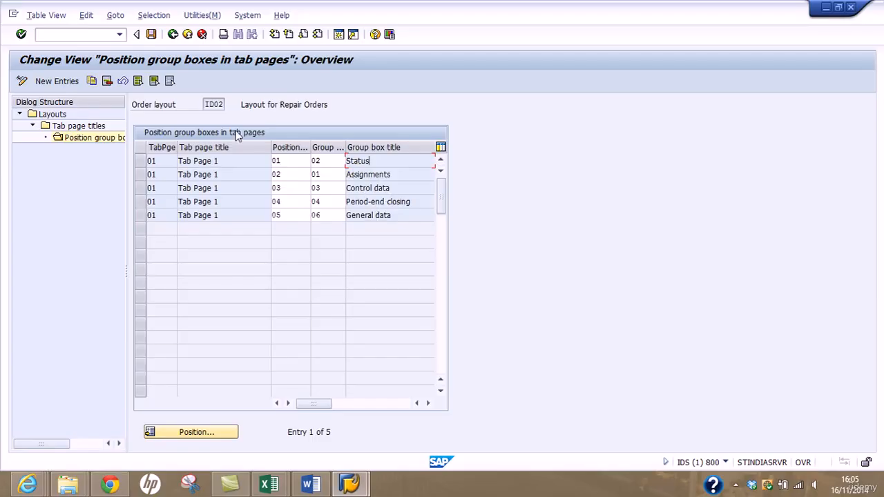
Examine the group box positions on Tab Page 2 of layout ID02, and return to the IMG structure.
left_click(172, 36)
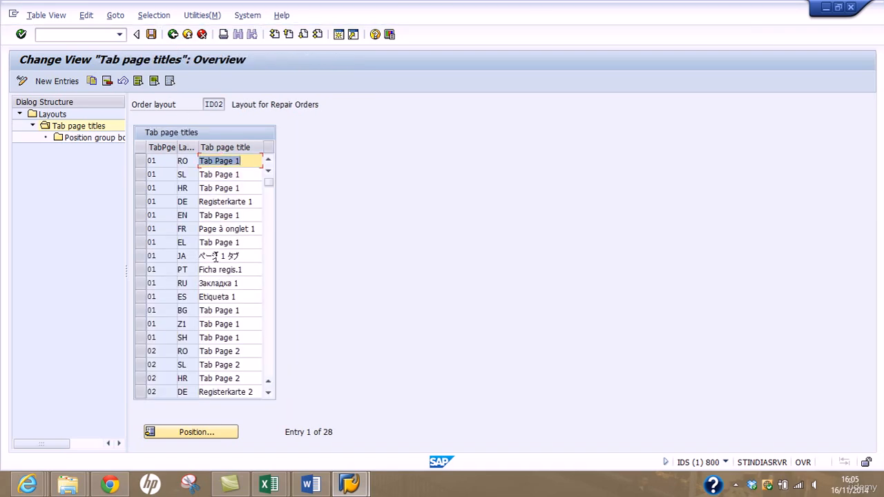
left_click(272, 361)
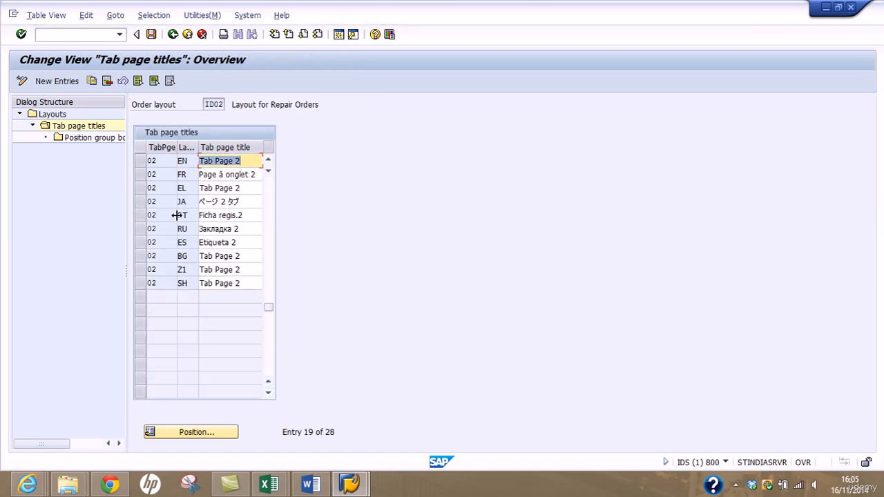
left_click(142, 192)
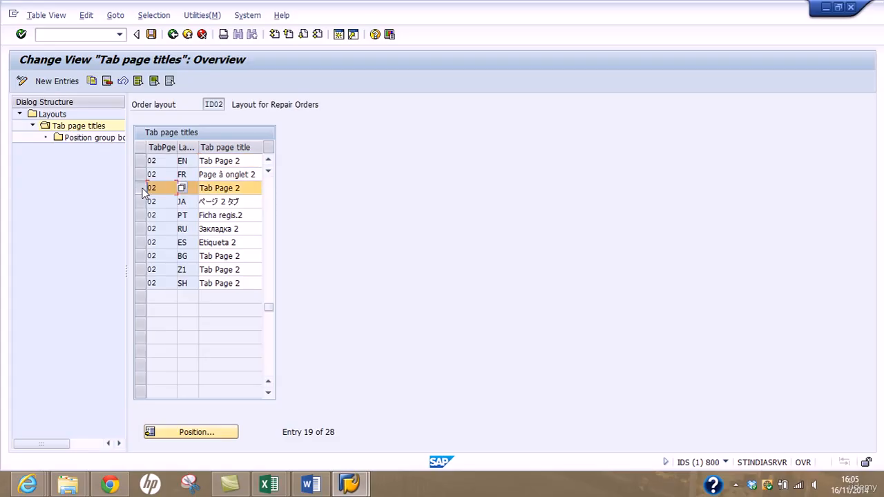
left_click(139, 165)
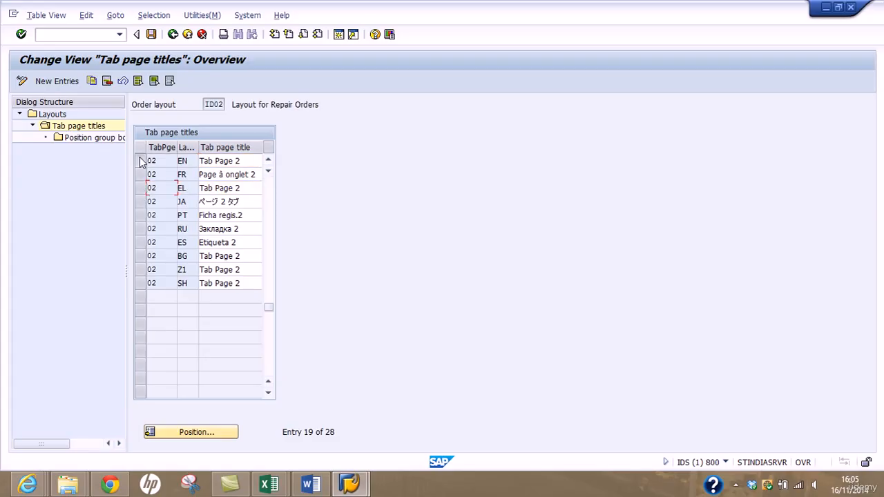
double_click(92, 138)
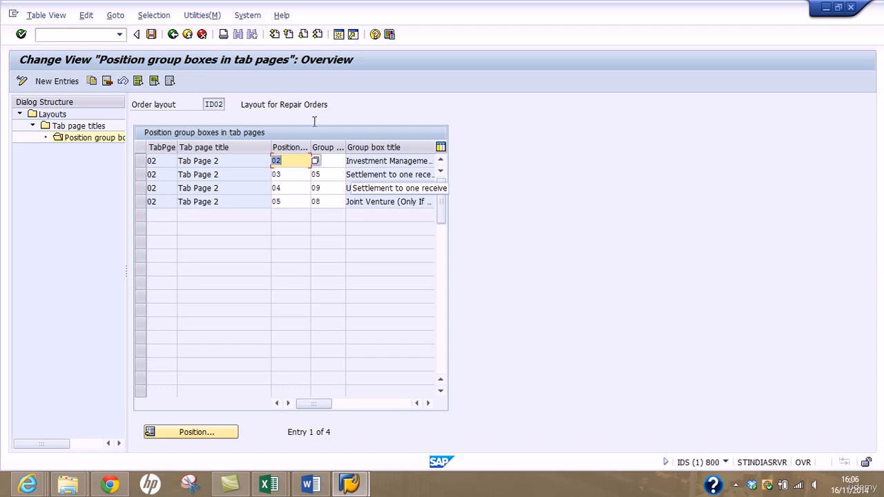
left_click(174, 35)
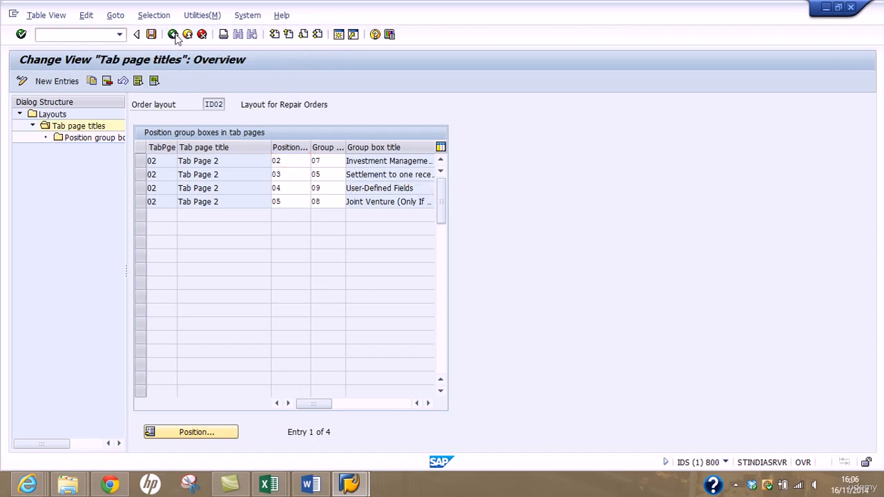
left_click(174, 35)
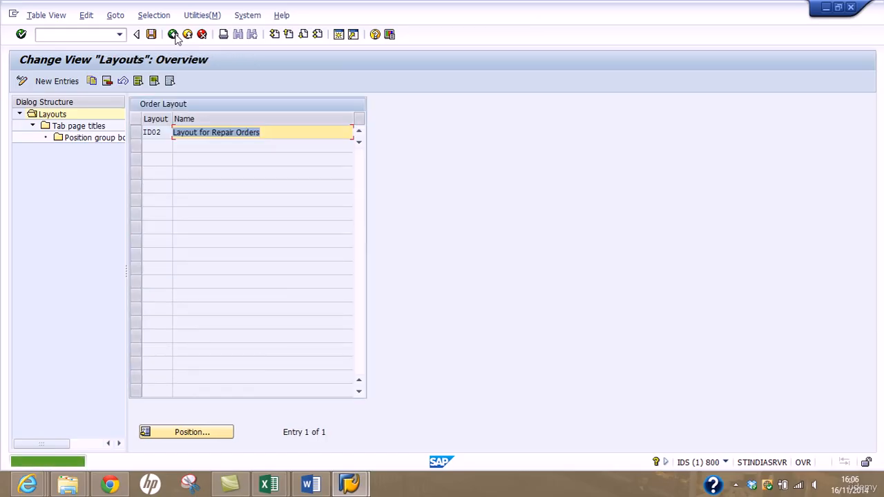
left_click(174, 35)
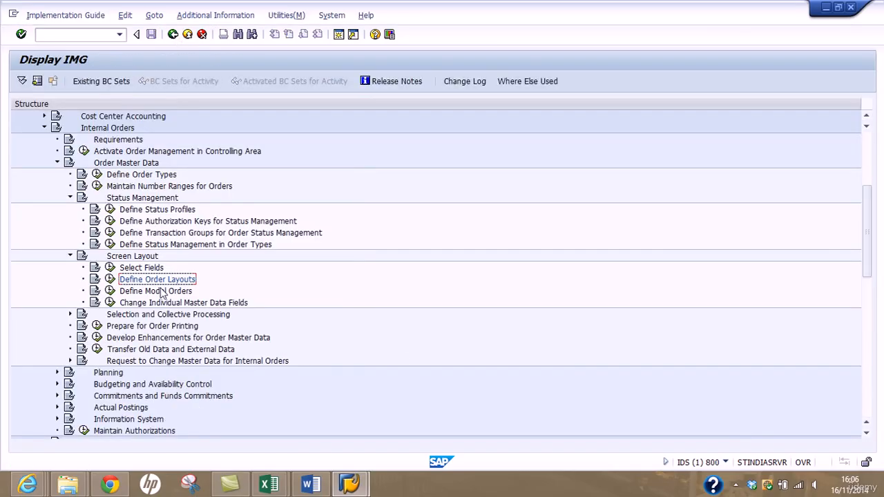
Open the Define Model Orders activity under Screen Layout and choose to create a CO model order.
left_click(162, 291)
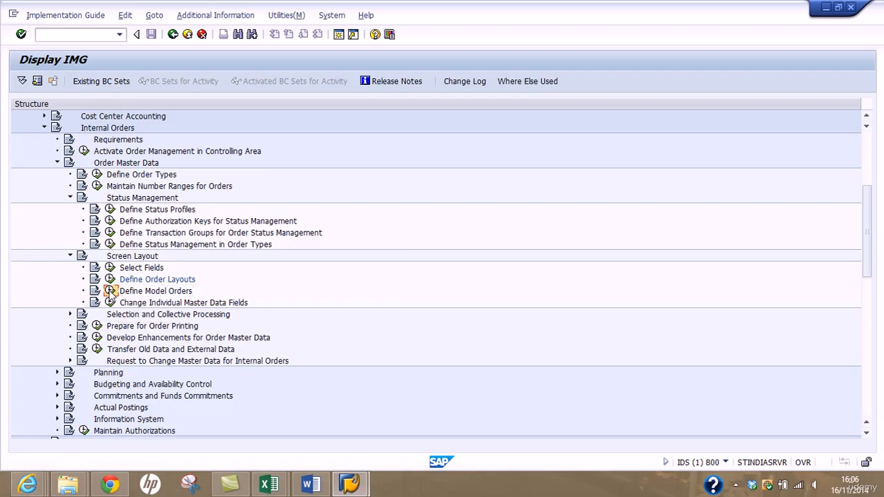
left_click(110, 291)
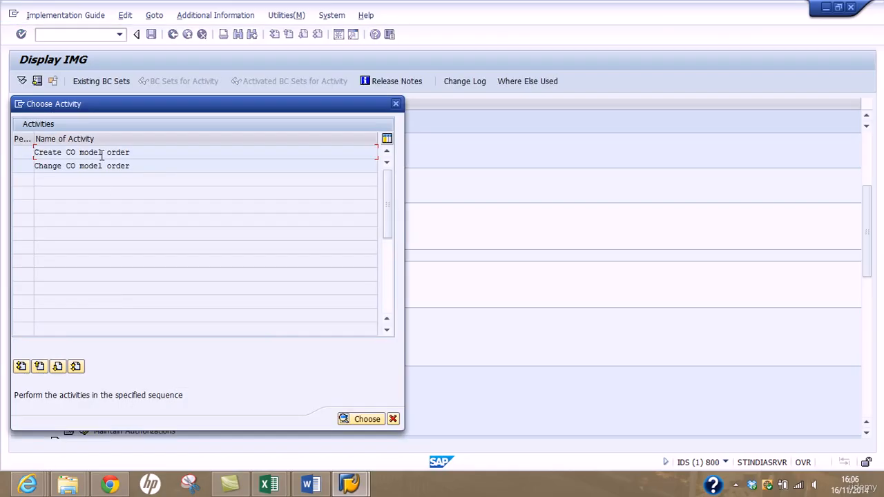
double_click(108, 153)
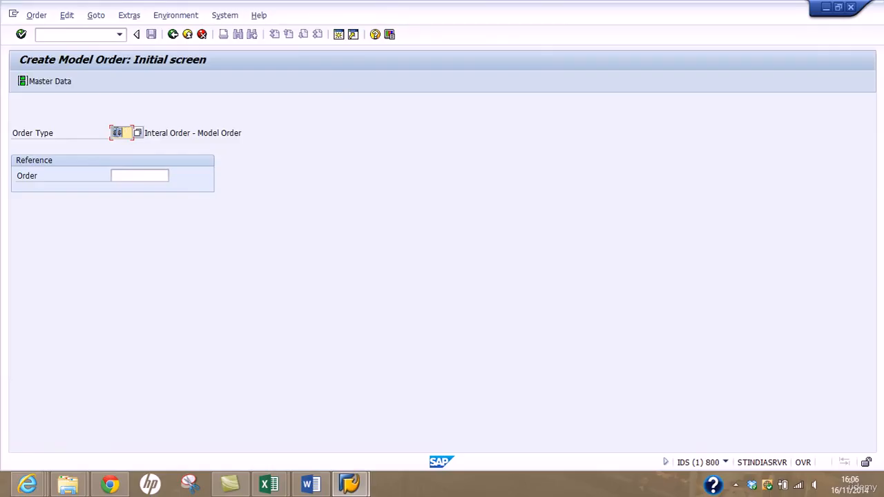
Choose order type $$ for the model order and open its master data.
left_click(136, 134)
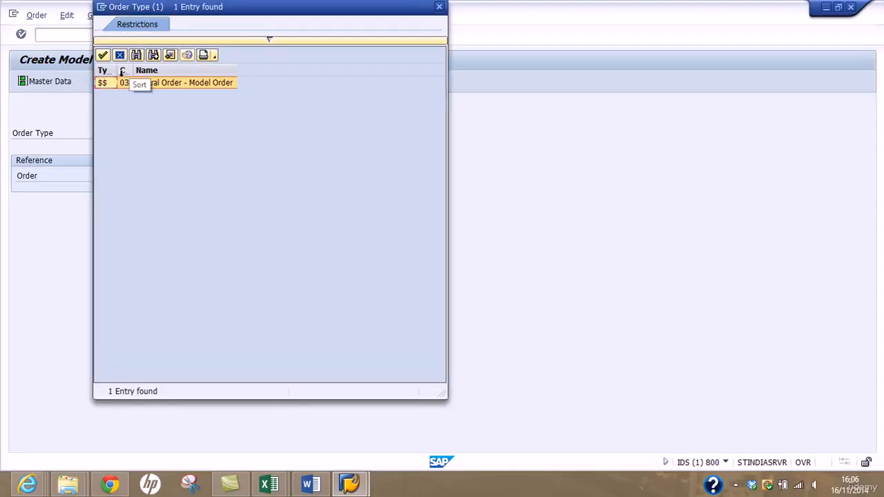
left_click_drag(144, 70, 198, 72)
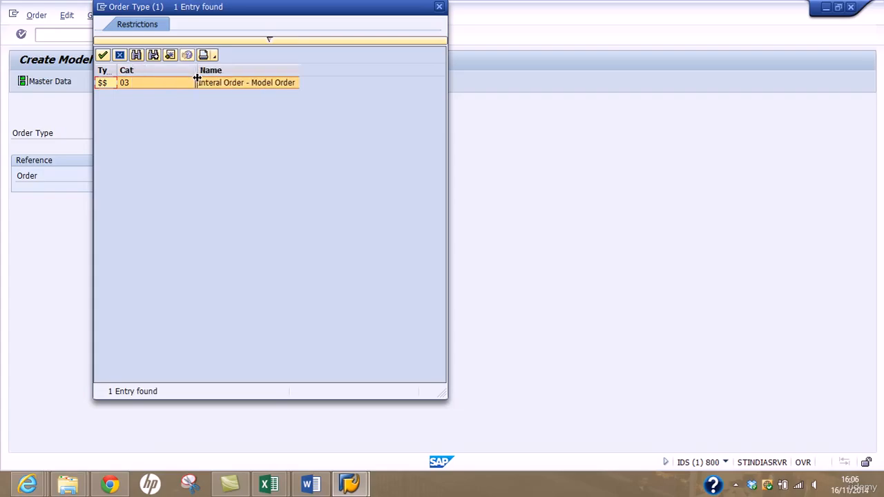
double_click(125, 84)
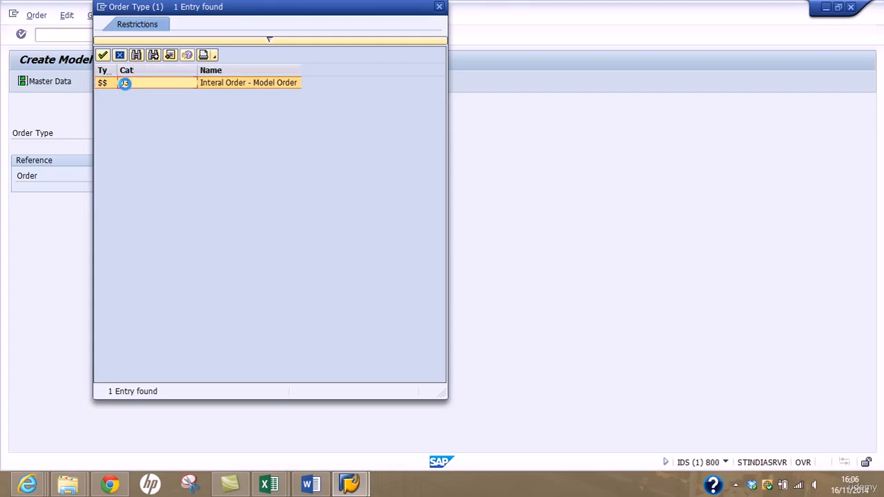
left_click(50, 79)
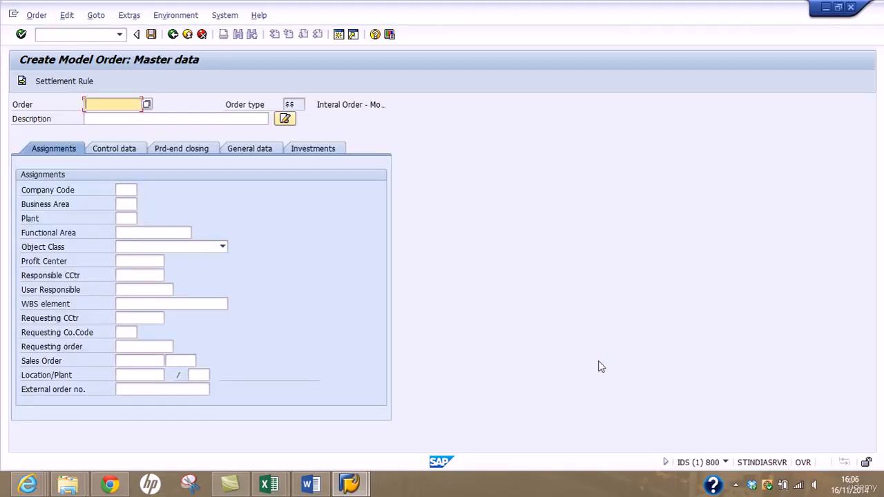
left_click(735, 485)
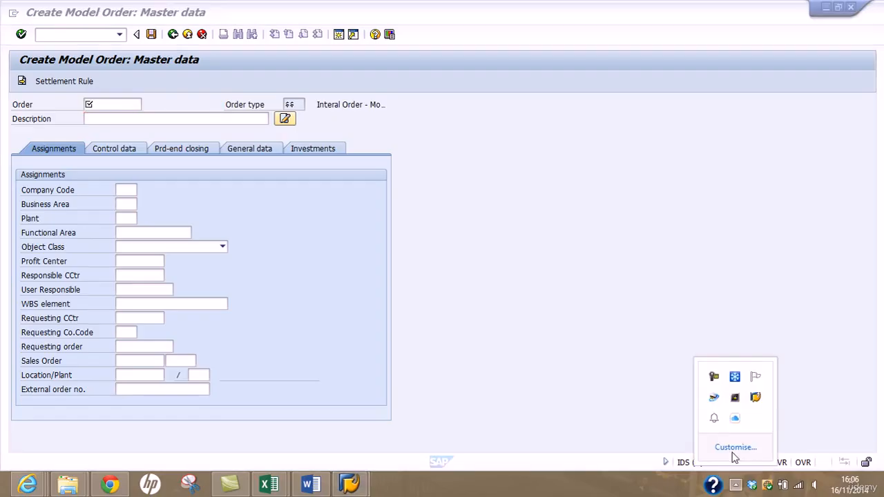
left_click(714, 377)
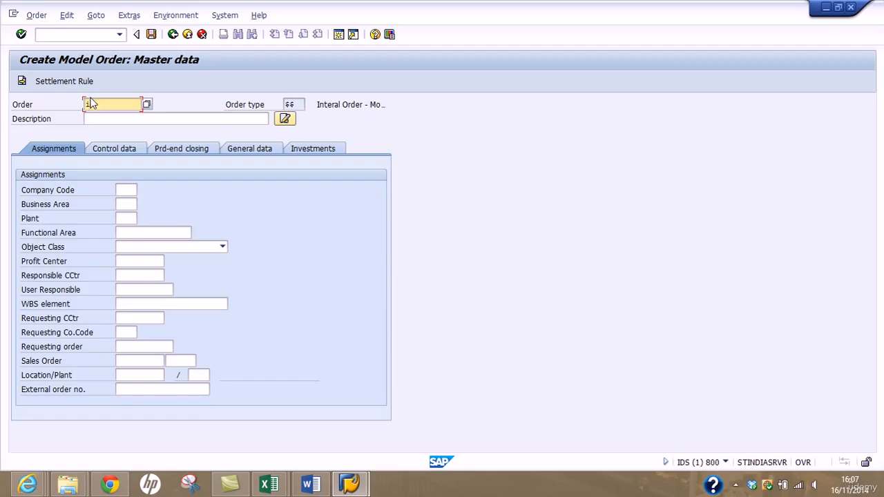
Enter model order ADMN COST with the description Administration Cost and assign it to company code AU01.
type("ADMN COST")
key("Tab")
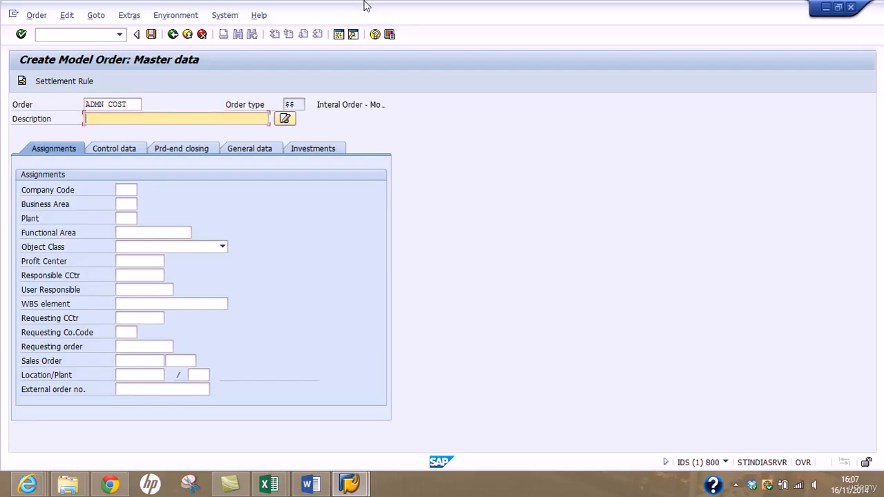
type("Administration Cost")
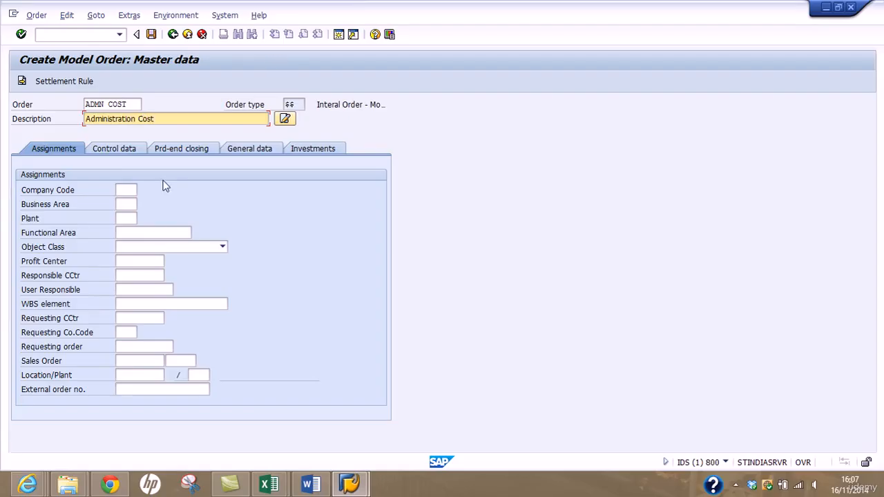
left_click(135, 192)
type("AU01")
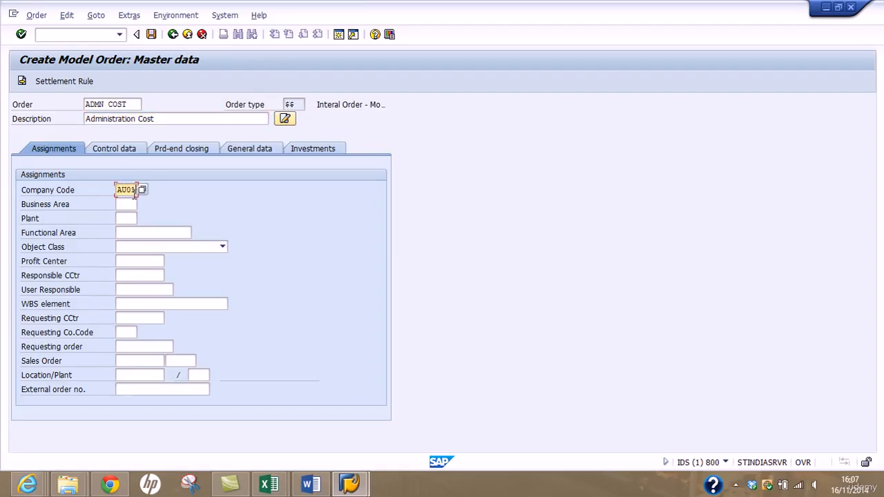
key("Tab")
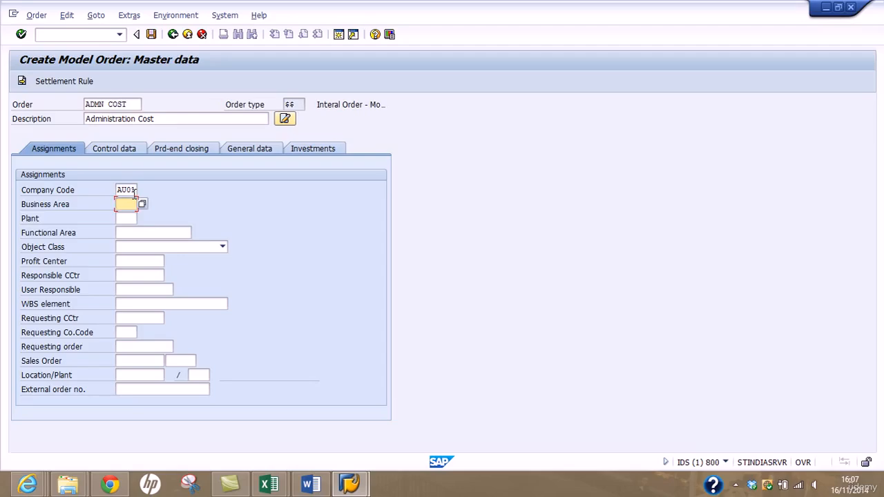
type("AU")
key("BackSpace")
key("BackSpace")
Review the plant, profit center, user responsible and responsible cost center assignment fields without filling them in.
left_click(122, 220)
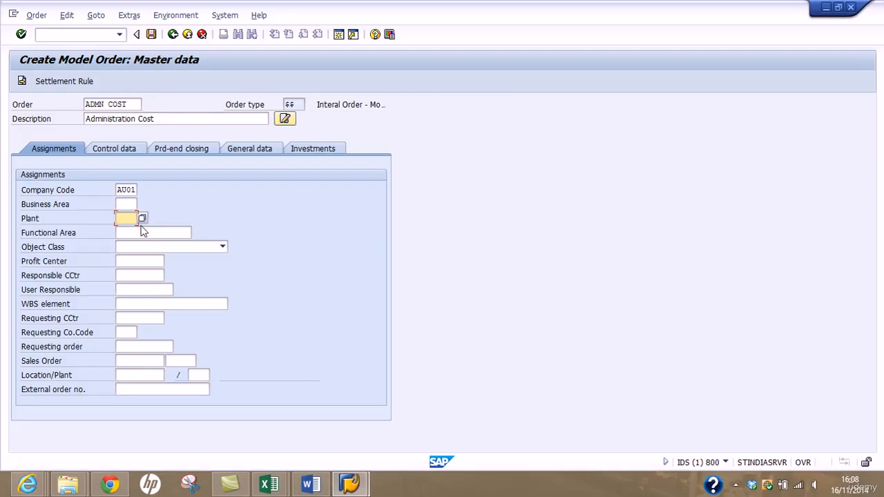
left_click(157, 261)
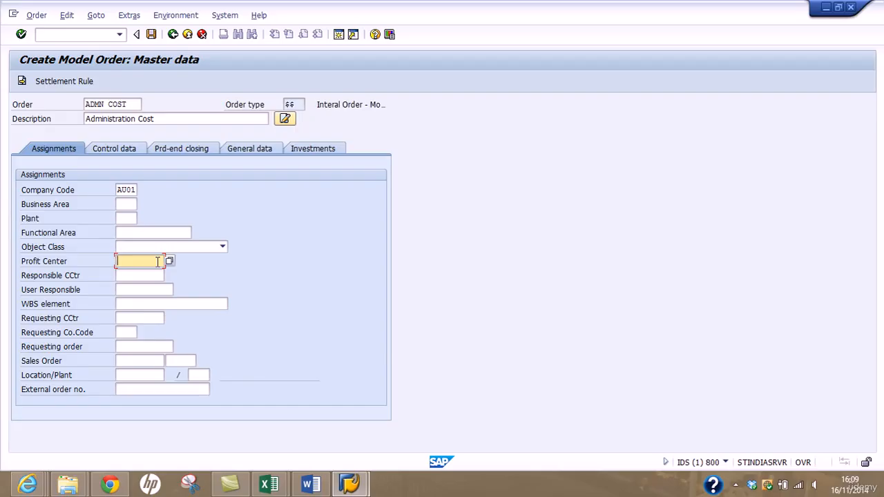
left_click(149, 290)
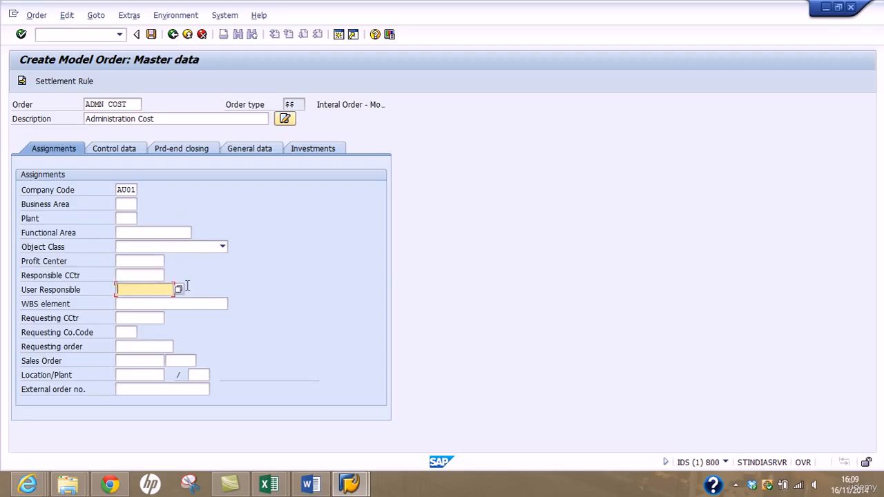
left_click(154, 275)
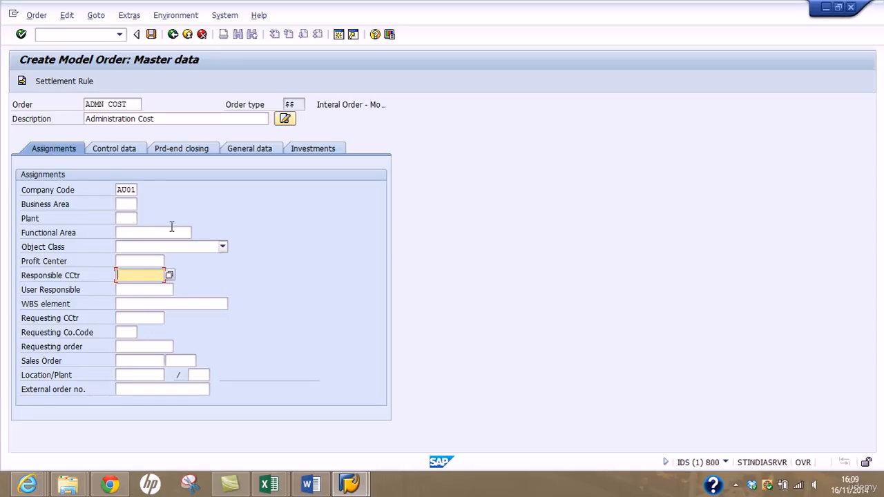
Try ADMN as the model order number in place of ADMN COST, and clear the order number again.
left_click(124, 151)
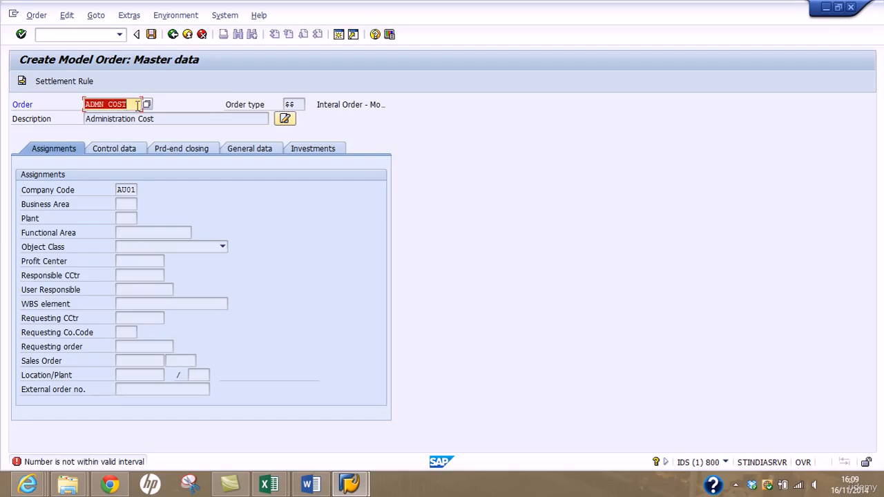
left_click_drag(129, 103, 11, 113)
key("Delete")
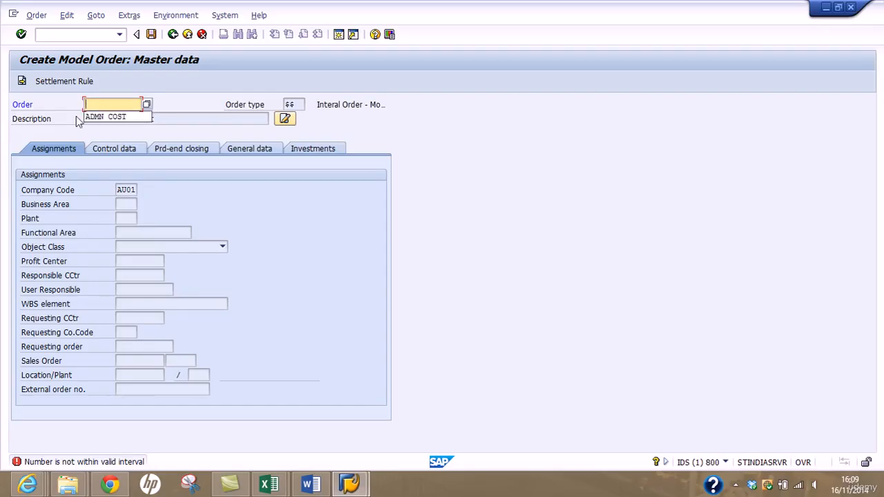
key("Return")
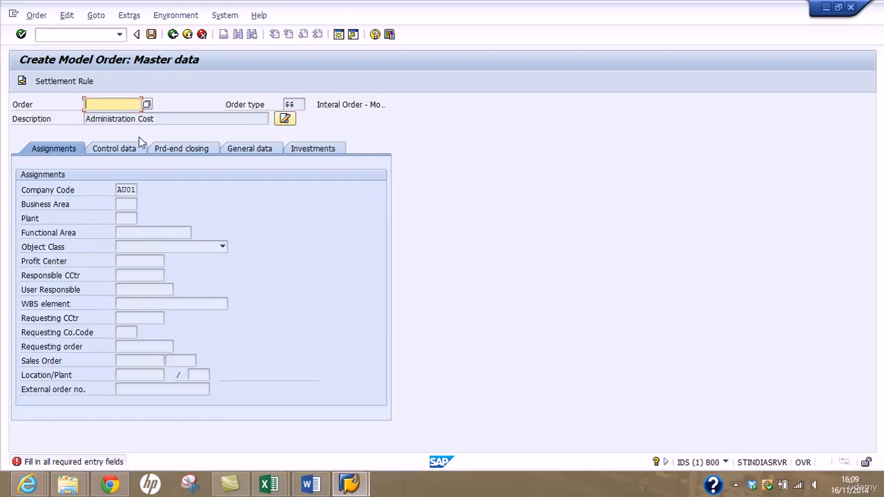
type("ADMN")
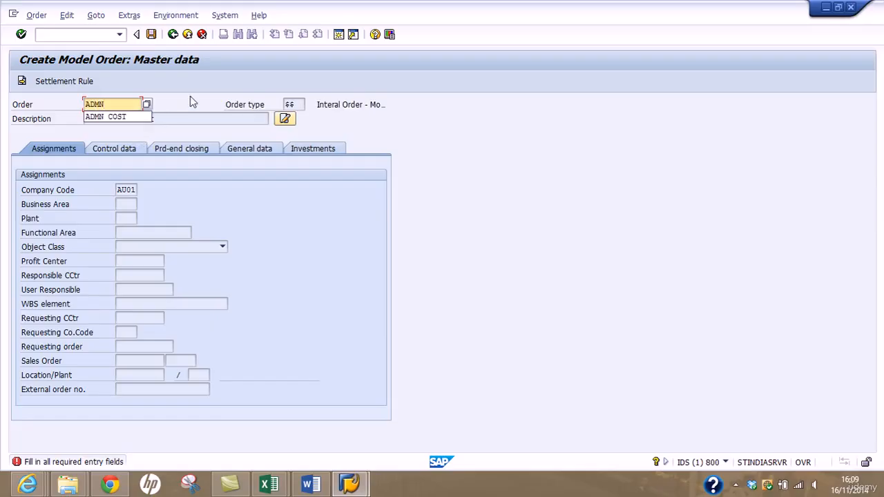
key("Return")
key("Return")
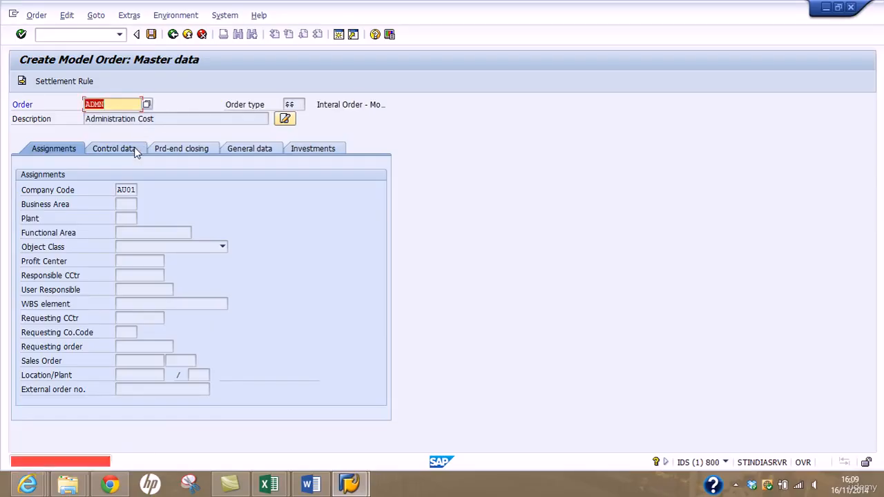
key("BackSpace")
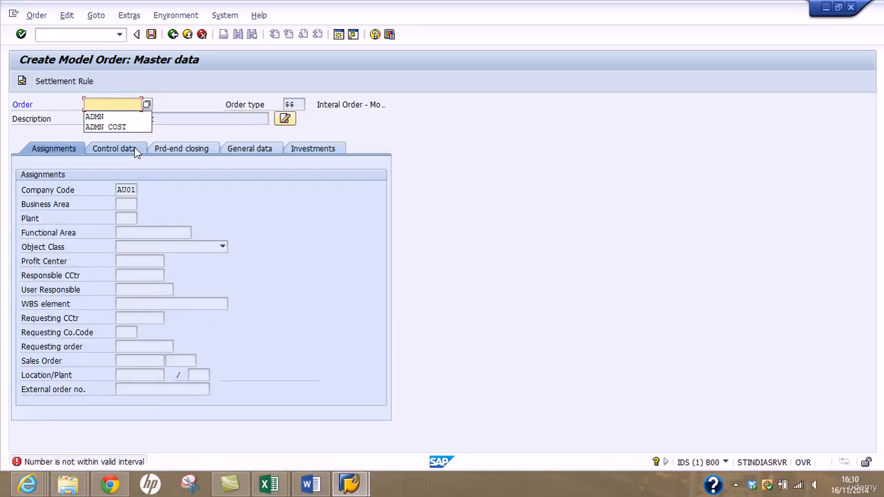
left_click(202, 112)
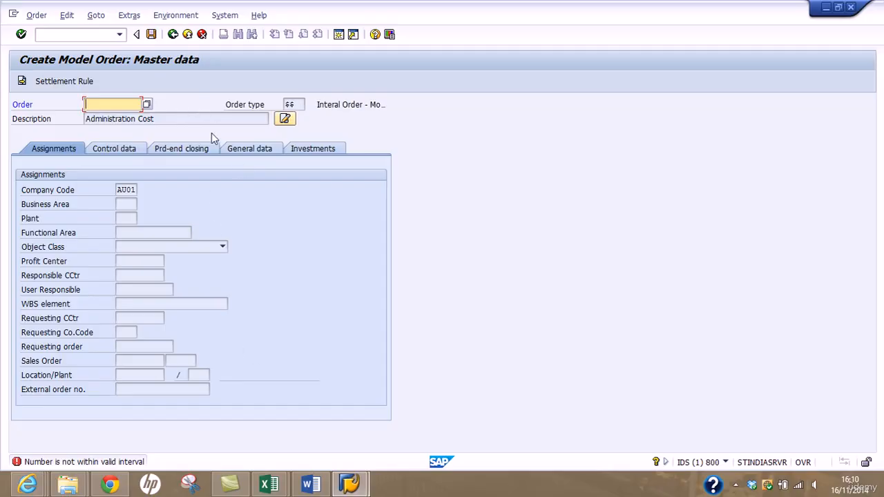
Open a new session and display the SAP Customizing Implementation Guide with transaction SPRO.
left_click(340, 34)
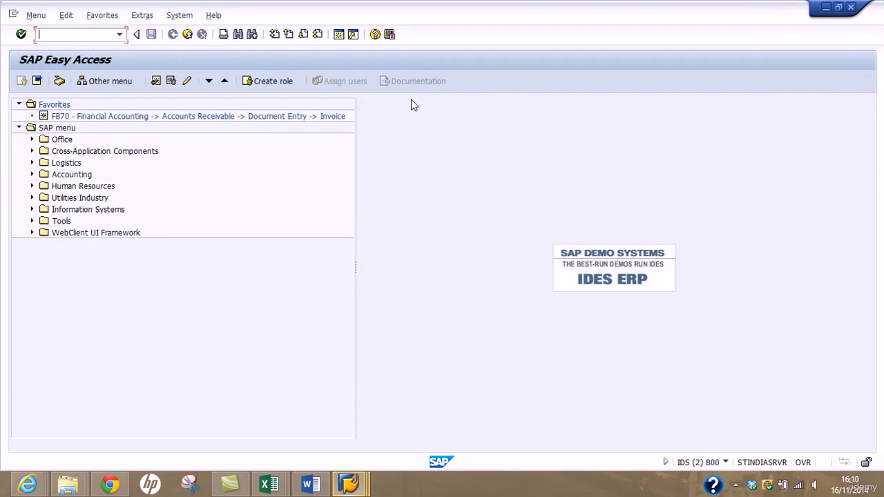
type("spro")
key("Return")
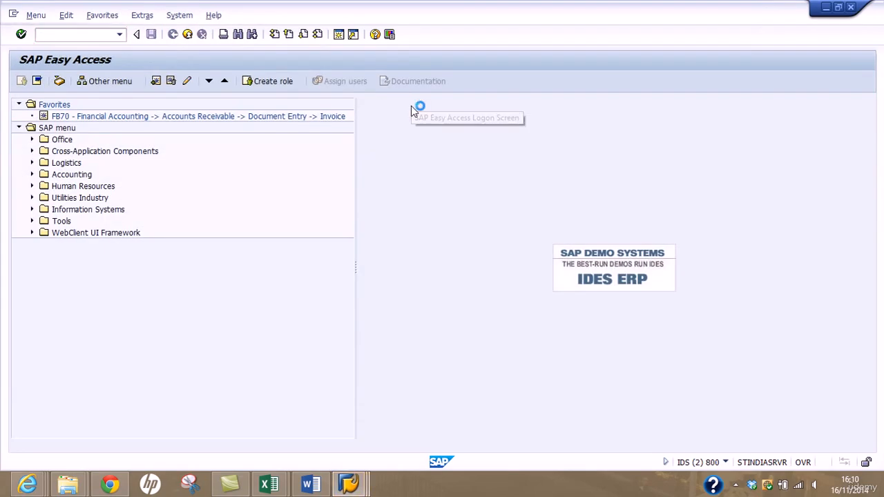
left_click(87, 82)
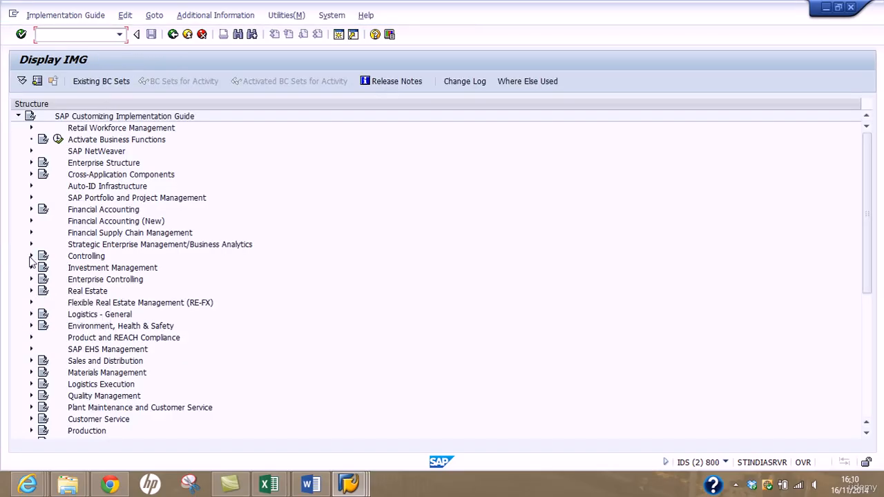
Open Maintain Number Ranges for Orders under Controlling, Internal Orders, Order Master Data.
left_click(31, 256)
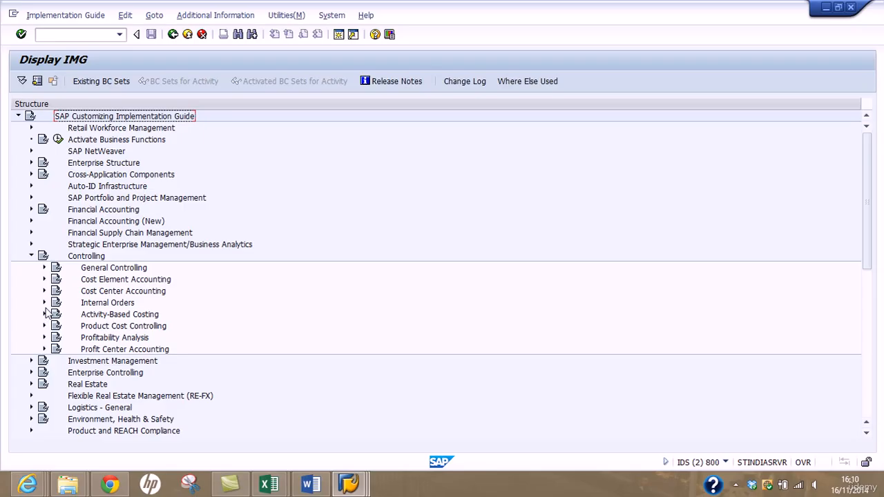
left_click(43, 304)
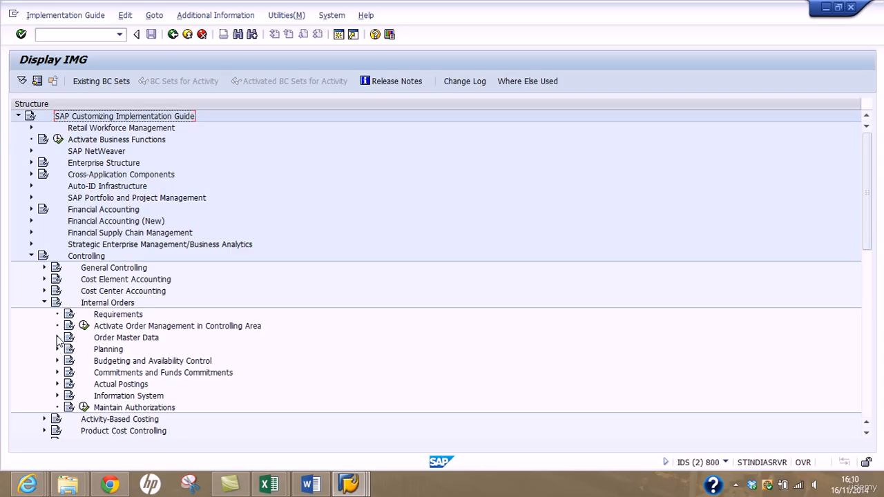
left_click(57, 338)
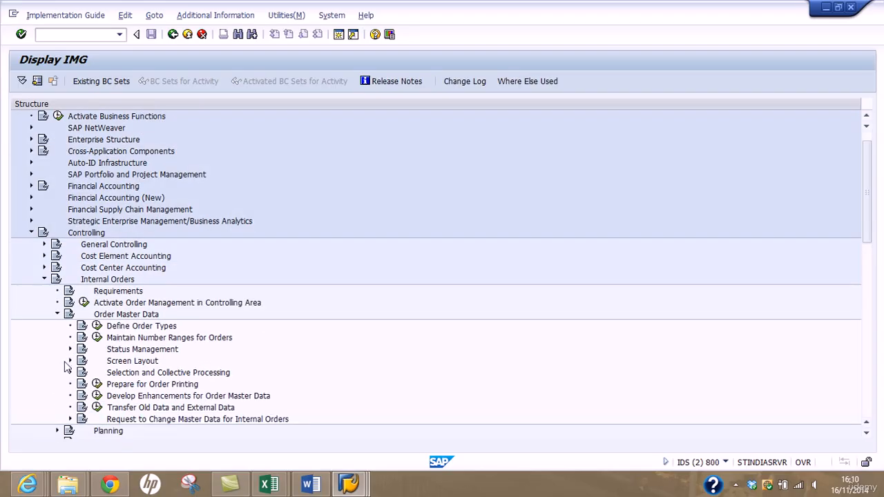
left_click(71, 362)
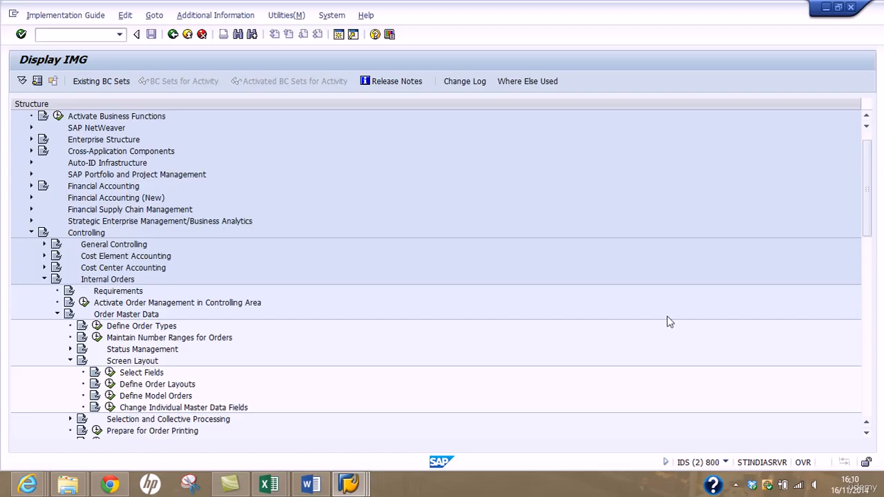
left_click_drag(872, 209, 870, 257)
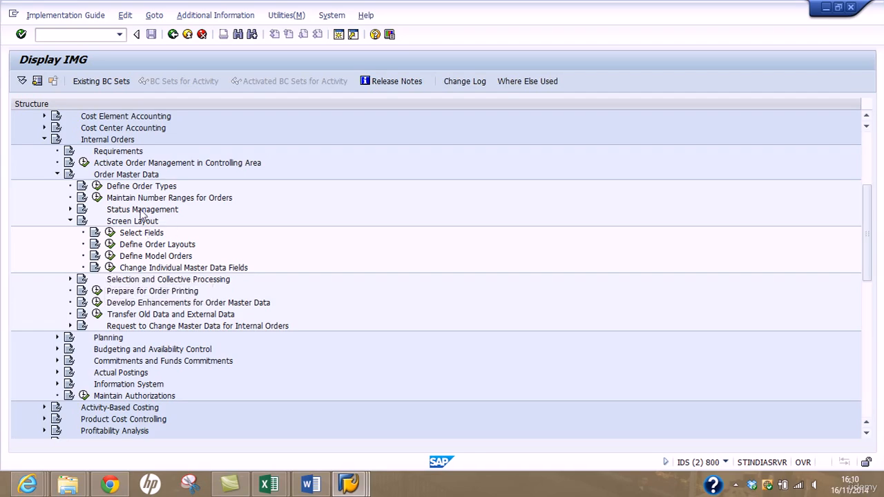
left_click(98, 198)
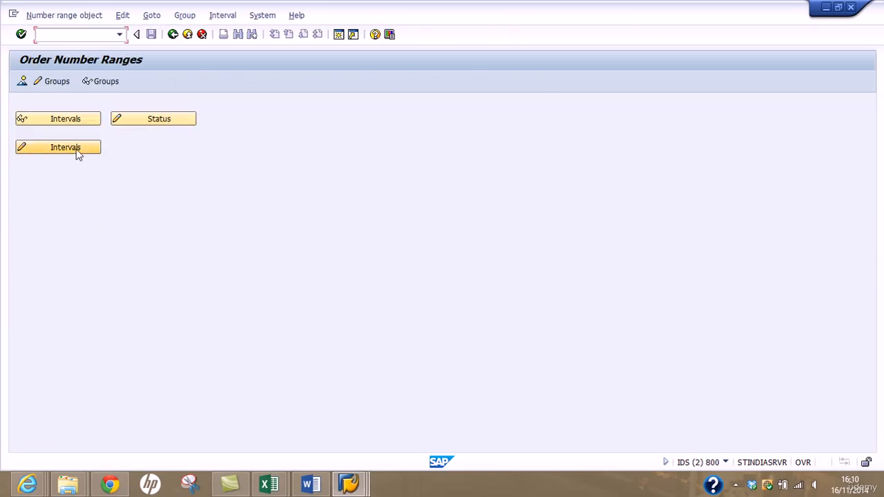
Open the number range intervals of the Model orders $ group for maintenance and examine its from and to numbers.
left_click(55, 85)
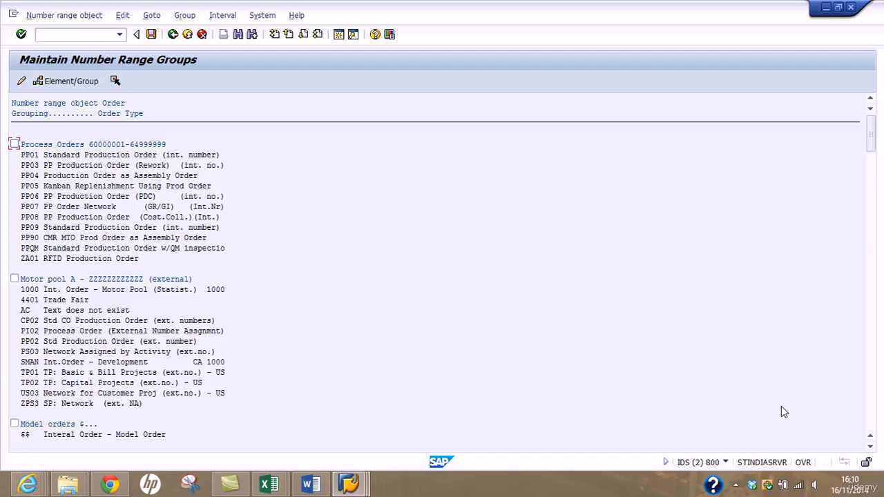
left_click(870, 446)
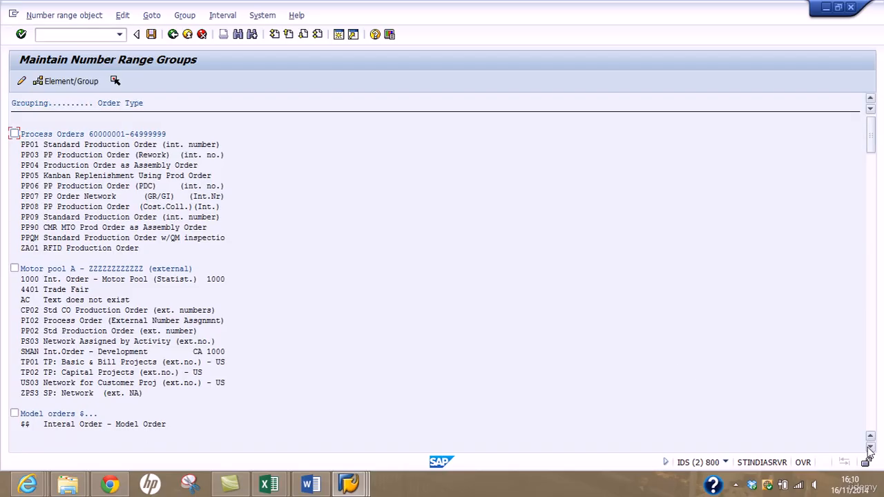
left_click(870, 446)
left_click(870, 446)
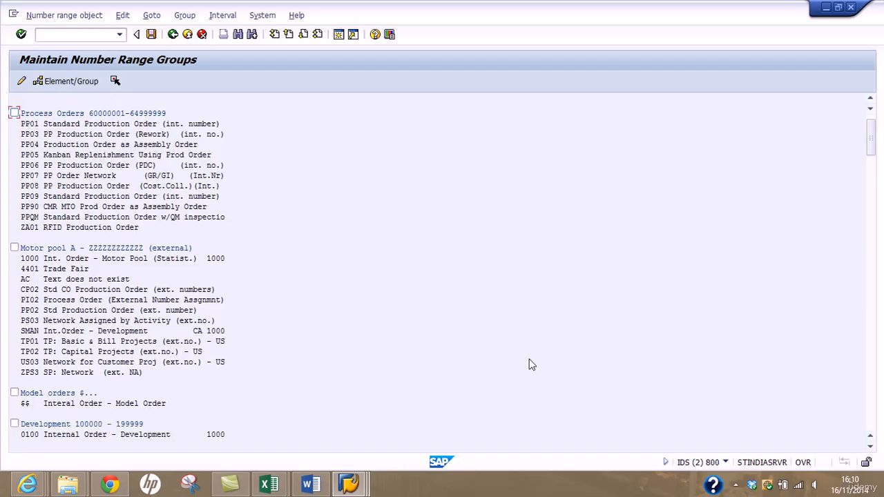
left_click(54, 393)
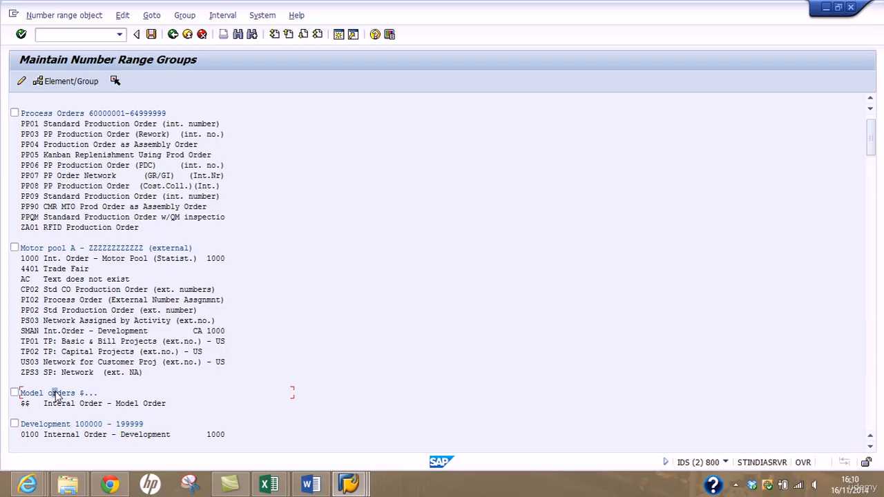
left_click(14, 393)
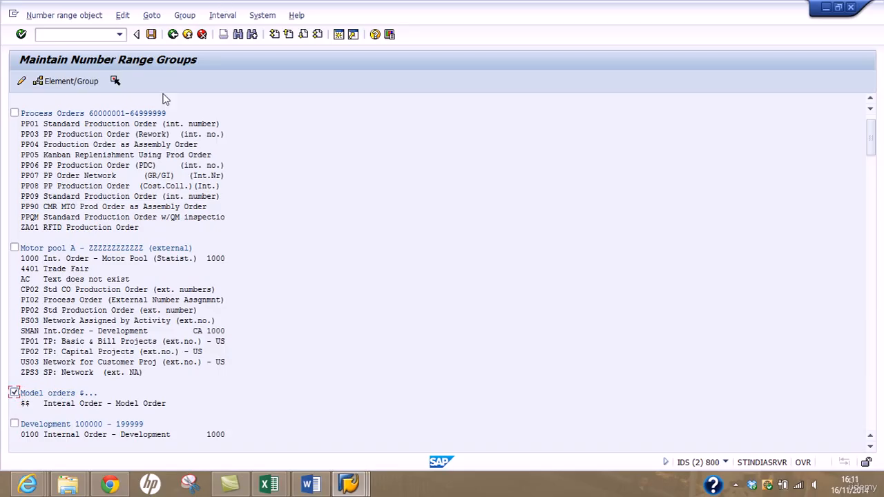
left_click(184, 15)
mouse_move(223, 16)
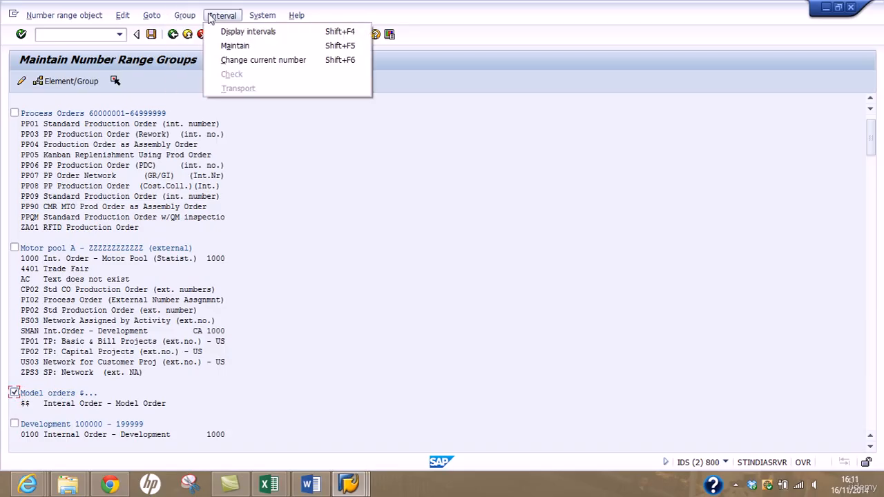
left_click(220, 44)
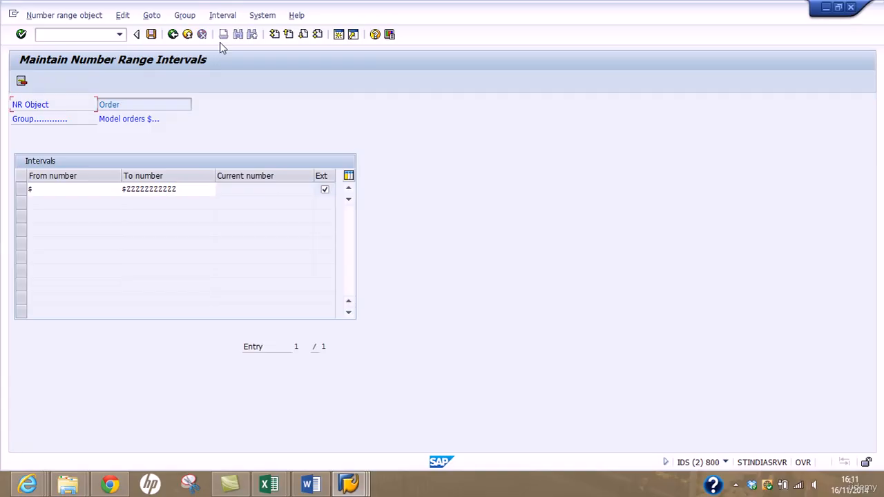
left_click(54, 191)
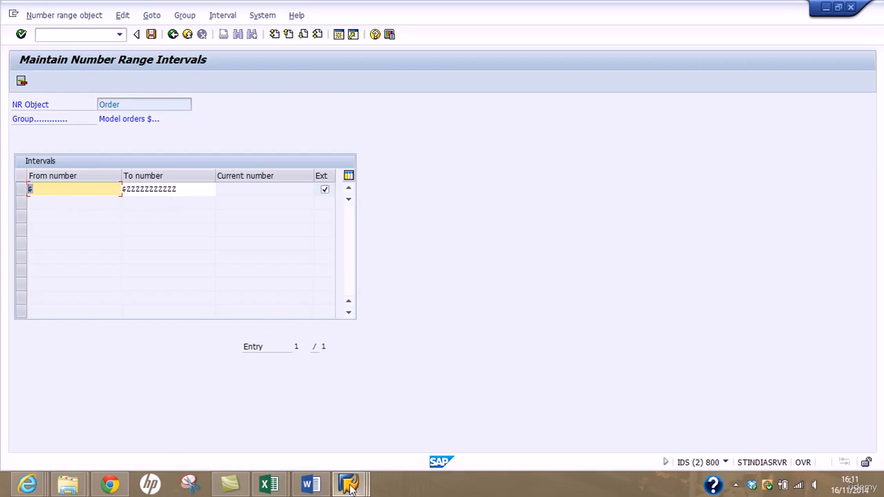
Return to the model order session, enter $ADMN as the order number and GBP as its currency, and display the period-end closing data.
mouse_move(348, 485)
left_click(332, 411)
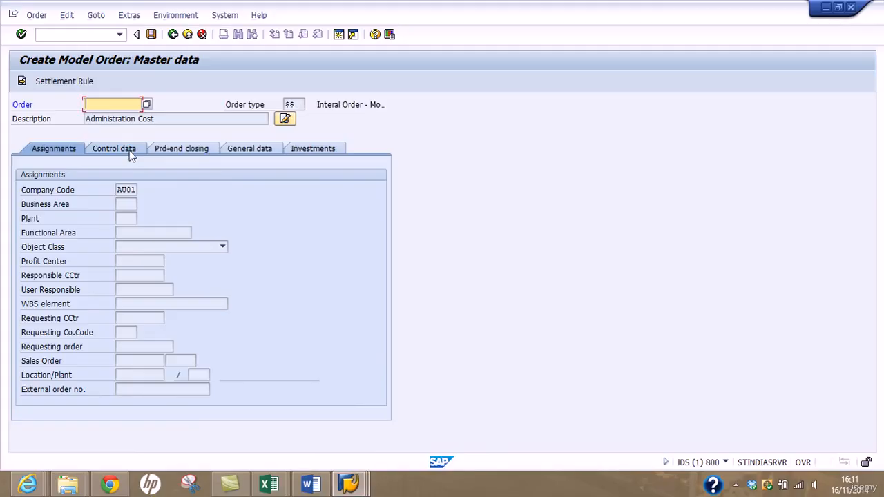
type("$ADMN")
left_click(136, 148)
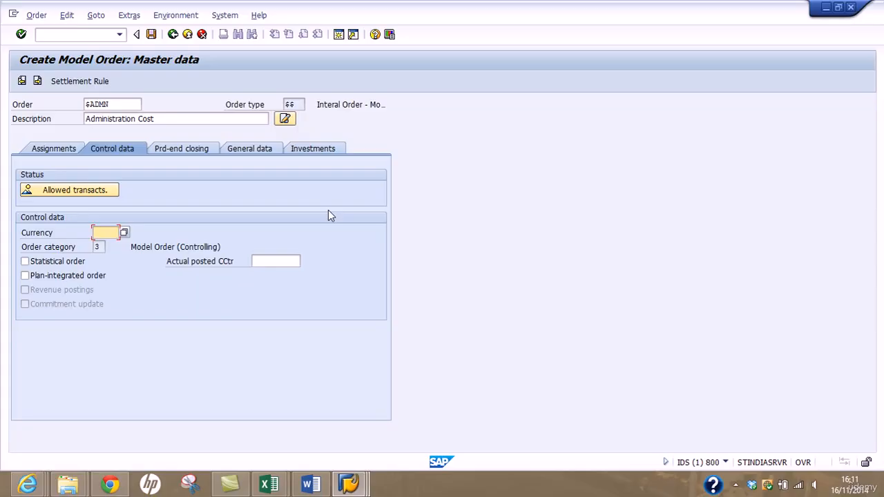
type("GBP")
left_click(194, 150)
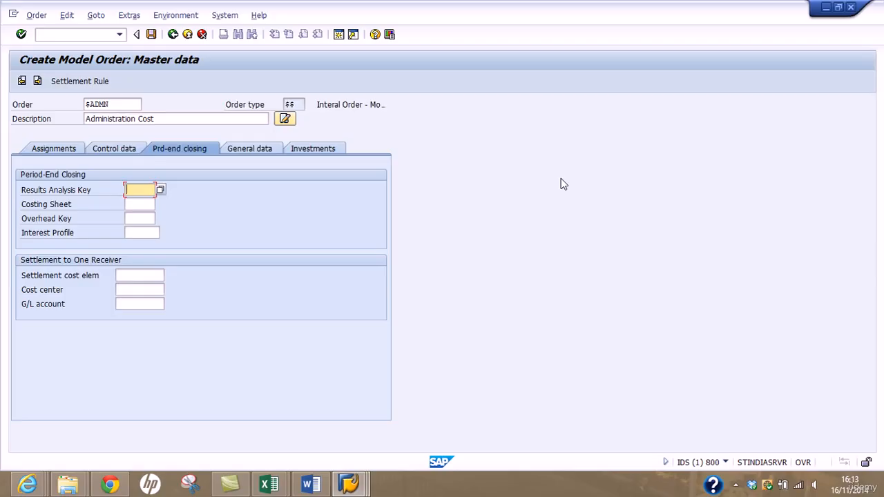
Open central G/L account maintenance with transaction FS00 in a new session.
left_click(339, 36)
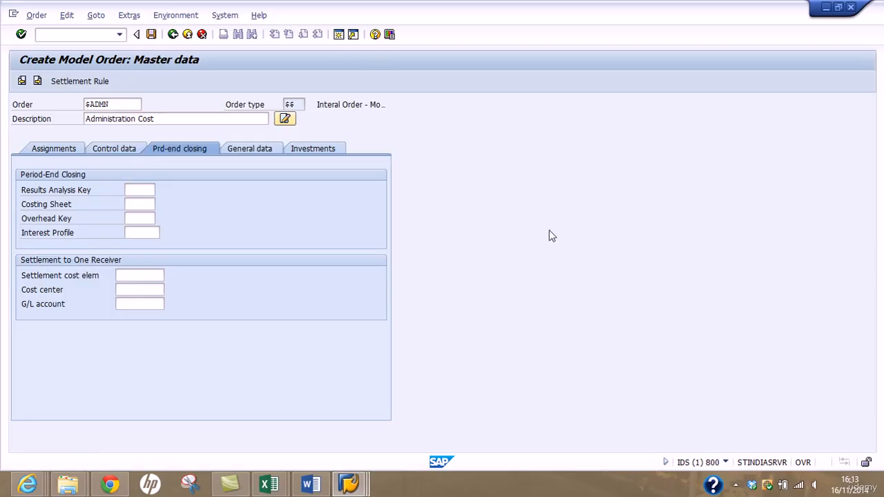
type("fs00")
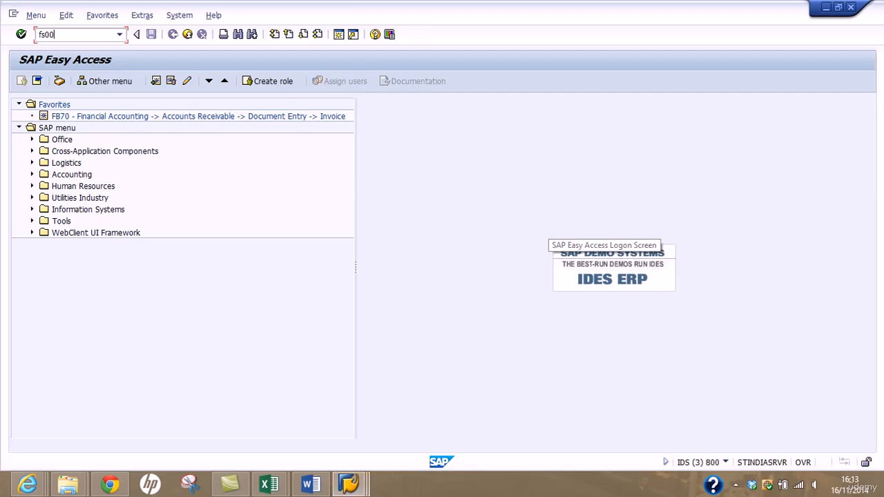
key("Return")
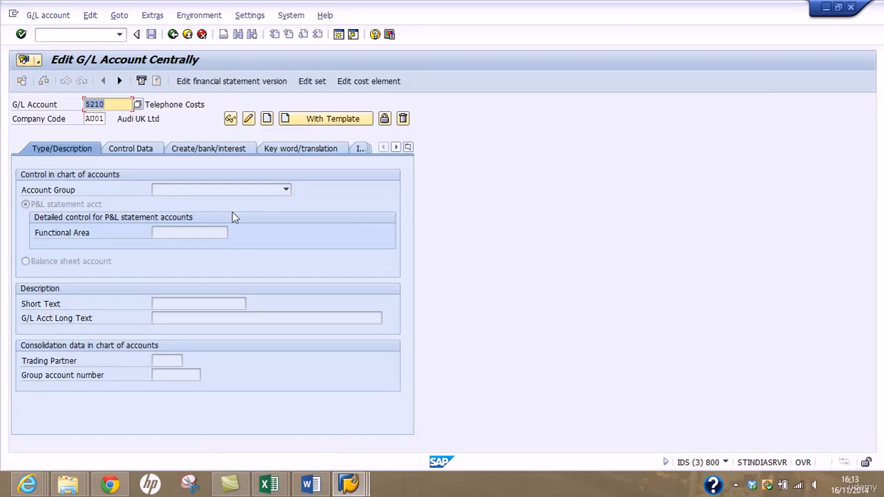
Create G/L account 5225 in company code AU01, using account 5210 of company code AU01 as the template.
type("5225")
left_click(314, 121)
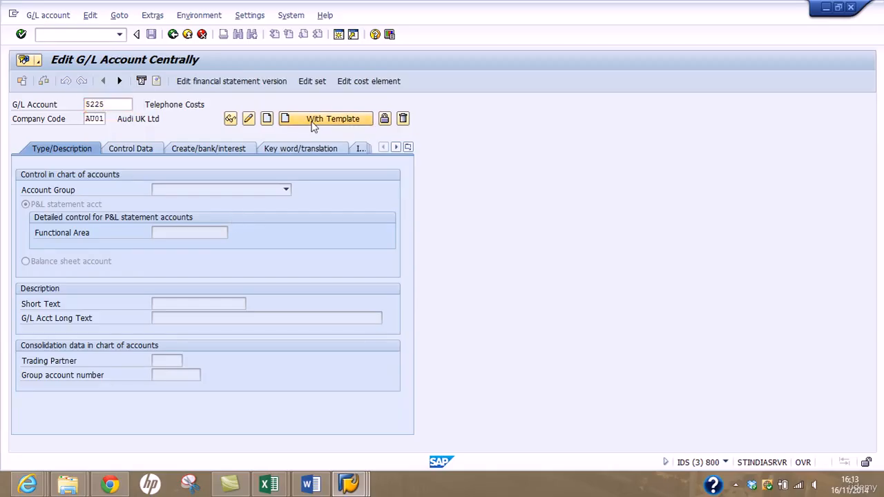
type("5210")
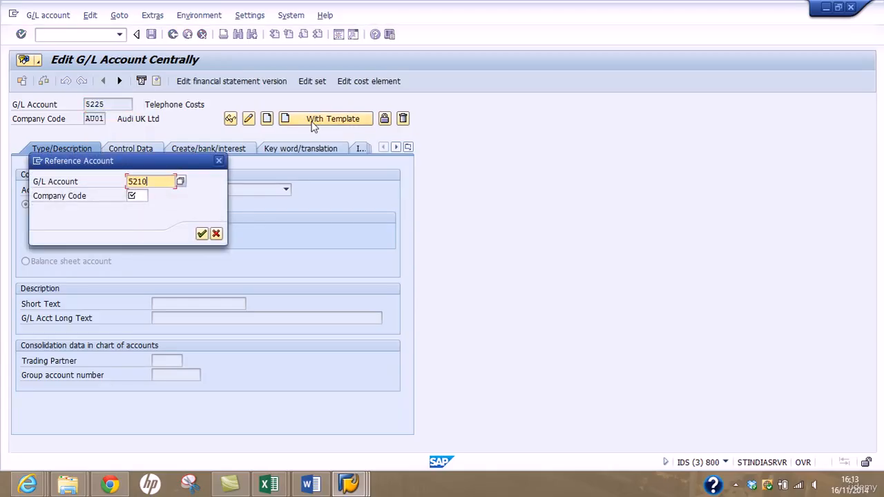
key("Tab")
type("AU")
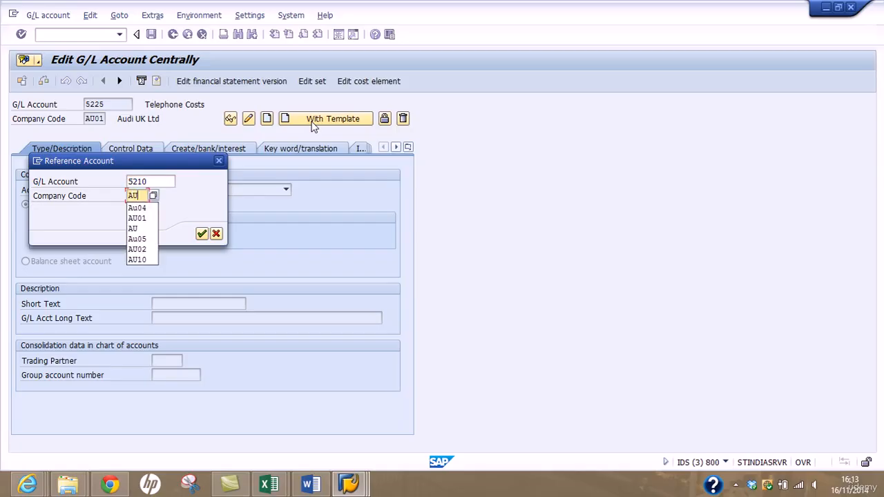
type("01")
key("Return")
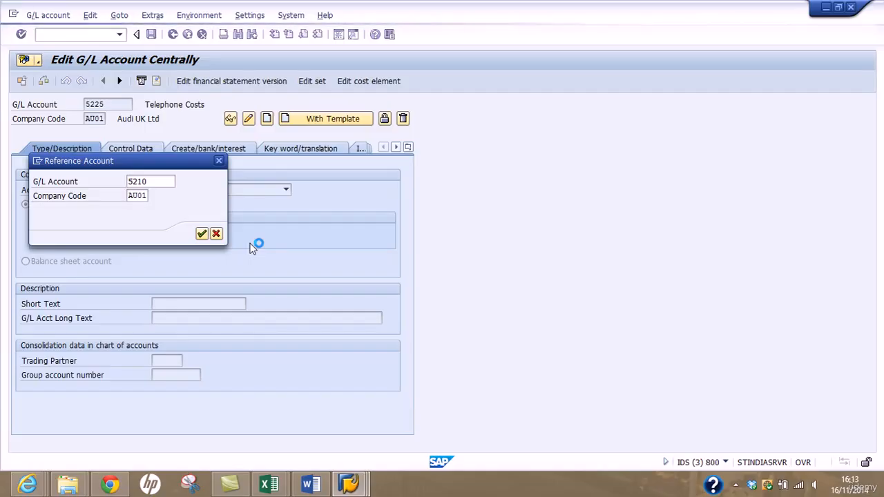
Enter Admn Travel Expenses as the account's short text and Administration travel expenses as its long text.
left_click(226, 306)
type("Admn")
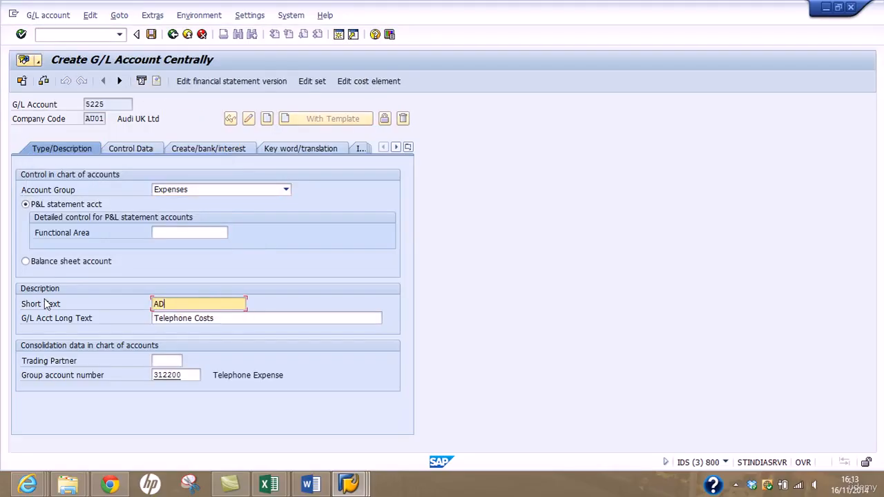
type(" Travel Expenses")
key("Tab")
type("Administ")
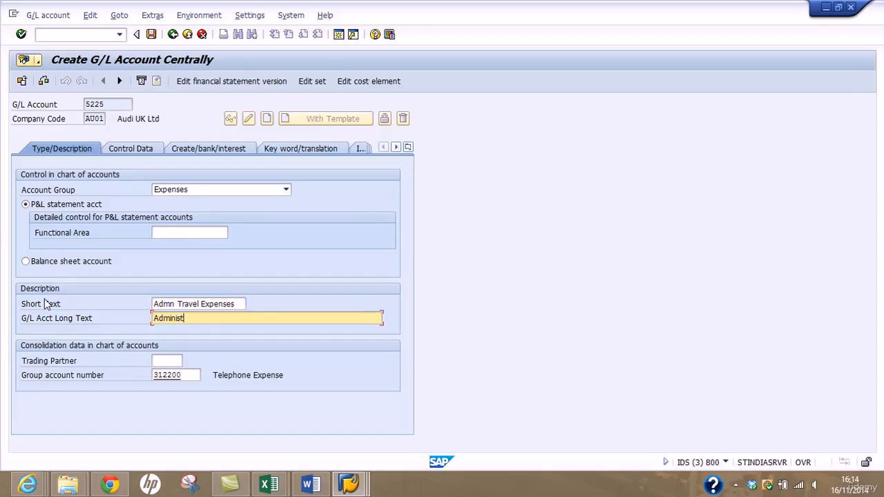
type("ration travel expenses")
Remove the administration prefixes so the short text reads Travel Expenses and the long text reads Travel expenses.
left_click(177, 305)
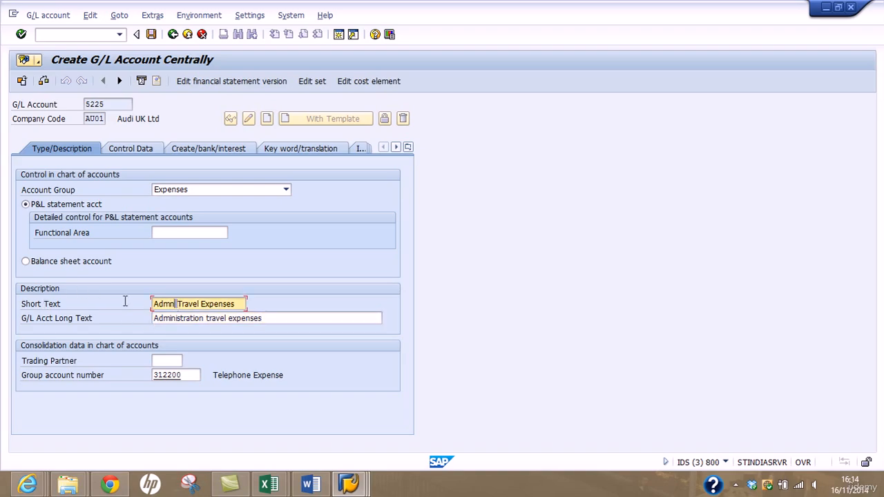
key("shift+Home")
key("Delete")
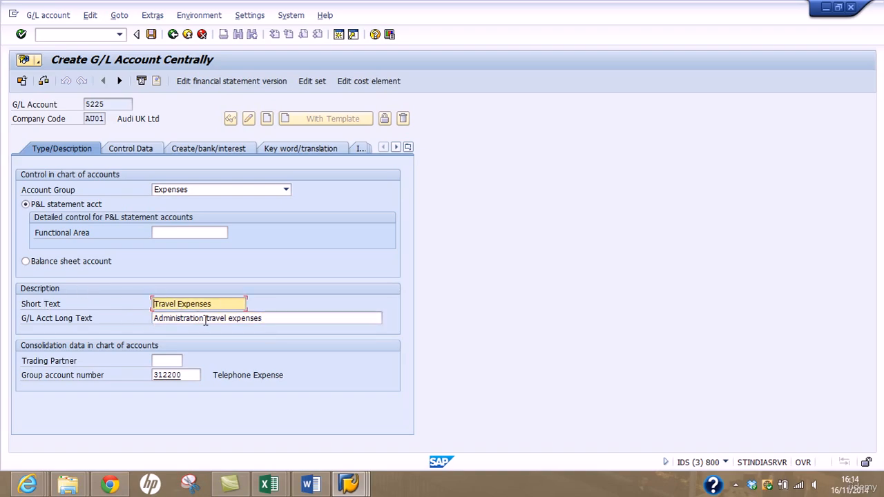
left_click_drag(205, 319, 2, 337)
type("T")
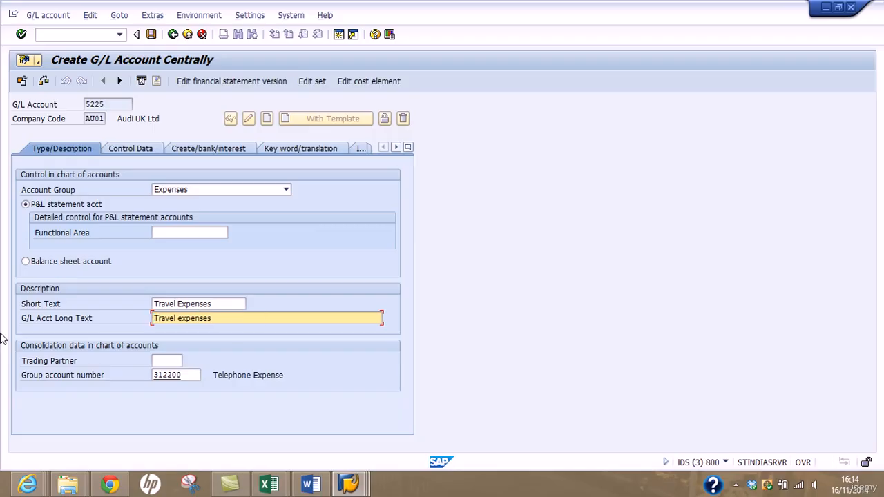
Find the Travel Expenses account in the CONS chart of accounts and assign 312400 as the group account number.
left_click(195, 375)
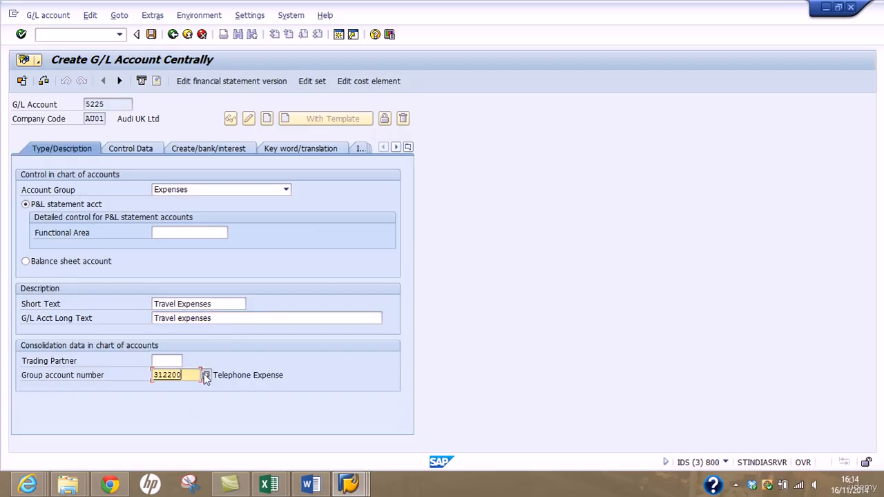
left_click(205, 375)
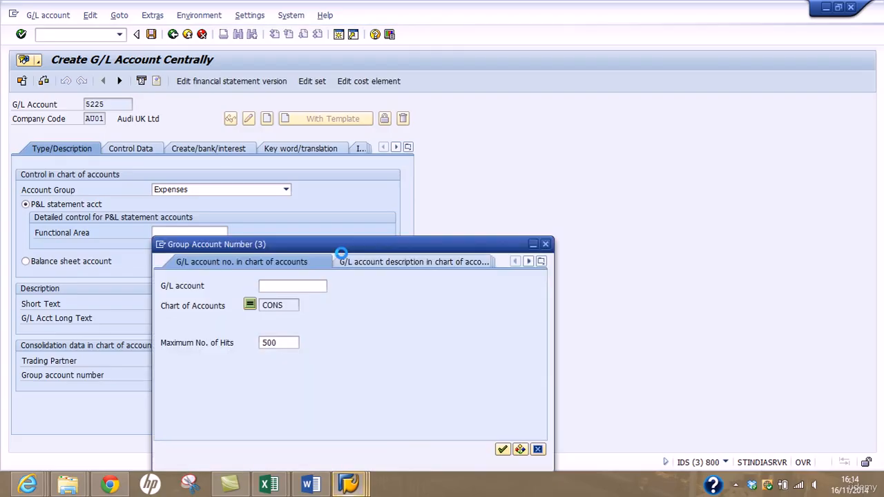
left_click(502, 448)
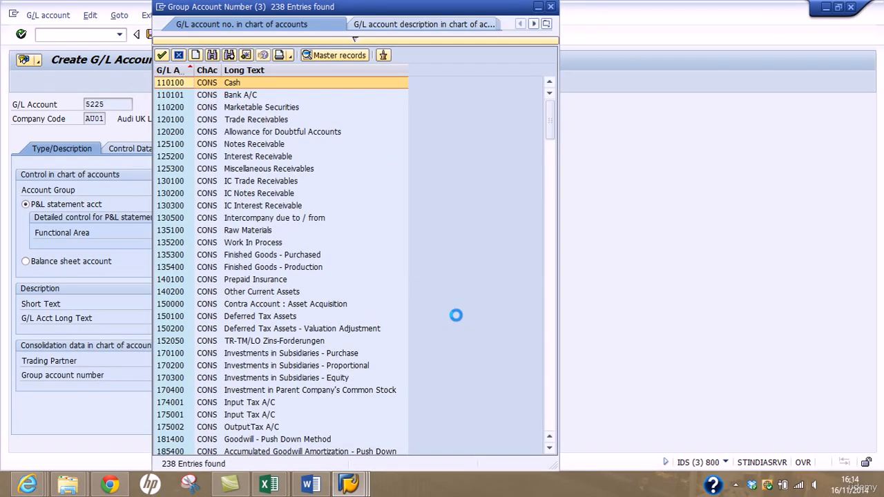
left_click(212, 55)
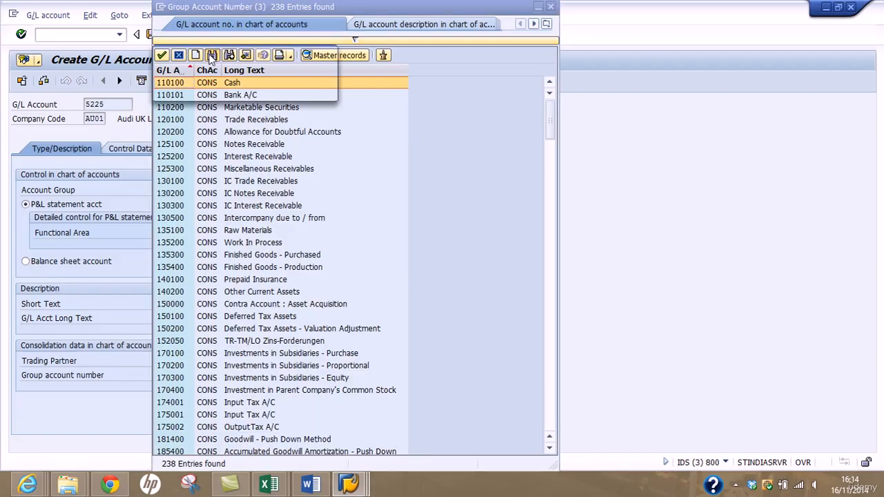
type("travel")
key("Return")
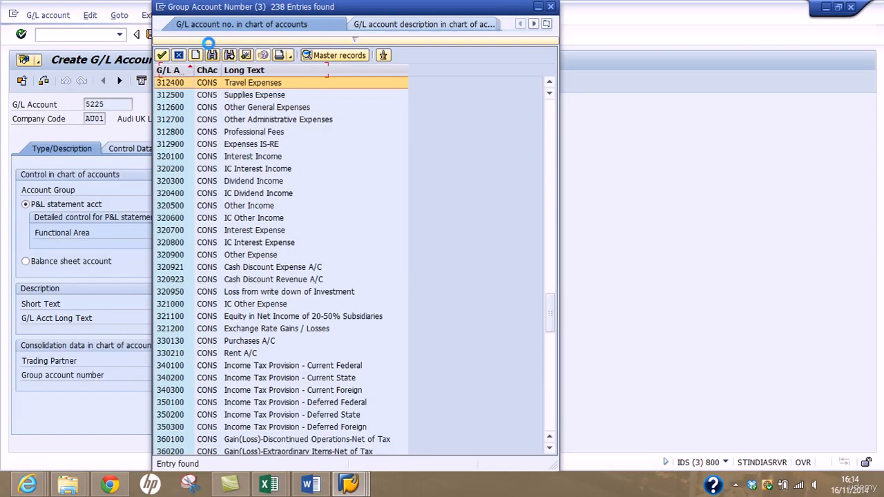
double_click(179, 86)
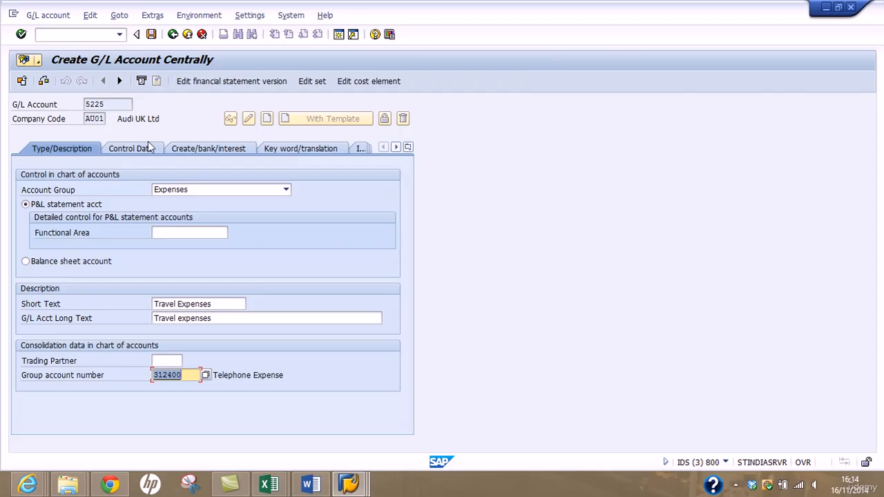
Save the G/L account and create cost element 5225 for it with category 1, Primary costs/cost-reducing revenues.
left_click(354, 82)
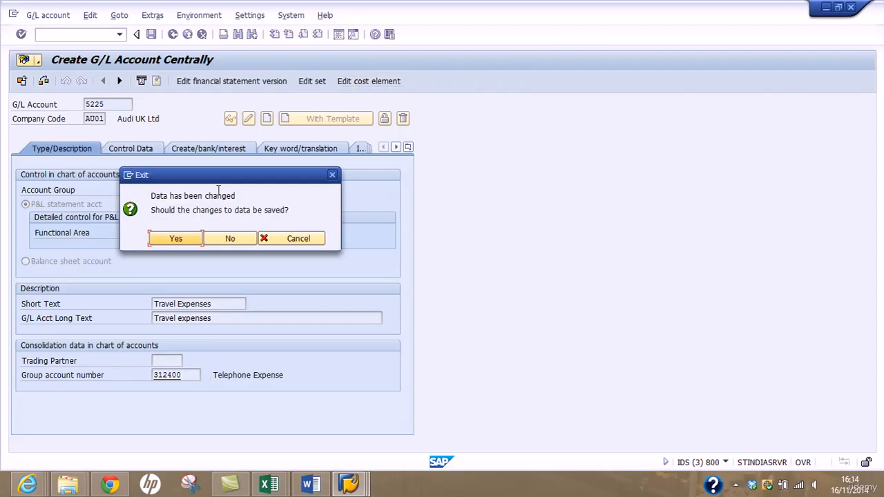
left_click(173, 240)
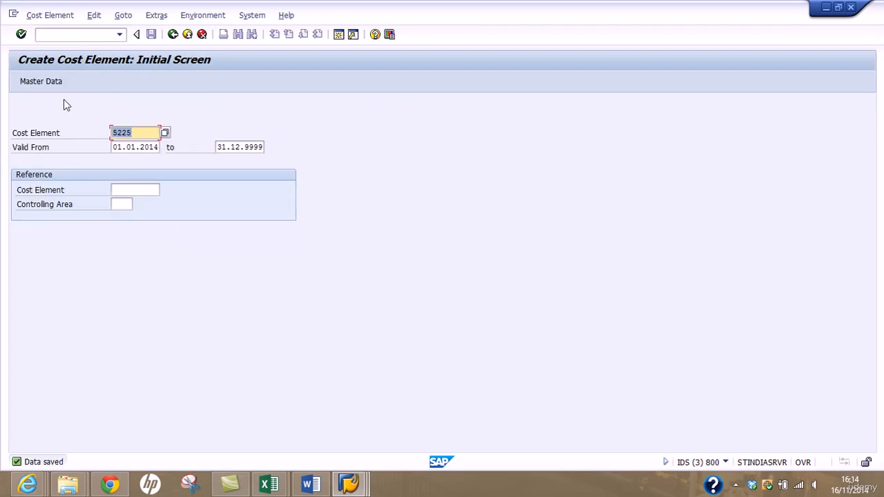
left_click(51, 82)
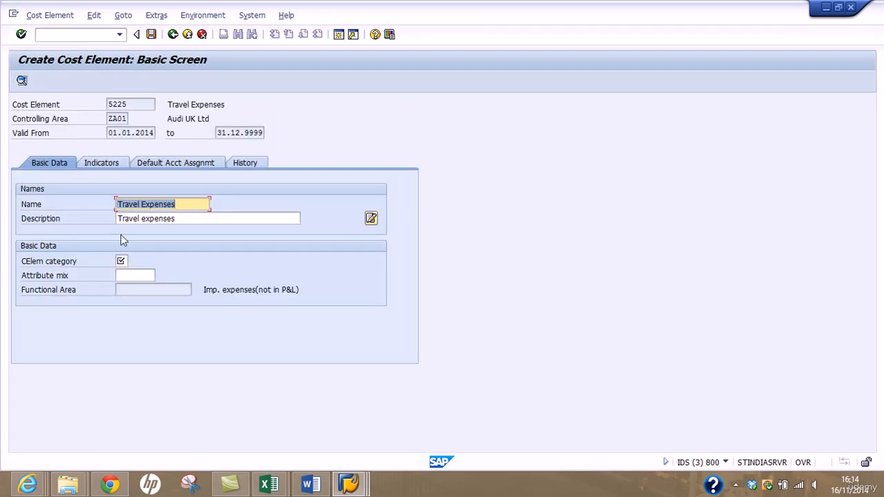
left_click(120, 261)
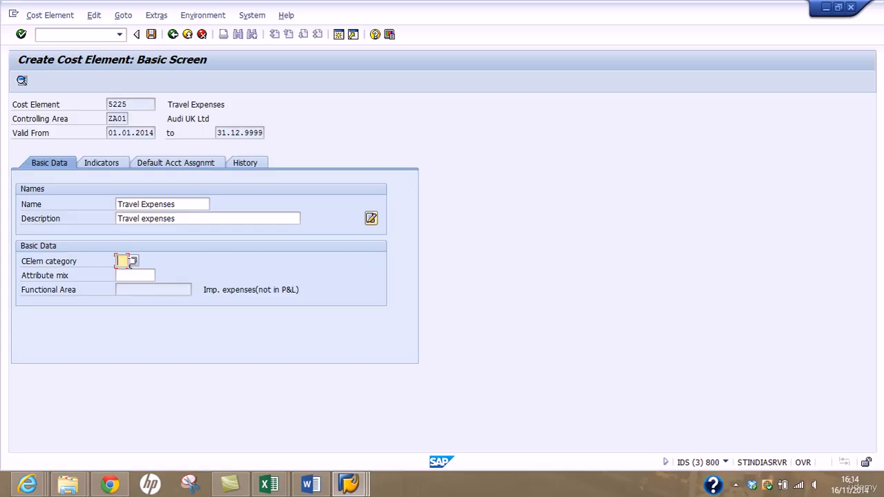
left_click(133, 261)
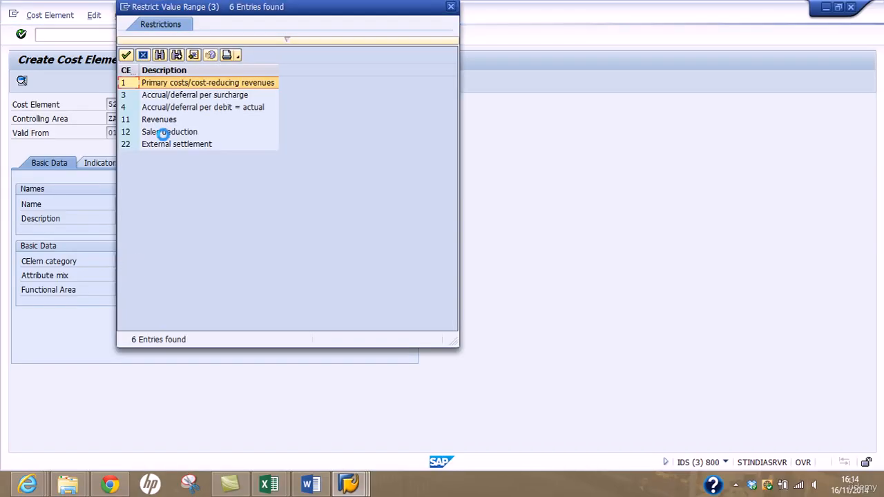
left_click(130, 83)
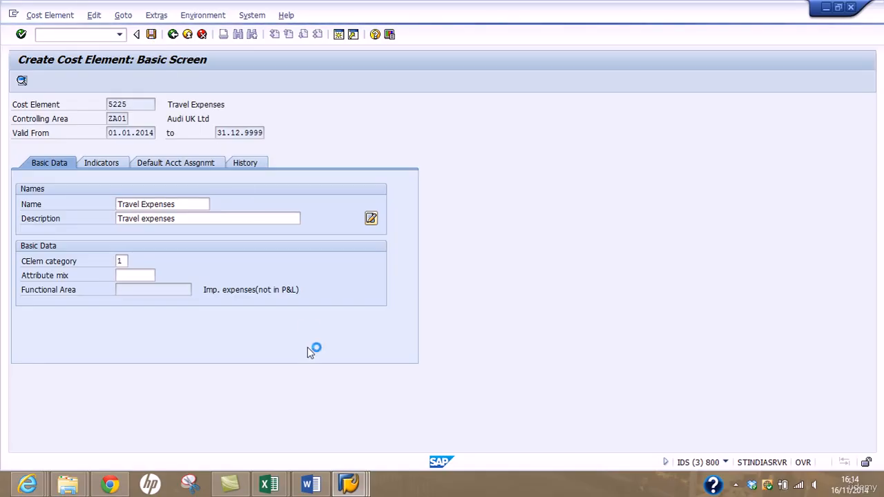
Switch the G/L account session to cost center creation with transaction KS01.
mouse_move(349, 490)
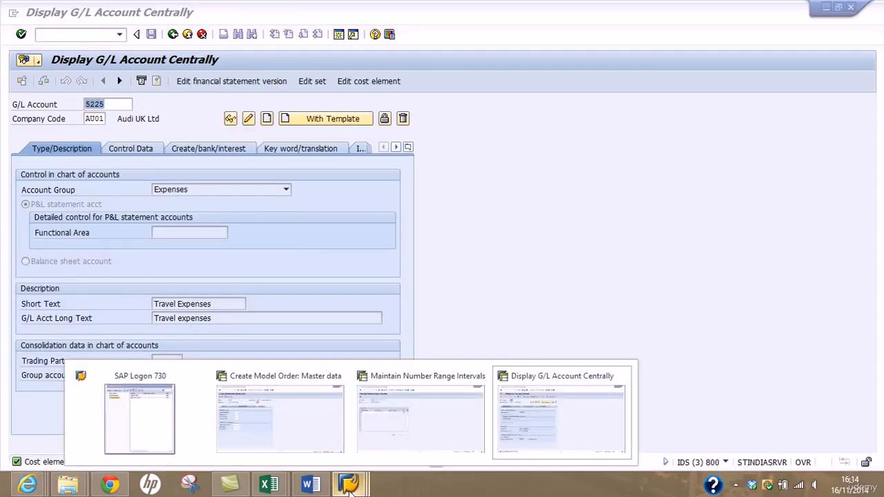
left_click(465, 224)
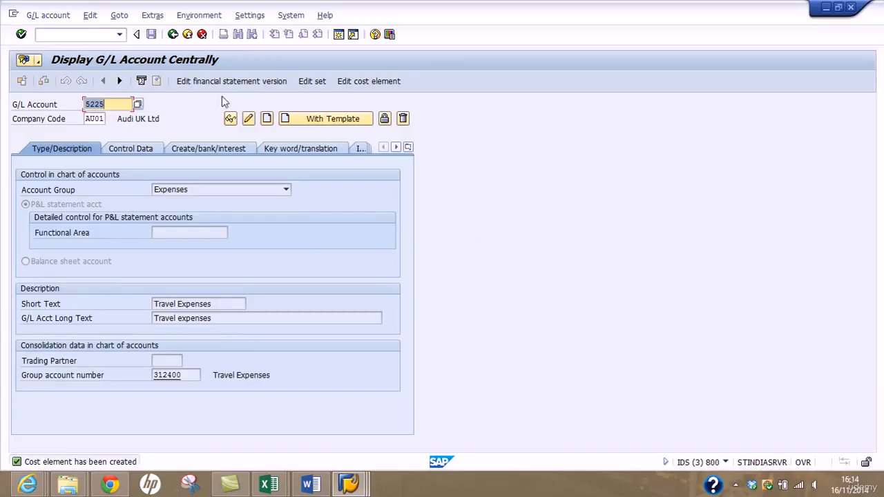
left_click(106, 33)
type("/")
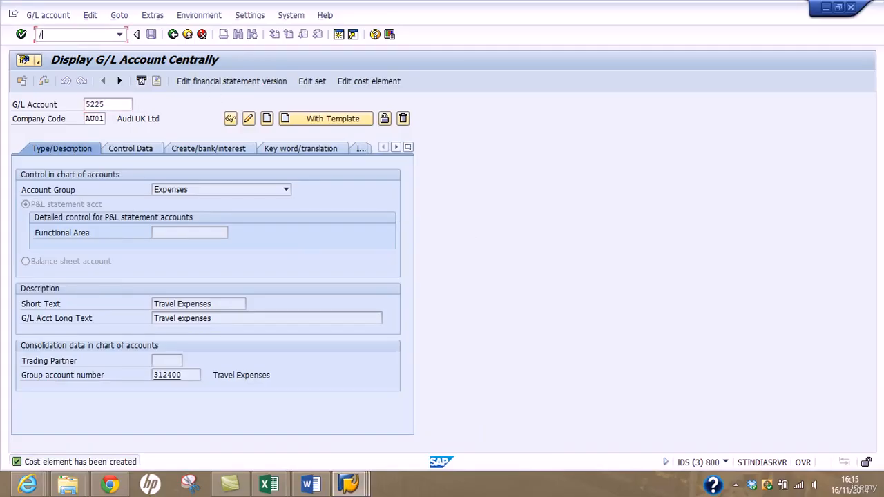
type("nks01")
key("Return")
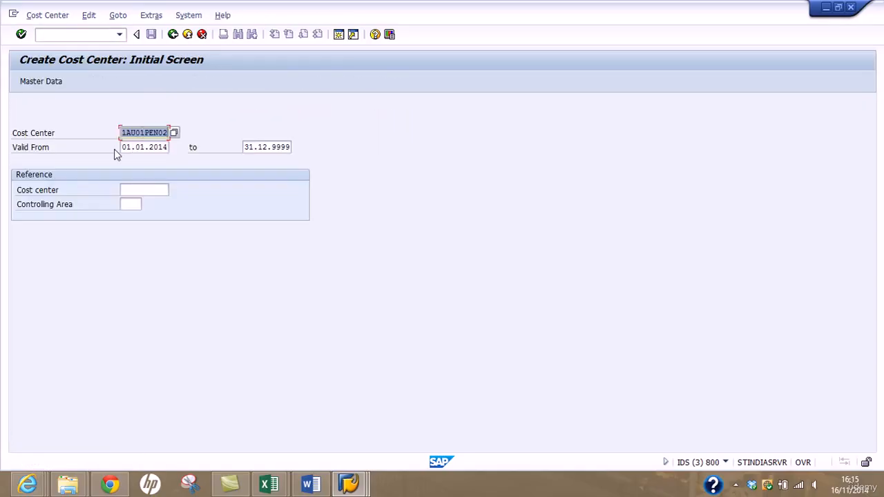
Enter 1AU01ATE01 as the new cost center and open its basic data.
type("1")
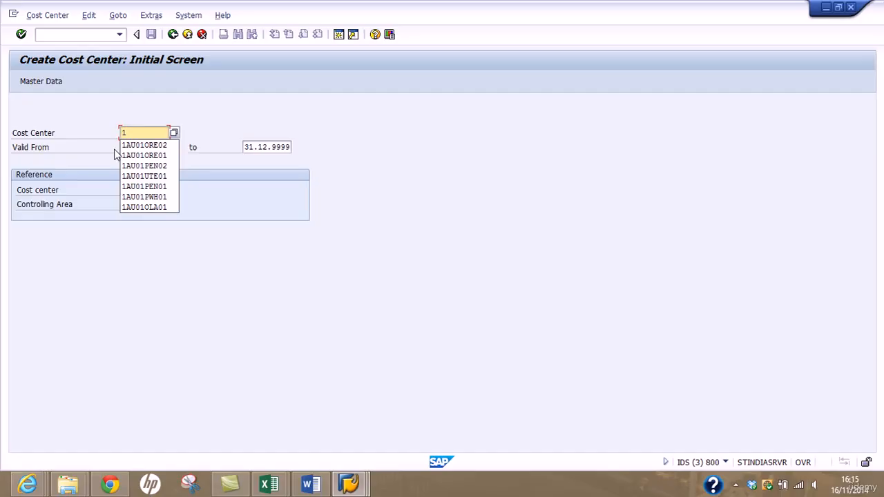
type("AU01A")
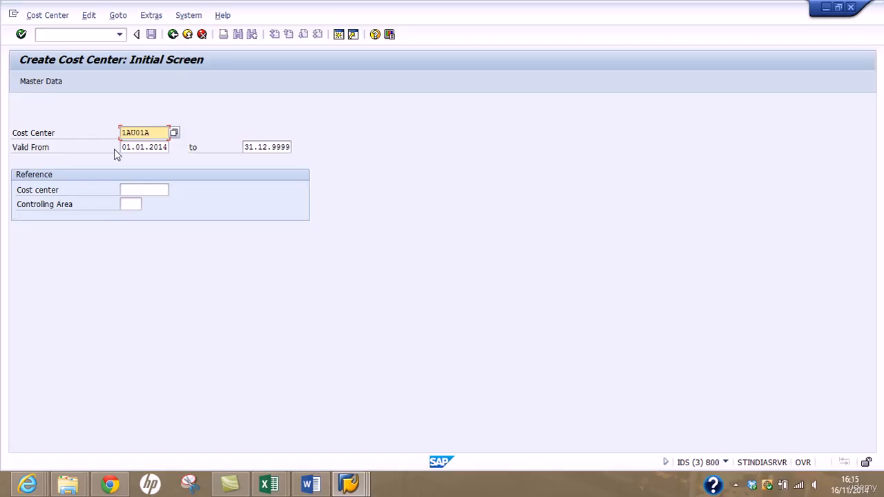
type("TE01")
key("Return")
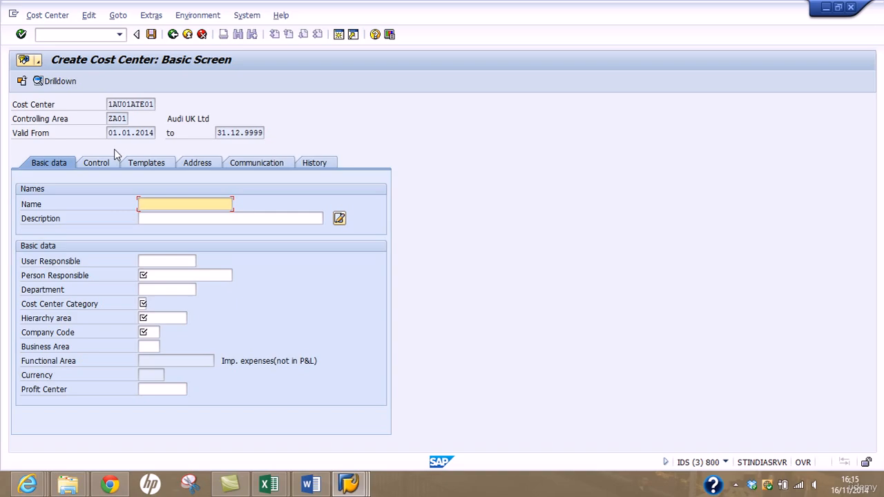
Open a new session and try to start transaction KE01.
left_click(343, 38)
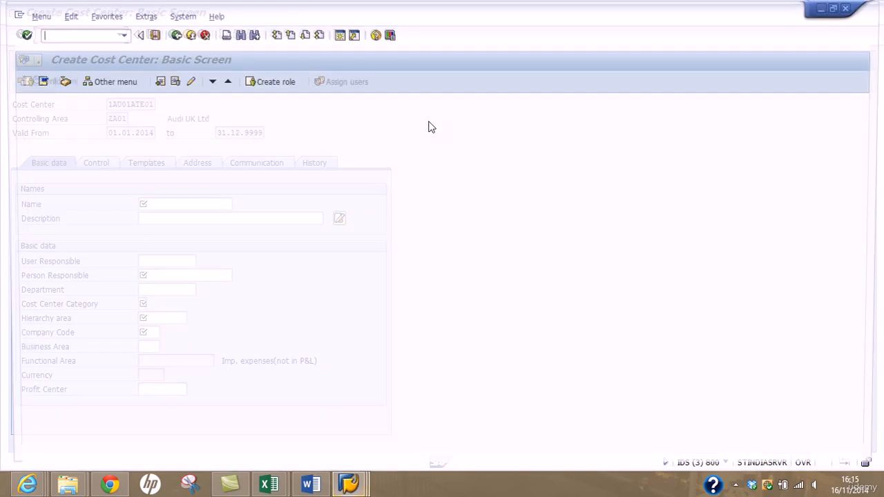
type("ke01")
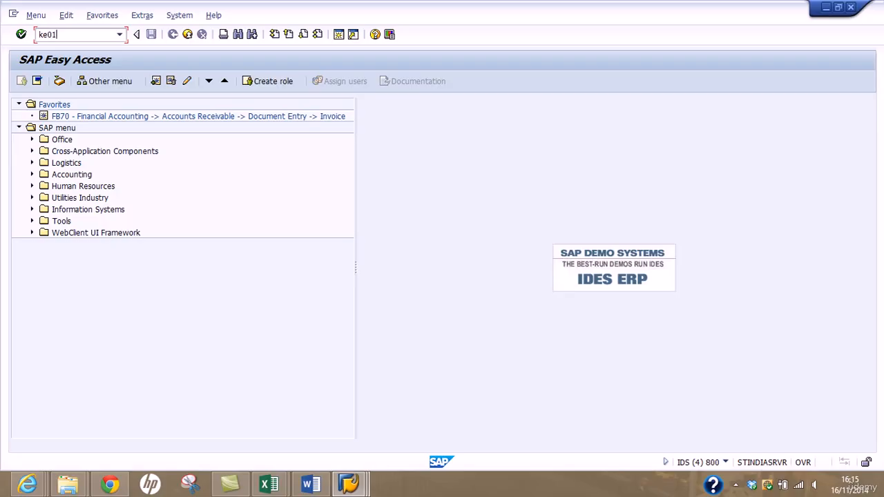
key("Return")
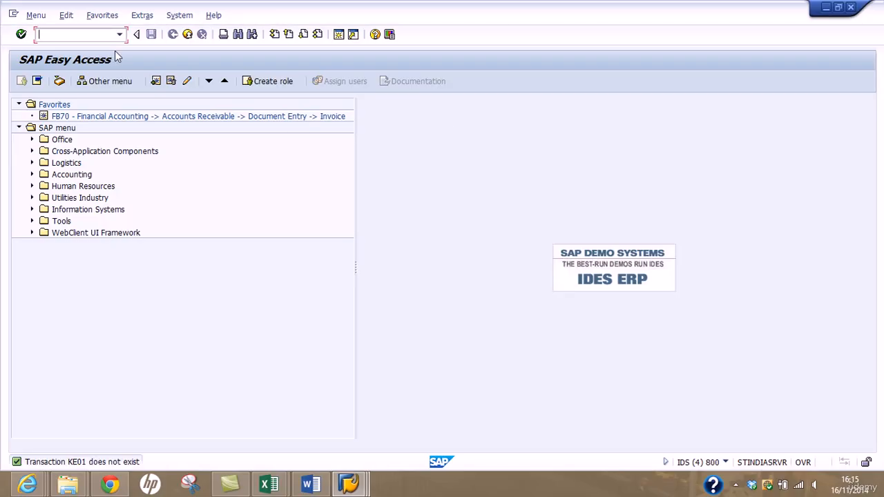
Start individual profit center creation, KE51, from the Profit Center Accounting master data under Controlling.
left_click(32, 174)
left_click(44, 209)
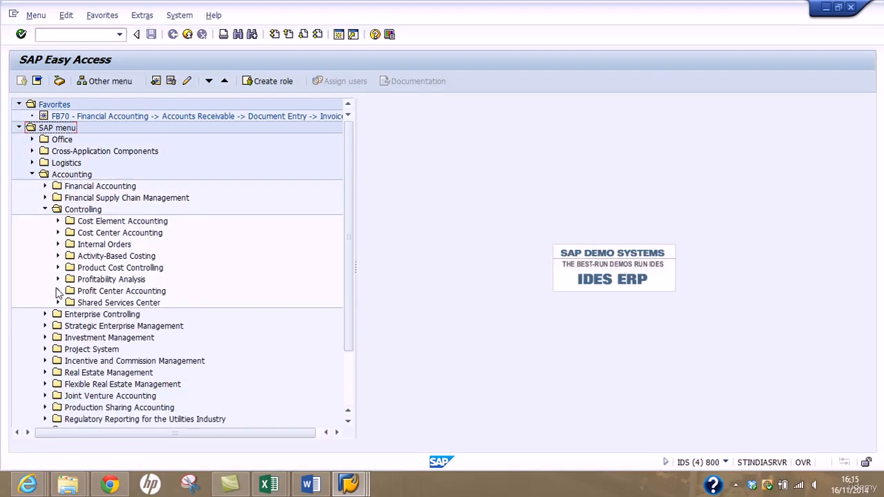
left_click(58, 291)
left_click(71, 302)
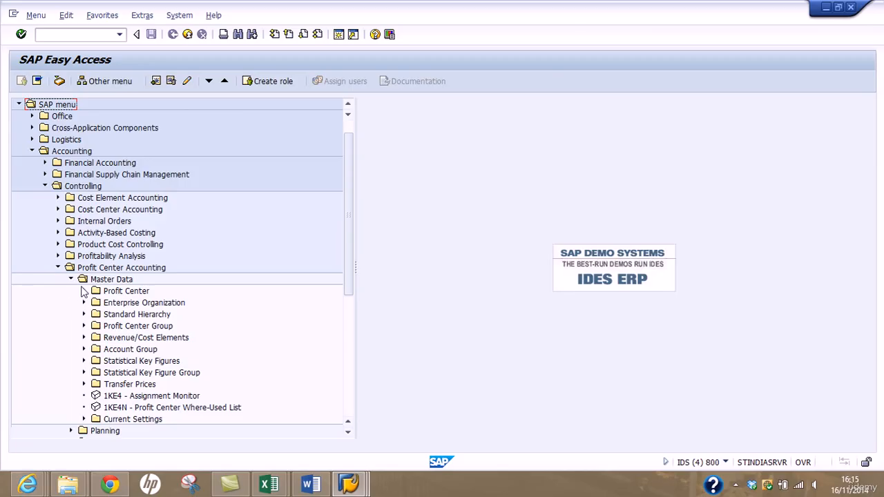
left_click(84, 291)
left_click(96, 303)
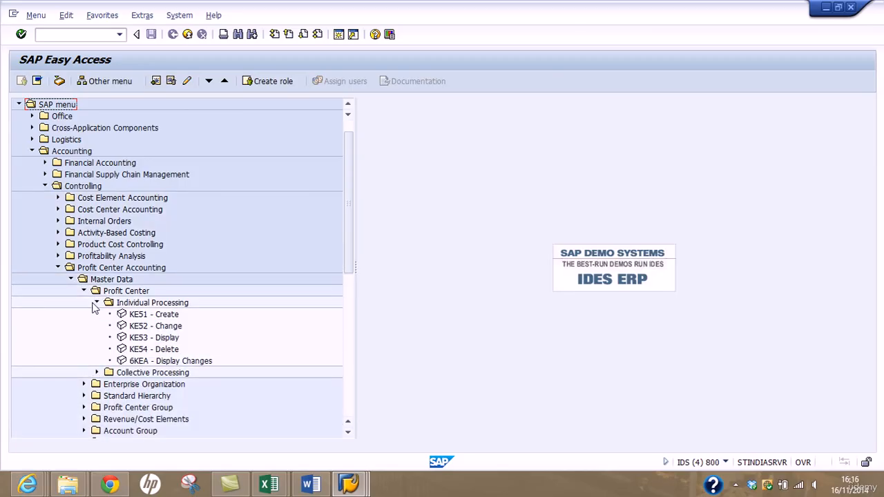
double_click(152, 315)
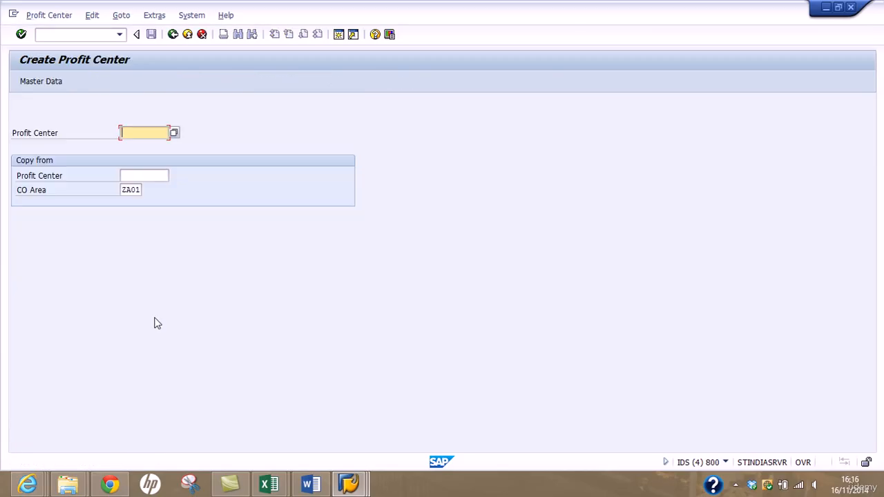
Enter PAU01ATE01 as the new profit center and open its basic data.
type("PAU01")
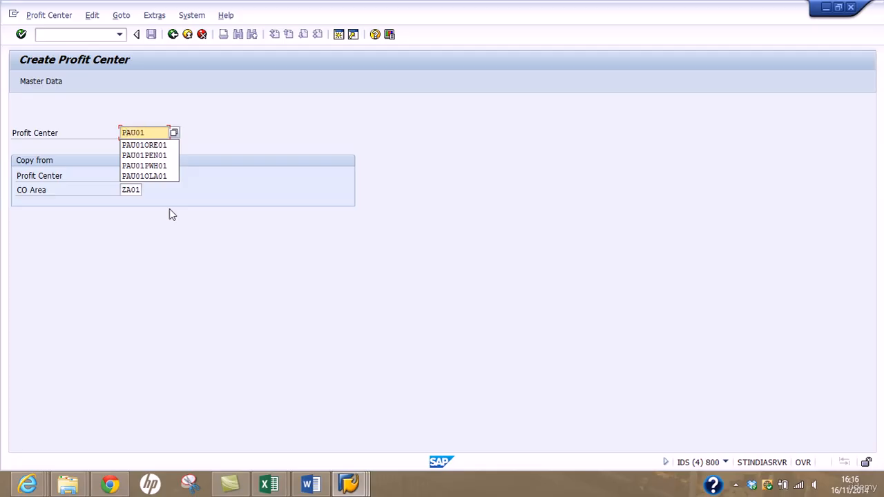
type("A")
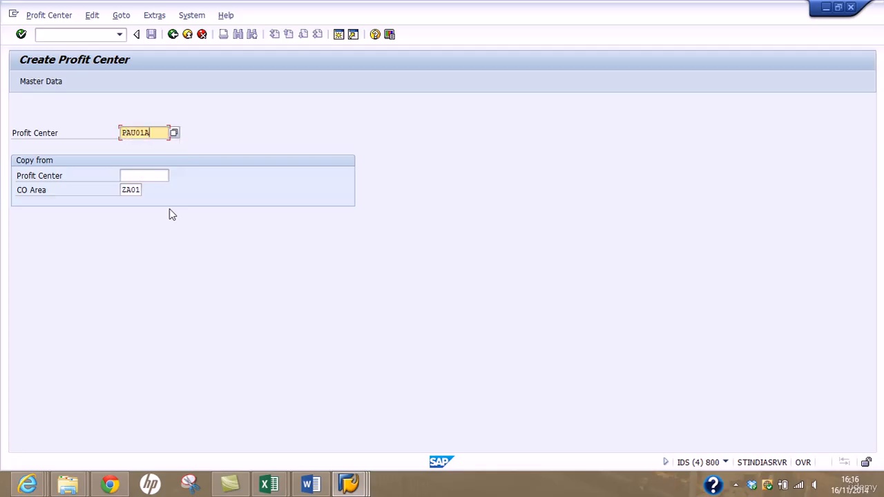
type("TE01")
key("Return")
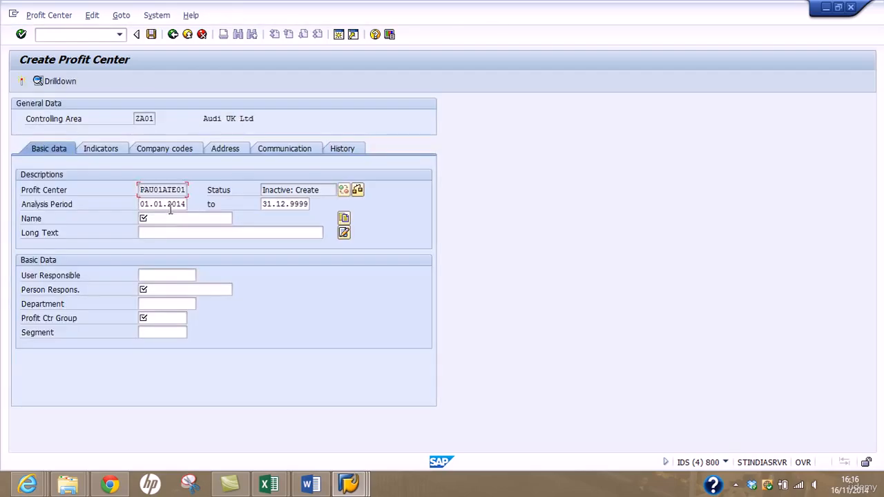
Fill in Travel Expenses as the profit center's name and long text, and enter the person responsible.
left_click(177, 218)
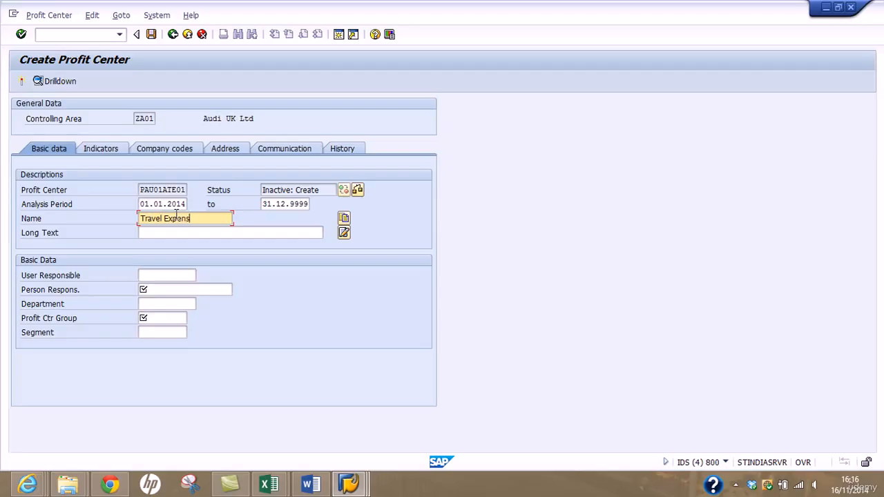
key("Tab")
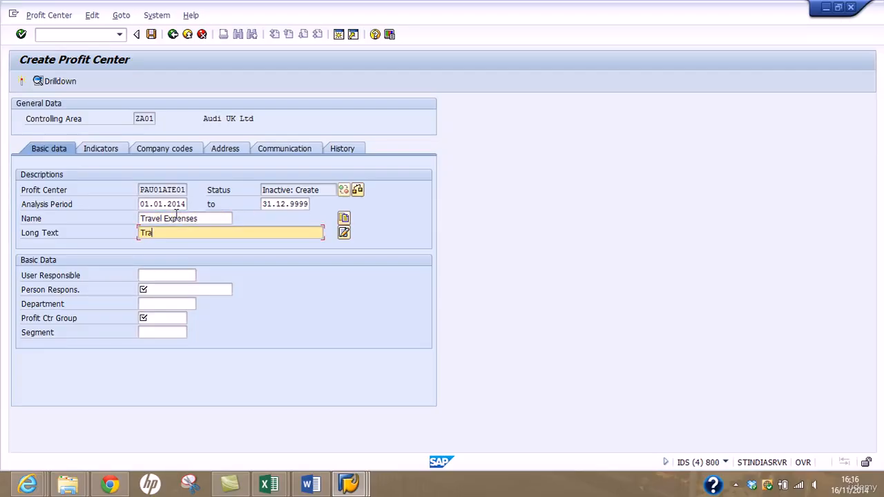
type("Travel Expenses")
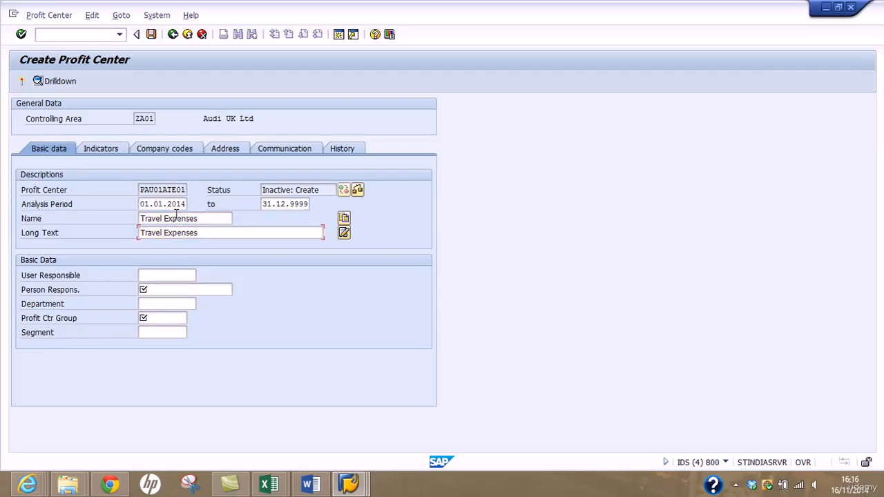
key("Tab")
key("Tab")
type("Rana")
key("Tab")
key("Tab")
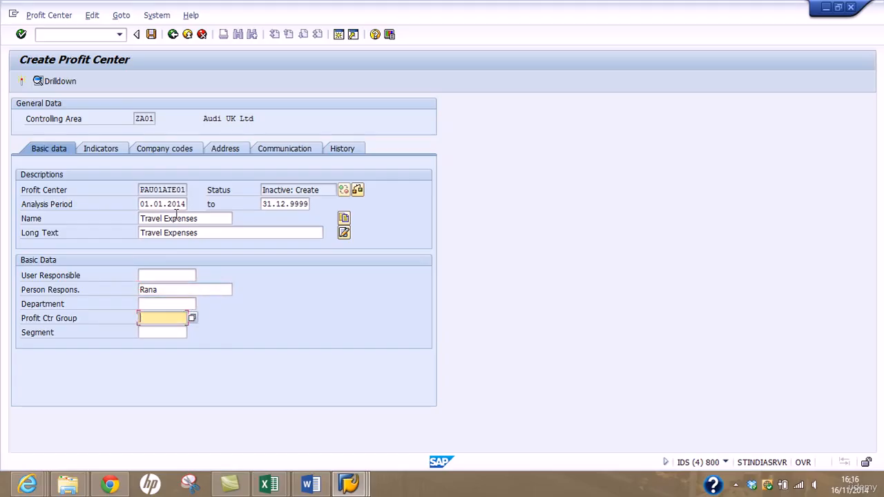
Check the existing profit center groups for one that suits travel expenses.
left_click(192, 318)
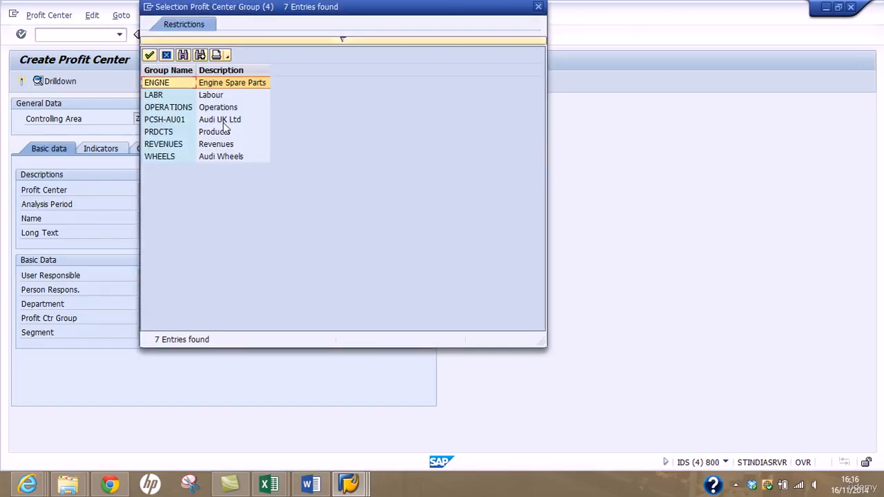
left_click(175, 109)
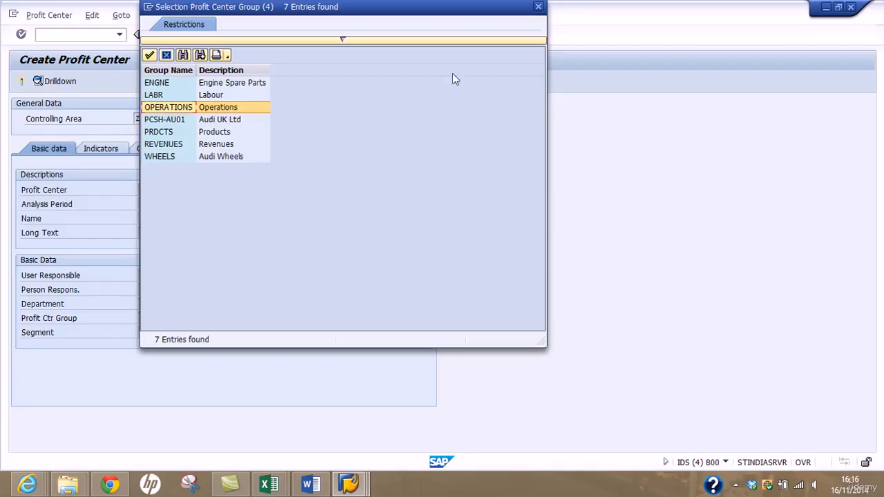
left_click(538, 7)
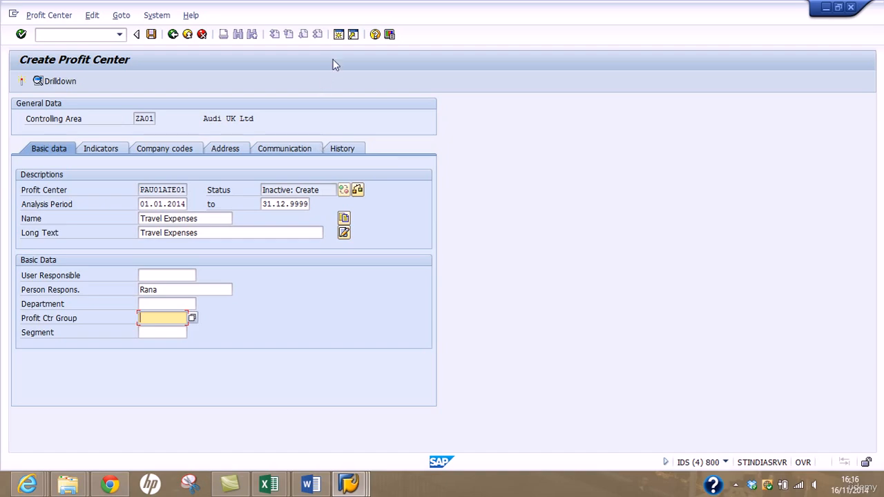
Open a new session and start the profit center standard hierarchy change with transaction KCH5N.
left_click(339, 35)
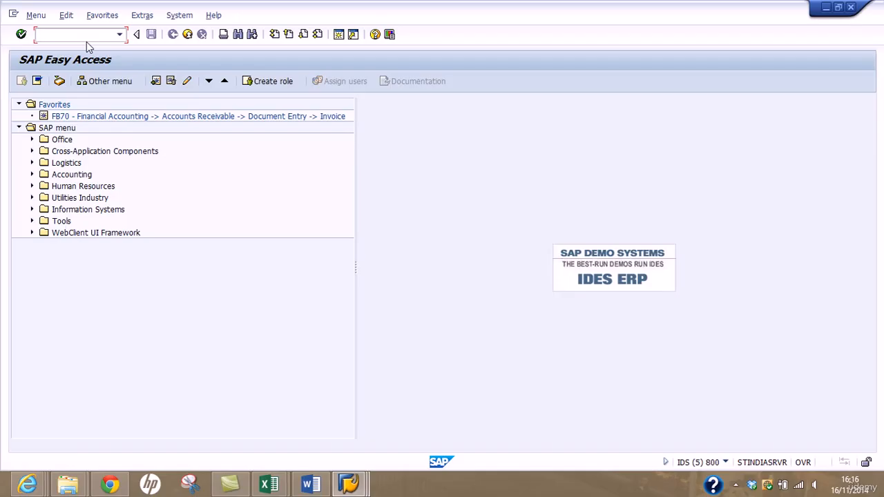
type("kch")
type("5n")
key("Return")
type("k")
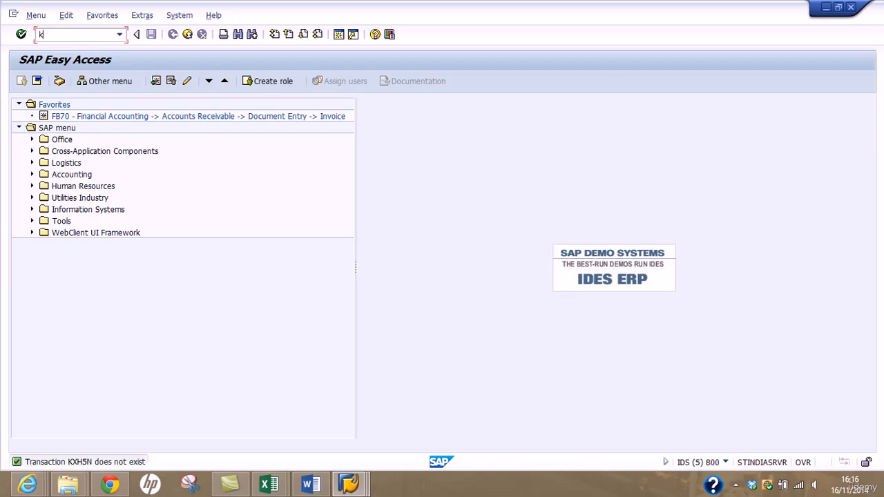
type("ch5n")
key("Return")
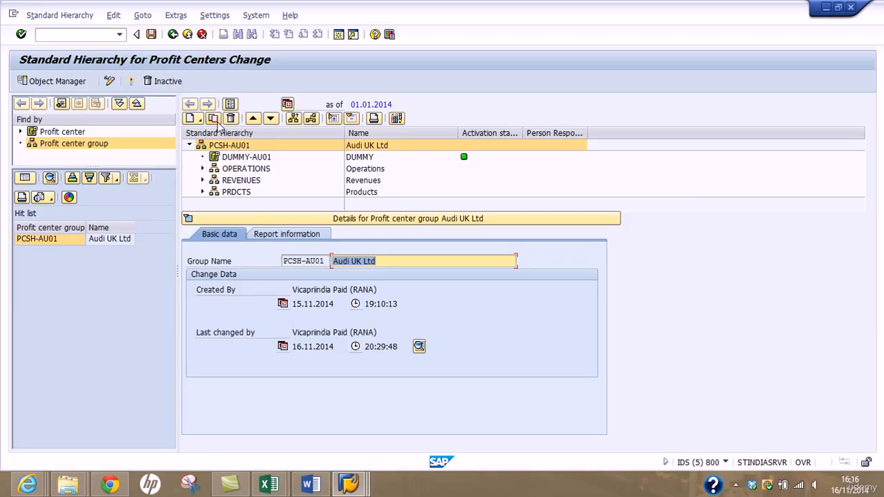
Create and save profit center group ADMN, Administration, directly under PCSH-AU01, and close the hierarchy session.
left_click(223, 144)
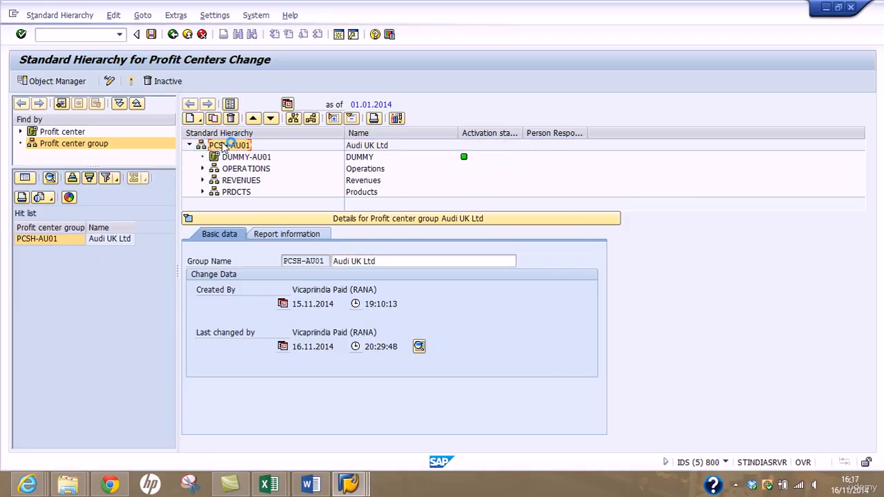
right_click(223, 146)
left_click(266, 209)
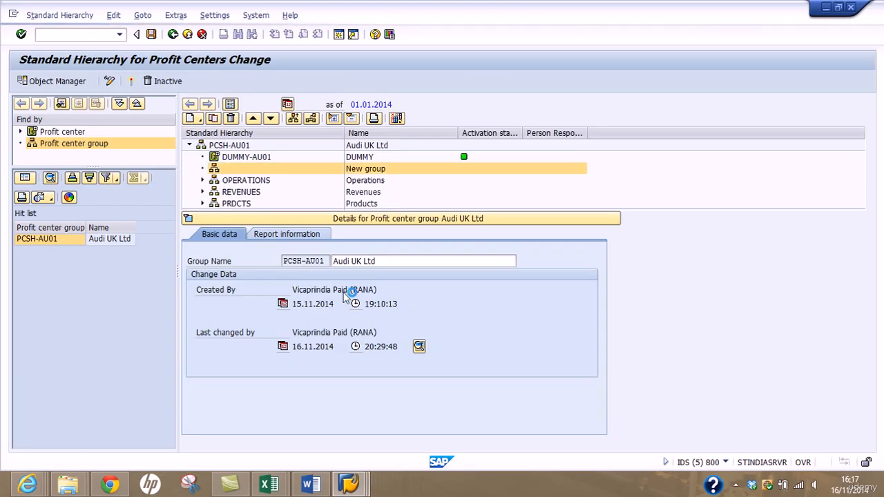
type("A")
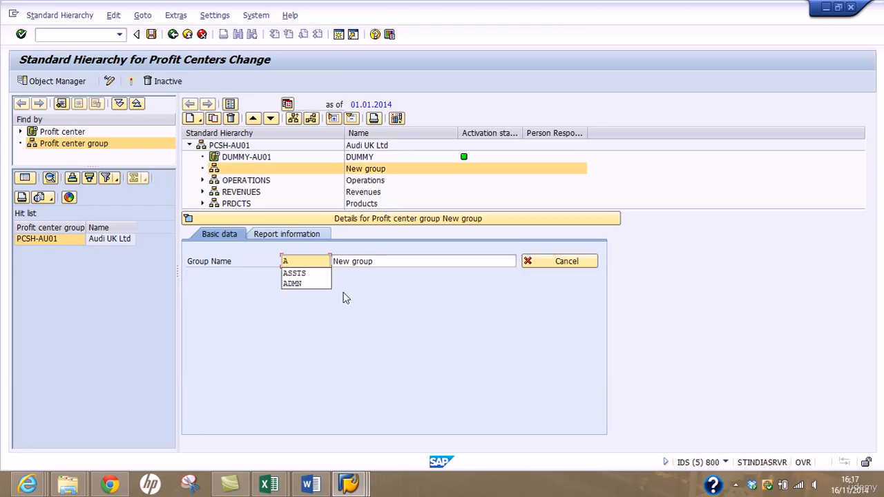
key("Down")
key("Down")
key("Return")
key("Tab")
type("a")
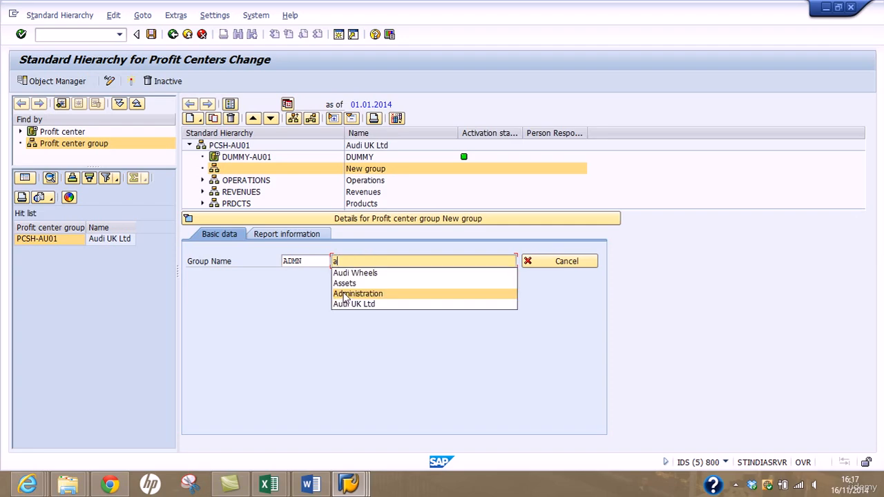
left_click(345, 295)
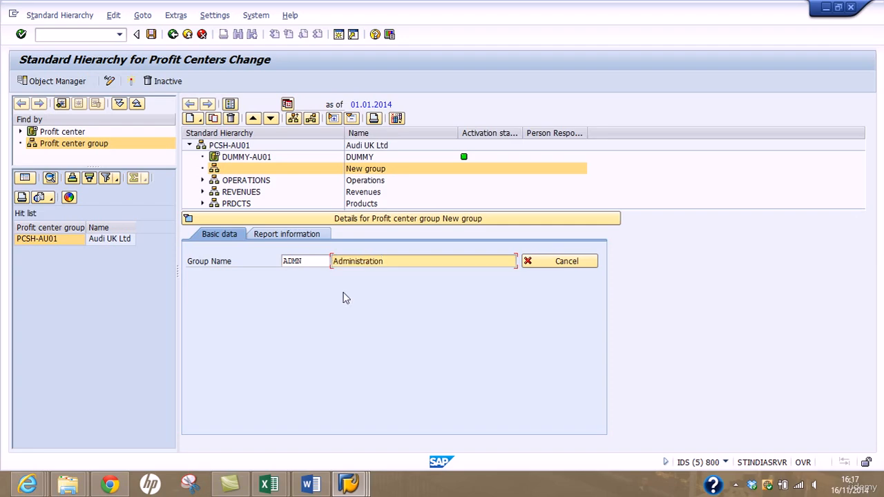
left_click(151, 34)
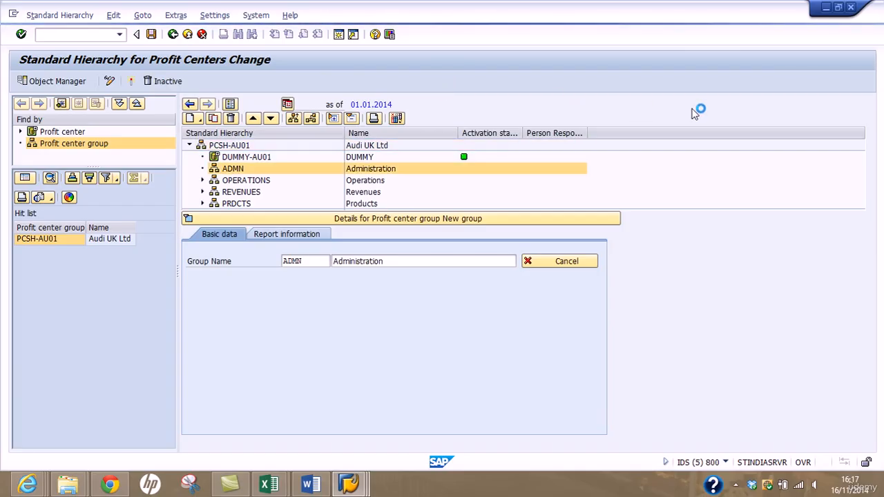
left_click(852, 8)
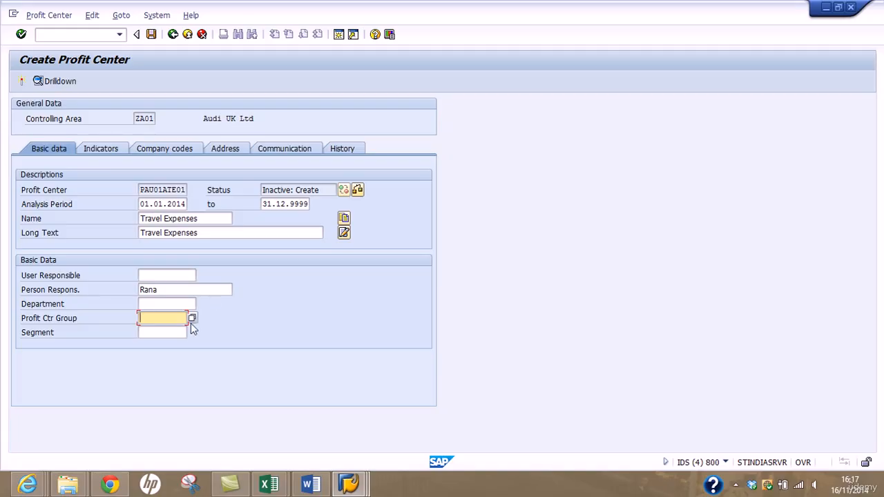
Assign profit center PAU01ATE01 to profit center group ADMN.
left_click(193, 318)
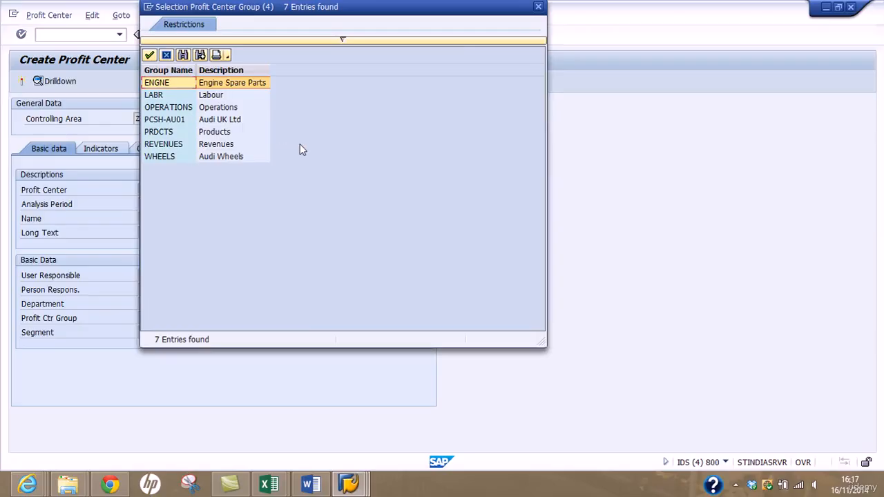
left_click(538, 7)
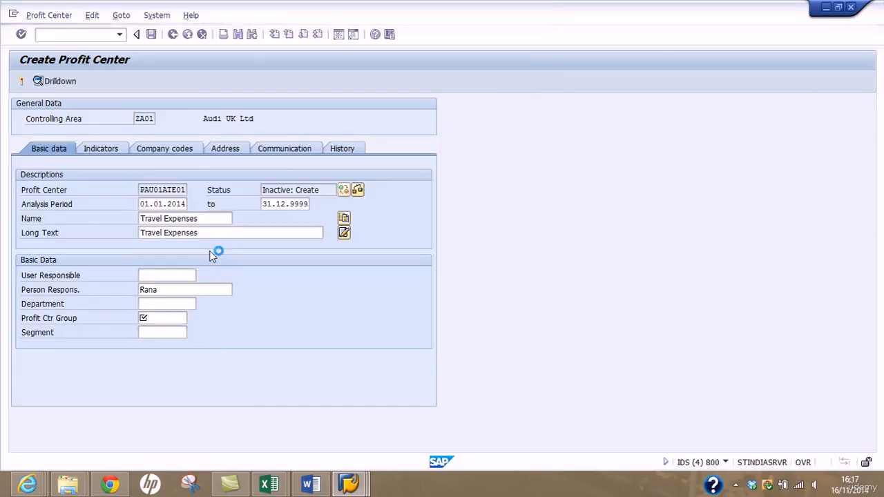
type("ADMN")
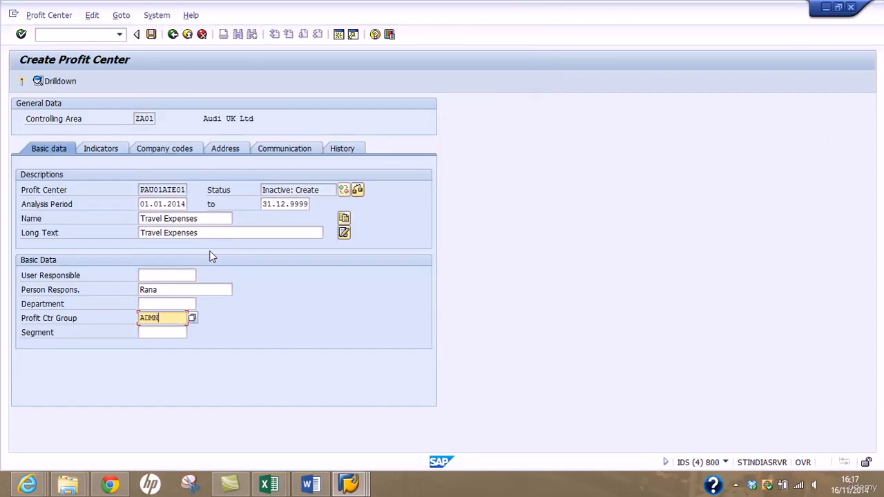
key("Return")
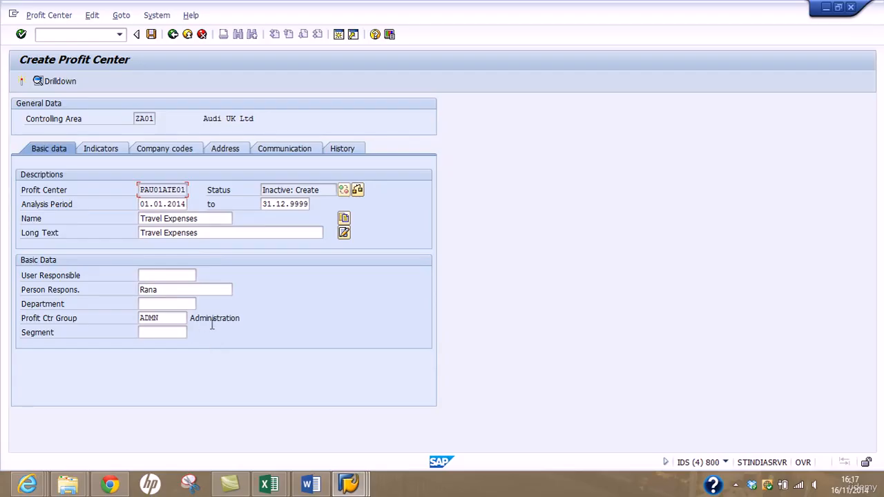
Search the segments for "admini", assign segment SEGADM and activate the profit center.
left_click(192, 332)
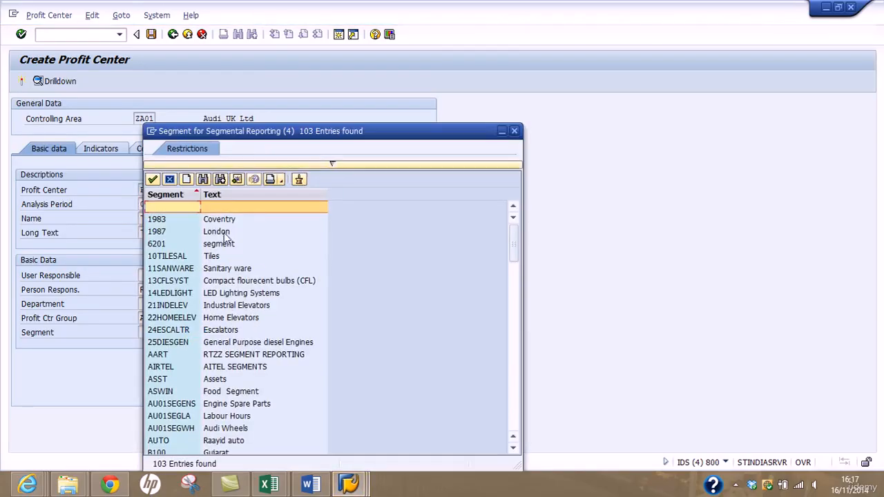
left_click(202, 179)
type("admini")
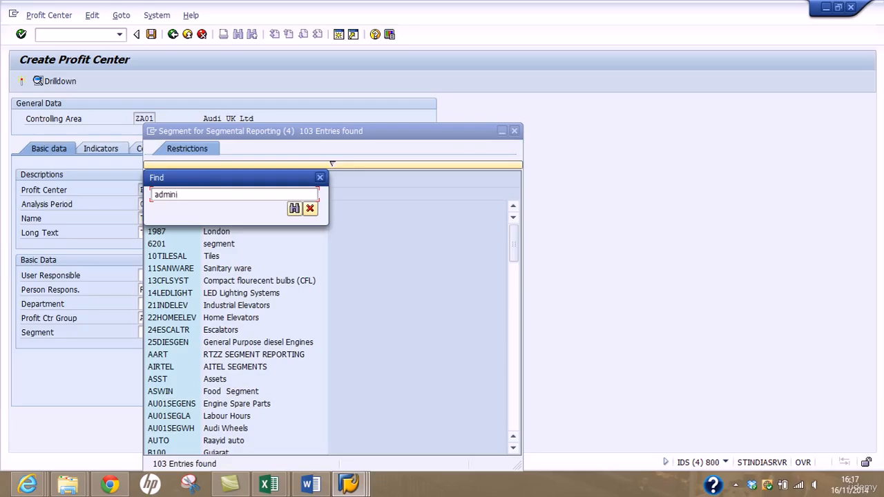
key("Return")
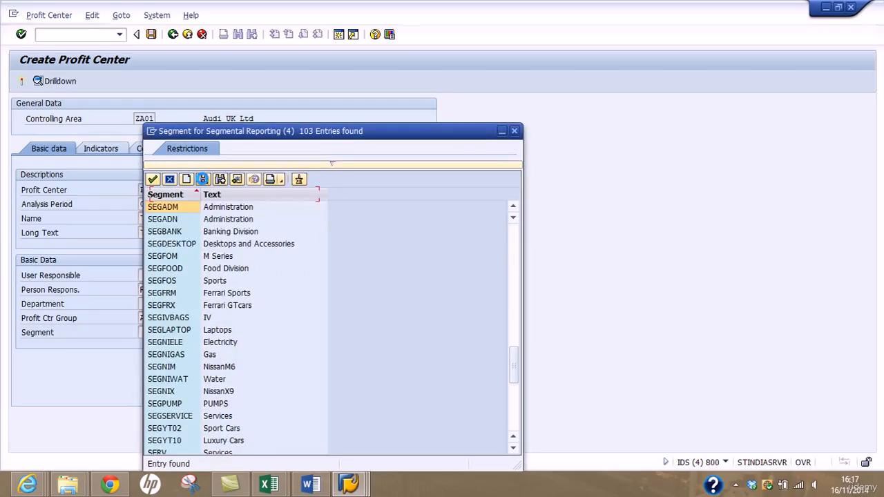
double_click(178, 207)
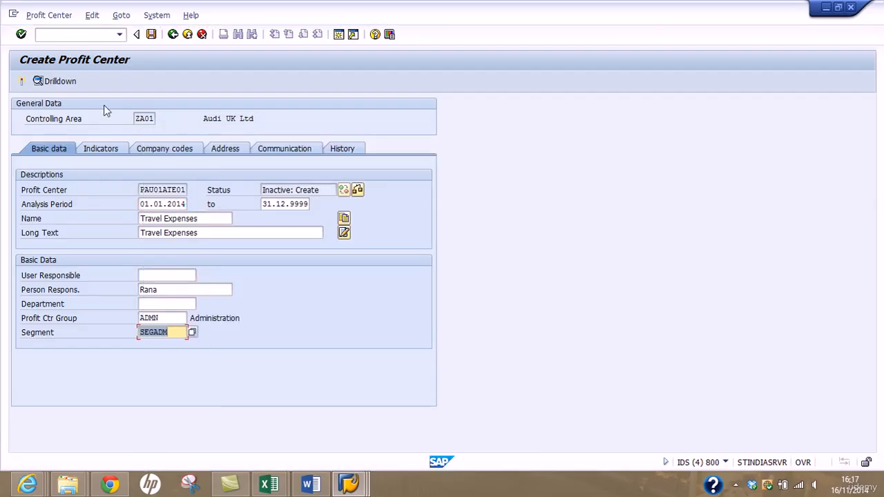
left_click(23, 81)
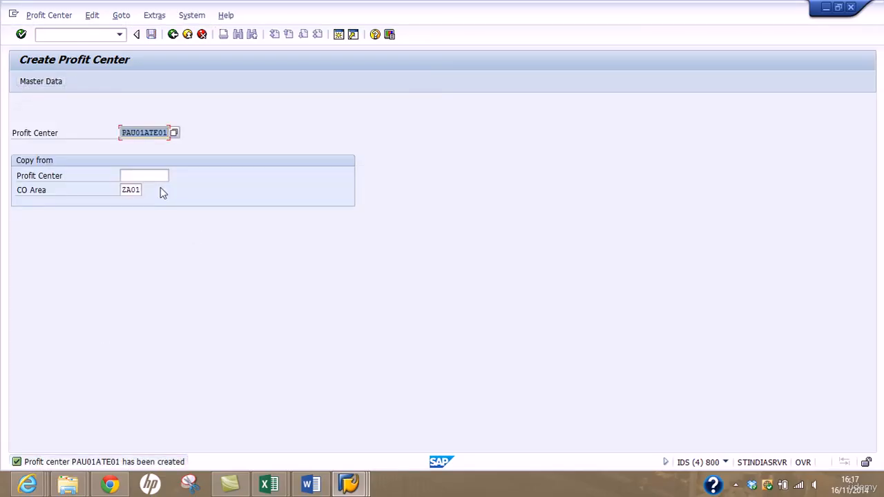
Return to the cost center creation session and assign profit center PAU01ATE01 to cost center 1AU01ATE01.
key("Right")
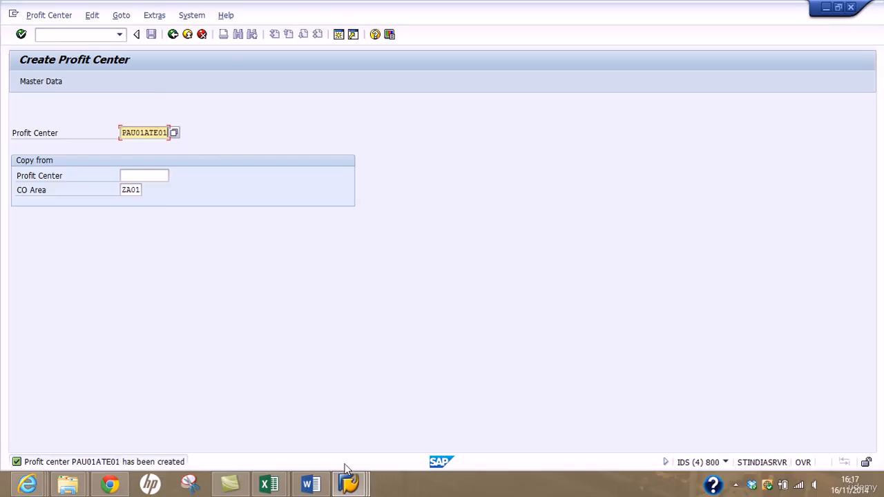
left_click(350, 485)
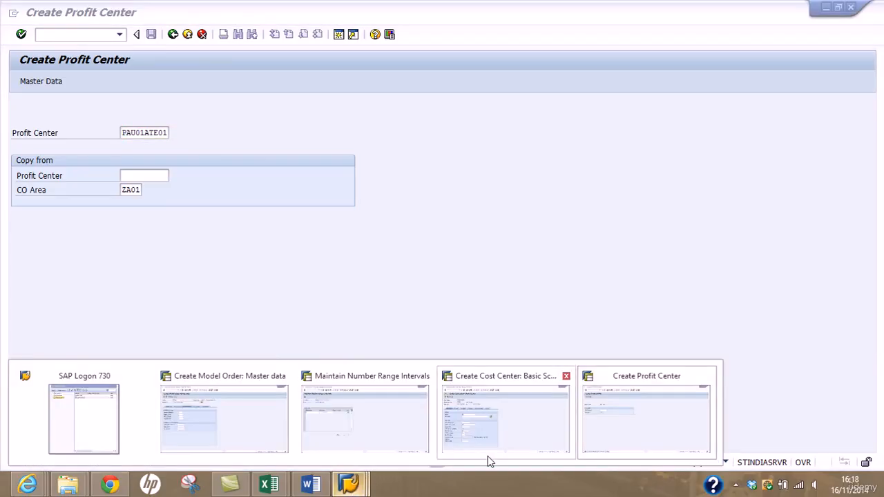
left_click(488, 435)
left_click(175, 389)
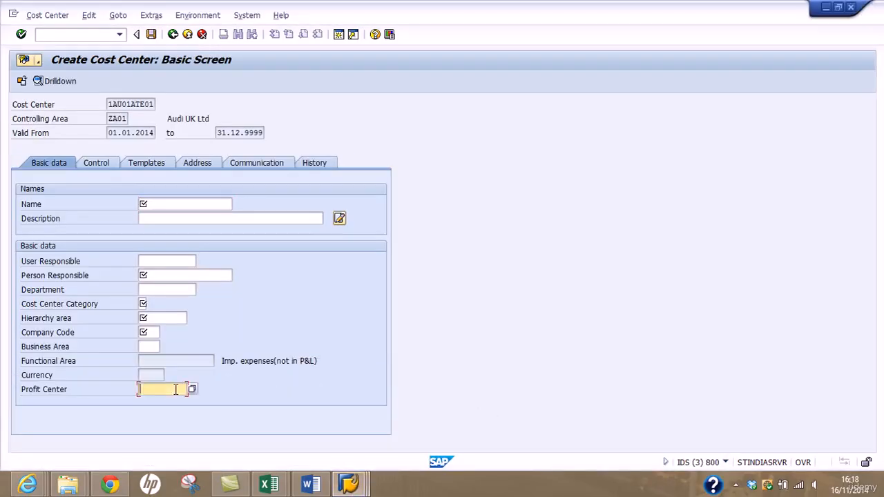
type("PAU01ATE01")
Fill in Travel Expenses as the cost center's name and description, and enter the person responsible.
left_click(194, 204)
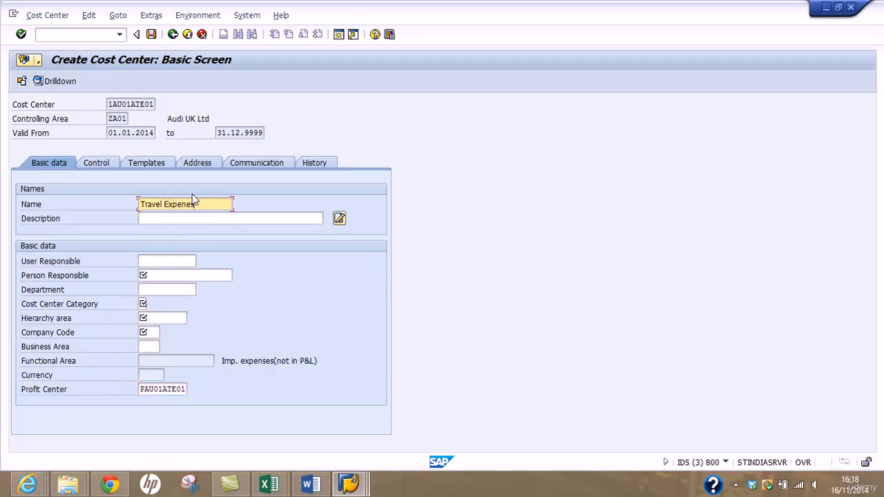
key("Tab")
type("Tr")
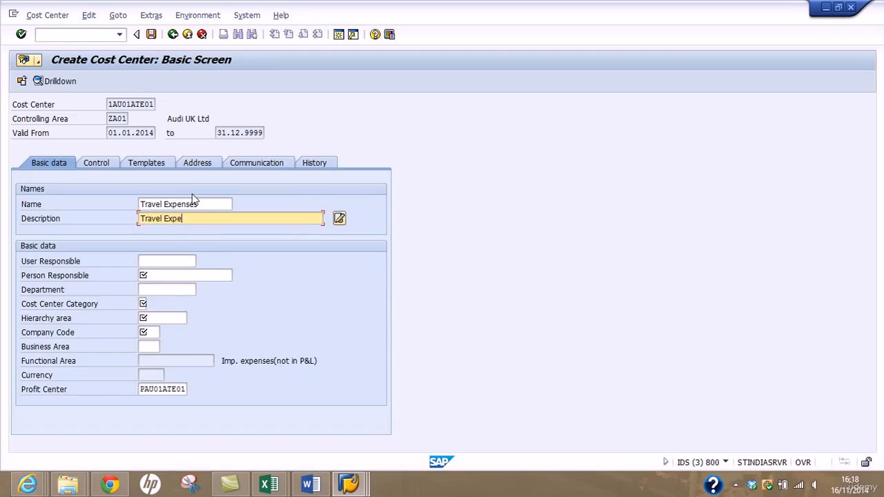
type("avel Expene")
key("BackSpace")
type("nses")
key("Tab")
key("Tab")
type("Rana")
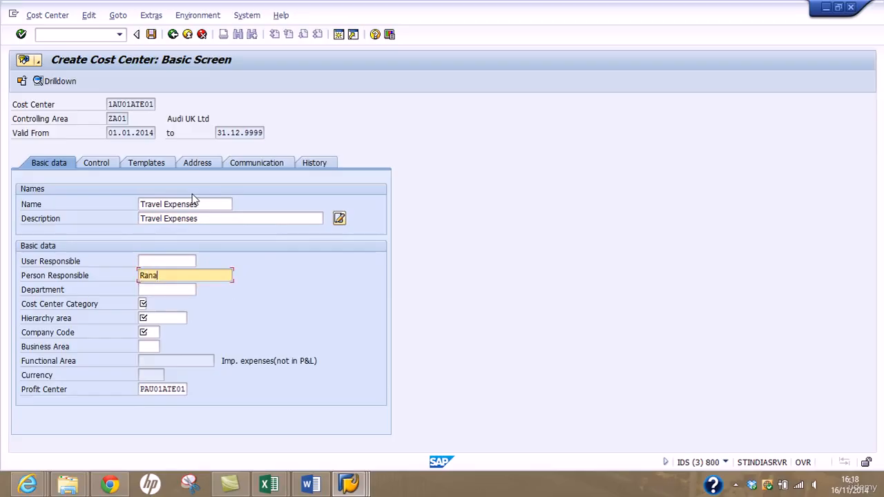
Set the cost center category to 4, Administration.
key("Tab")
key("Tab")
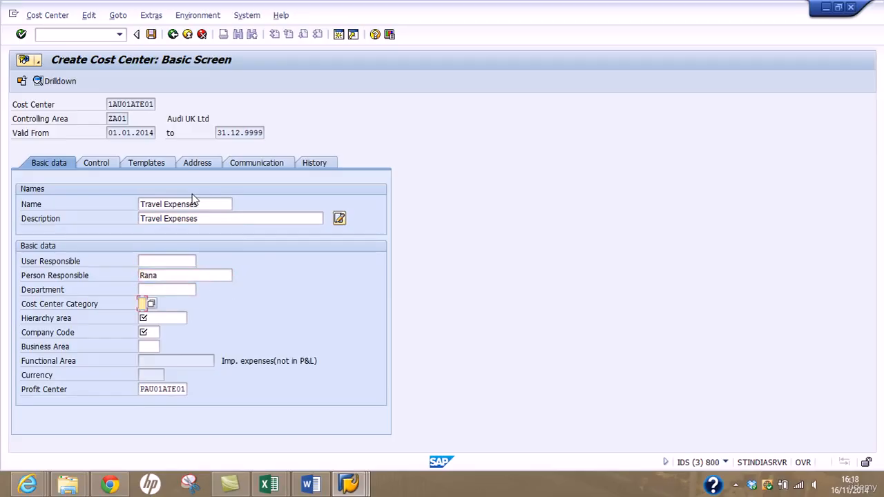
left_click(151, 304)
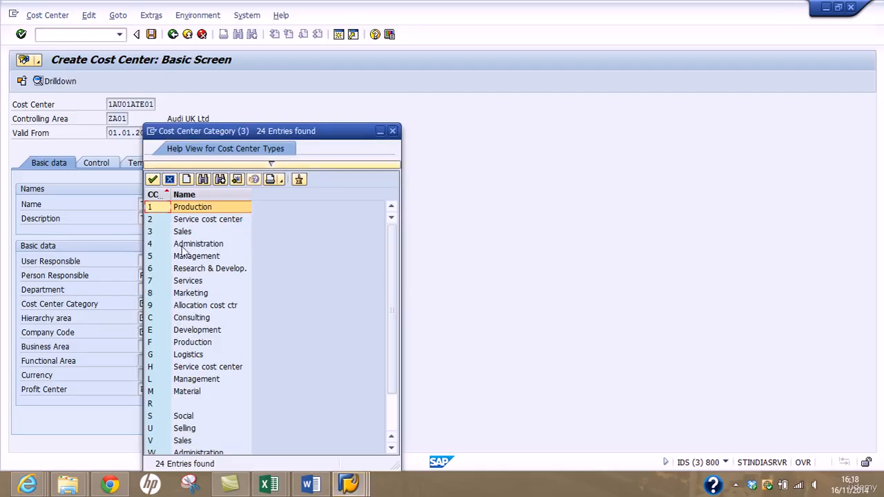
left_click(174, 246)
double_click(174, 245)
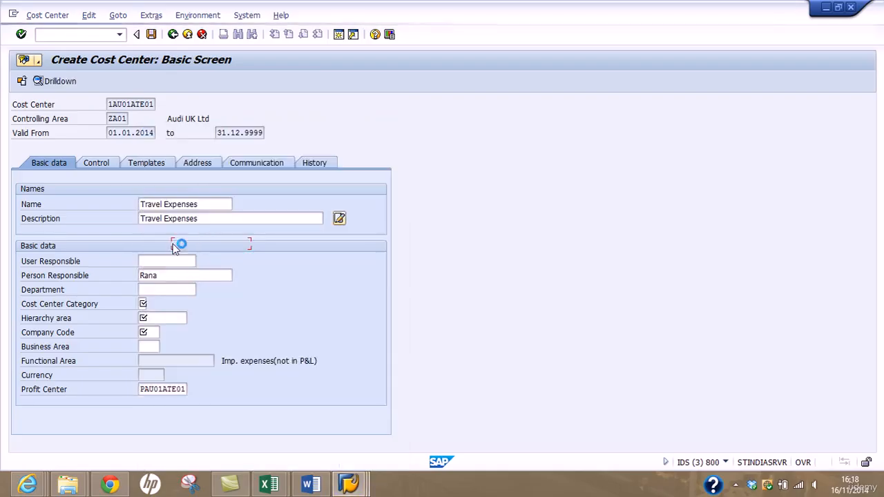
Assign hierarchy area ADMN and company code AU01 to the cost center.
left_click(164, 316)
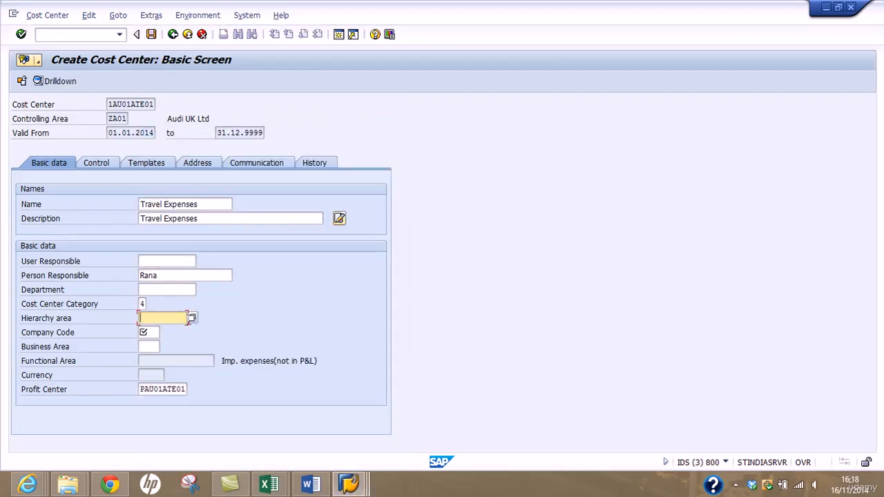
left_click(191, 318)
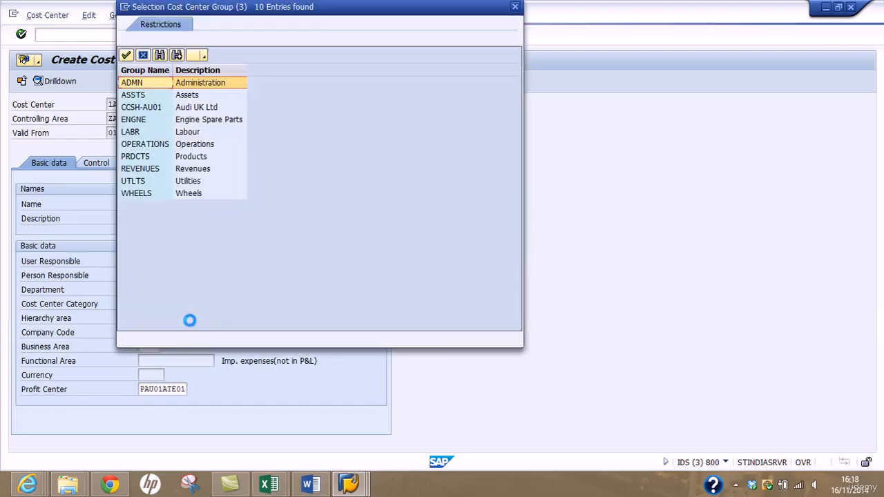
double_click(147, 82)
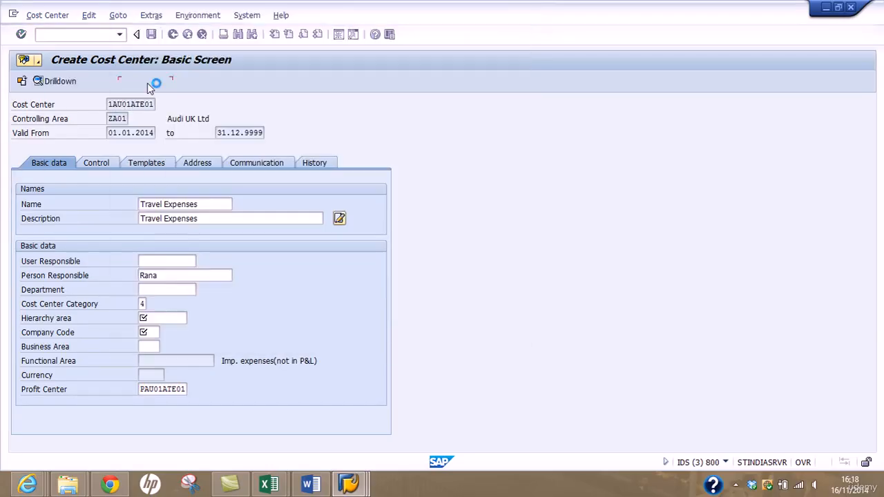
left_click(148, 331)
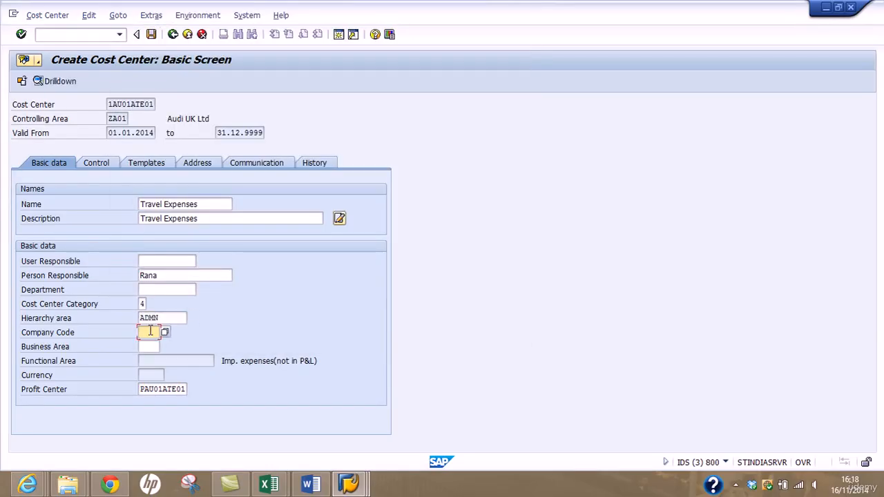
type("AU01")
key("Tab")
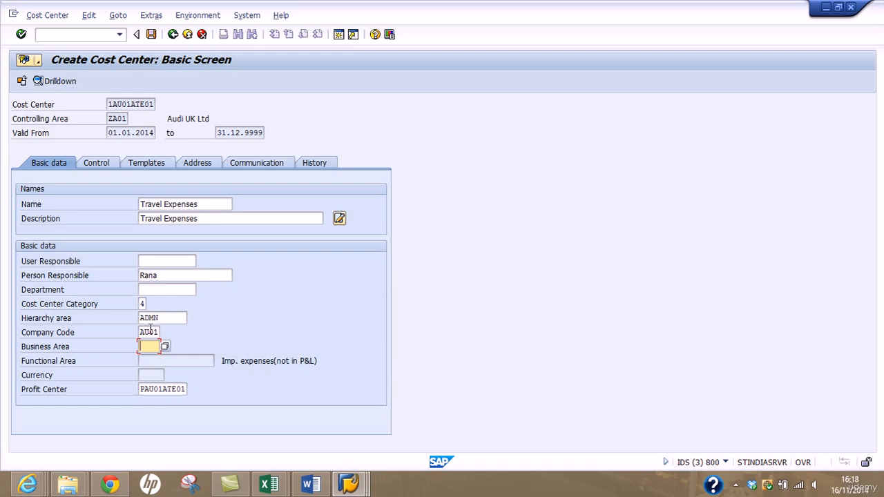
Search the business areas available for the cost center for "Administration".
left_click(165, 346)
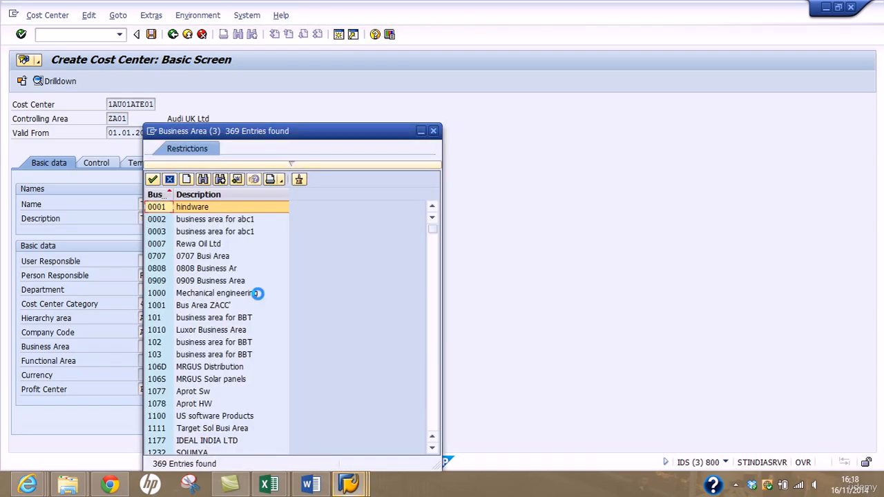
left_click(202, 179)
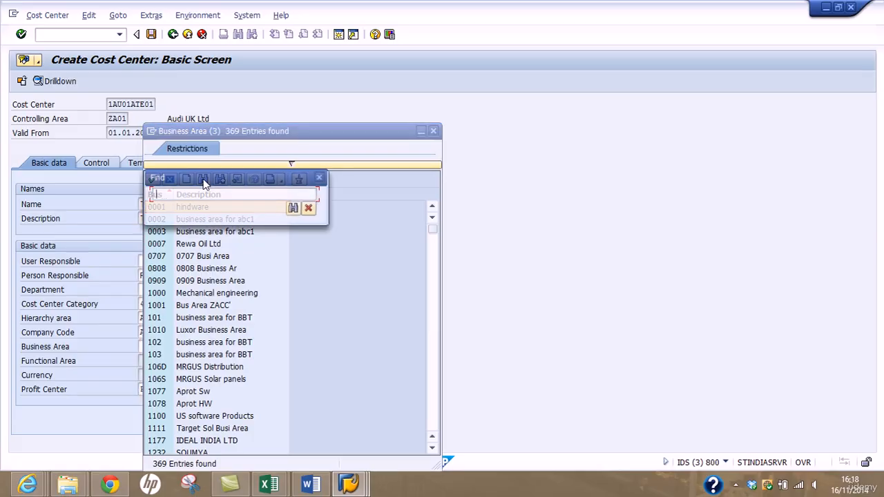
type("Administration")
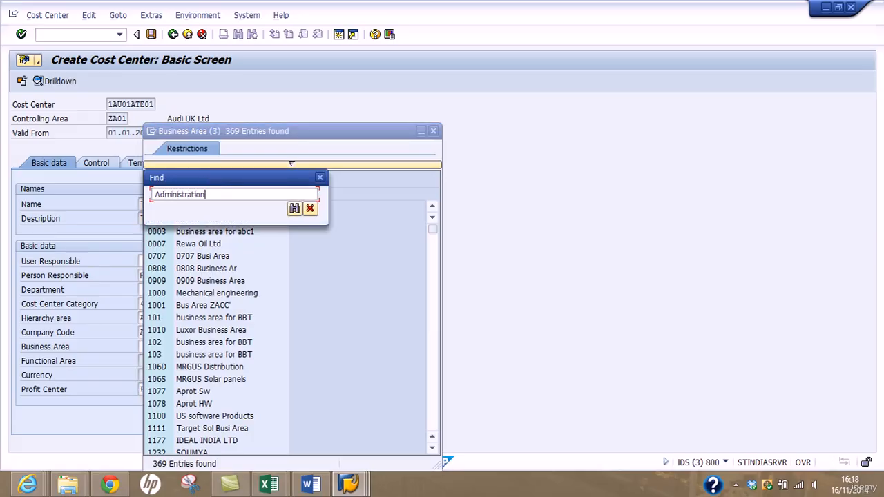
key("Return")
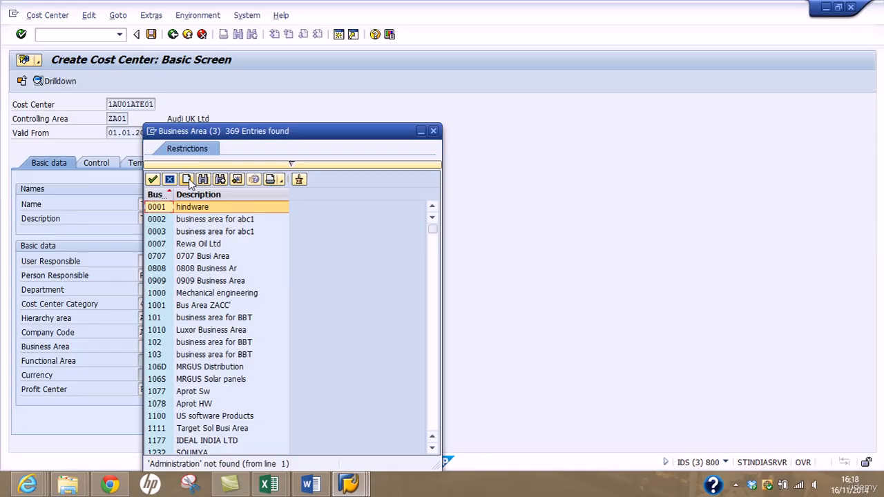
Start creating a business area from the value list without specifying a project, and open the Define Business Area customizing activity.
left_click(189, 178)
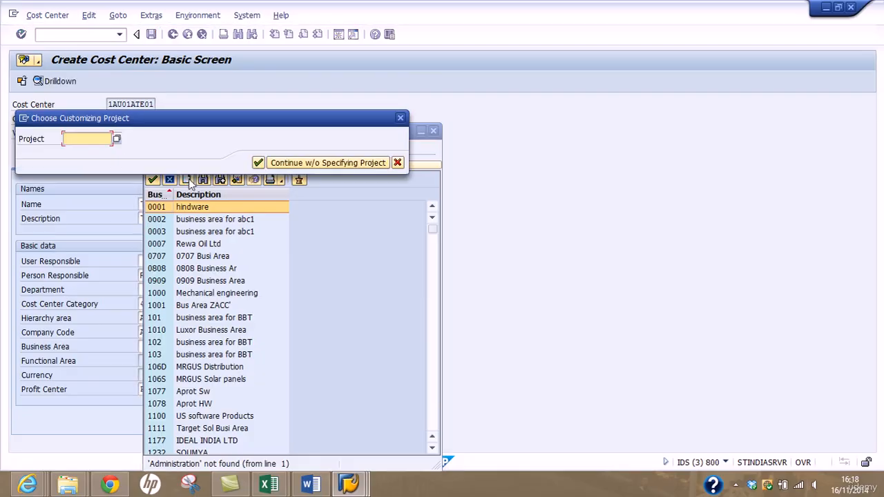
left_click(301, 163)
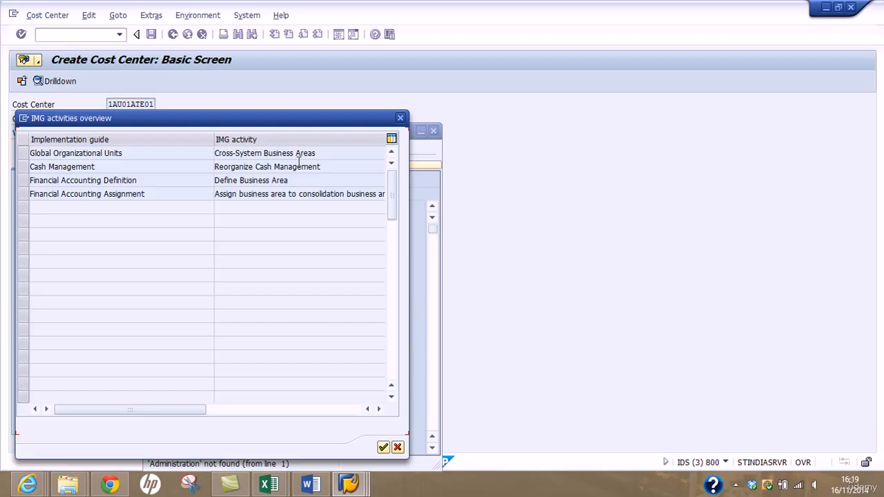
double_click(261, 180)
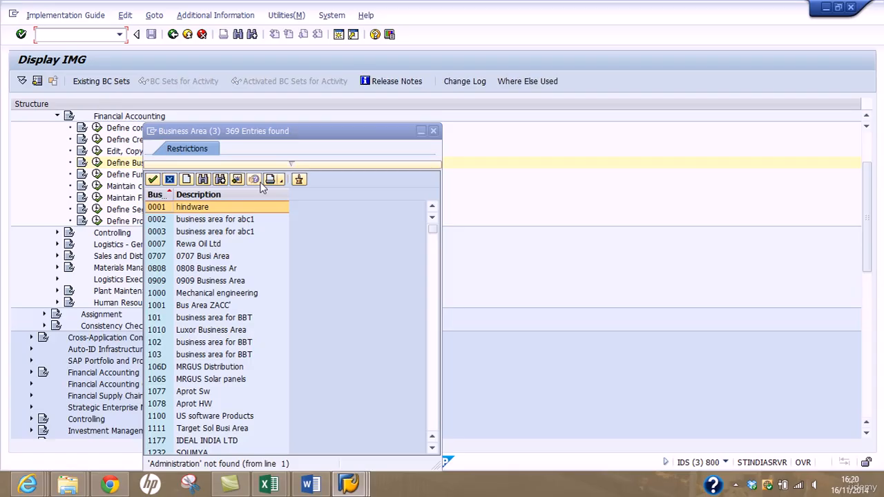
left_click_drag(357, 131, 522, 152)
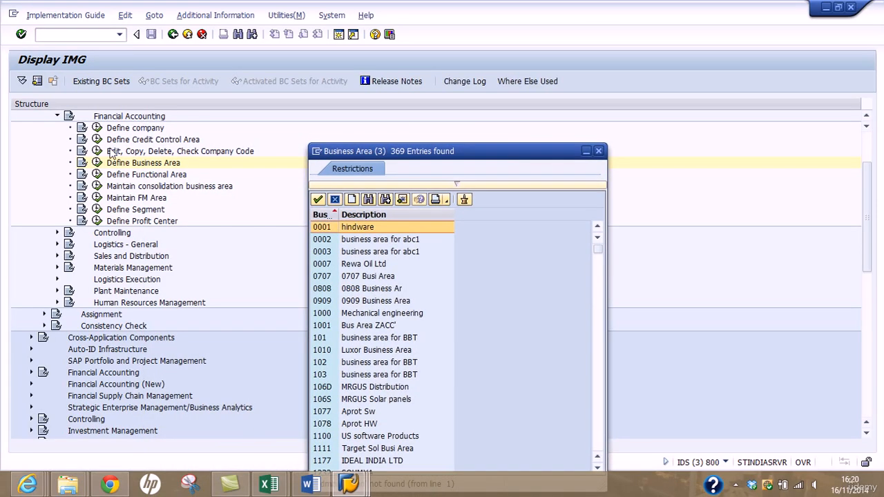
left_click(100, 162)
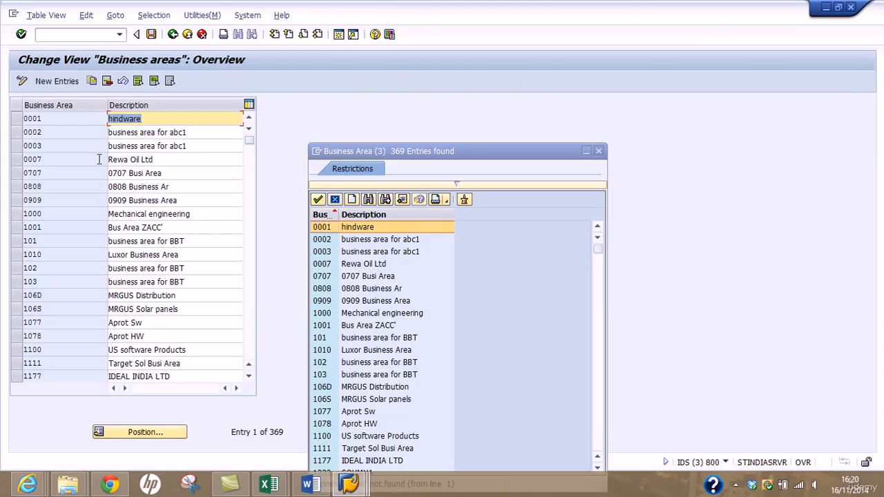
left_click(61, 83)
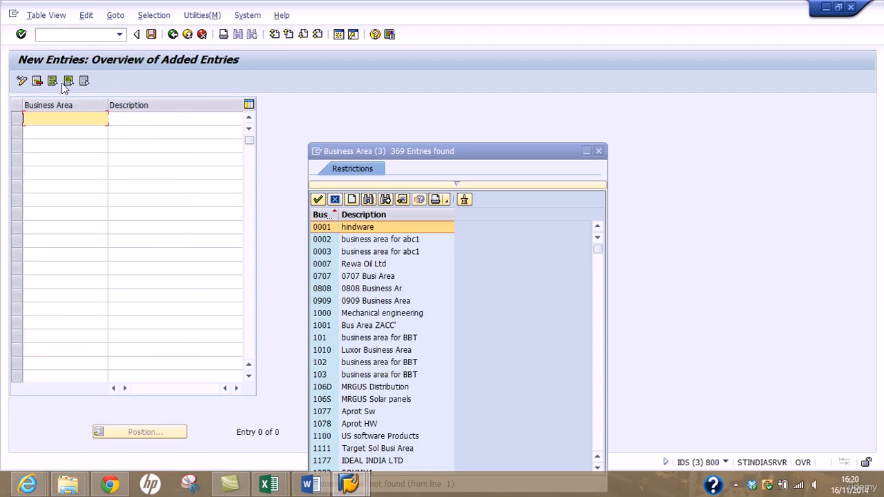
type("Ad")
key("BackSpace")
type("DMN")
key("Tab")
type("Admin")
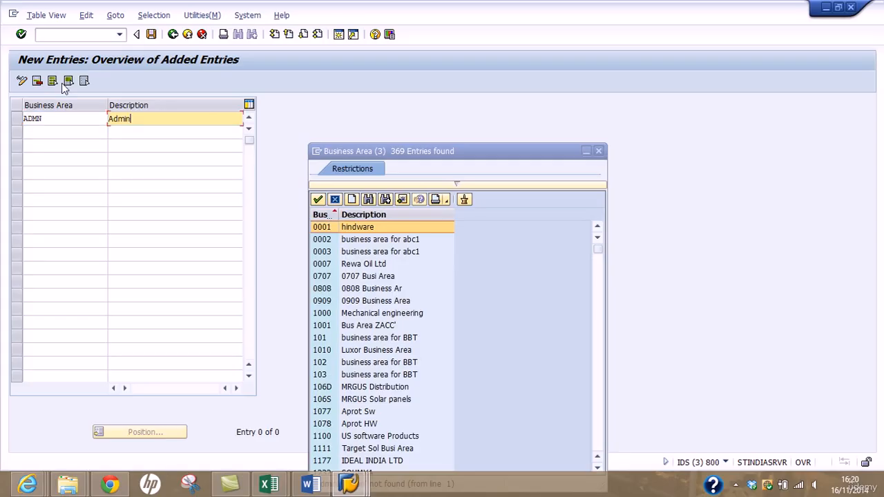
type("istration Expenses")
key("Return")
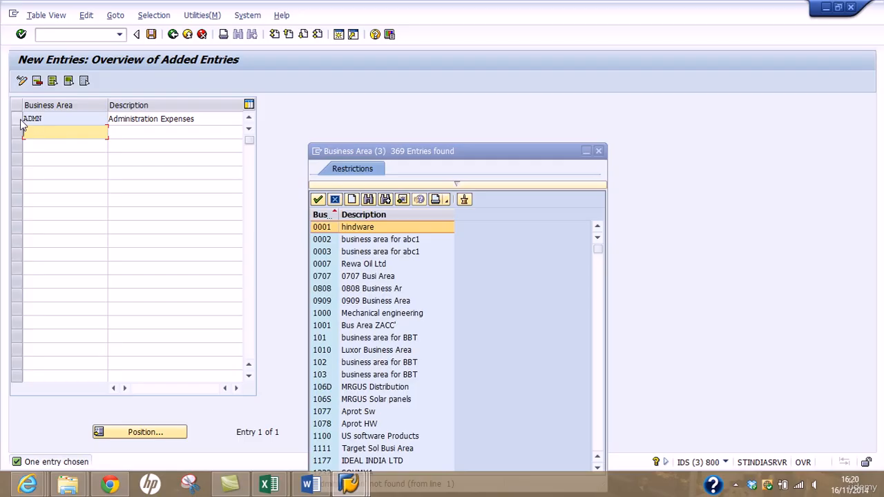
left_click(16, 118)
left_click(37, 81)
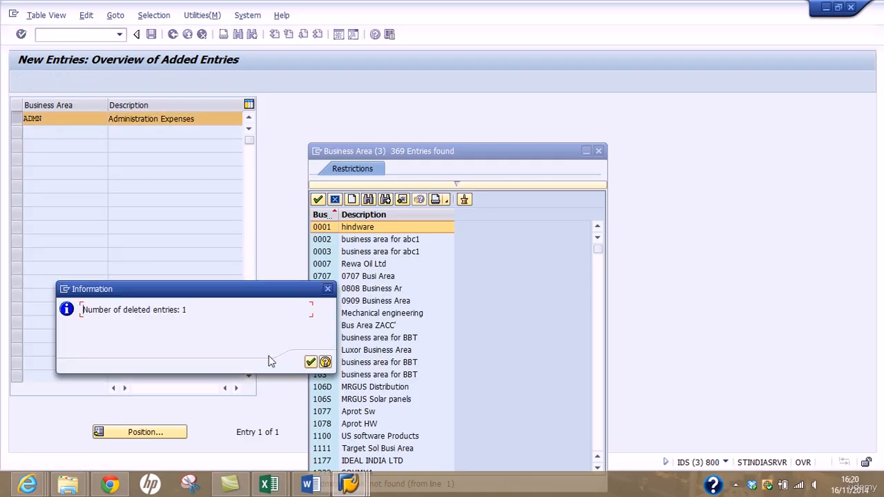
left_click(315, 363)
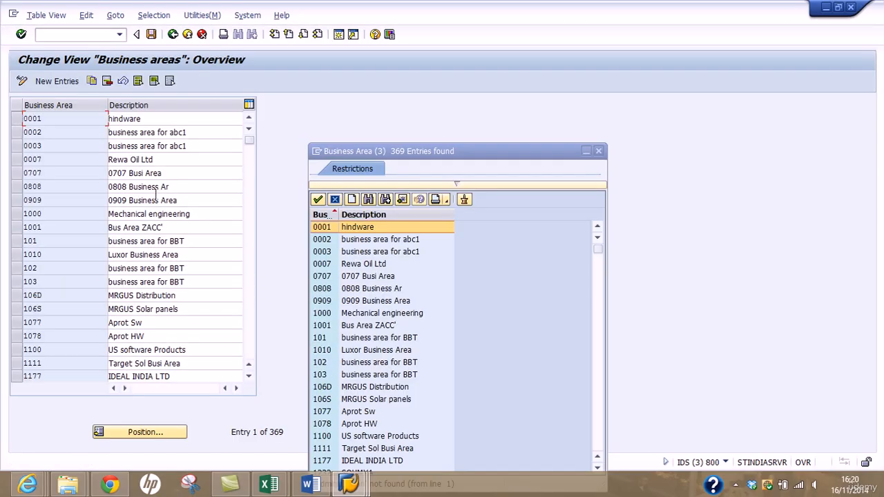
Add a new business area AU05 with the description Administration Expenses.
left_click(66, 81)
type("A")
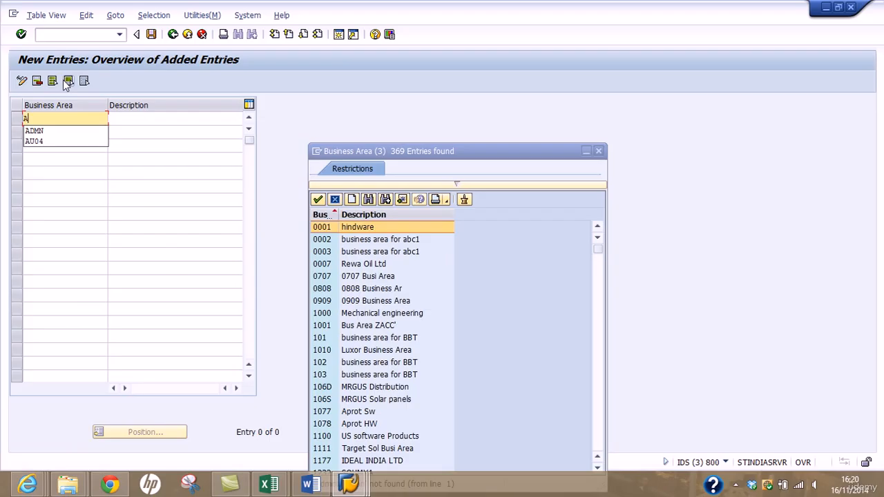
type("U05")
key("Tab")
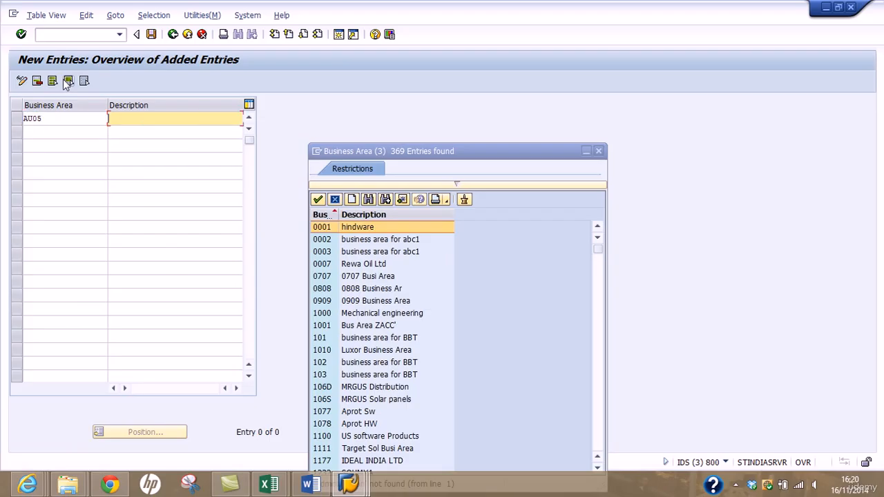
type("A")
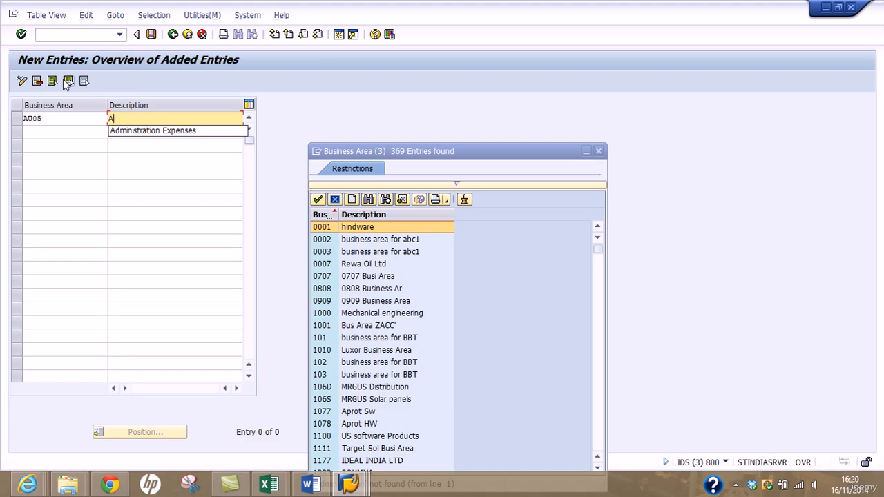
key("Down")
key("Return")
key("Return")
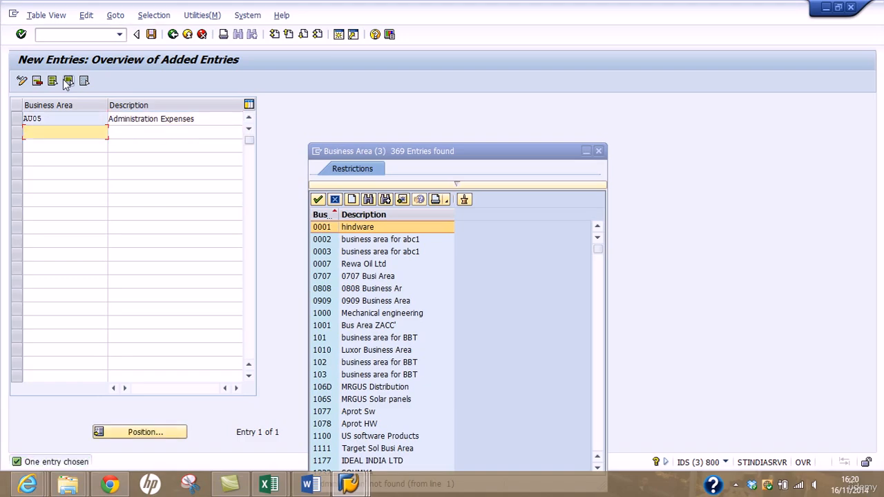
Save the new business area under own customizing request IDSK902038, Define Business Area, and return to the business areas overview.
left_click(152, 34)
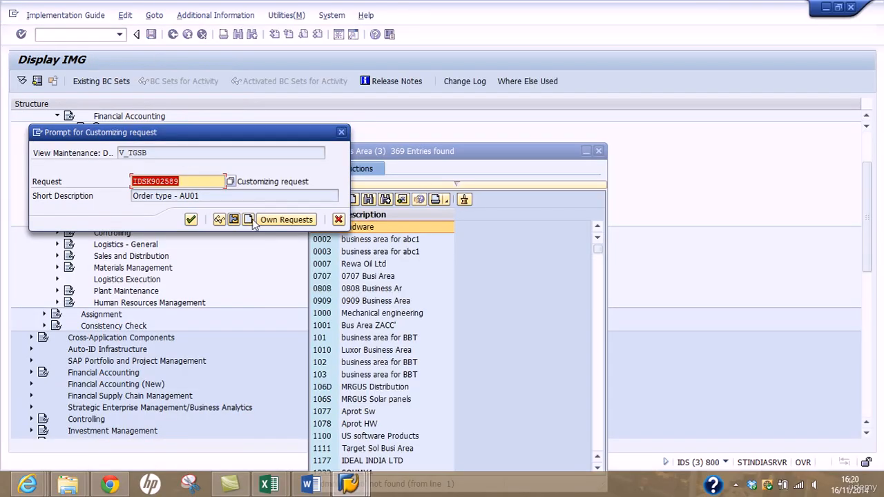
left_click(274, 221)
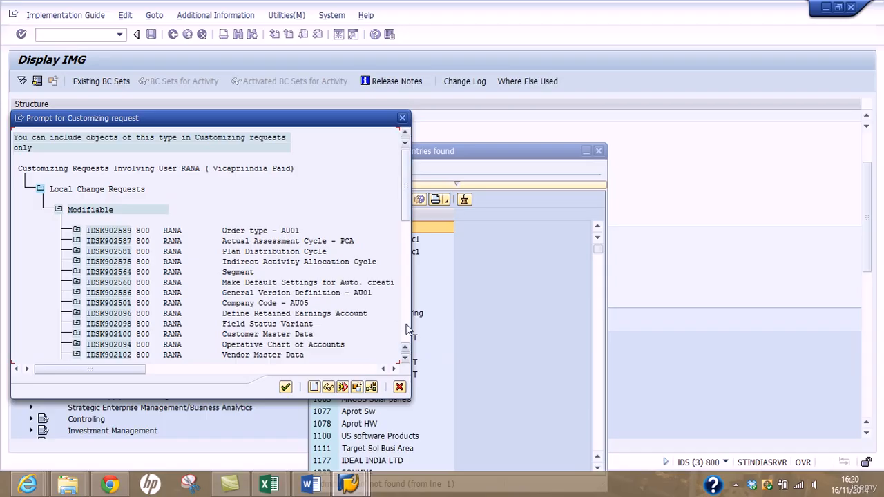
left_click(406, 329)
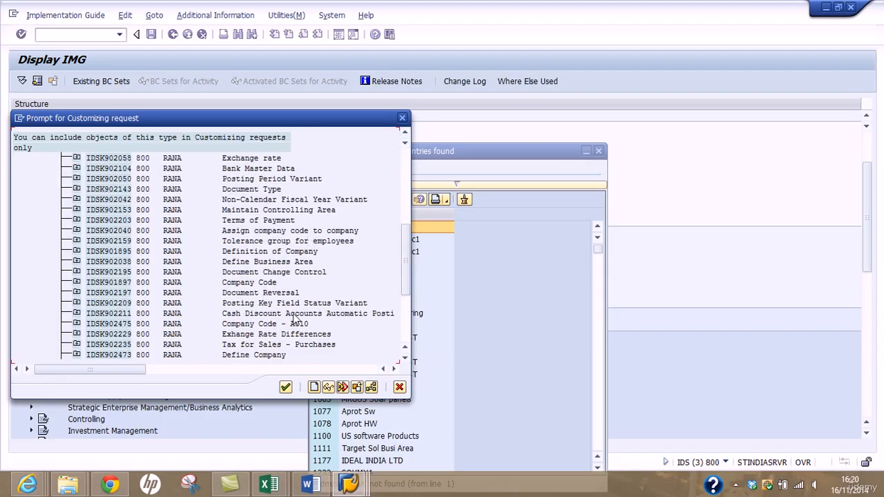
left_click(405, 358)
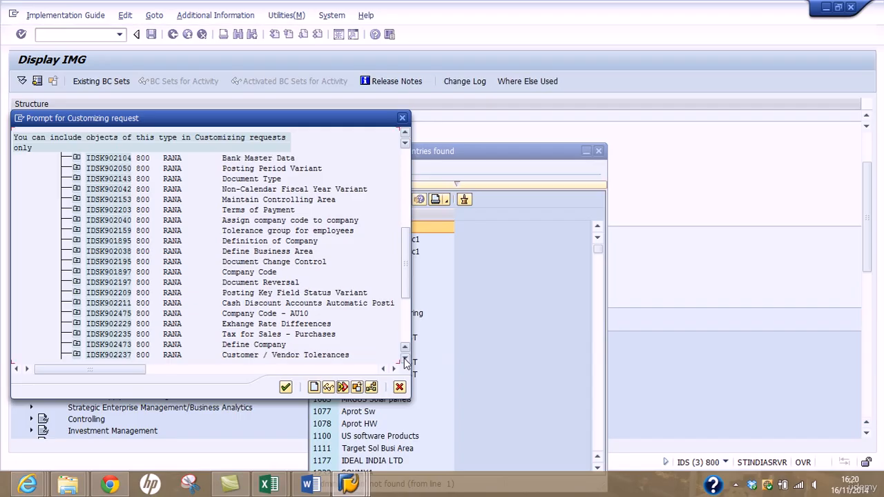
left_click(404, 358)
left_click(404, 358)
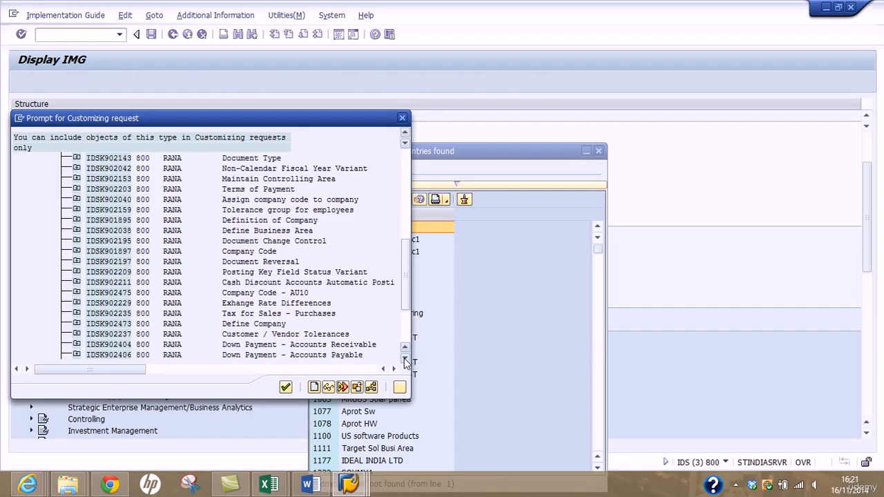
left_click(405, 358)
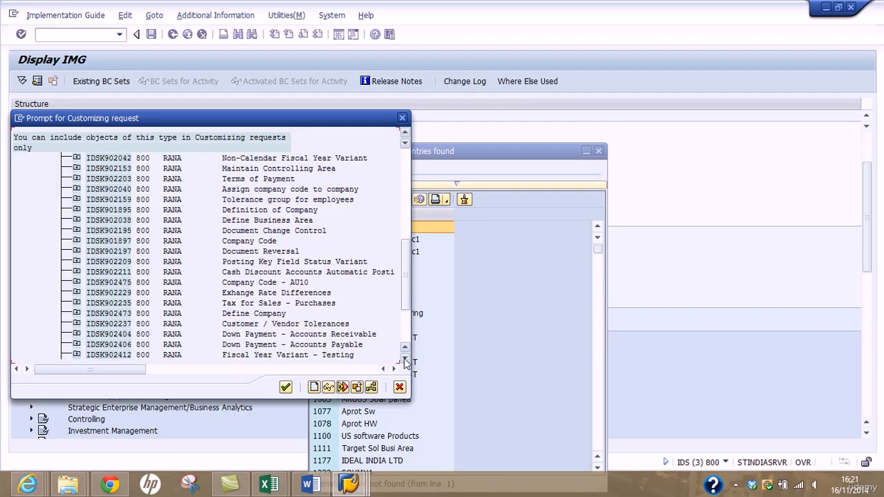
double_click(273, 220)
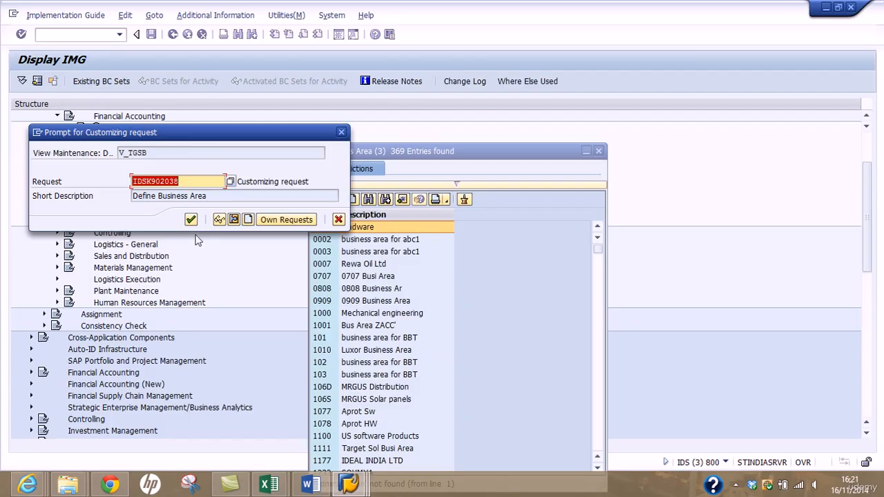
left_click(190, 219)
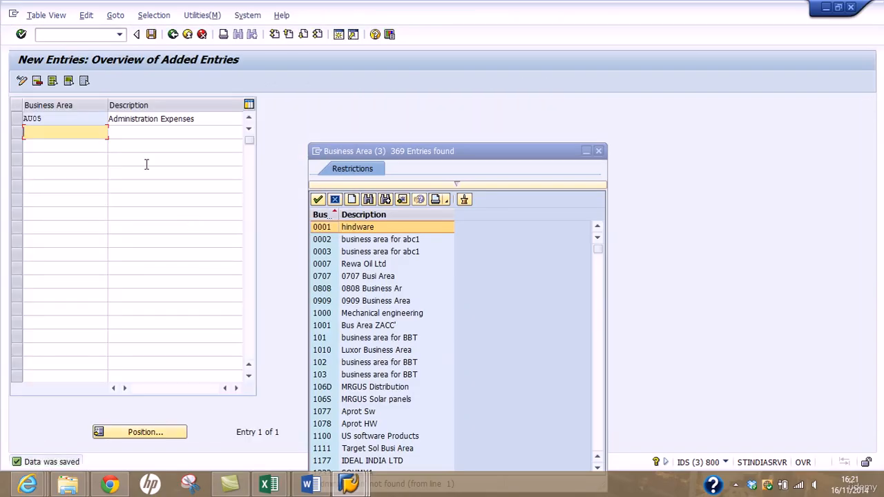
left_click(173, 34)
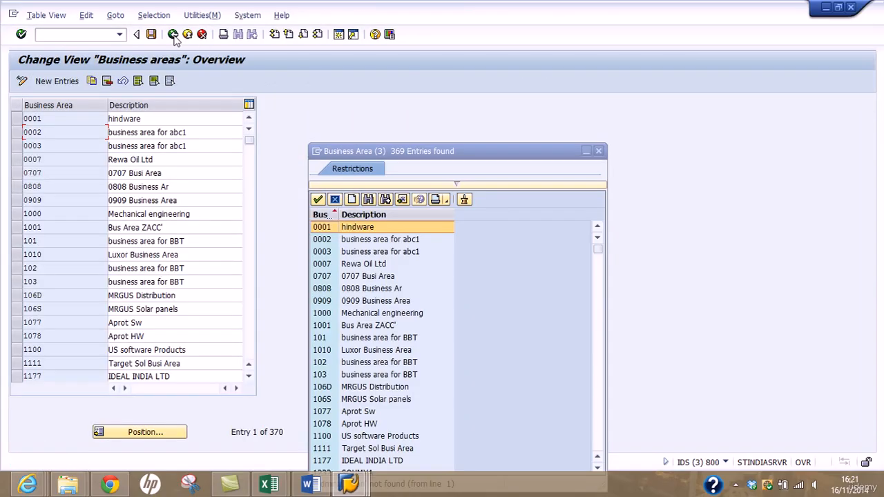
Open the assignment of business areas to consolidation business areas and assign AU05 to consolidation business area AUDI.
left_click(174, 34)
left_click(174, 35)
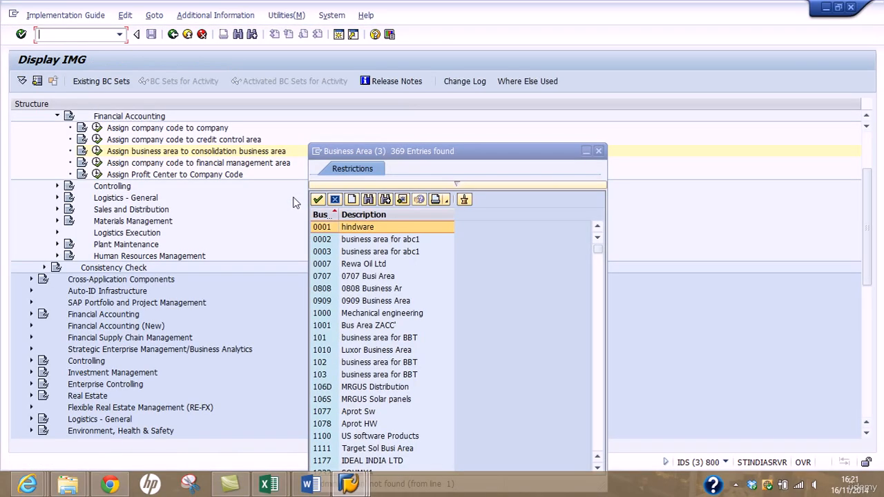
left_click(98, 150)
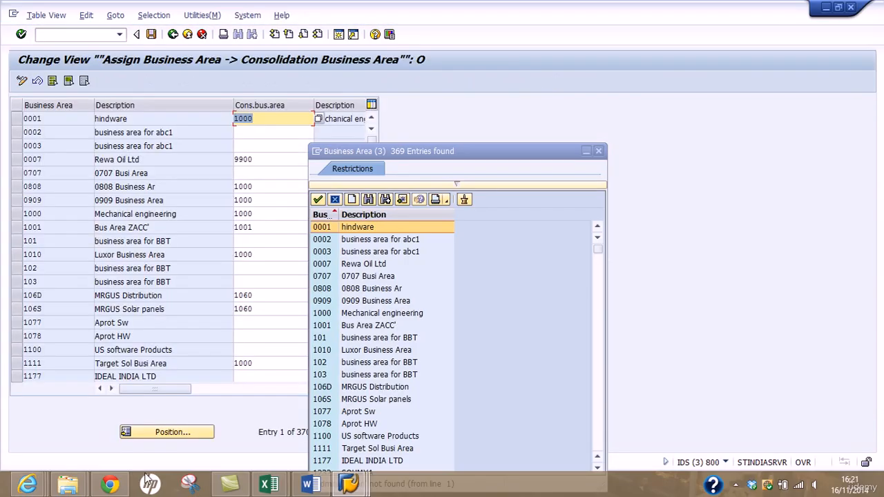
left_click(176, 435)
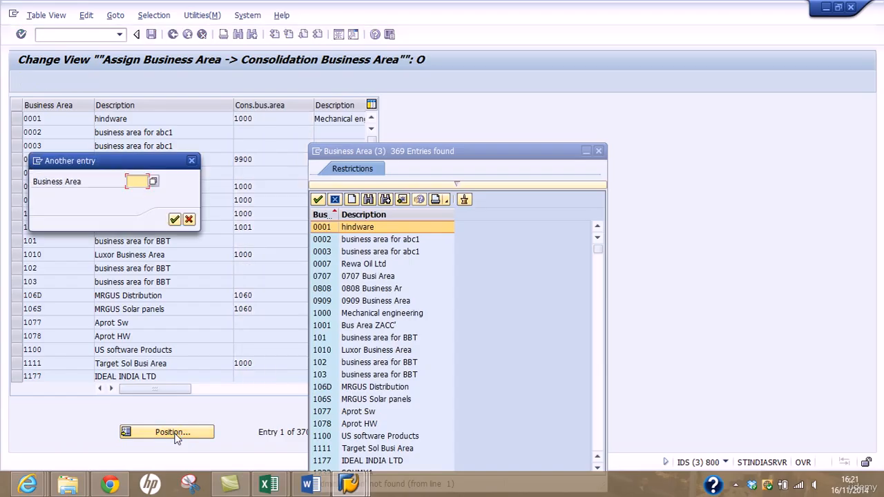
type("au05")
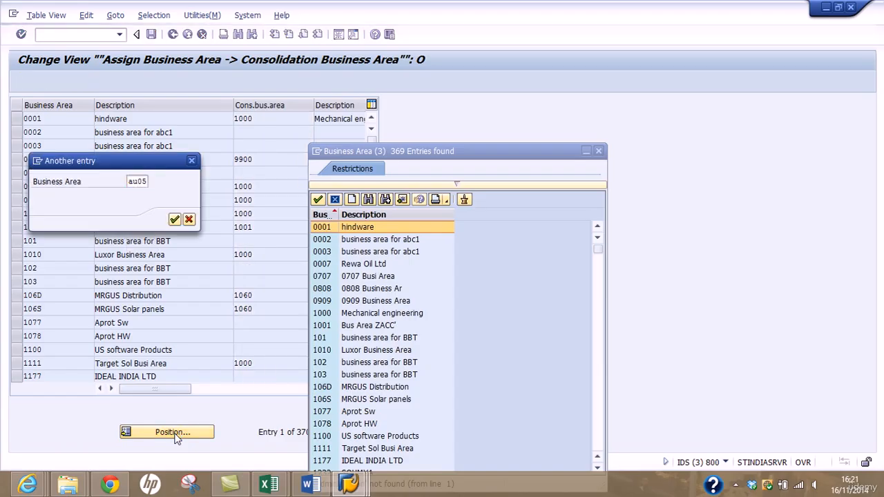
key("Return")
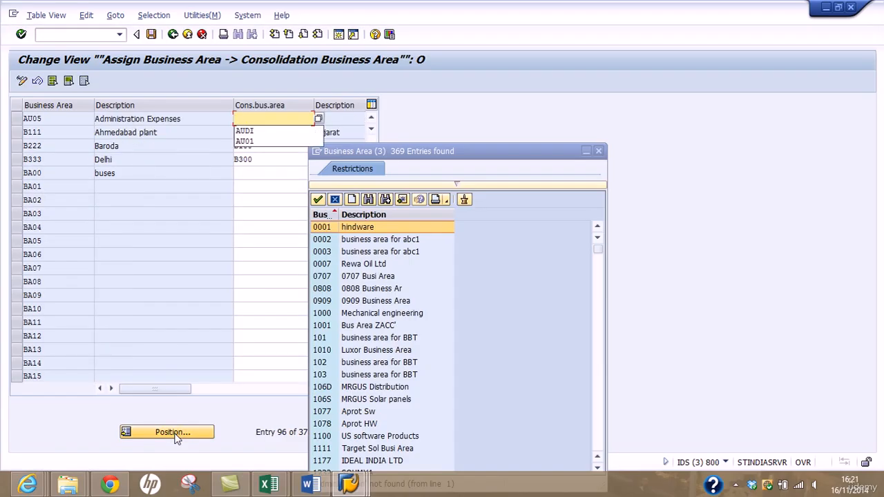
left_click(254, 132)
Save the assignment under customizing request IDSK902038, then leave customizing and close the business area value list.
left_click(151, 34)
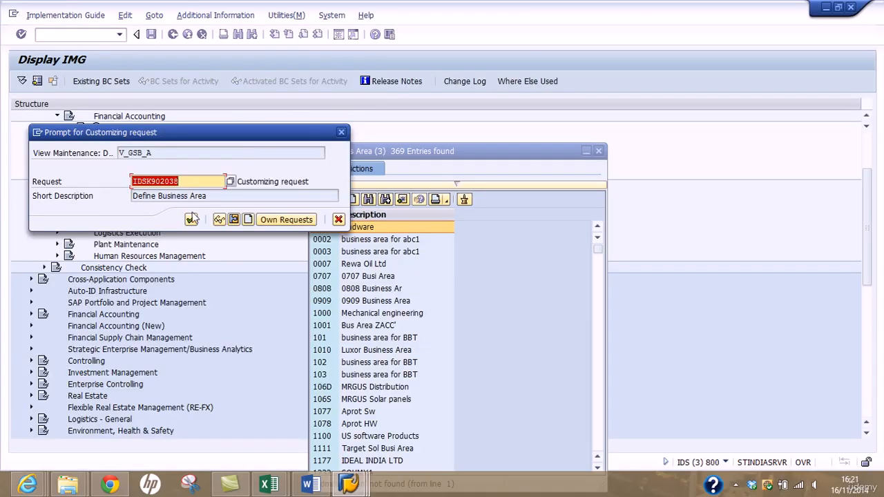
left_click(192, 219)
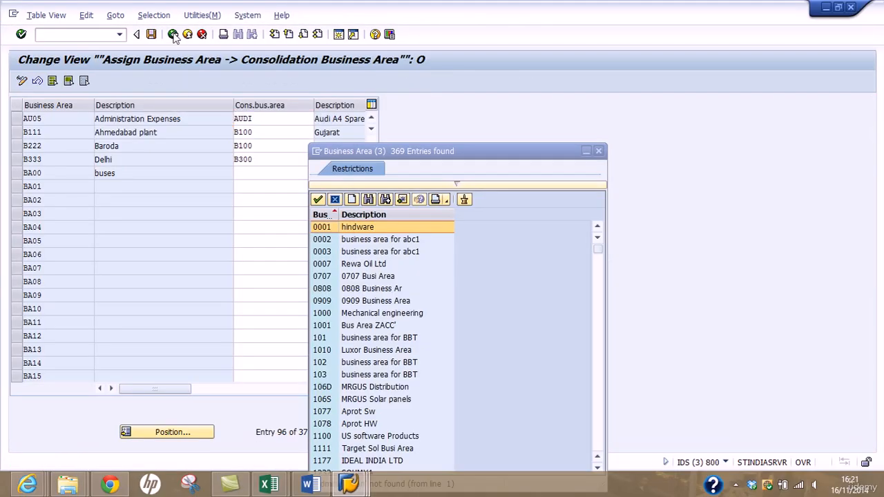
left_click(173, 35)
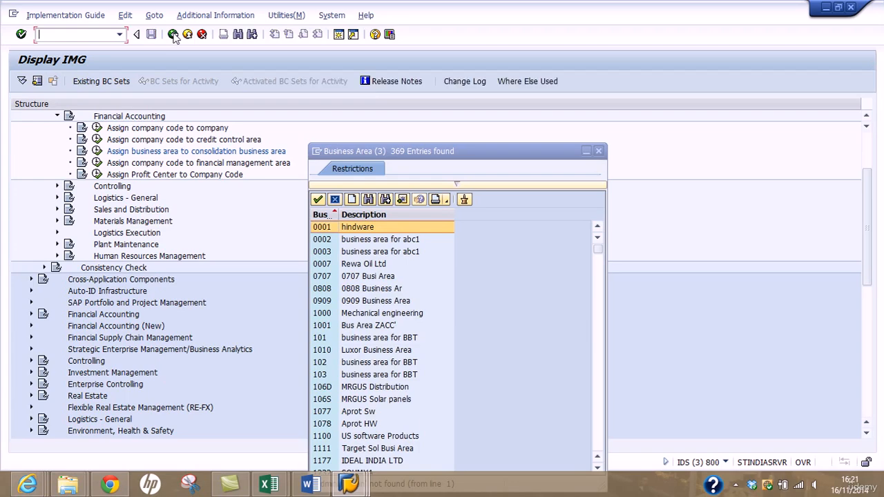
left_click(174, 34)
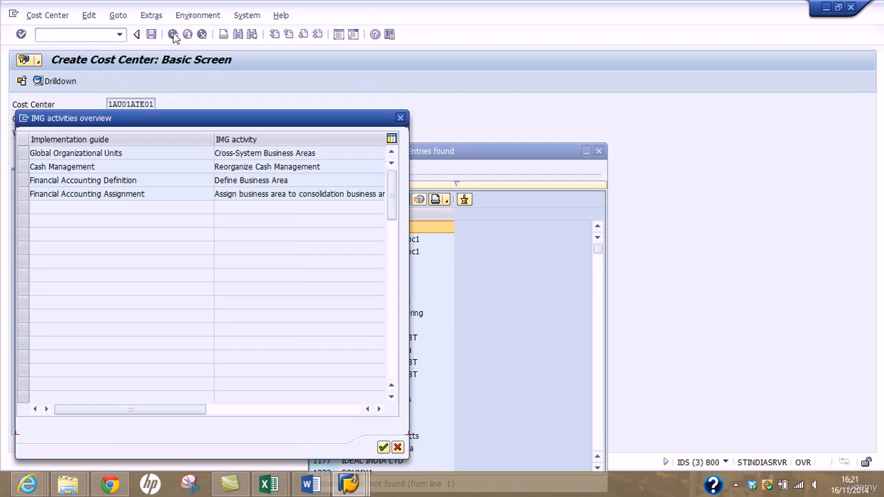
left_click(397, 447)
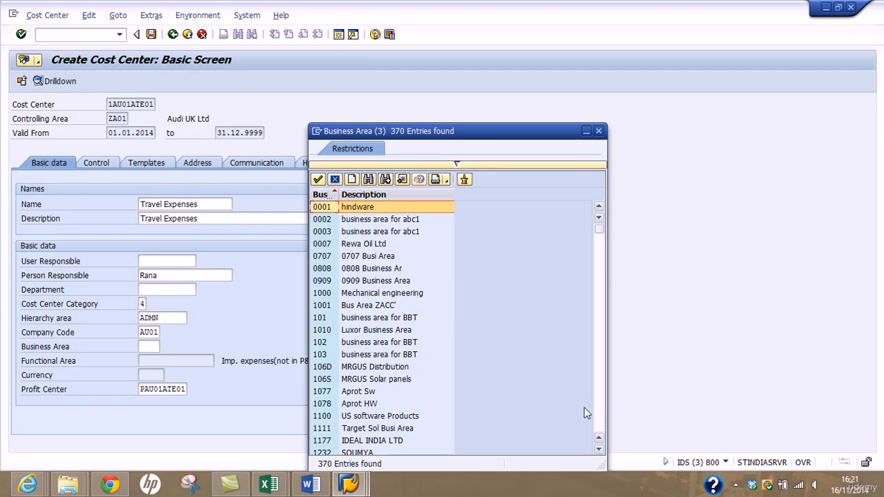
left_click(598, 131)
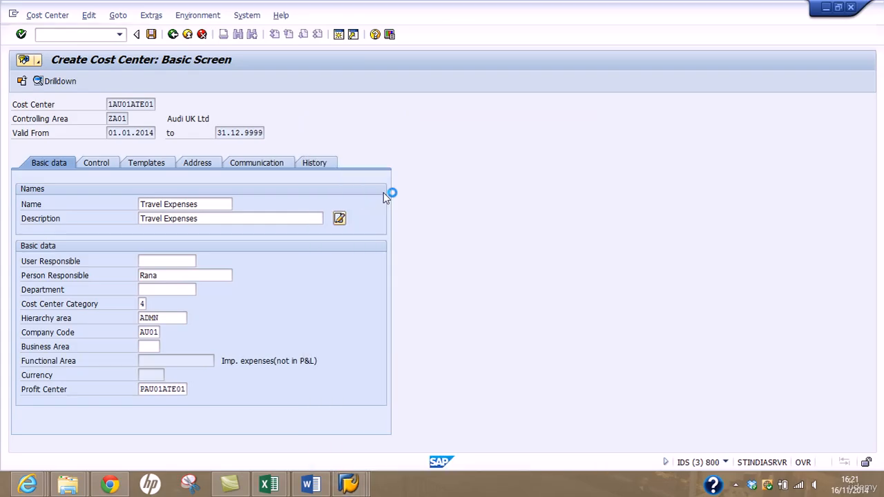
Set the business area of cost center 1AU01ATE01 to AU05 and save the cost center.
left_click(149, 347)
type("AU05")
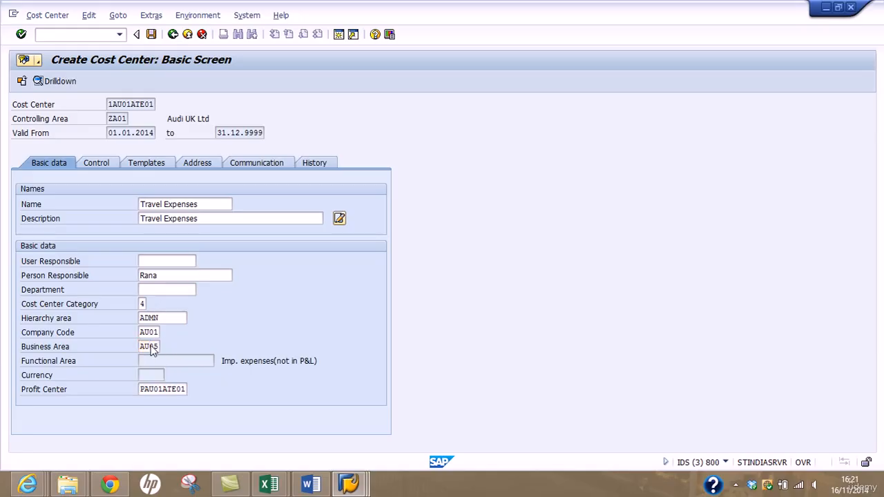
key("Return")
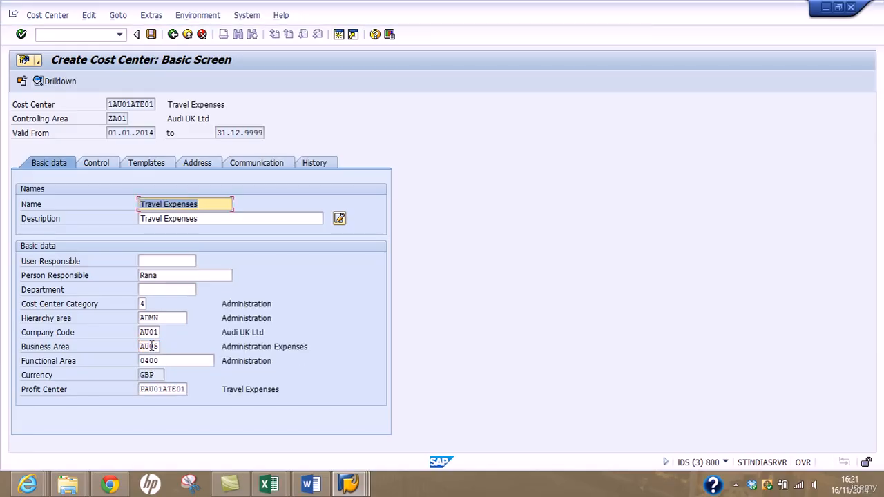
left_click(152, 35)
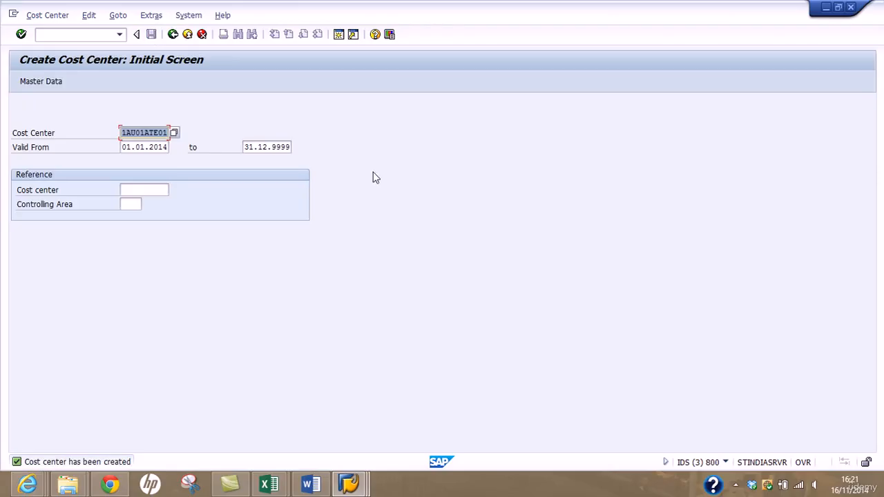
Switch to the session with model order $ADMN and open its settlement rule from the period-end closing data.
left_click(367, 487)
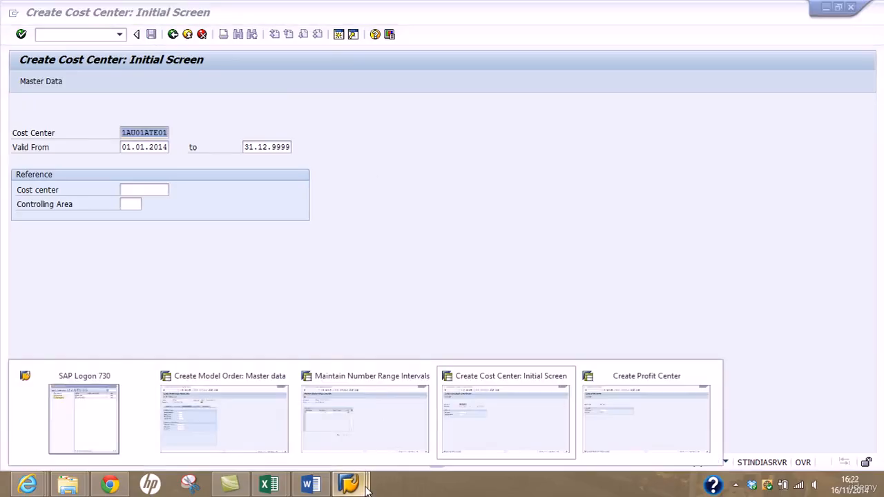
left_click(221, 450)
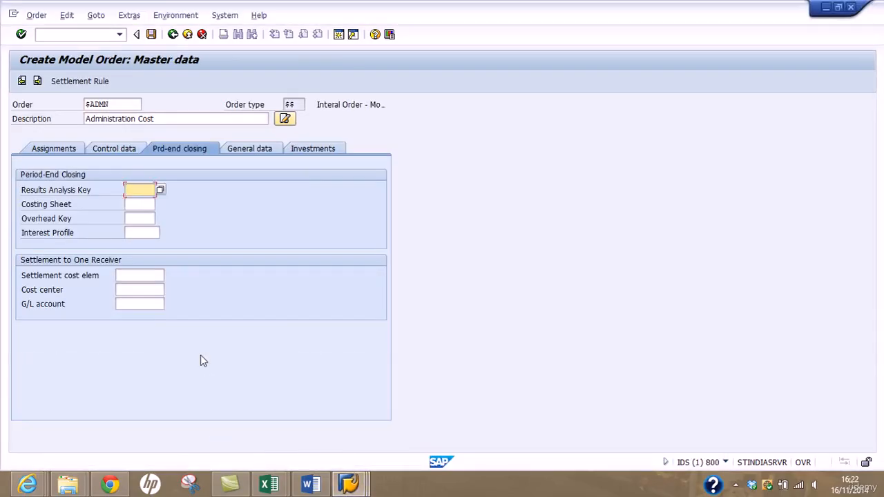
left_click(158, 275)
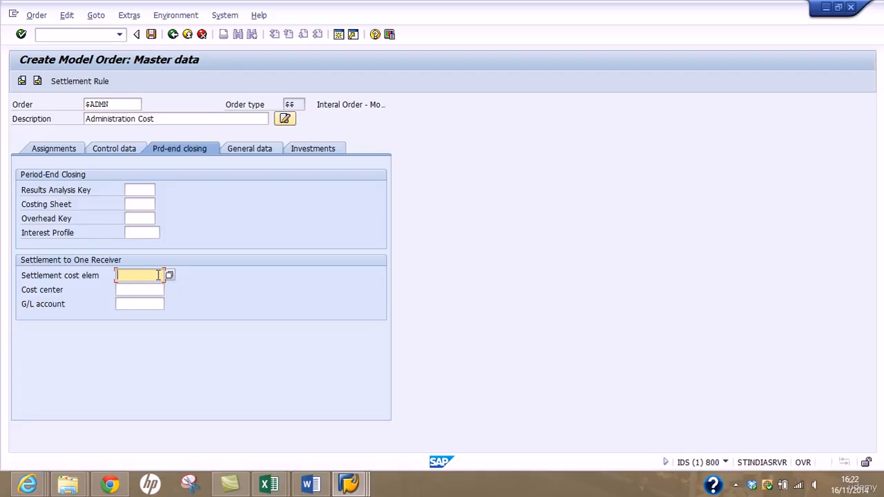
left_click(84, 81)
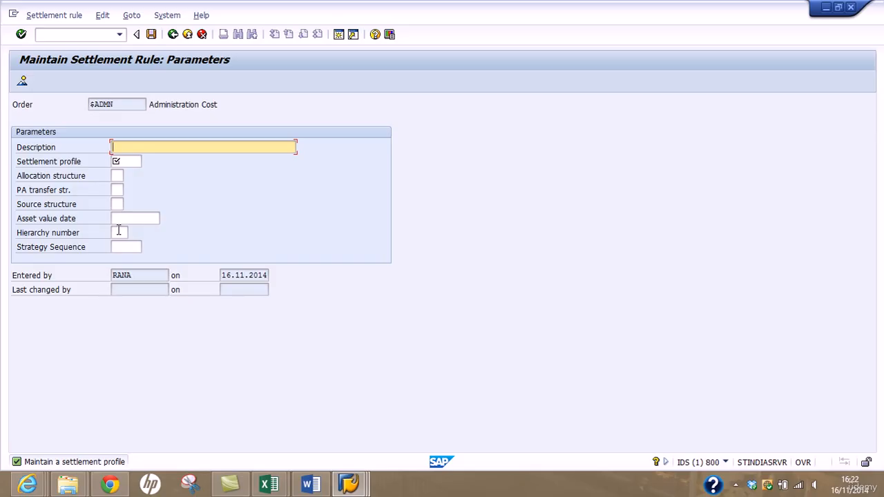
Pick a settlement profile from the value list for $ADMN and go to the settlement rule's distribution rules overview.
left_click(172, 34)
left_click(172, 33)
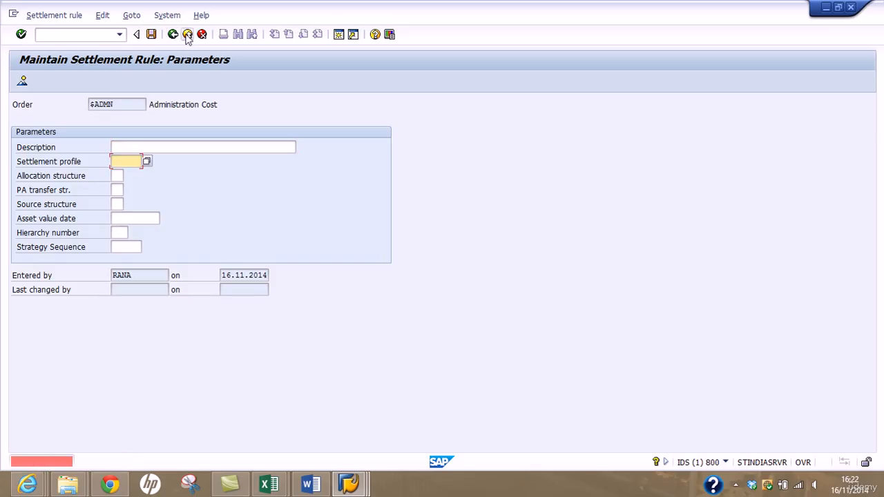
left_click(148, 162)
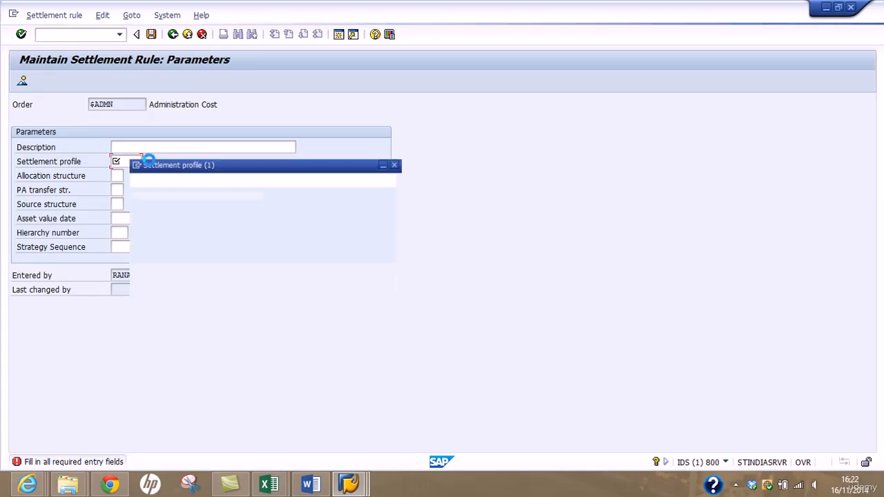
double_click(139, 219)
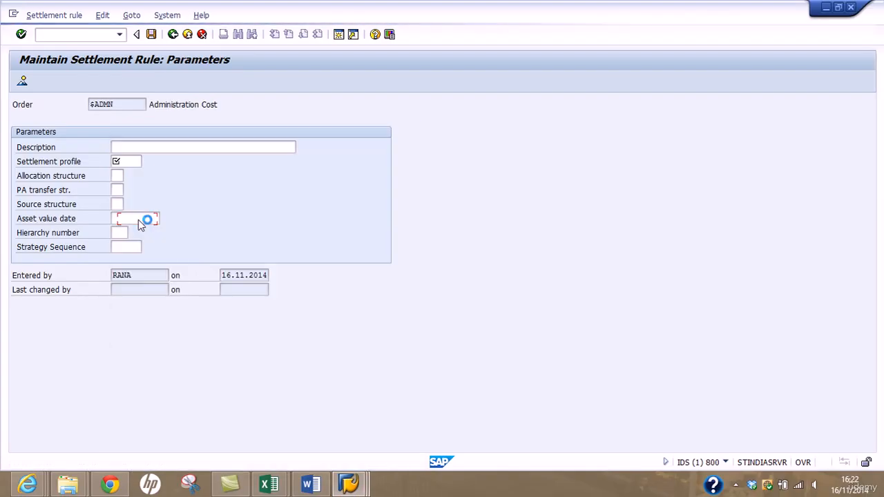
left_click(173, 34)
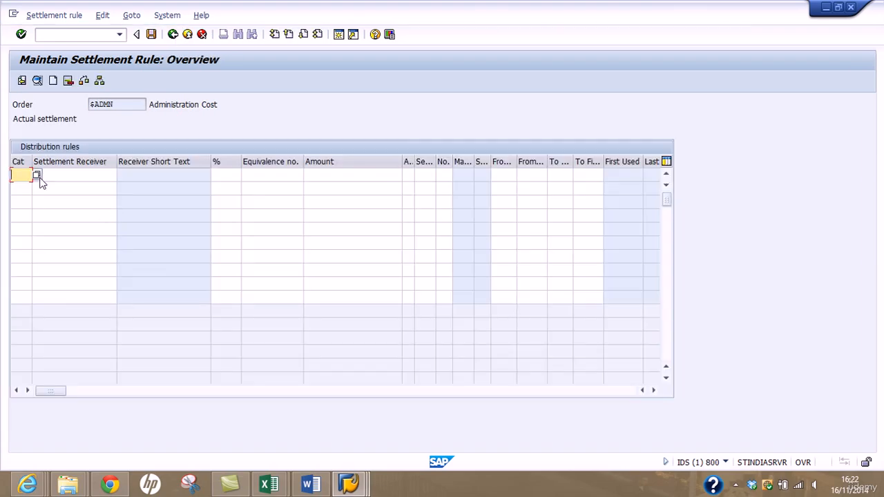
Set the first distribution rule's category to CTR and search its settlement receiver among cost centers of controlling area ZA01, company code AU01.
left_click(37, 175)
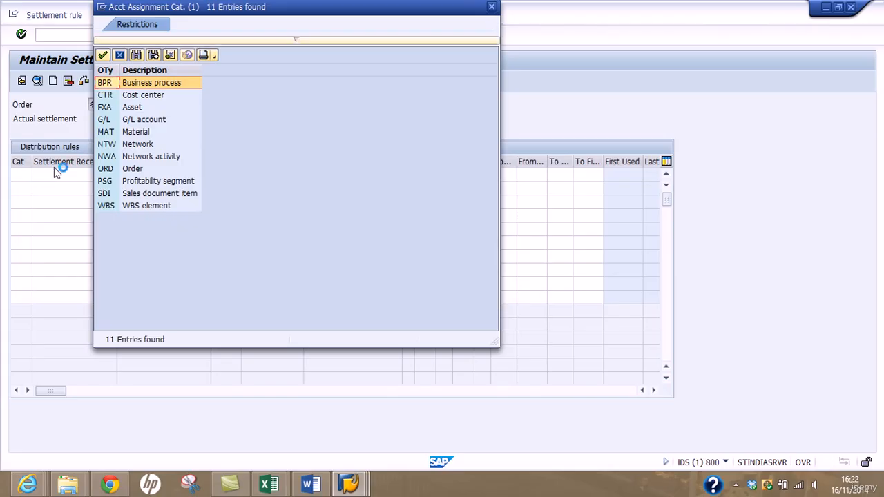
double_click(116, 94)
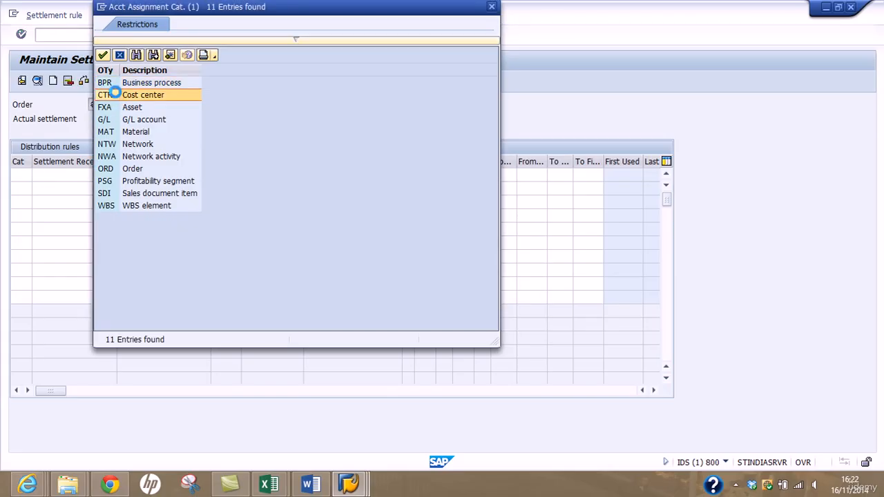
left_click(104, 175)
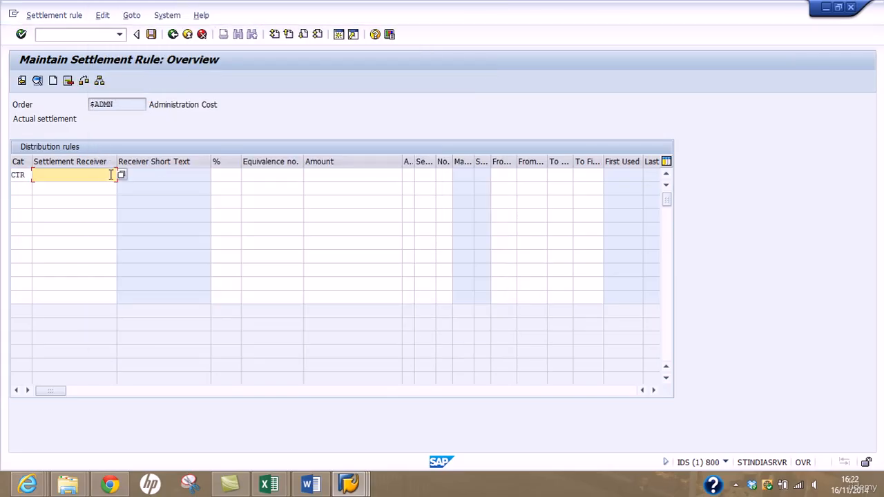
left_click(114, 174)
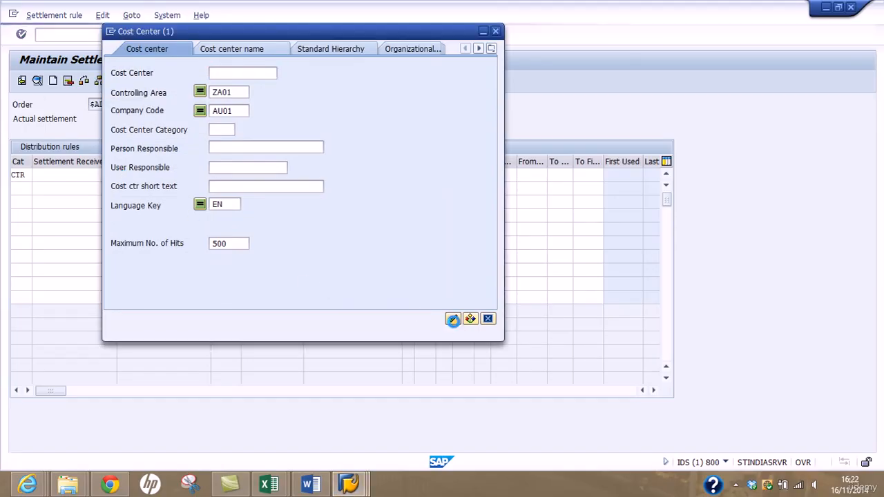
left_click(453, 319)
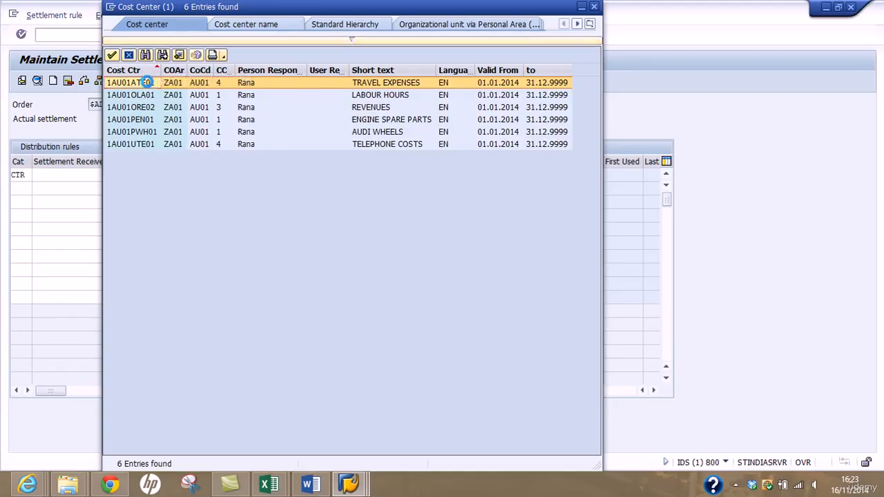
Set the order's settlement receiver to cost center 1AU01ATE01 at 100 percent and return to the order master data.
double_click(149, 84)
left_click(223, 175)
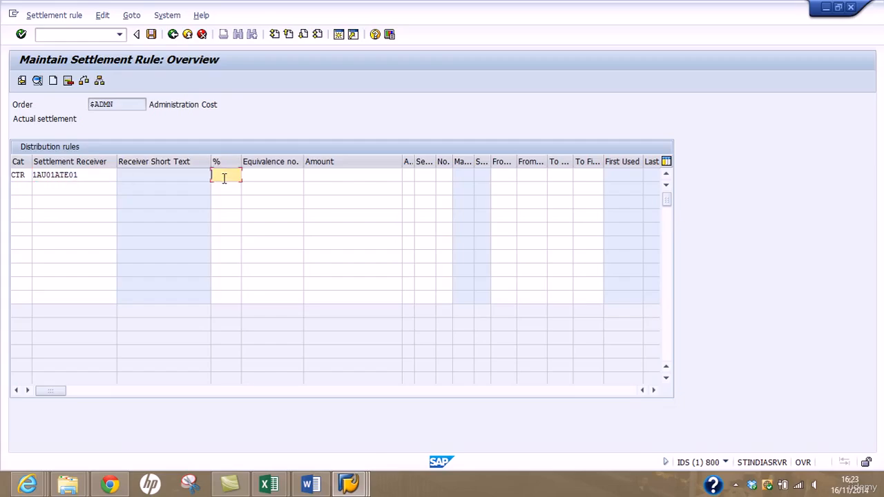
type("100.0")
key("BackSpace")
key("Return")
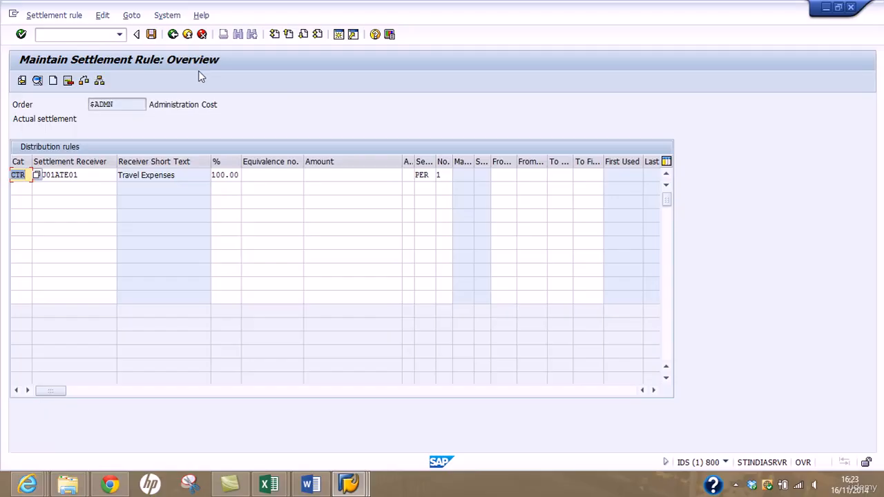
left_click(172, 35)
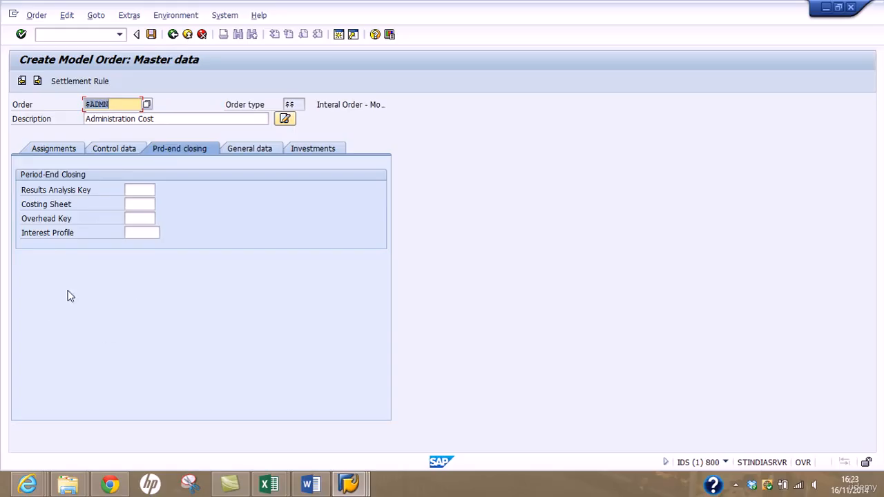
Review the model order's settlement rule, general data, investment and assignment details.
left_click(100, 81)
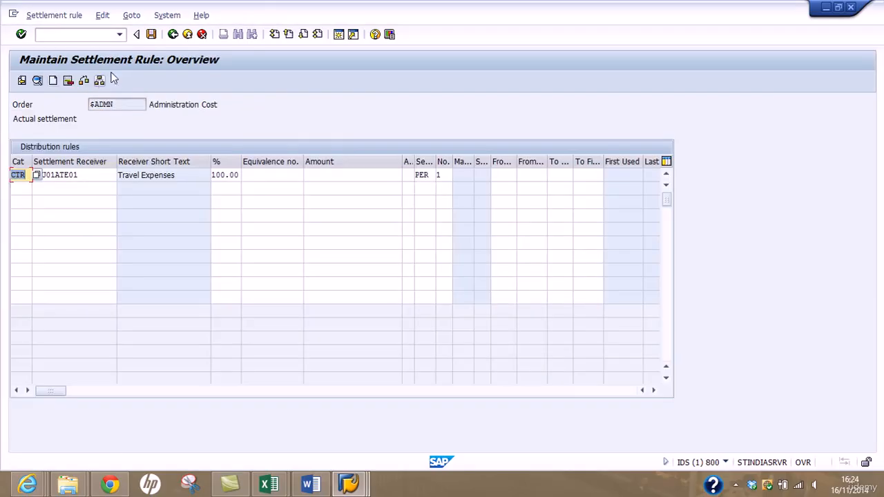
left_click(173, 34)
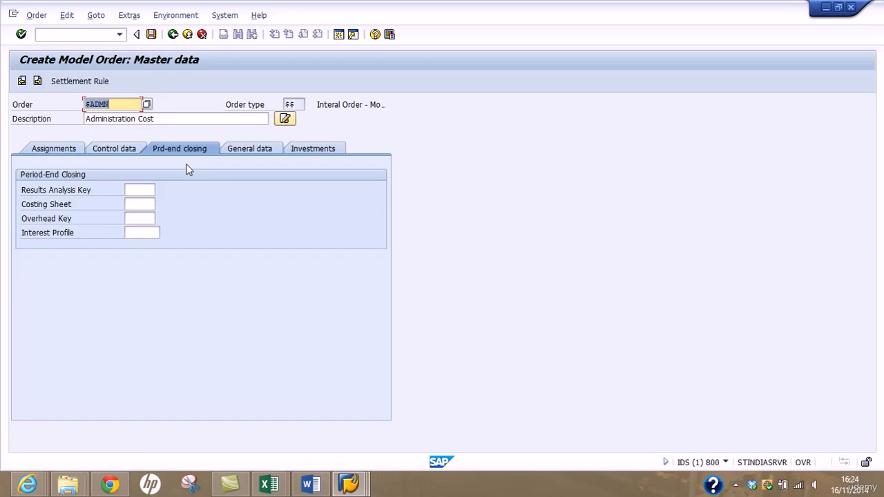
left_click(241, 153)
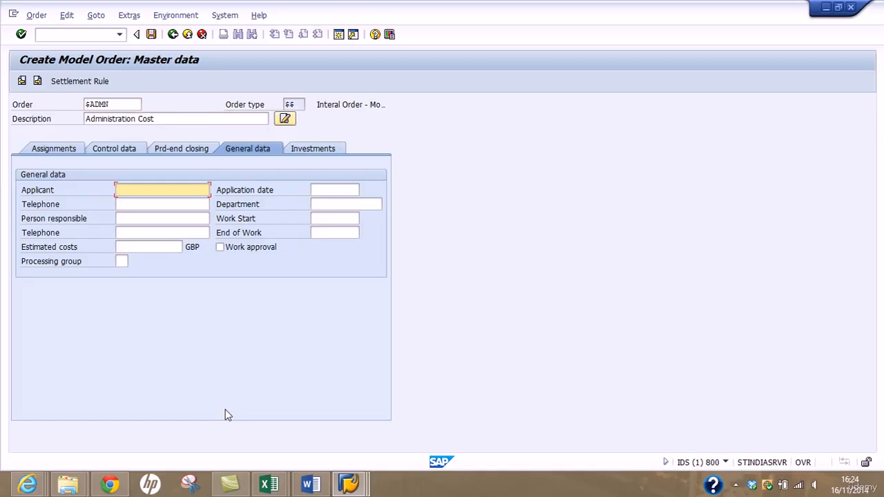
left_click(328, 150)
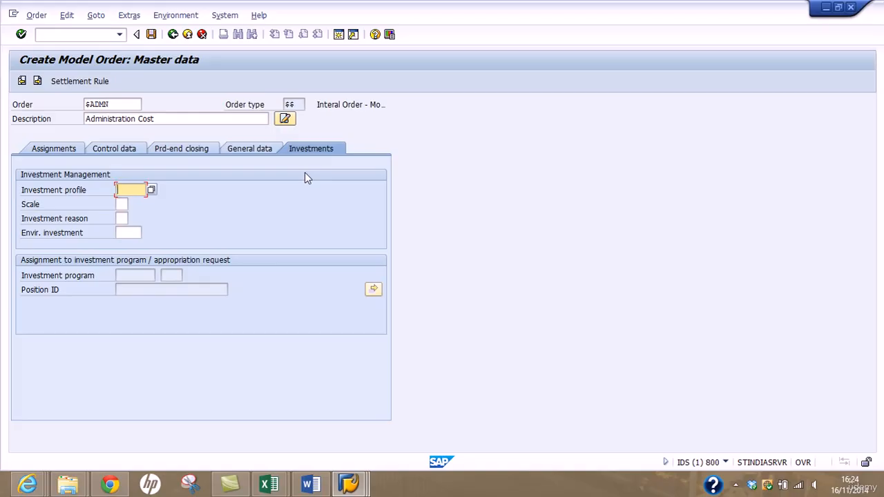
left_click(58, 148)
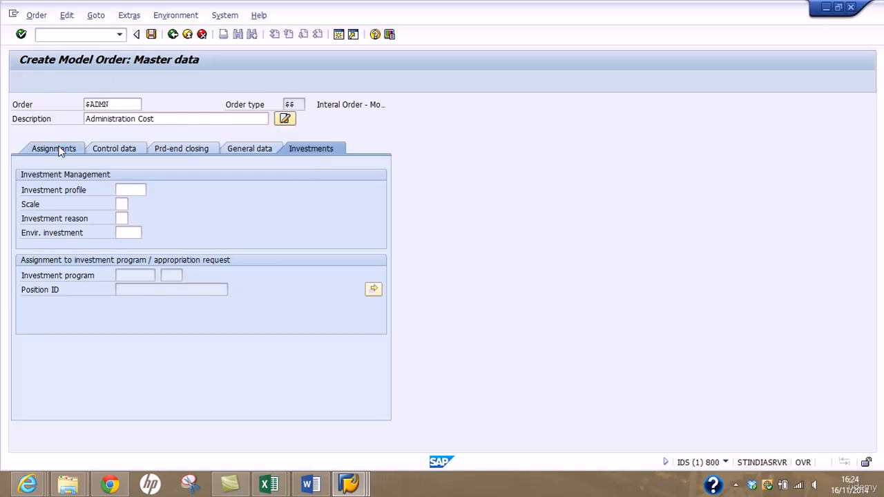
left_click_drag(132, 105, 74, 113)
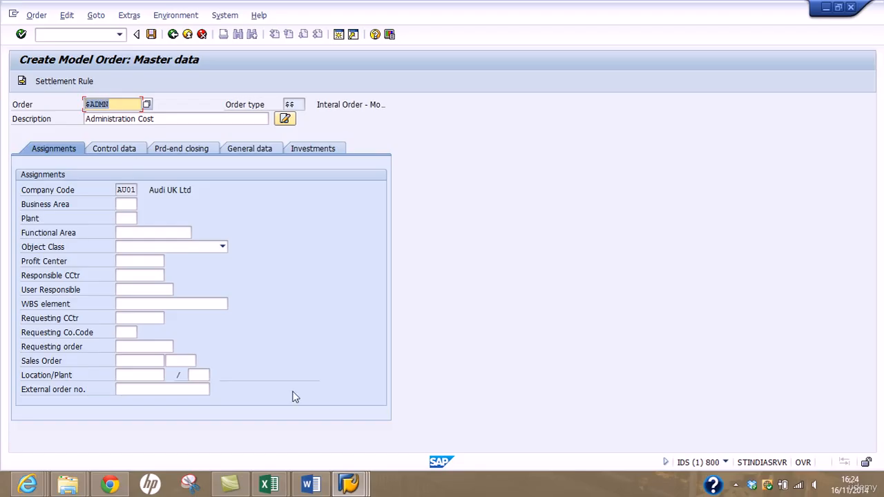
Switch to the Training Notes workbook in Excel and enter ZA01 and "Administration Travel Expeses" beside Order Type in row 87.
mouse_move(269, 483)
left_click(224, 431)
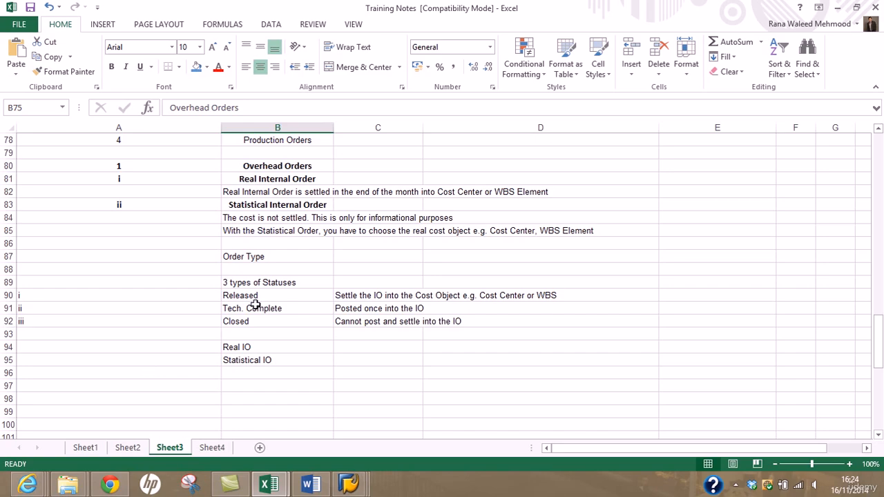
left_click(351, 256)
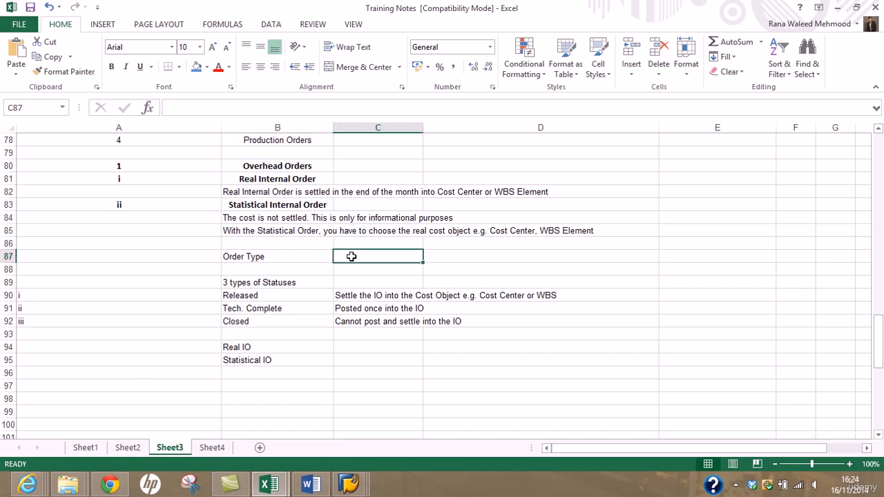
type("ZA01")
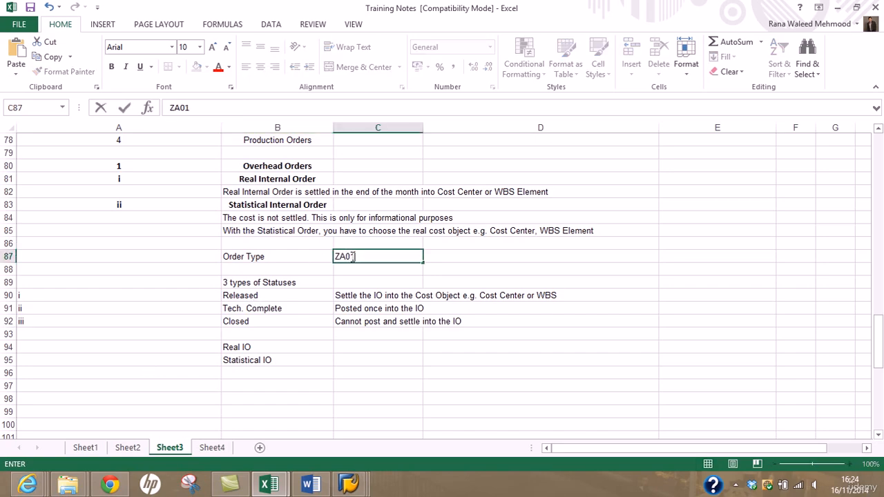
key("Tab")
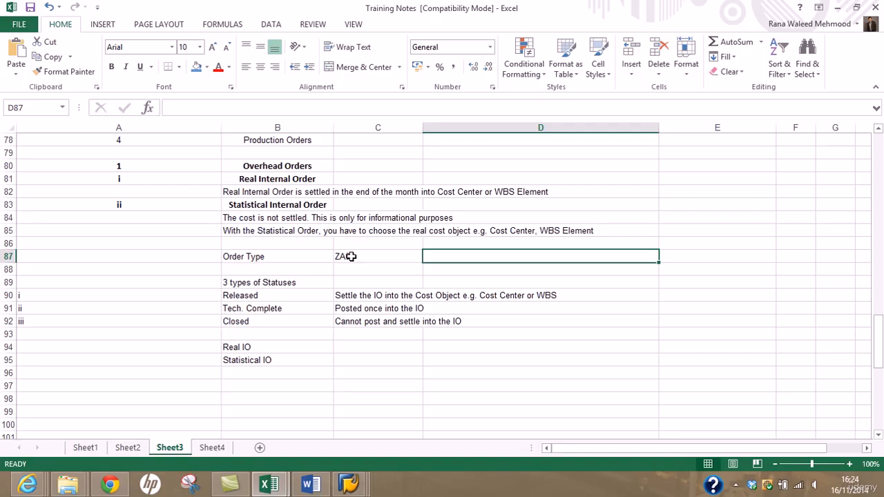
type("Administr")
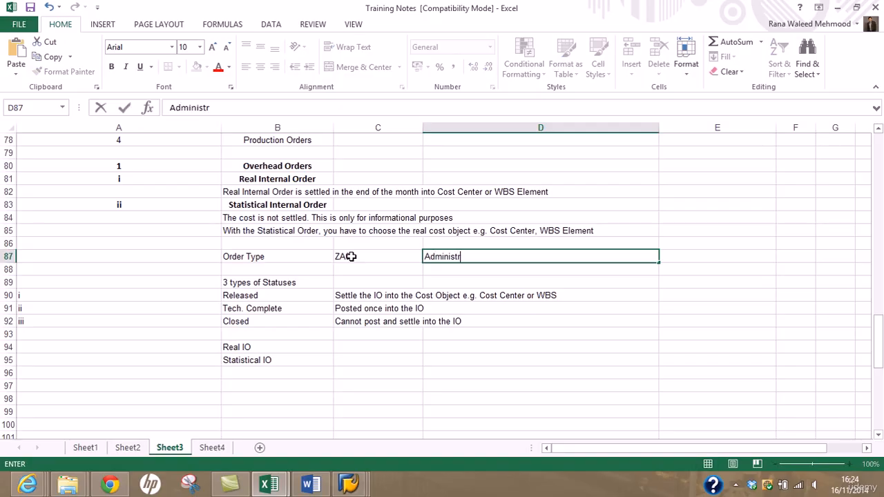
type("ation Trave")
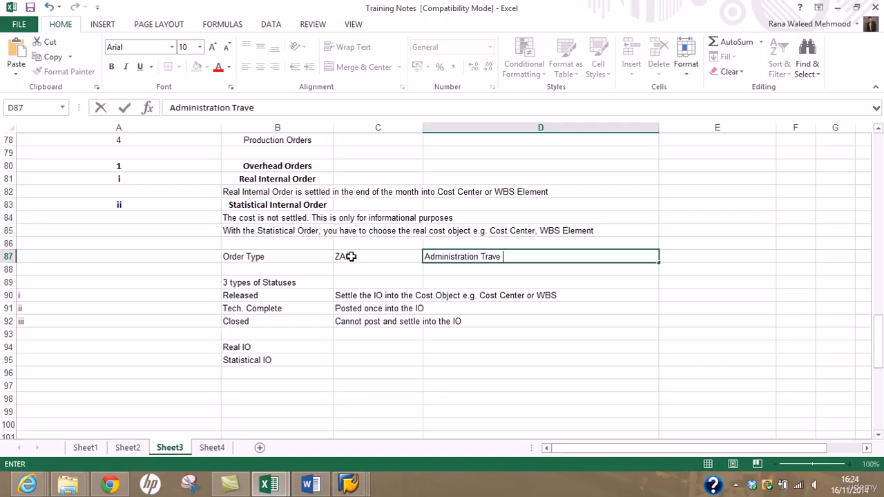
key("BackSpace")
type("l Expeses")
key("Return")
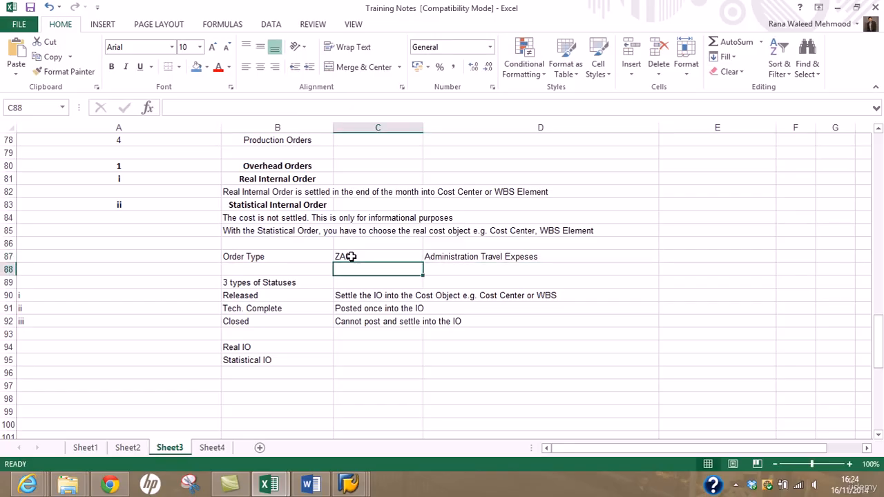
Add "Model Order", "$ADMN" and "Travel Expenses" in row 88, and make the Order Type and Model Order labels bold.
left_click(274, 269)
type("Mo")
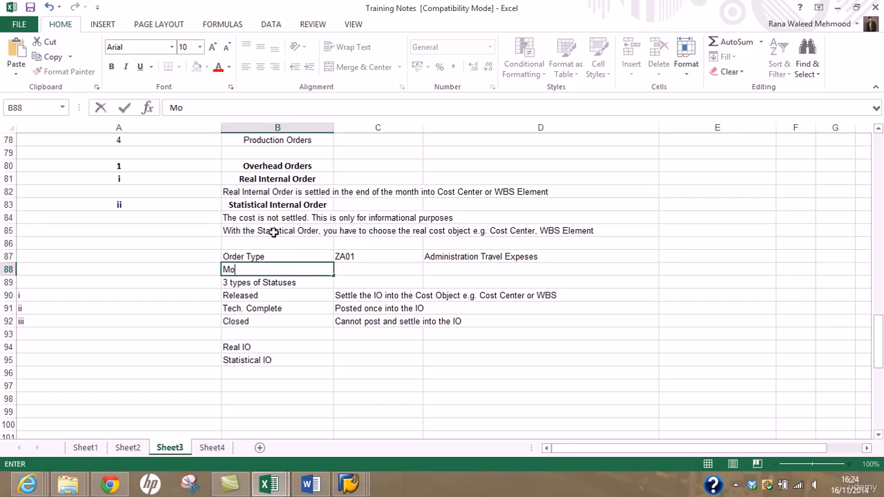
type("del Order")
key("Tab")
type("$")
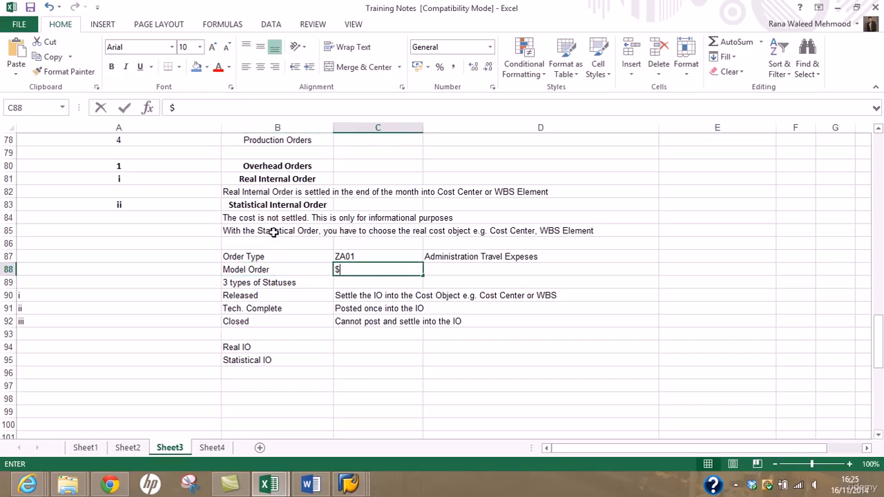
type("ADMN")
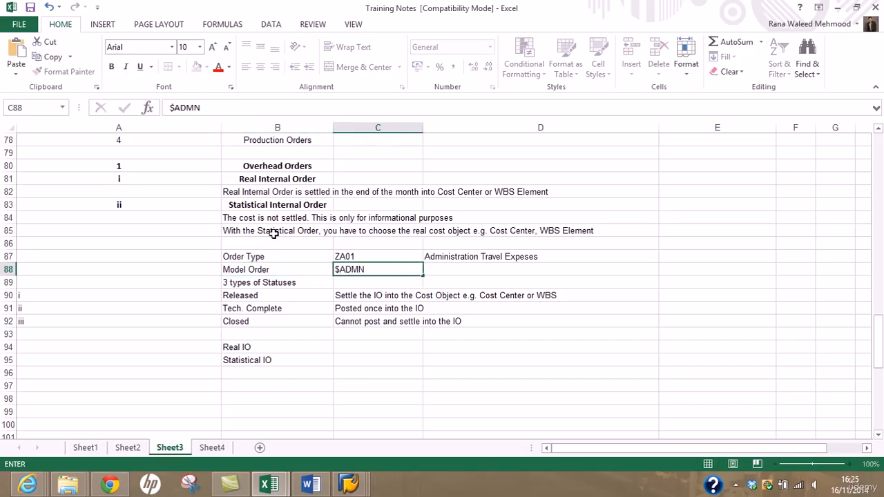
key("Tab")
type("Tr")
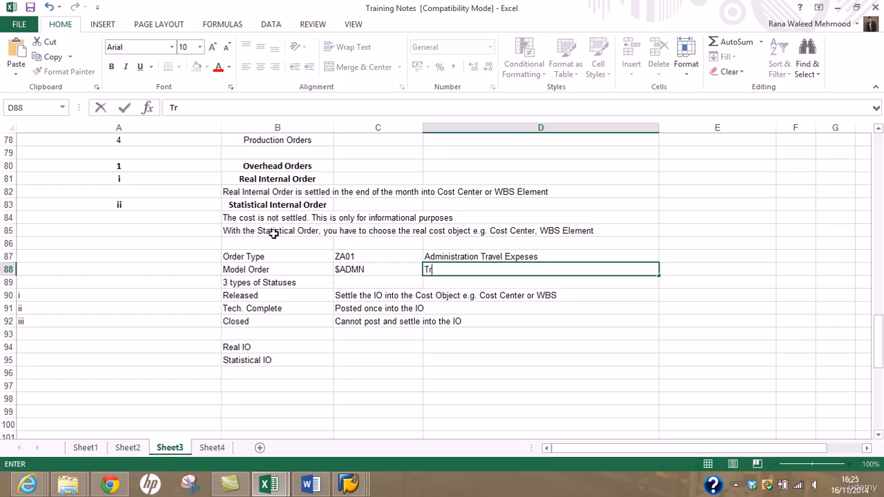
type("avel Expenses")
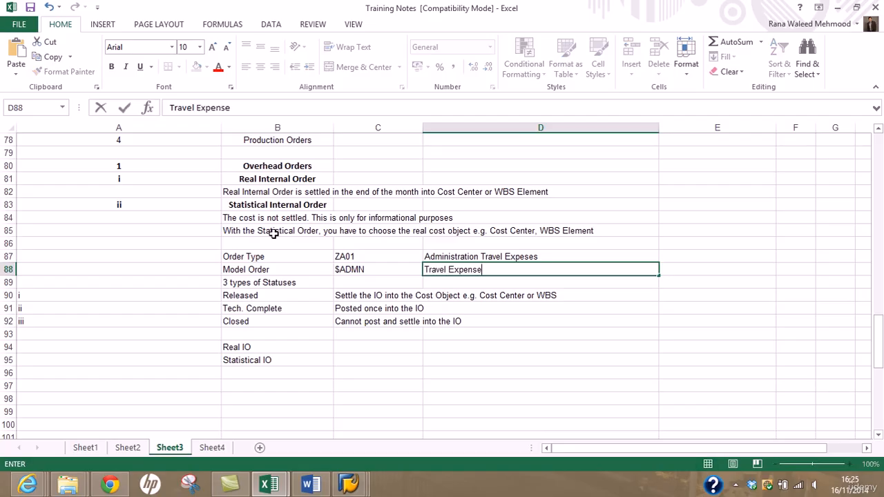
key("Return")
left_click_drag(226, 255, 233, 269)
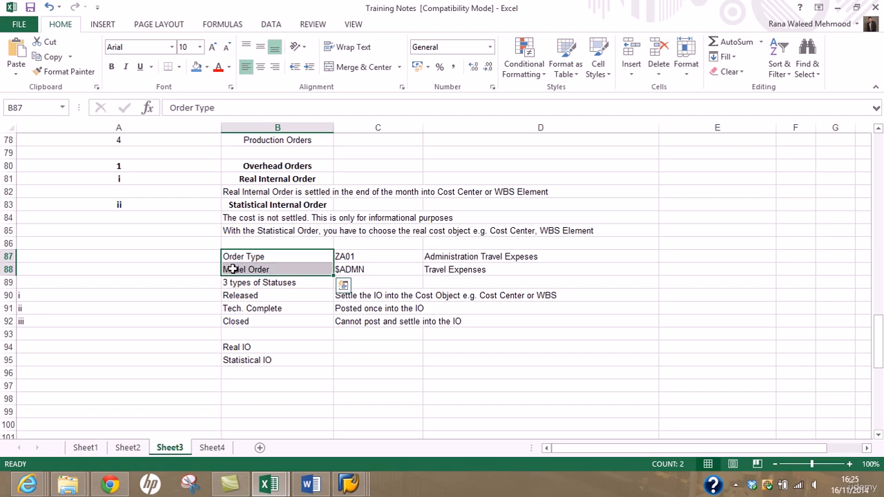
key("ctrl+b")
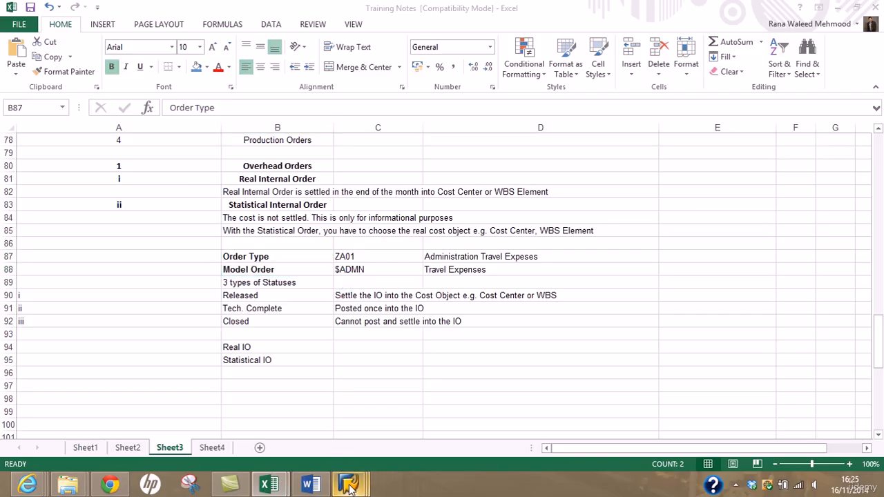
Switch back to SAP and save the model order under a new customizing request described as "Model Order - AU01".
mouse_move(349, 484)
mouse_move(247, 458)
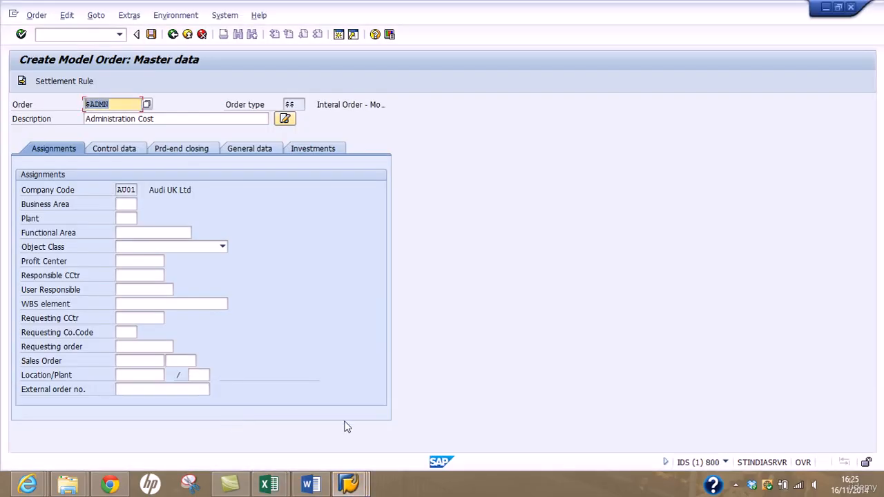
mouse_move(349, 482)
mouse_move(429, 429)
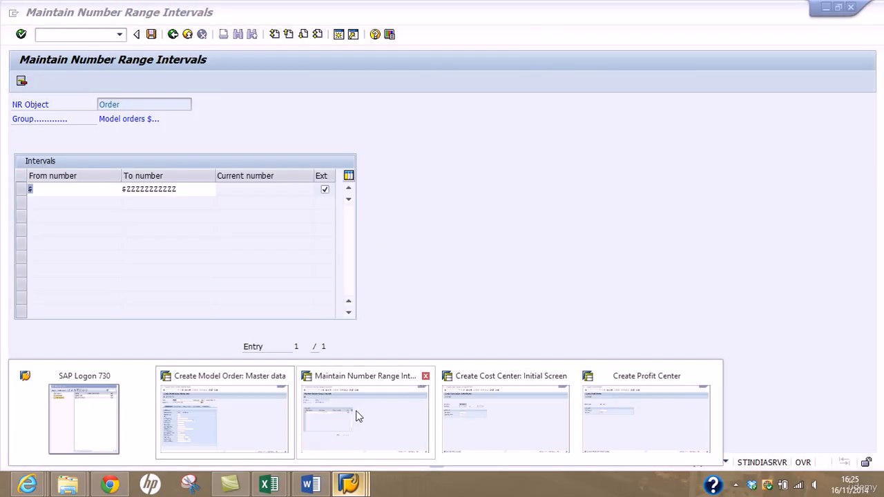
left_click(243, 408)
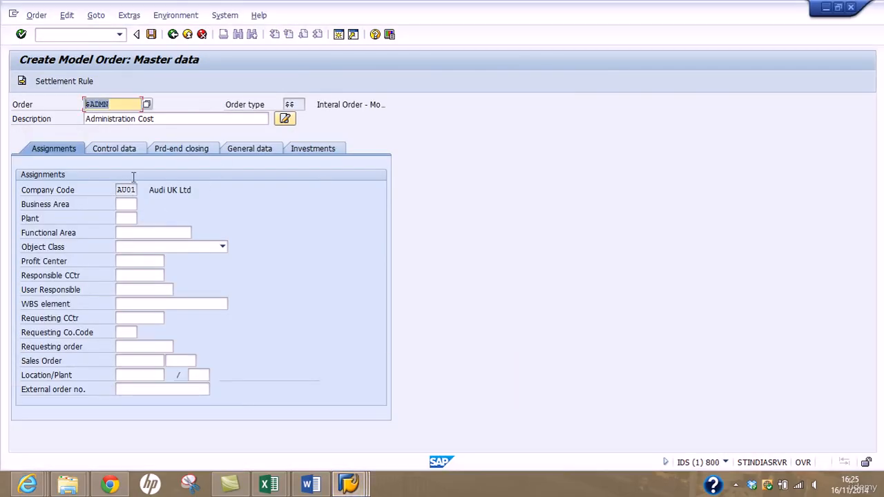
left_click(151, 35)
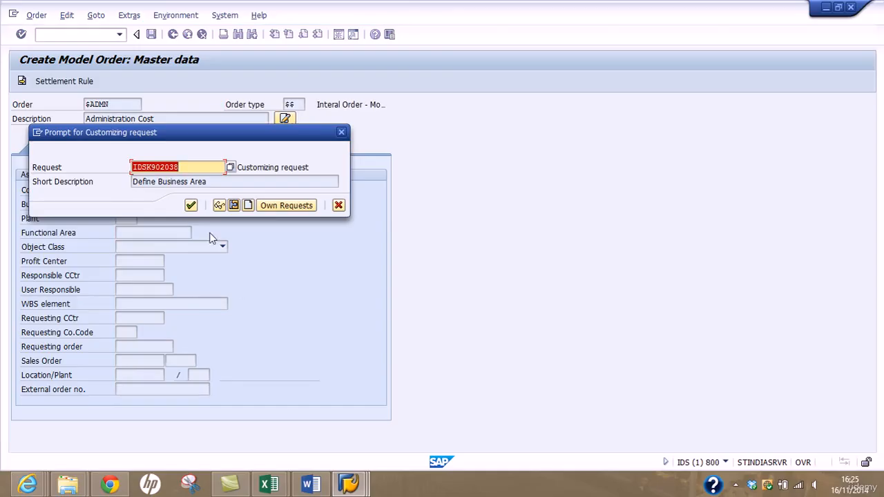
left_click(234, 206)
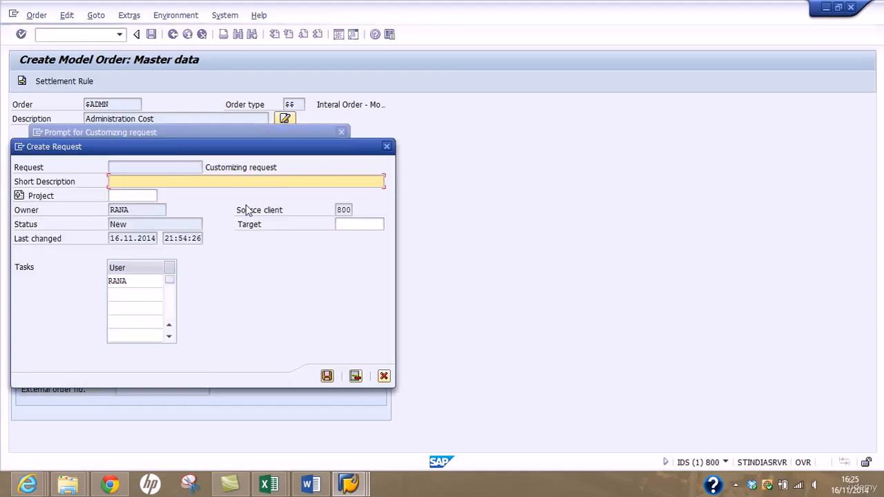
type("M")
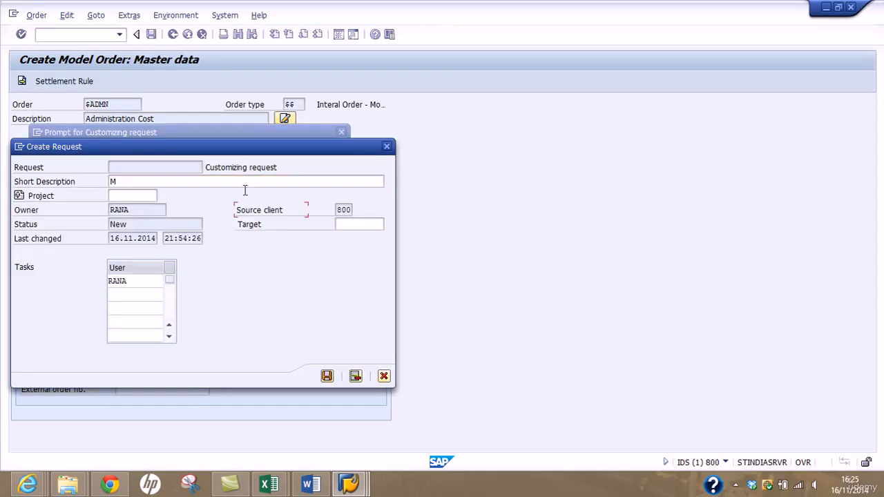
left_click(244, 184)
type("odel Order - AU01")
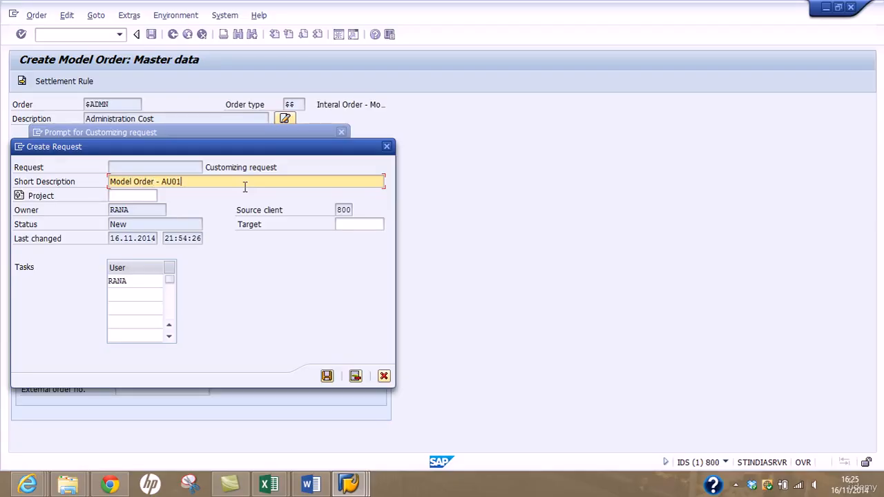
left_click(326, 376)
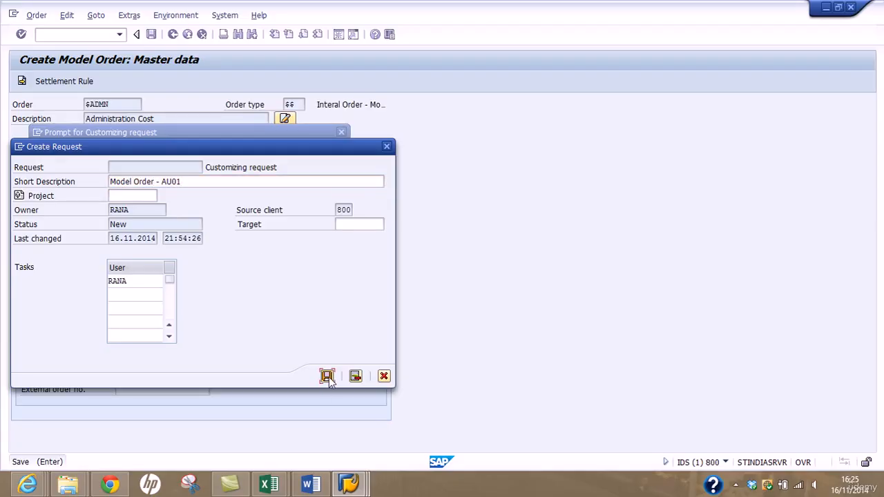
left_click(193, 207)
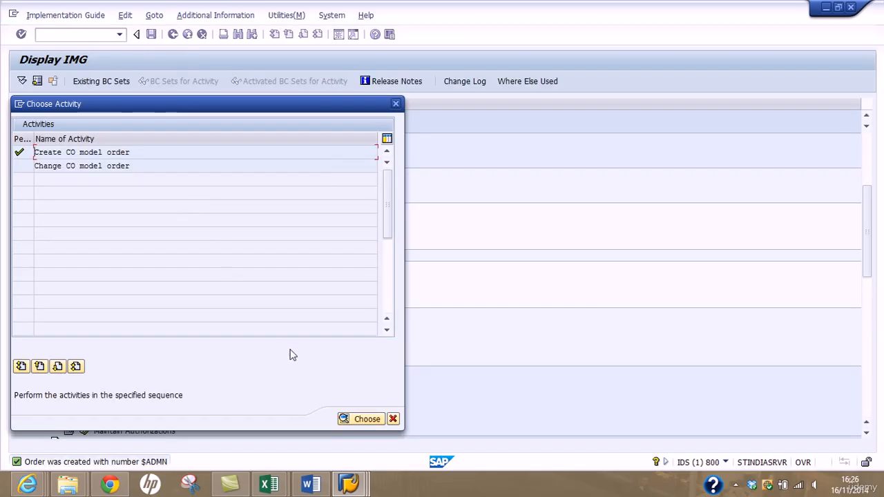
Close the activity selection and open Define Order Types under Order Master Data for Internal Orders.
left_click(392, 419)
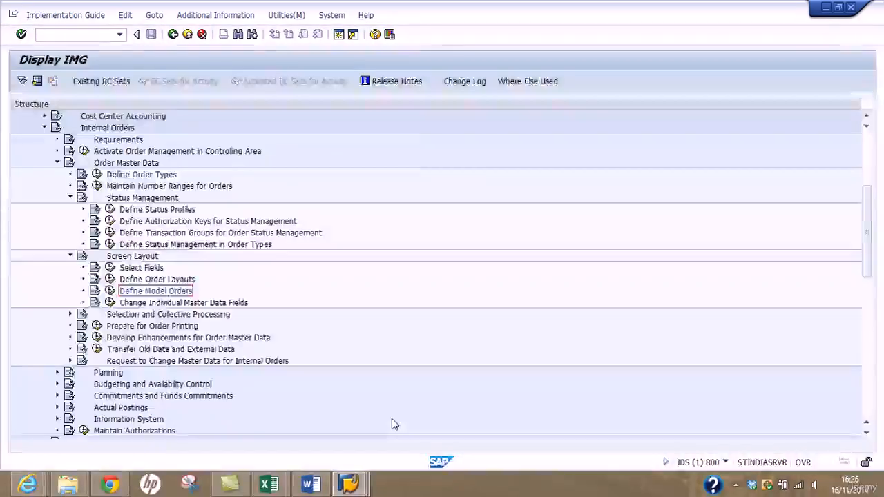
left_click(146, 177)
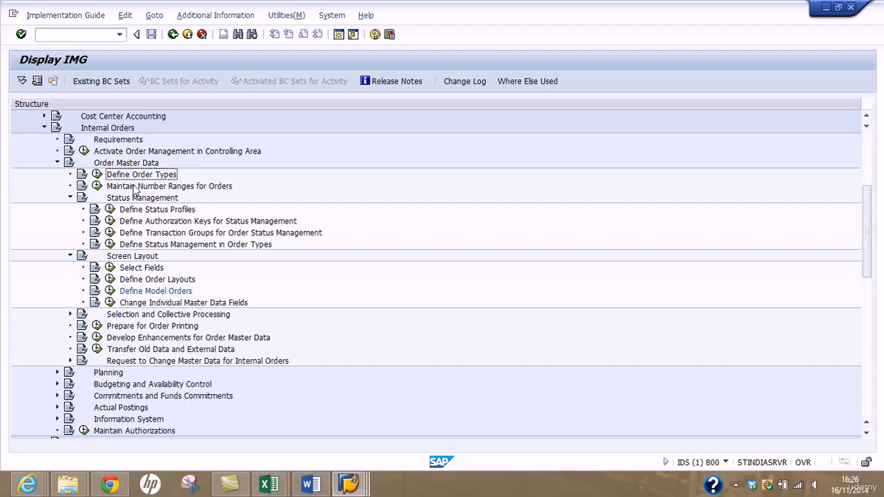
left_click(97, 176)
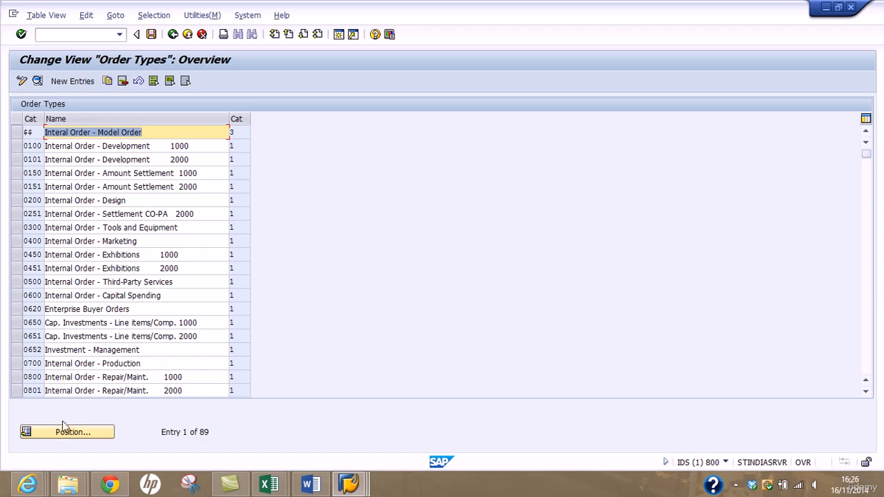
Position the list at order type ZA01, open the details of Administration travel Expenses, and assign $ADMN as its model order.
left_click(64, 430)
type("za01")
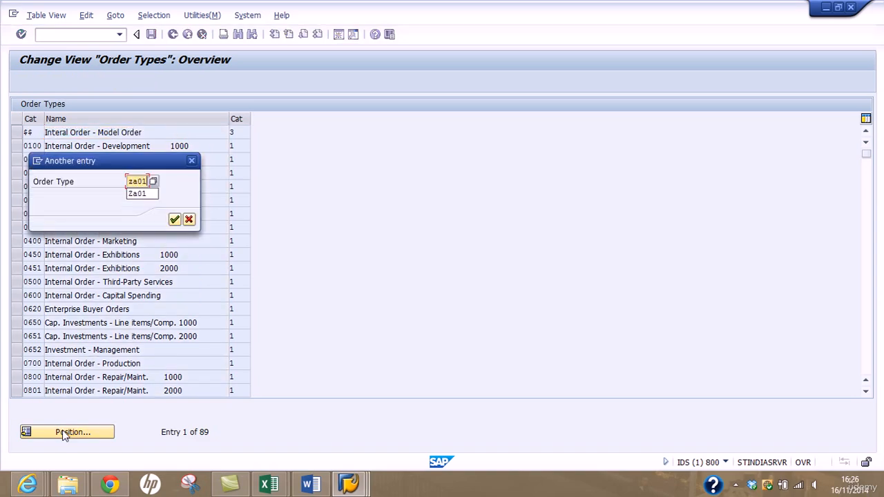
key("Return")
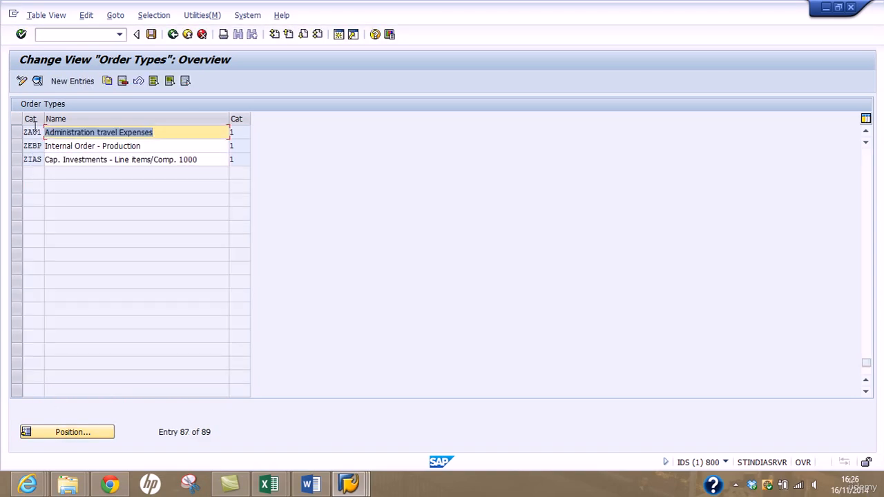
left_click(36, 132)
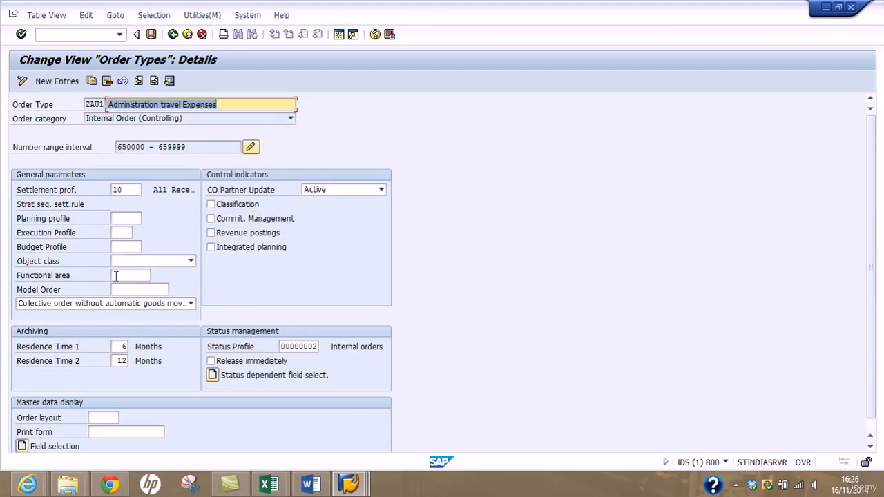
left_click(123, 289)
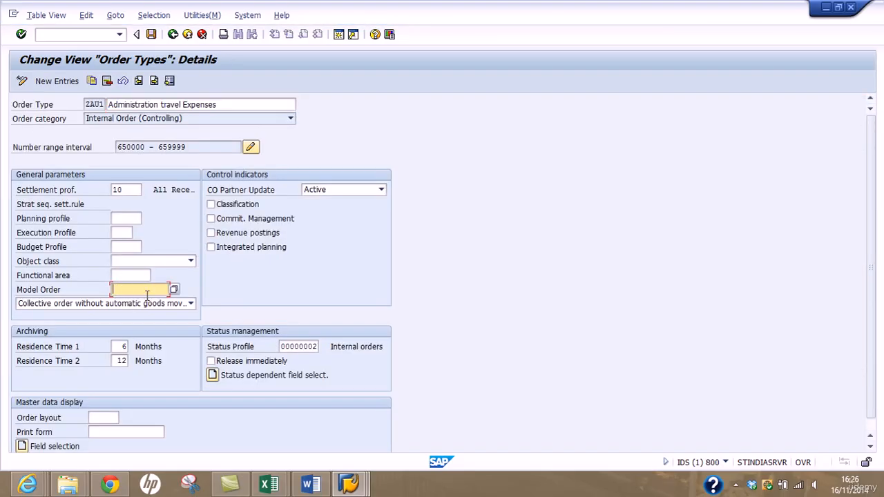
type("$ADMN")
key("Return")
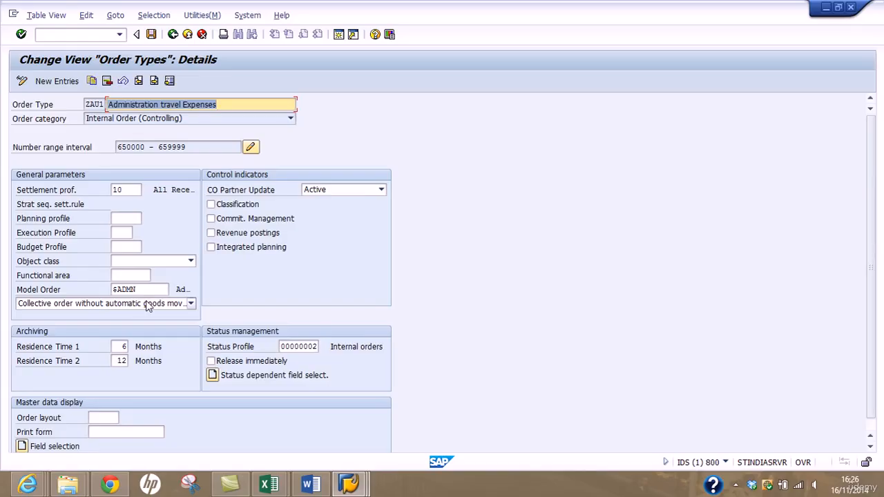
Save the order type under the own customizing request "Order type - AU01" and return to the implementation guide structure.
left_click(152, 36)
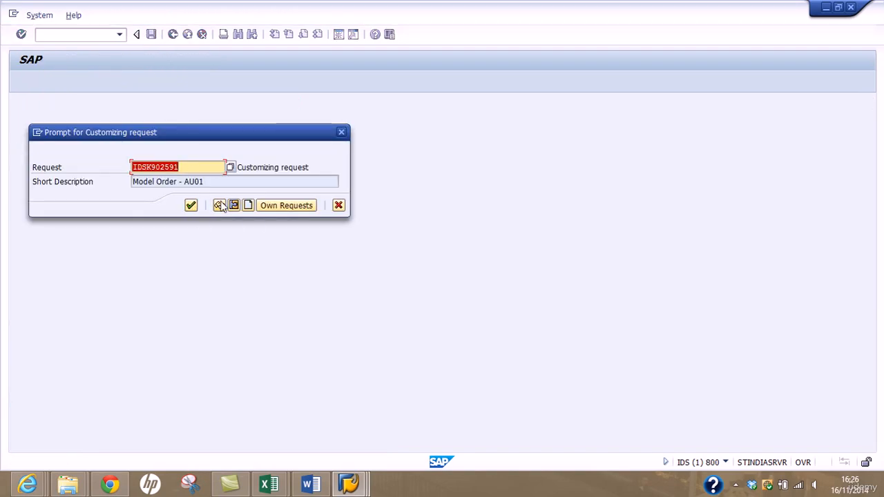
left_click(273, 205)
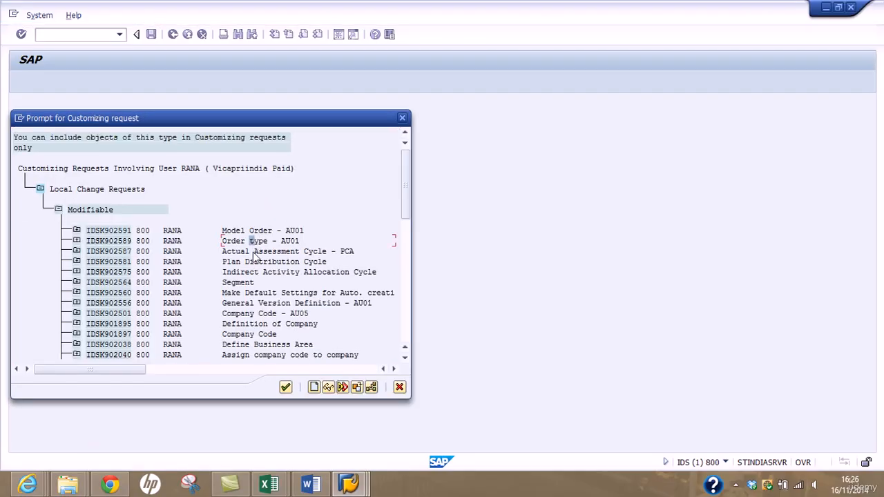
left_click(286, 387)
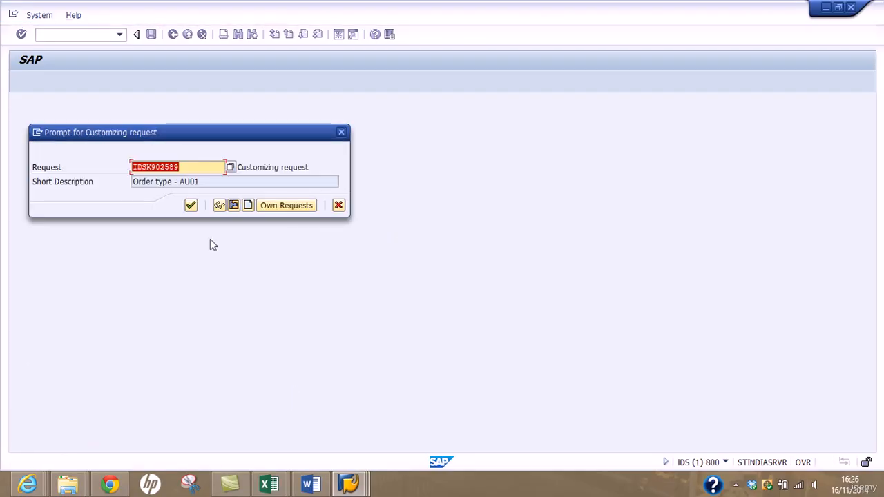
left_click(190, 205)
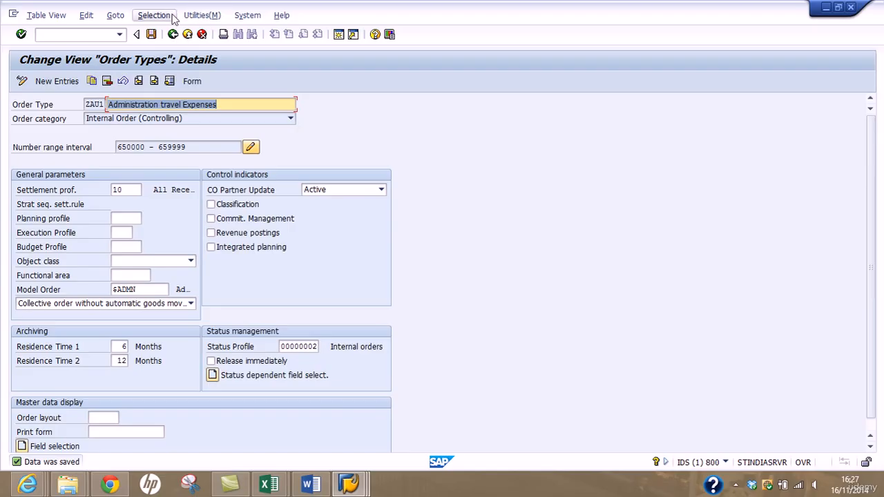
left_click(174, 34)
left_click(173, 34)
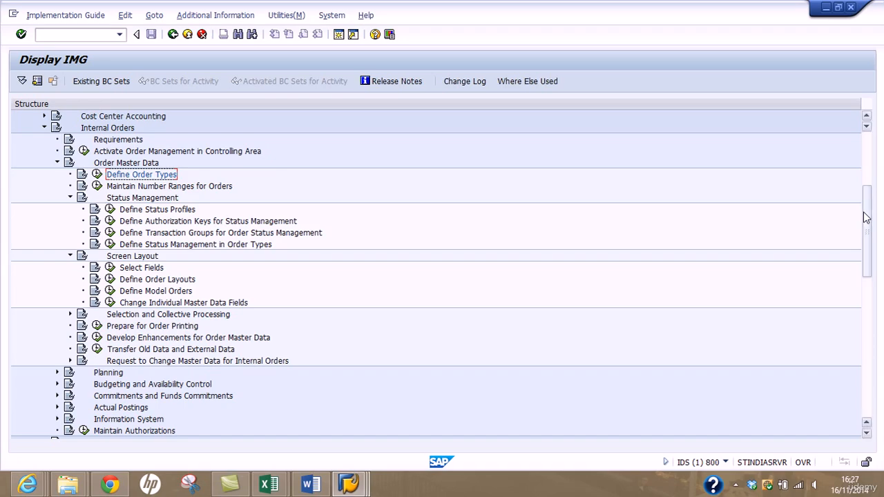
Examine the Internal Orders customizing activities under Planning, Budgeting and Availability Control, and Commitments and Funds Commitments.
left_click_drag(863, 217, 870, 244)
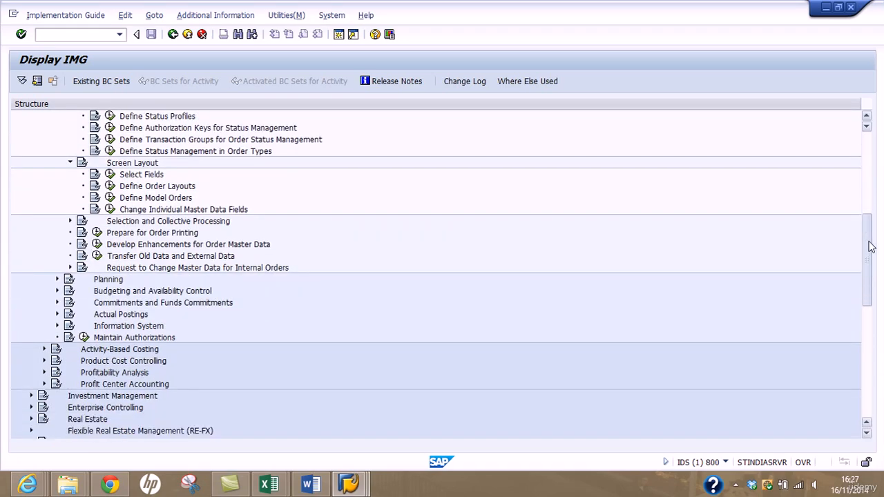
left_click(57, 279)
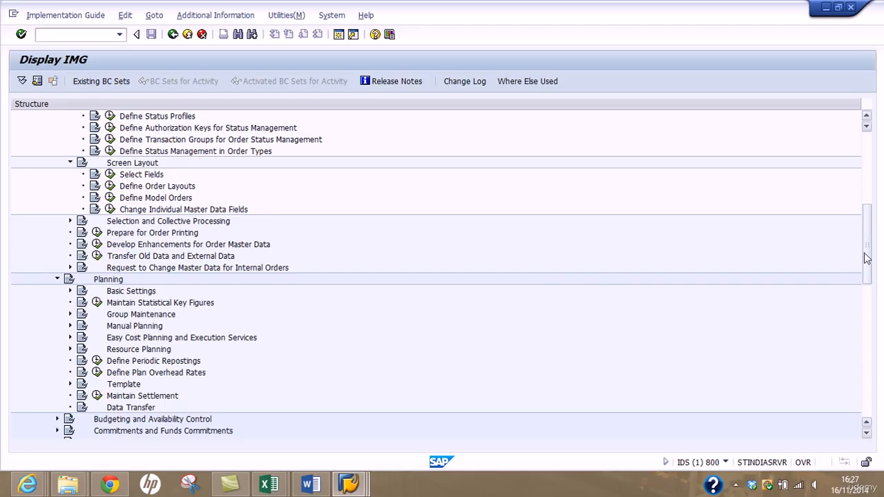
left_click_drag(864, 253, 864, 300)
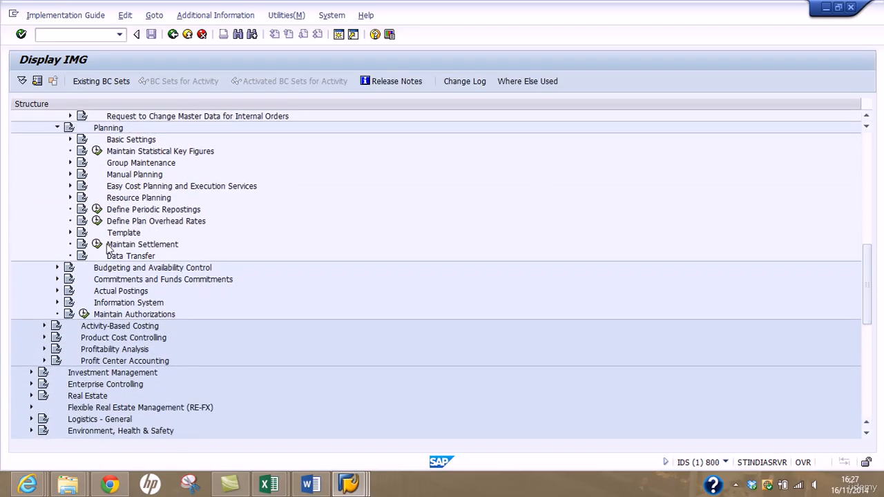
left_click(133, 244)
left_click(58, 268)
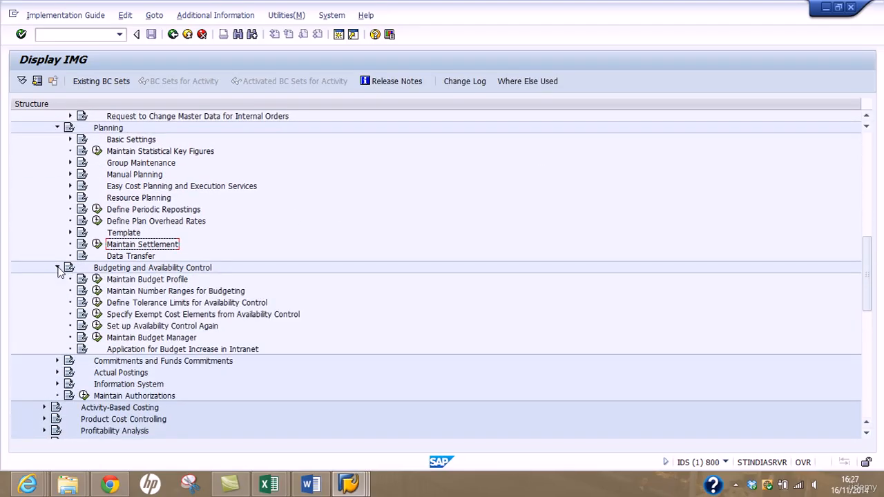
left_click(147, 281)
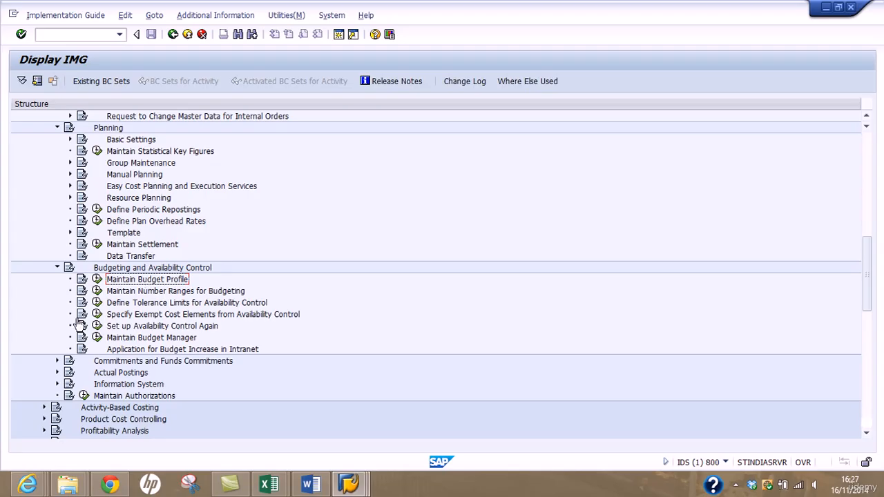
left_click(58, 361)
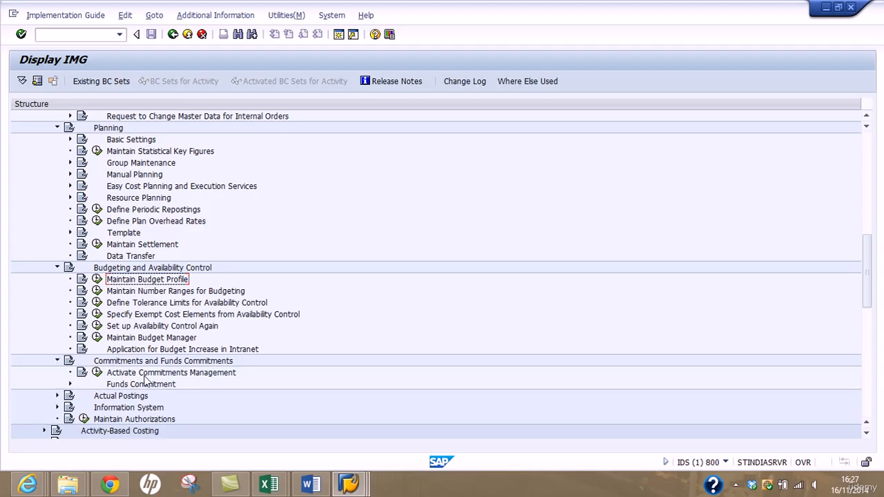
left_click(147, 375)
Examine the Actual Postings activities for internal orders, including Settlement and Automatic Generation of Settlement Rules.
left_click(59, 395)
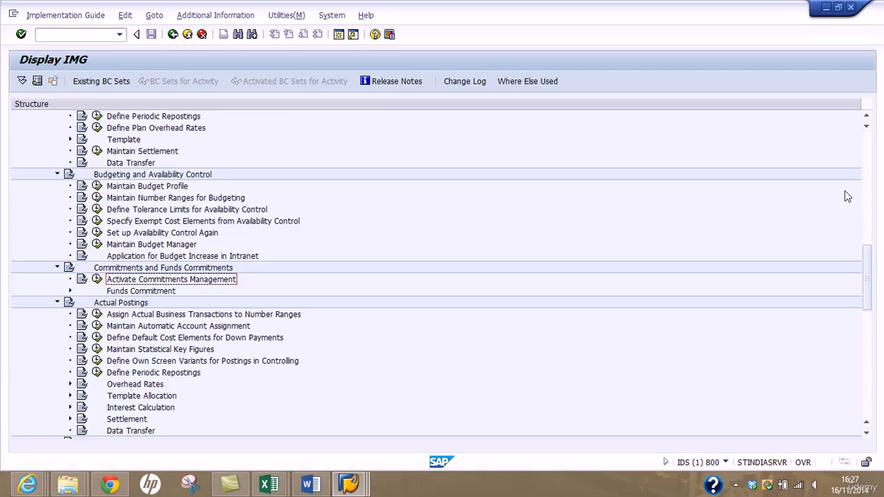
left_click_drag(866, 254, 866, 286)
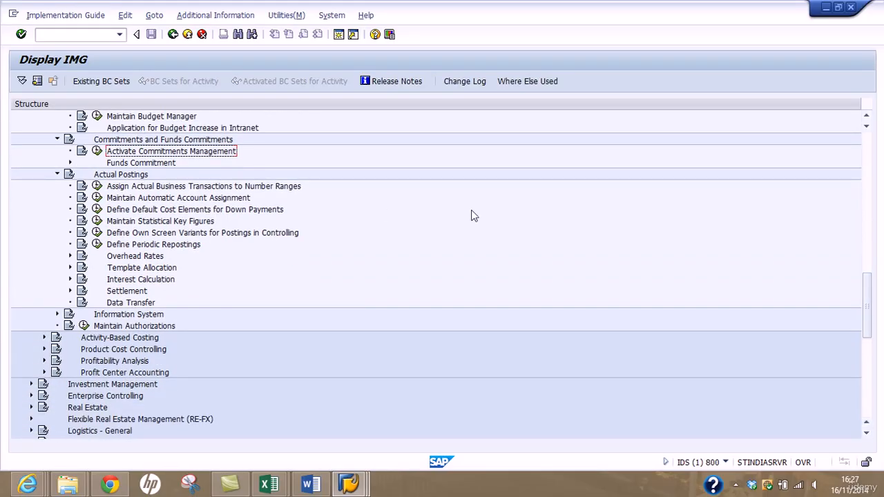
left_click(127, 292)
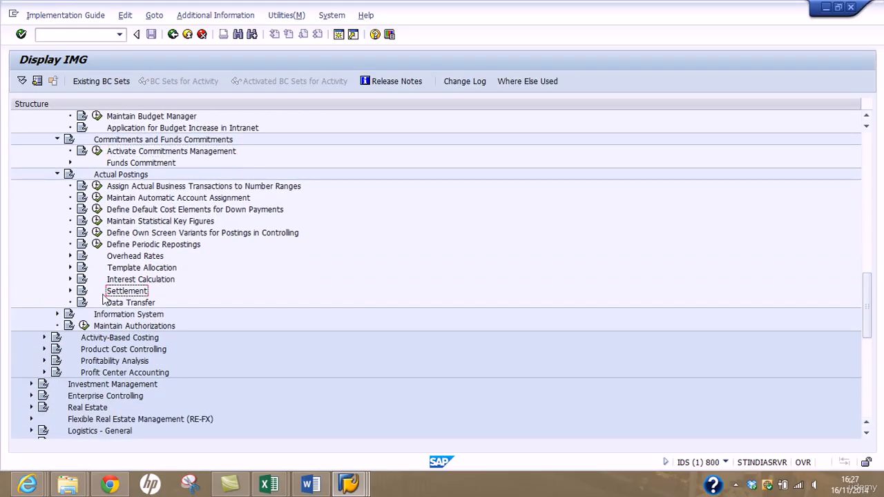
left_click(70, 291)
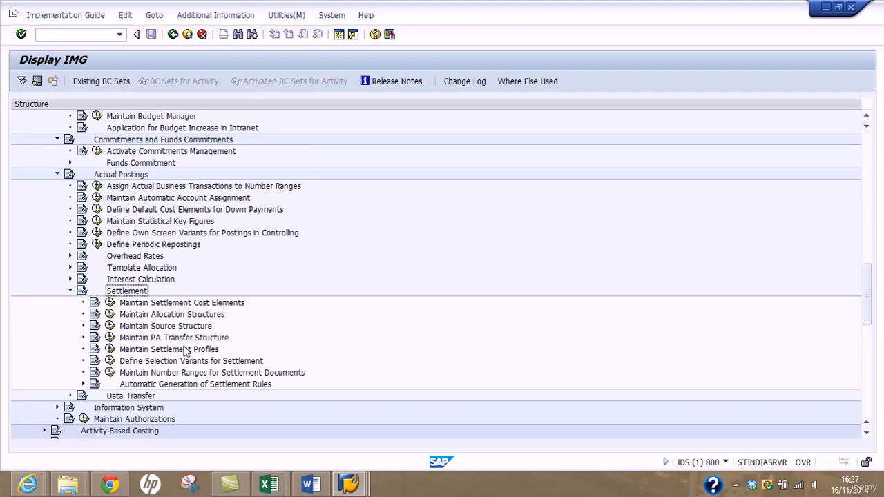
left_click(173, 304)
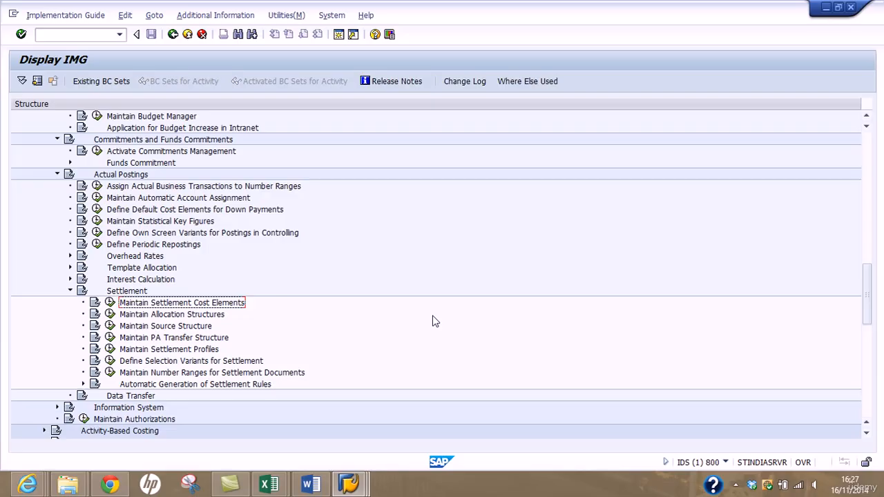
left_click(83, 384)
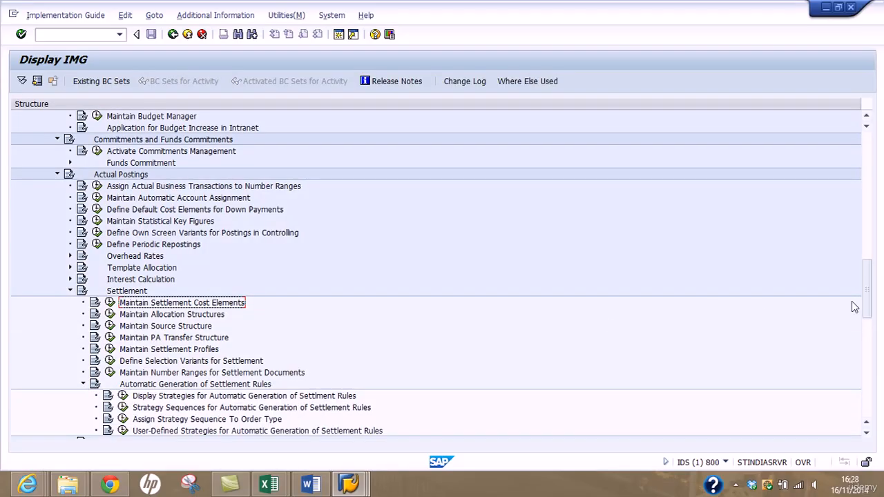
left_click_drag(871, 296, 871, 329)
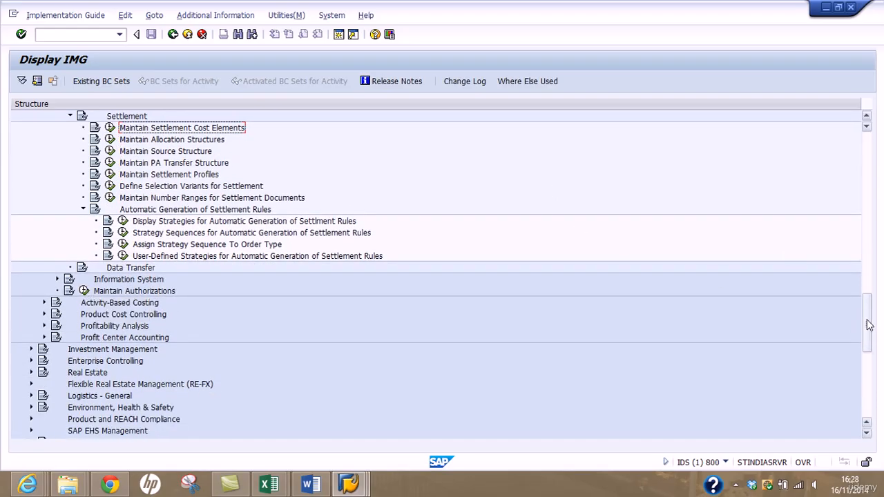
left_click_drag(868, 326, 862, 296)
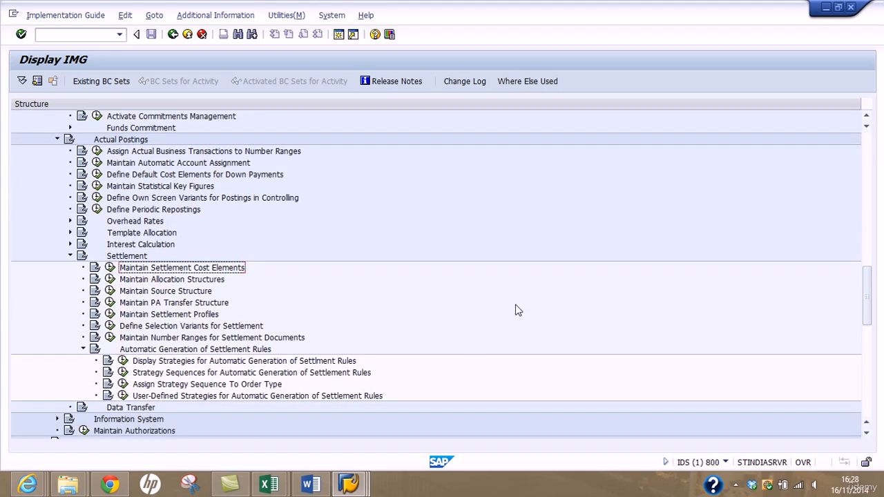
Switch to the SAP session showing Maintain Number Range Intervals and leave it for SAP Easy Access with /n.
left_click(349, 485)
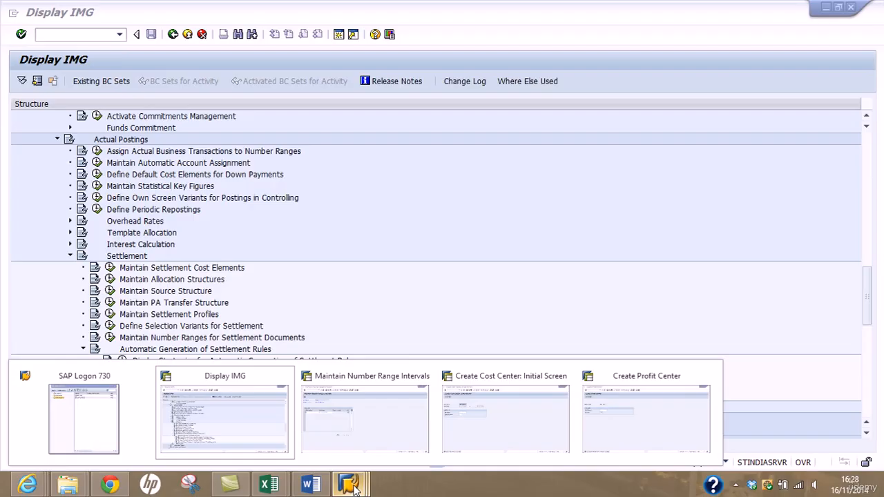
left_click(365, 417)
left_click(78, 34)
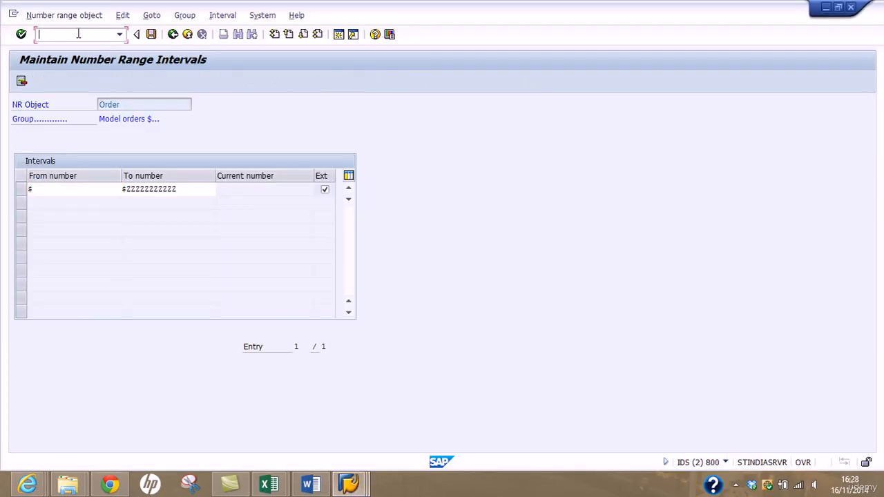
type("/n")
key("Return")
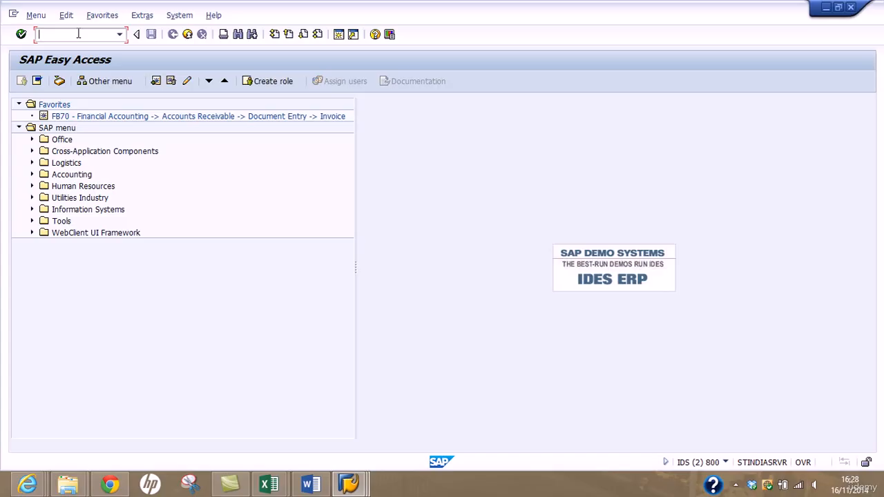
Expand Accounting, Controlling, Internal Orders, Master Data, Special Functions and Order in the SAP tree, and select KO01 - Create.
left_click(32, 175)
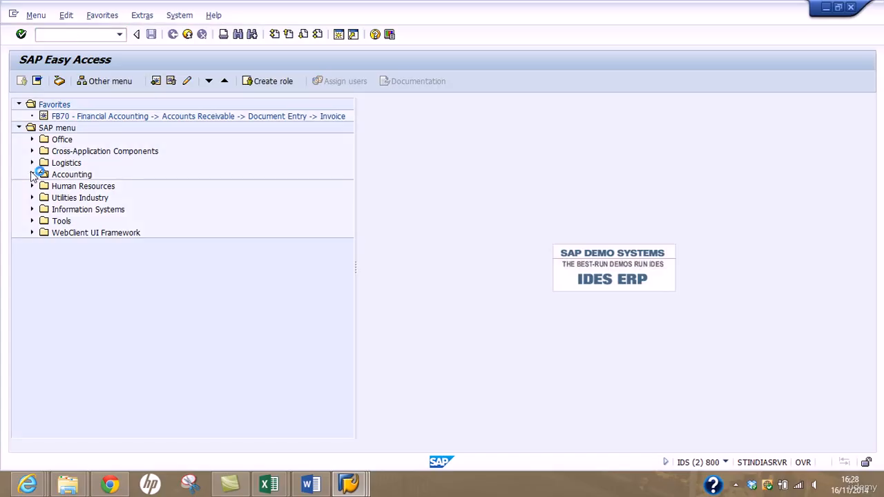
left_click(45, 210)
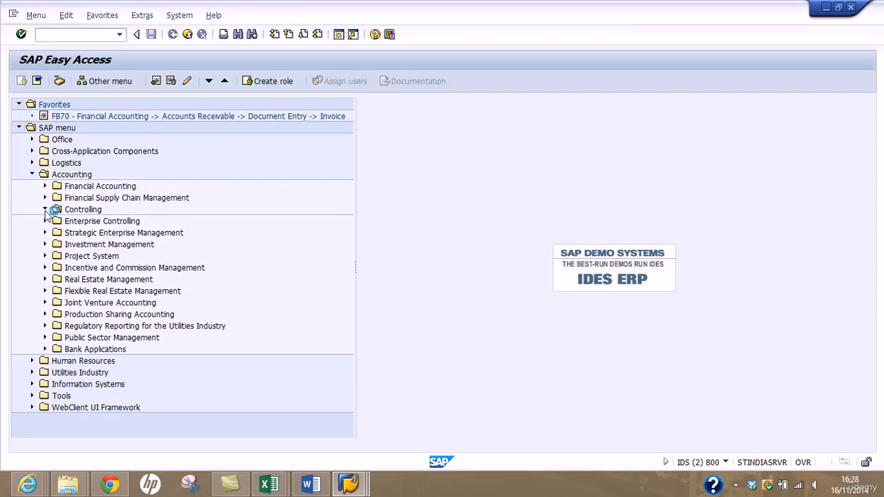
left_click(58, 245)
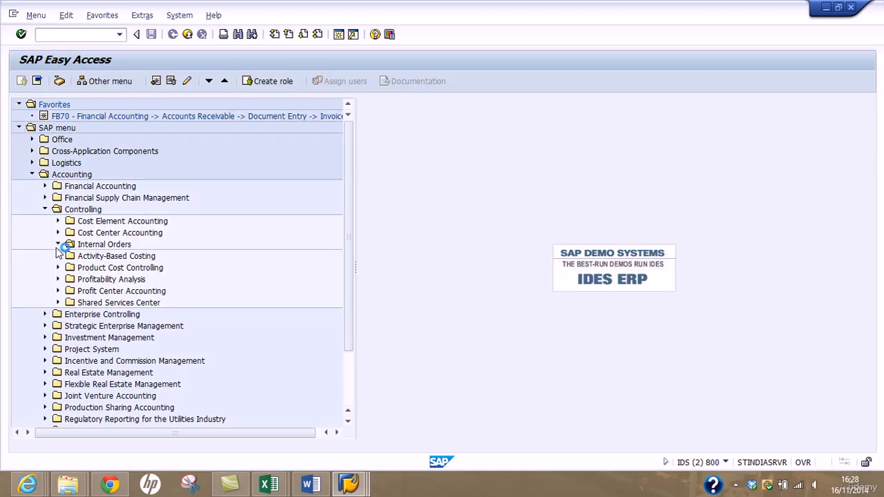
left_click(71, 256)
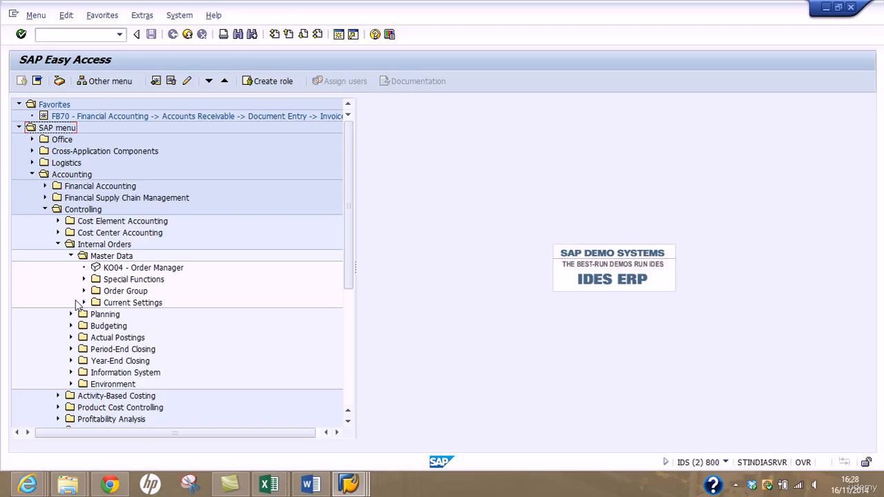
left_click(90, 316)
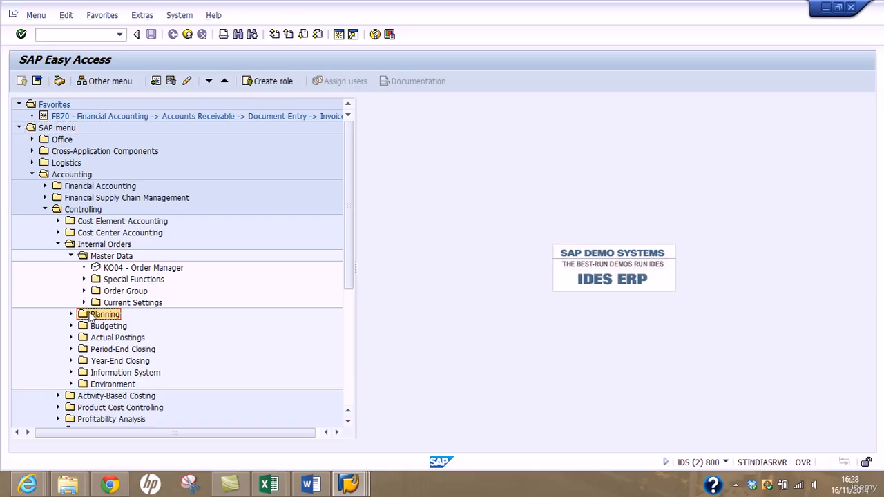
left_click(84, 280)
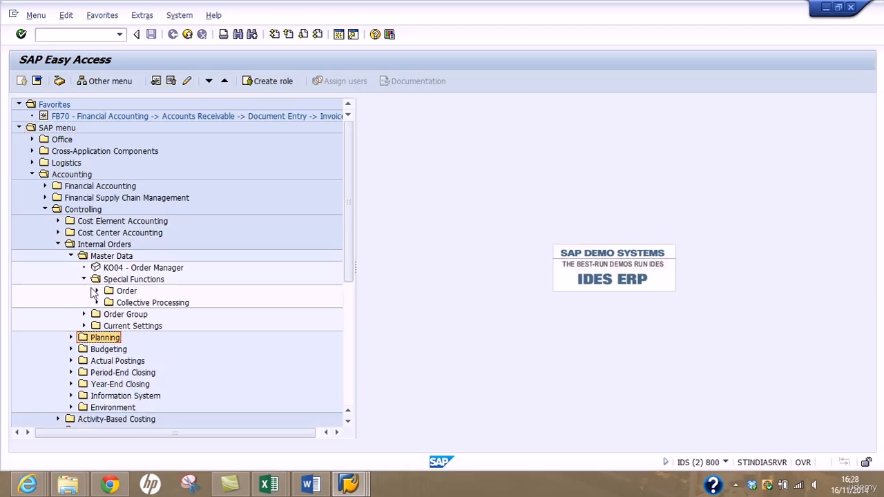
left_click(97, 292)
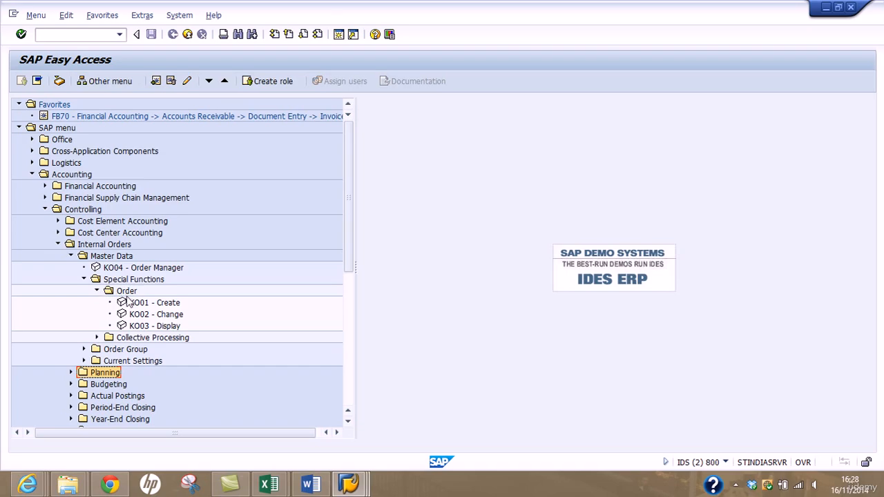
left_click(134, 304)
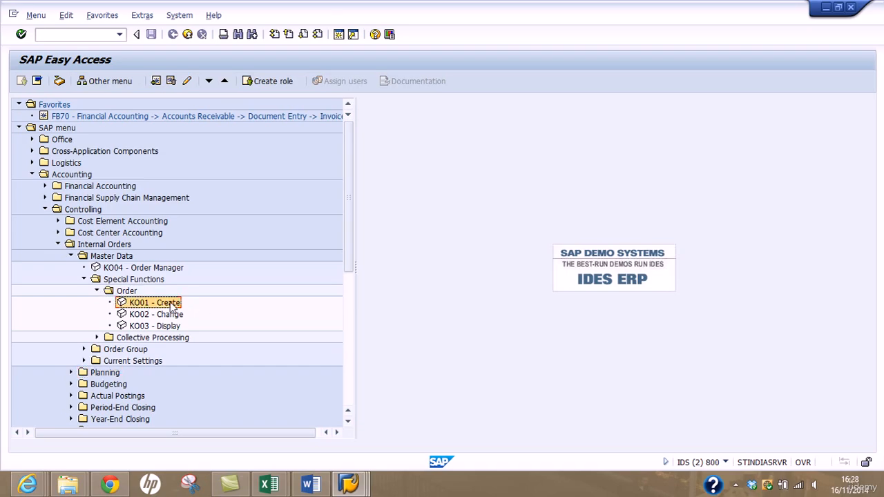
Start KO01 order creation, choose order type ZAU1 (Administration travel Expenses), and open the new order's master data.
double_click(158, 304)
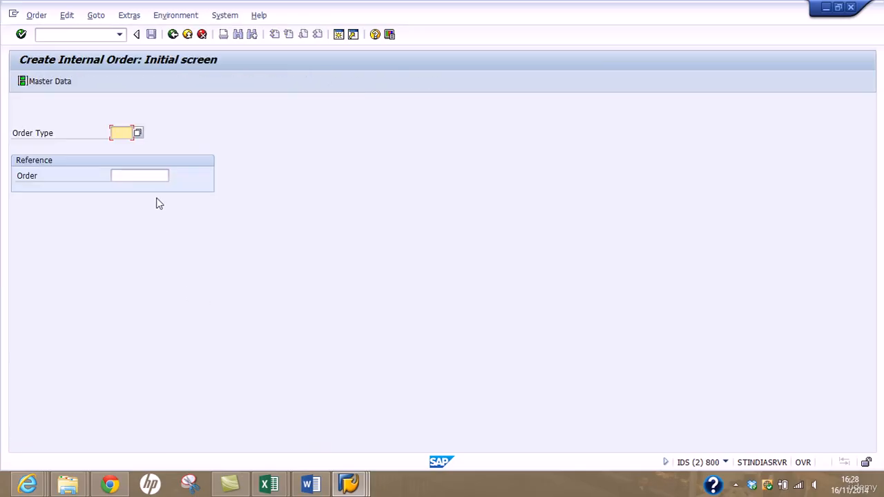
left_click(137, 130)
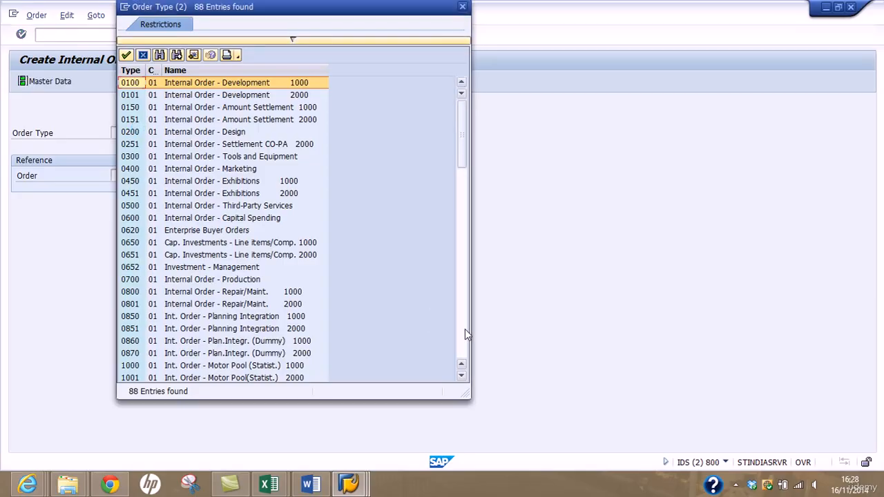
left_click(464, 337)
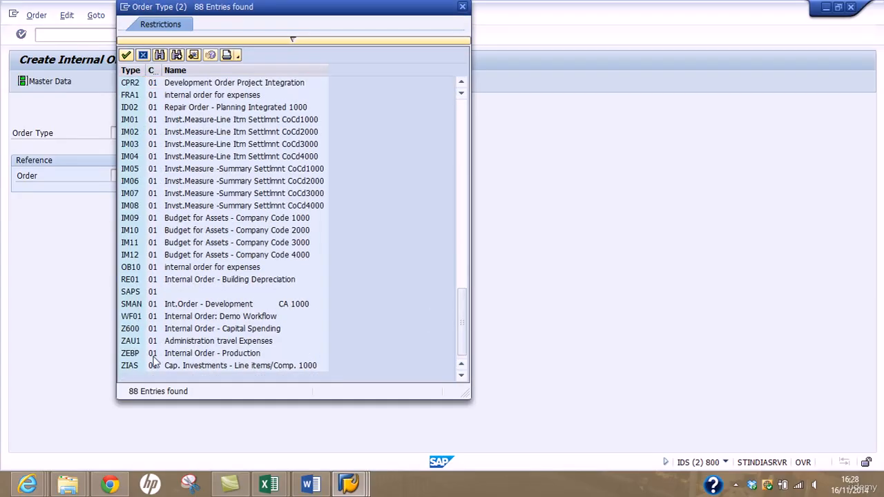
left_click(136, 342)
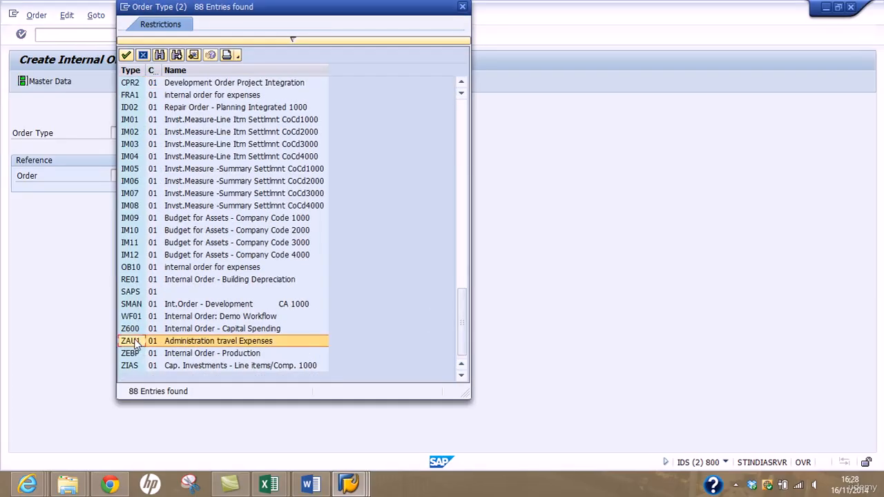
double_click(135, 342)
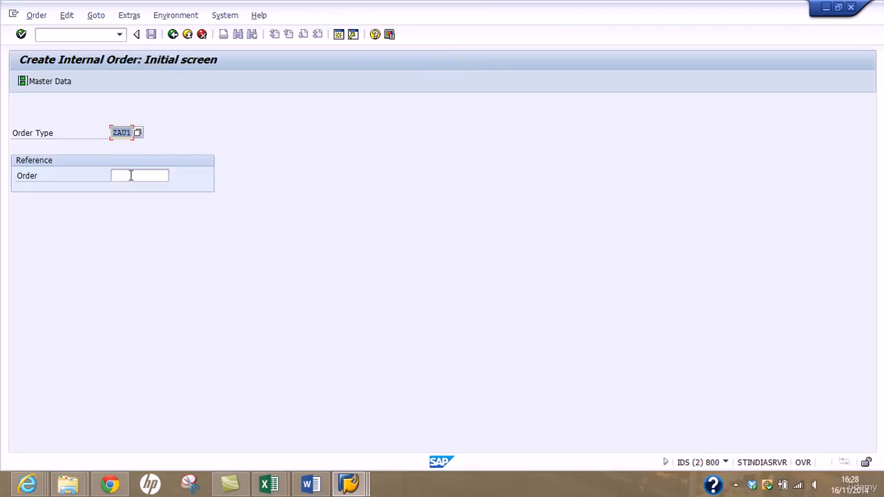
left_click(50, 83)
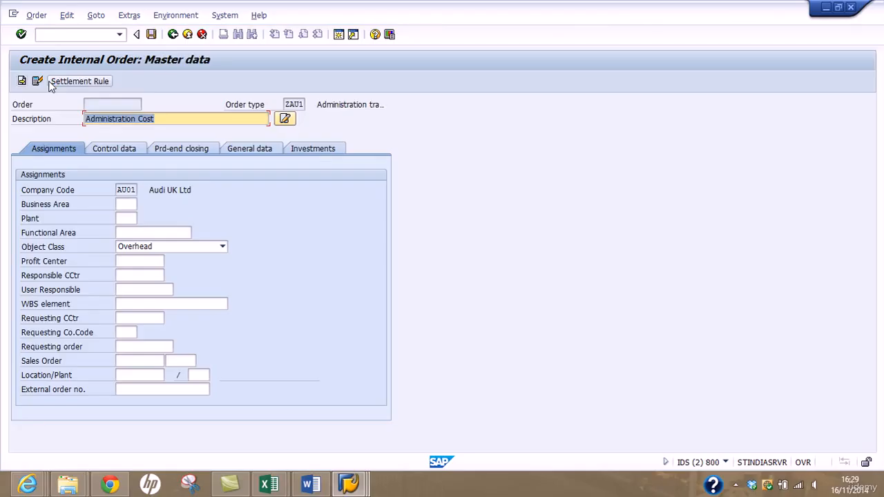
Select Overhead as the order's object class and enter AU04 as its business area.
left_click(192, 248)
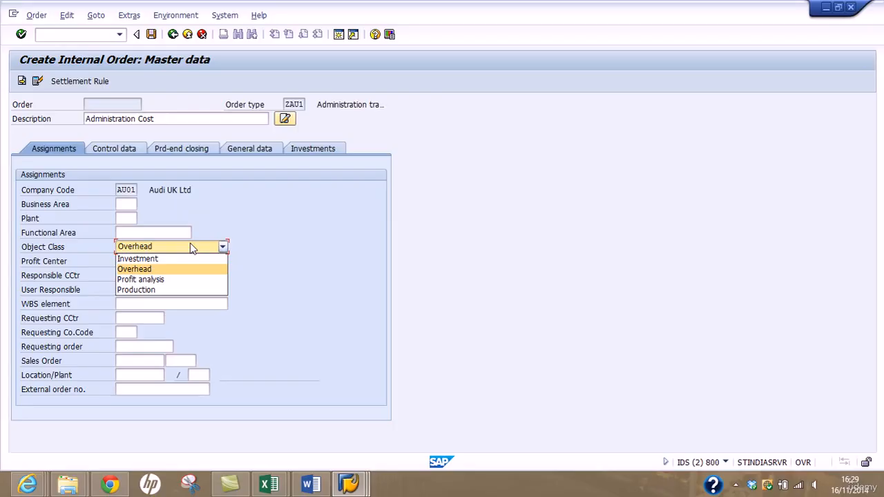
left_click(192, 270)
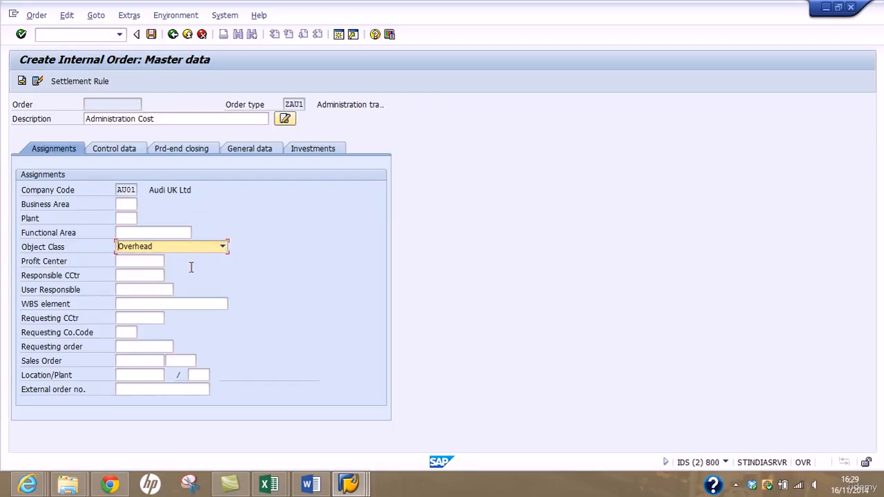
left_click(114, 149)
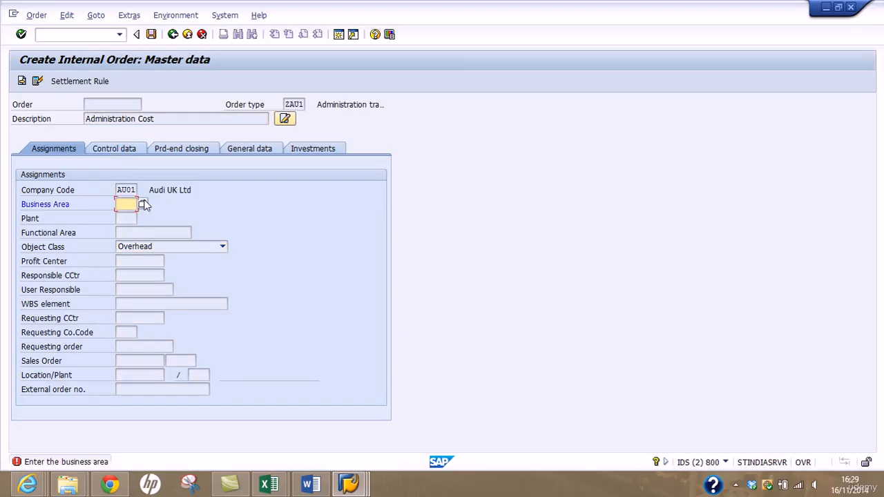
type("a")
key("BackSpace")
type("AU01")
key("Return")
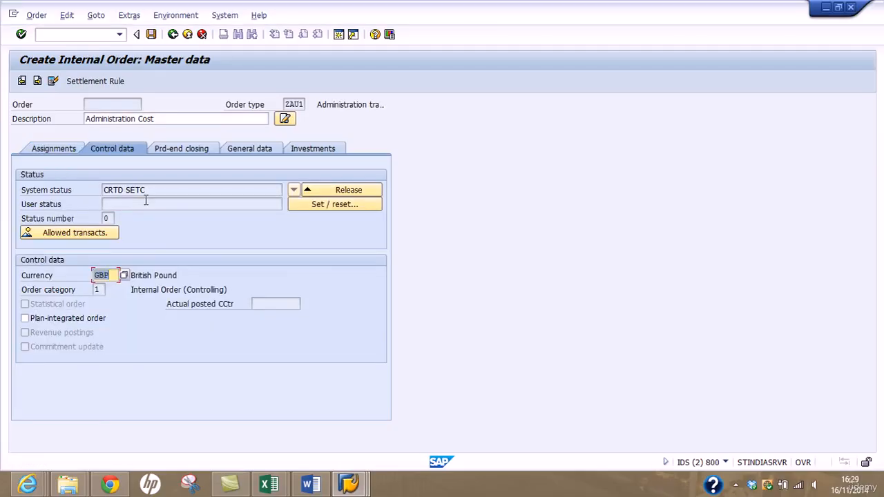
Set the order's business area to AU05 in the assignments and open its control data.
left_click(75, 147)
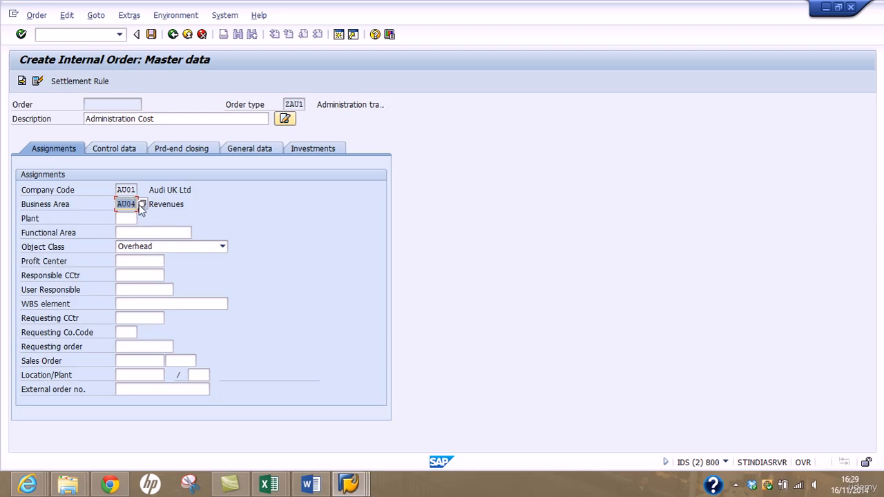
type("AU05")
key("Return")
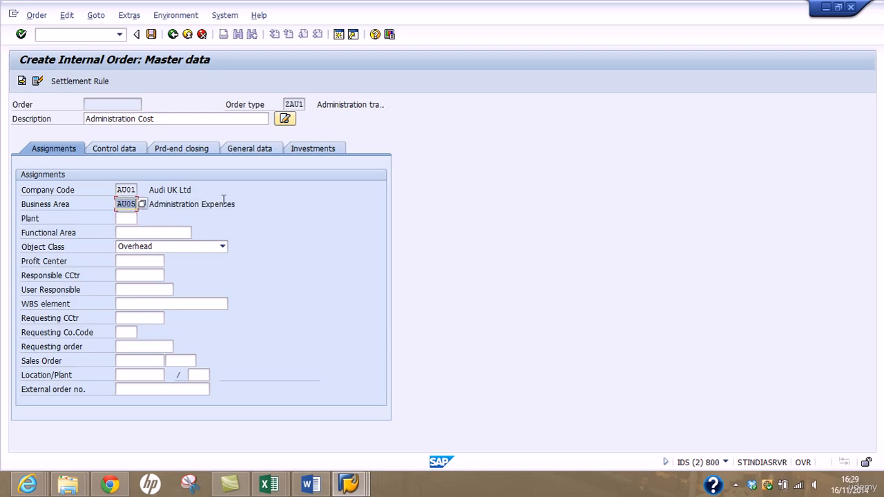
left_click(130, 150)
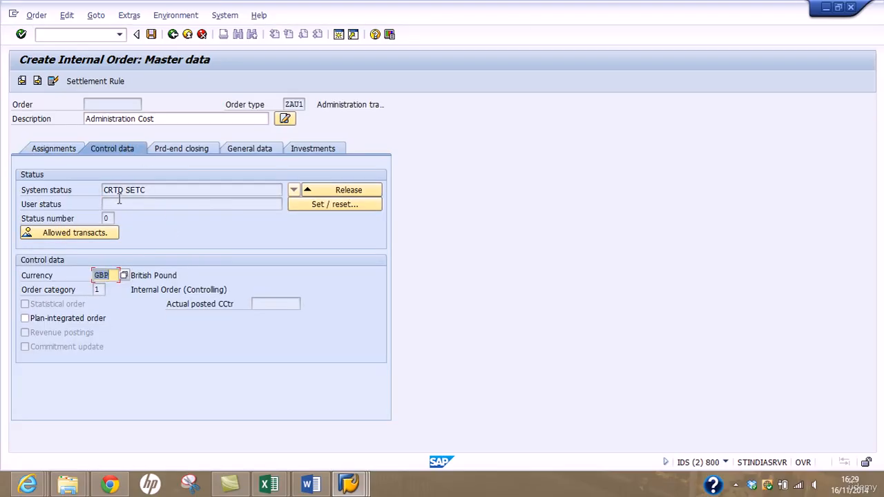
Switch to the Training Notes workbook in Excel and fill the "3 types of Statuses" cell with blue.
mouse_move(268, 484)
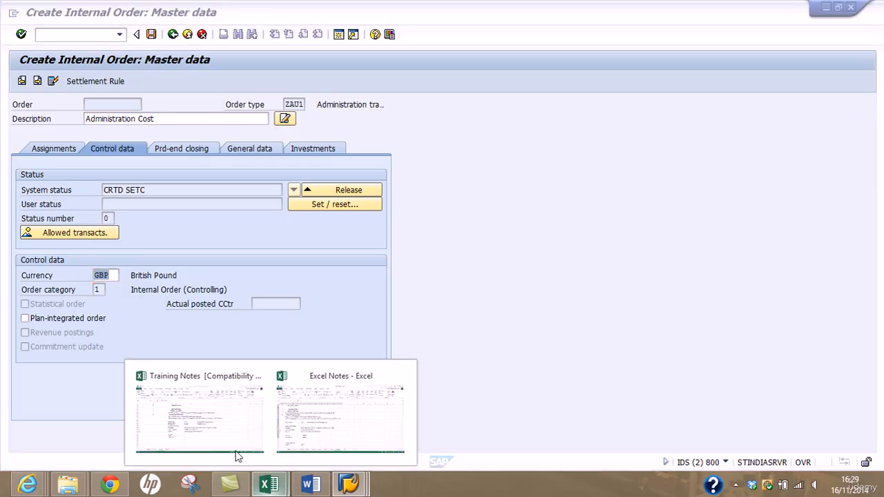
left_click(228, 435)
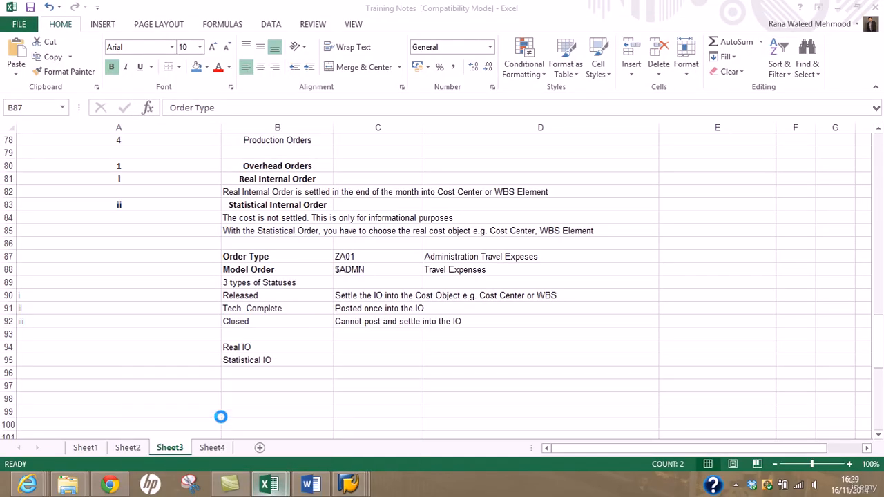
left_click(254, 297)
left_click(262, 284)
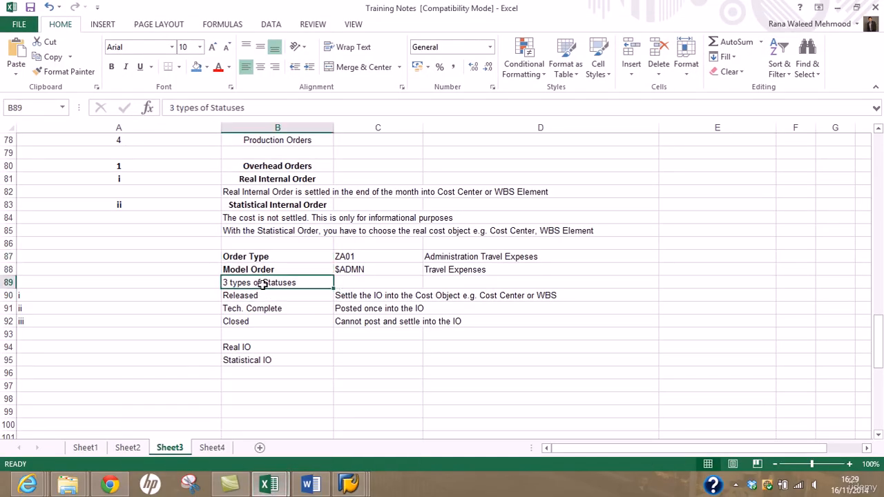
left_click(197, 67)
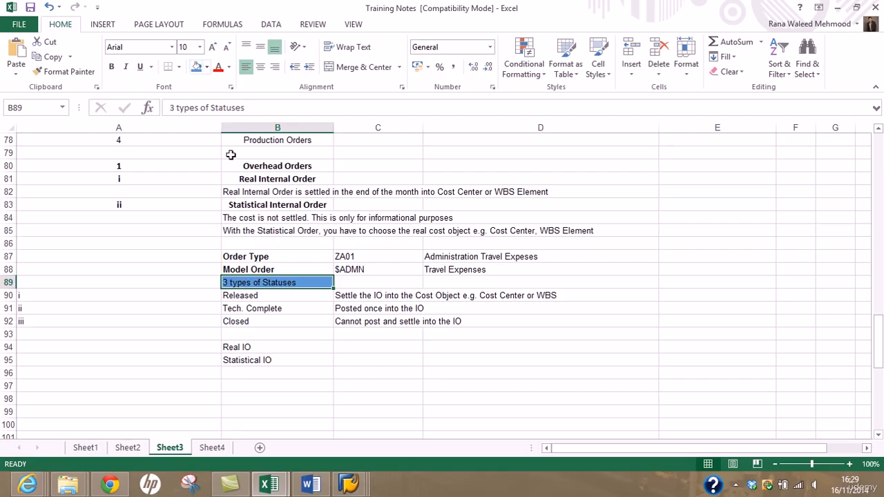
Review the Released status and its description in the notes, and return to the internal order in SAP.
left_click(320, 298)
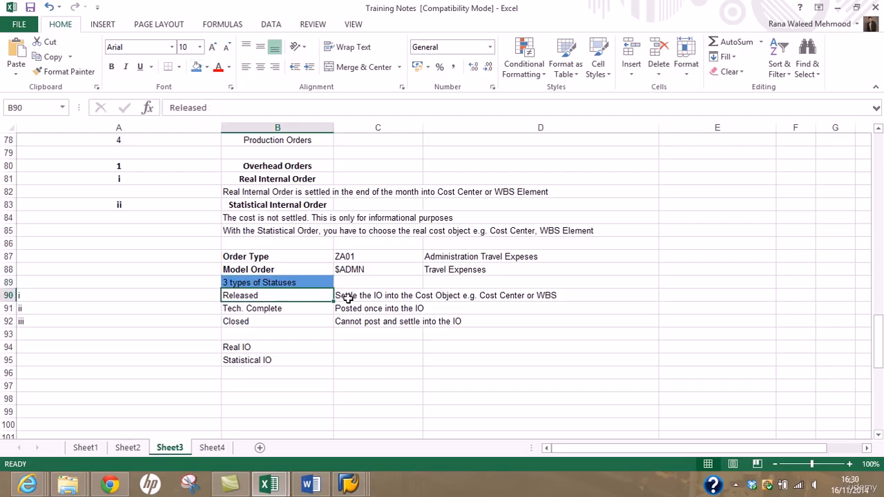
left_click(338, 297)
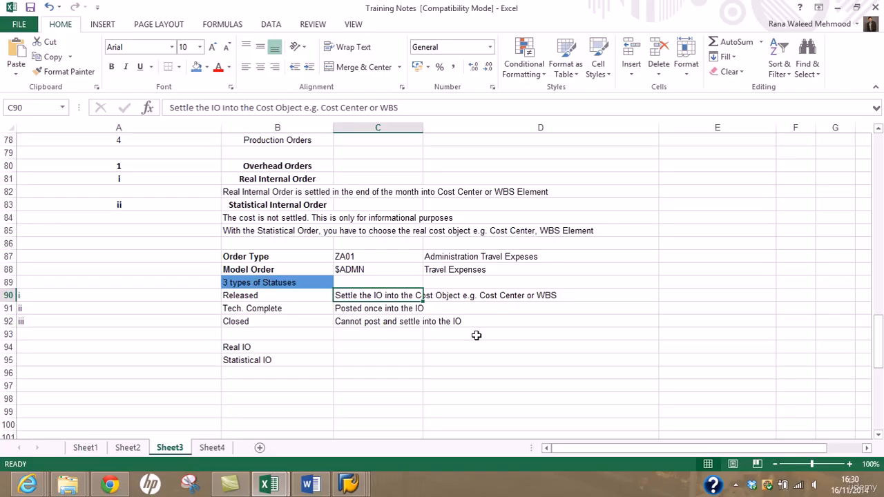
left_click(836, 7)
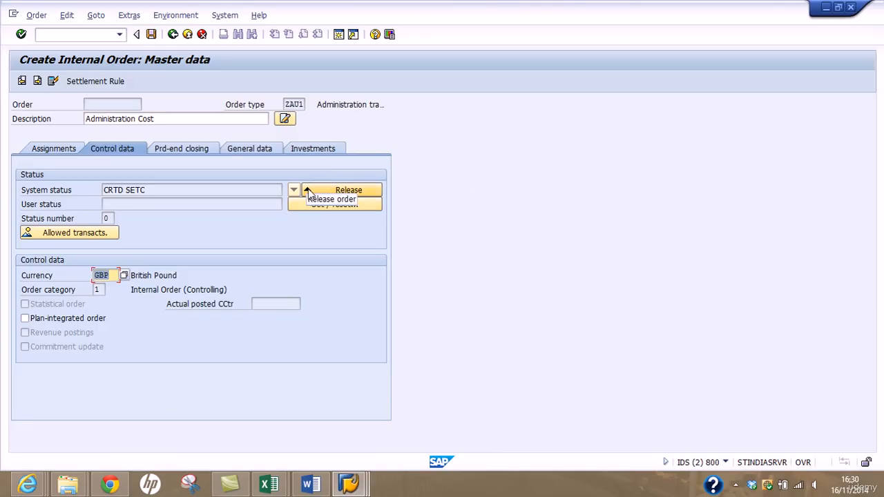
Advance the order's system status through Release, technical completion and Close, and withdraw it back to created.
left_click(308, 190)
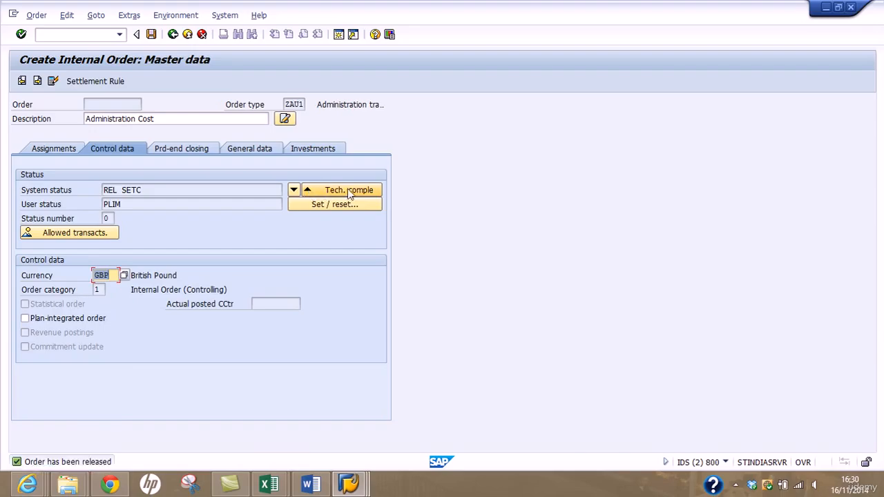
left_click(309, 191)
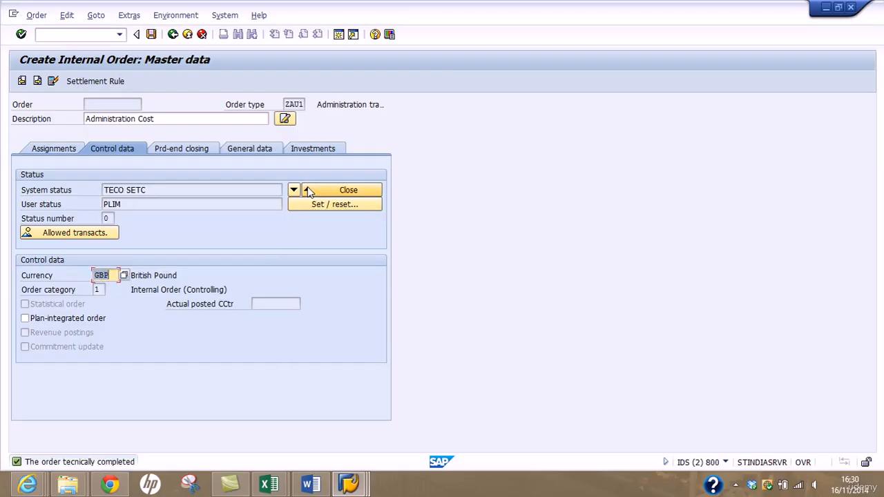
left_click(309, 190)
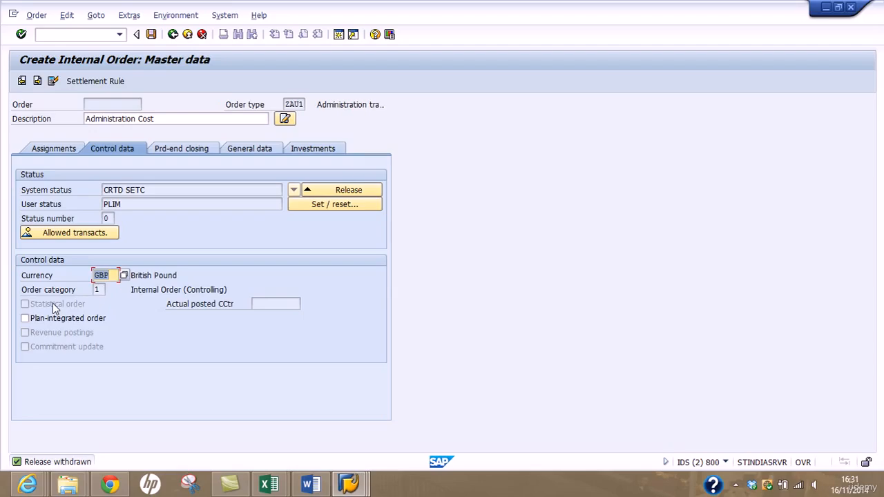
Review the order's period-end closing data, settlement rule, general data and investment data, and return to its assignments.
left_click(181, 150)
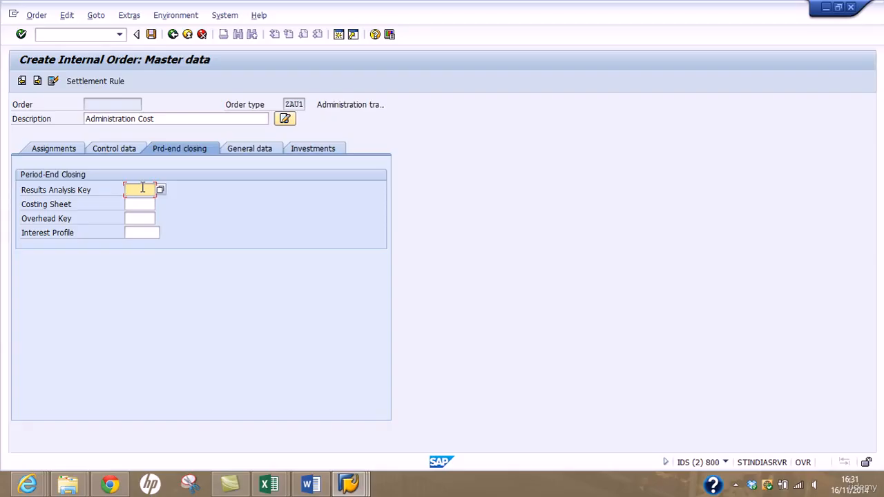
left_click(114, 82)
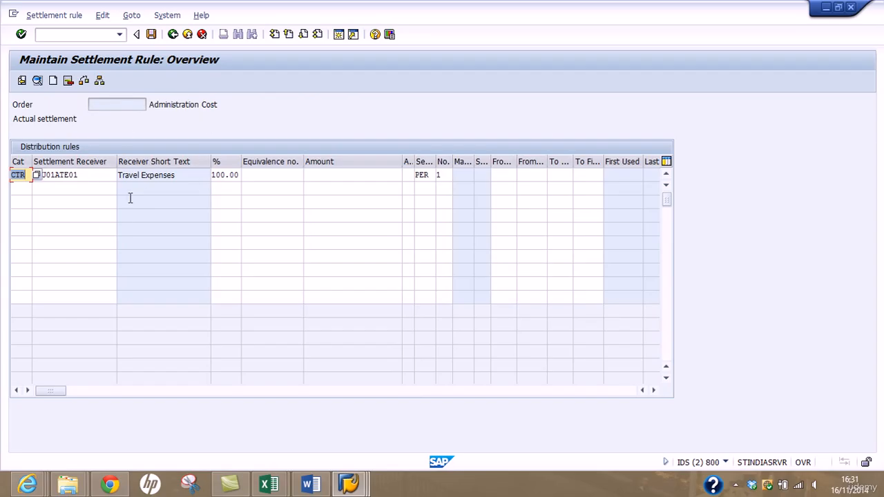
left_click(172, 35)
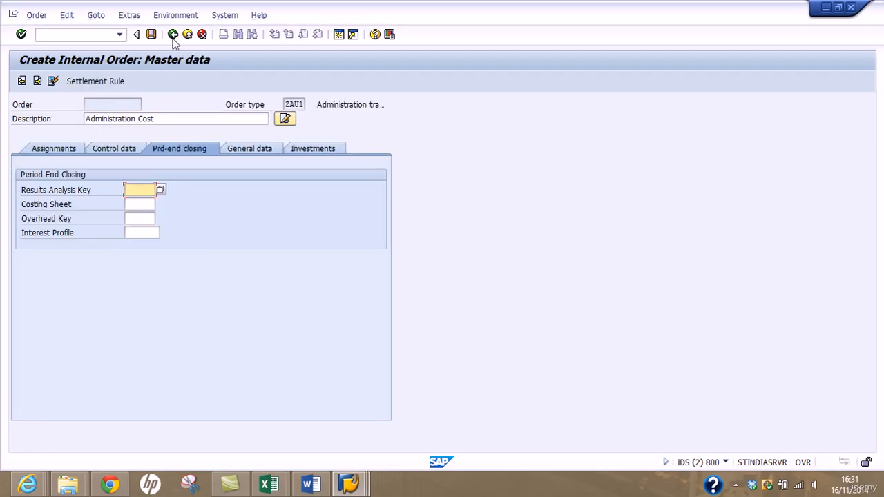
left_click(246, 149)
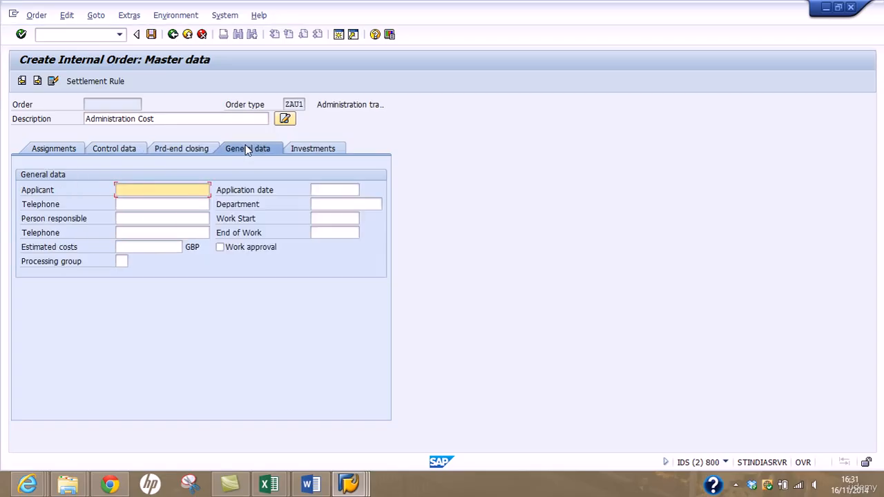
left_click(296, 152)
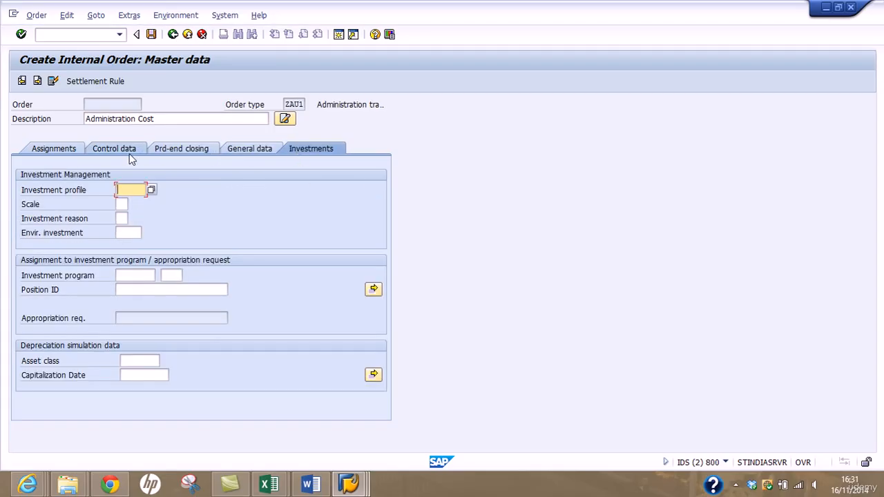
left_click(69, 154)
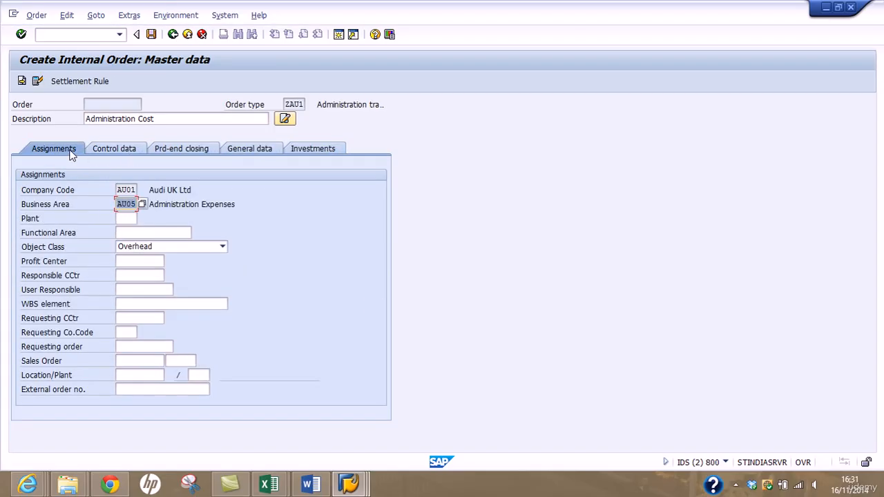
Save the internal order past the order validation dialog and reopen its master data in change mode.
left_click(152, 34)
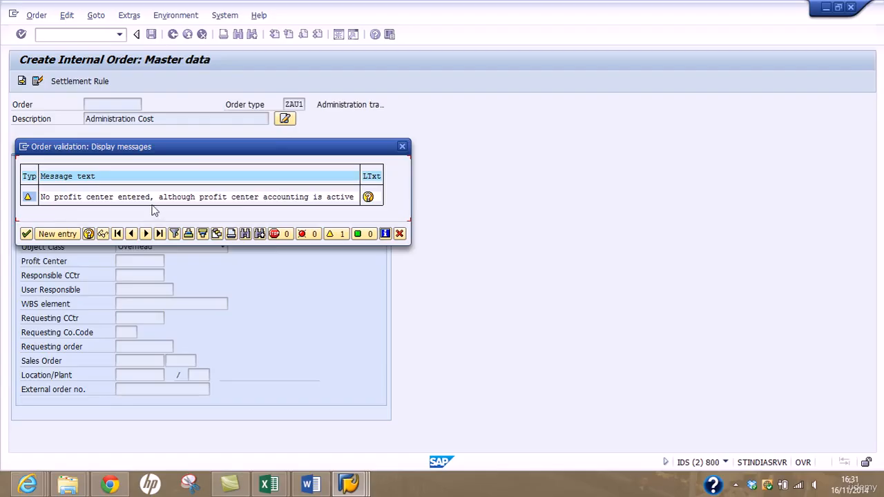
left_click(400, 236)
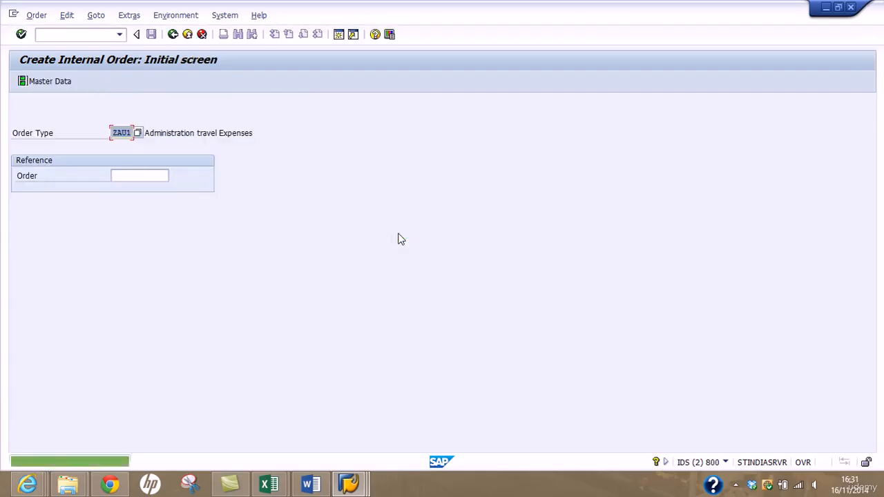
left_click(37, 16)
left_click(50, 59)
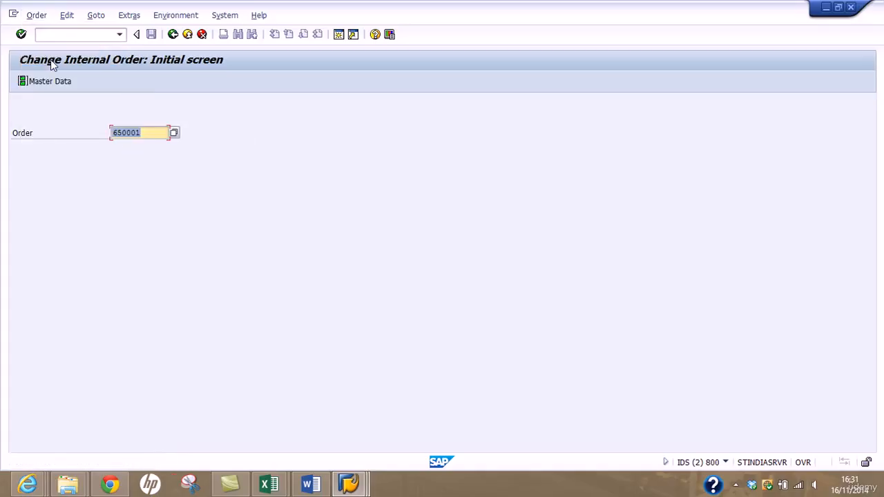
key("Return")
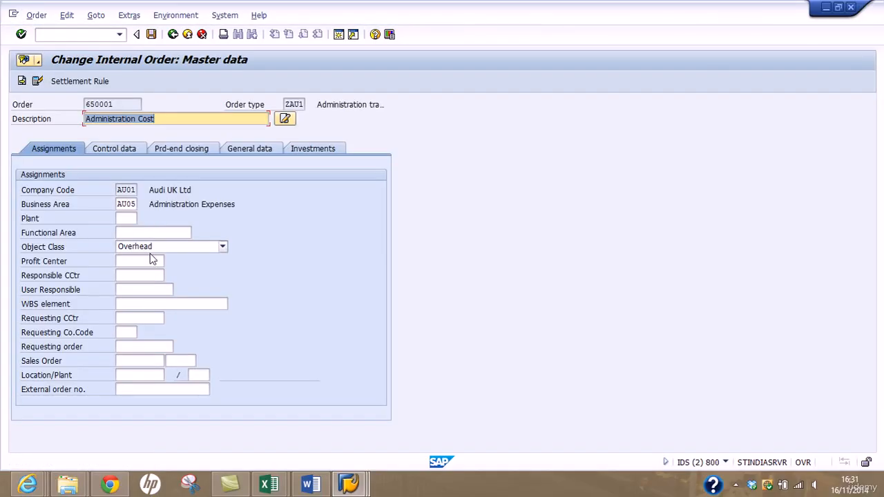
Assign the travel expenses profit center PAU01ATE01 to the internal order, clearing the profit center search filter first, and save the order.
left_click(164, 261)
left_click(170, 262)
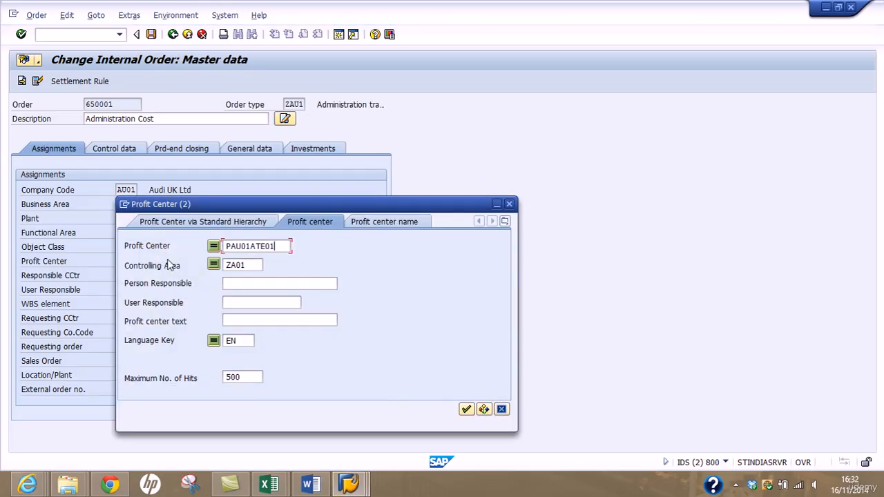
key("BackSpace")
key("BackSpace")
key("BackSpace")
key("BackSpace")
key("BackSpace")
key("BackSpace")
key("BackSpace")
key("BackSpace")
key("BackSpace")
key("BackSpace")
key("Return")
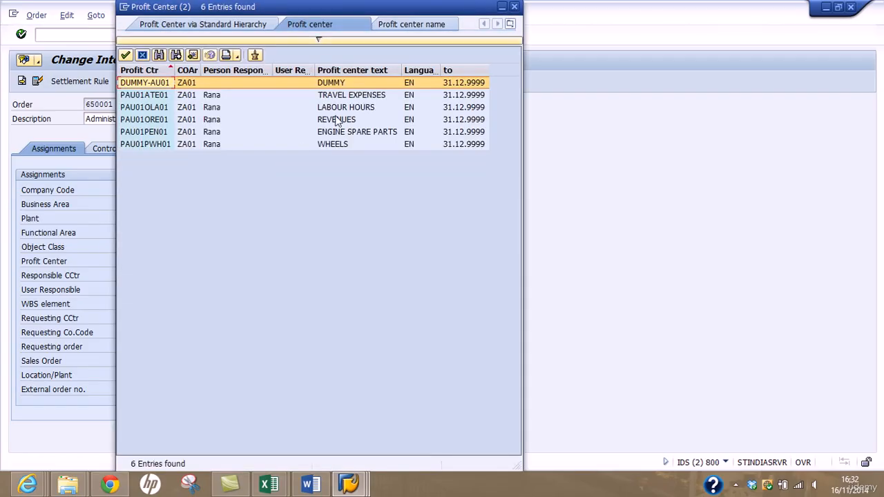
double_click(345, 95)
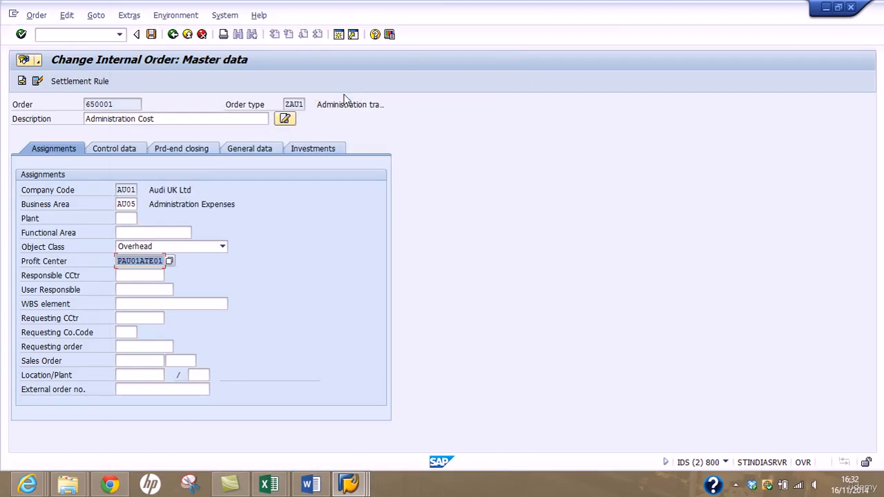
left_click(152, 38)
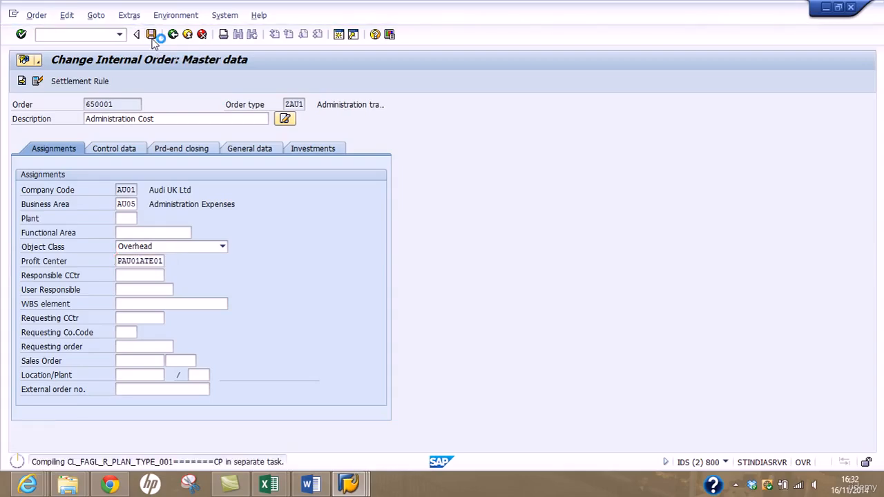
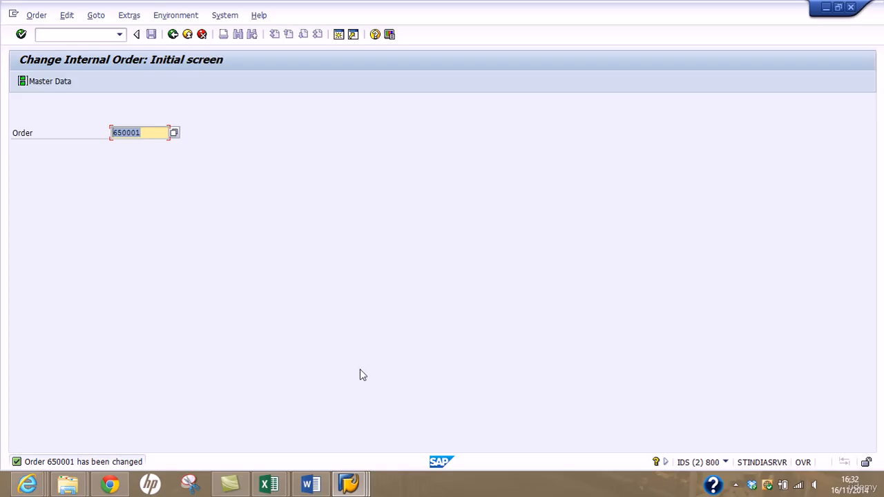
Switch to the Training Notes workbook in Excel and record the internal order's number beside Real IO in cell C94.
mouse_move(268, 484)
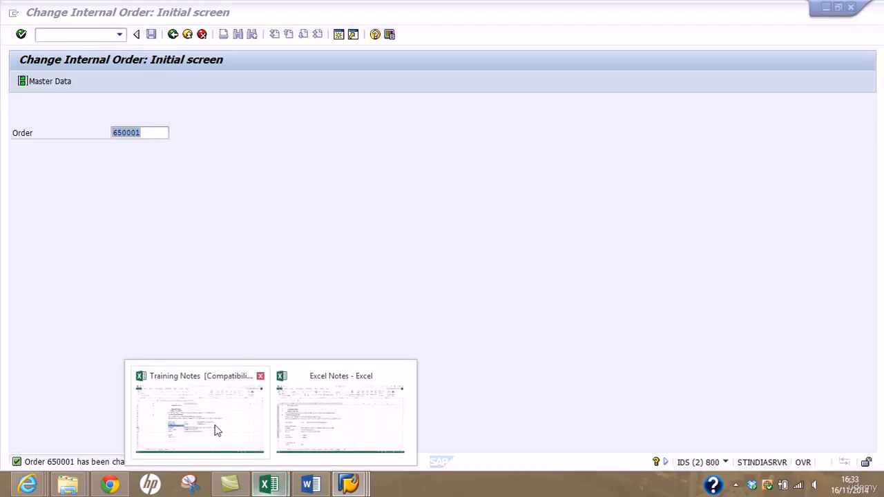
left_click(217, 430)
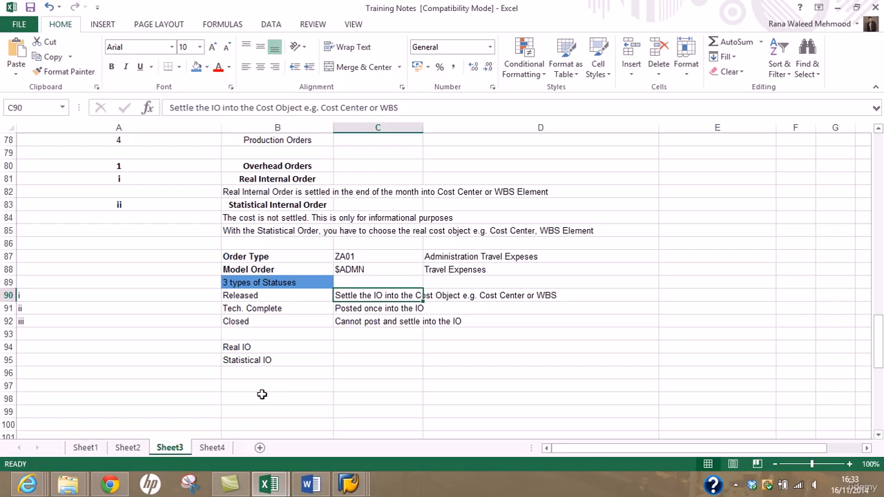
left_click(360, 346)
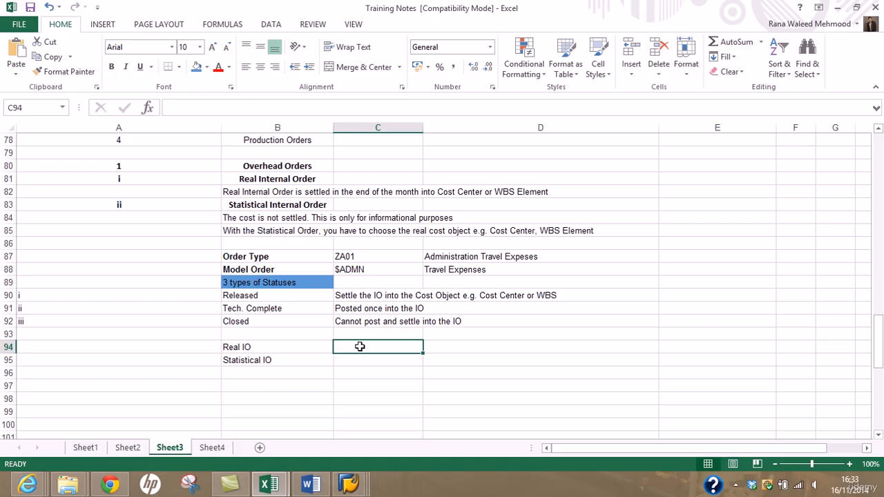
type("65000")
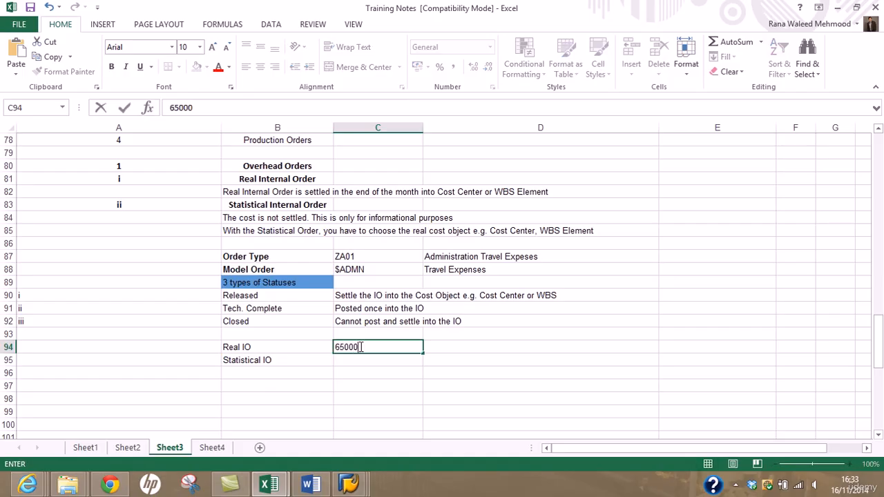
key("BackSpace")
type("1")
left_click(348, 483)
mouse_move(201, 425)
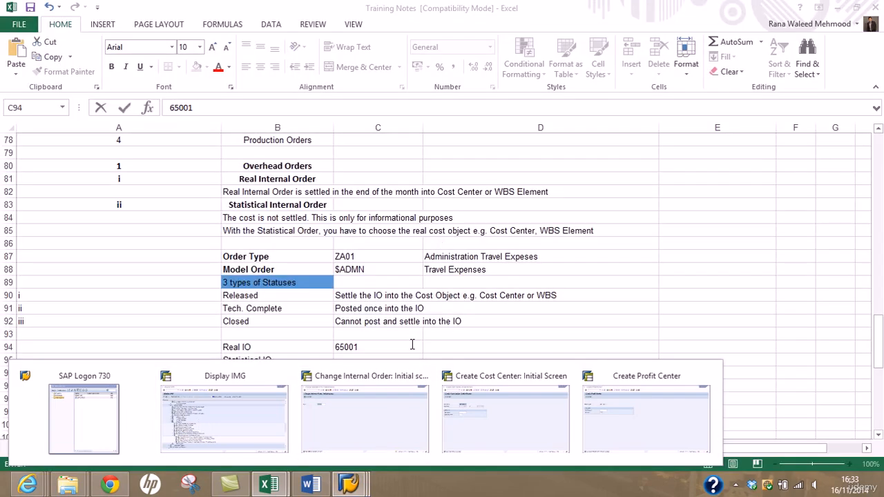
left_click(412, 345)
key("BackSpace")
type("01")
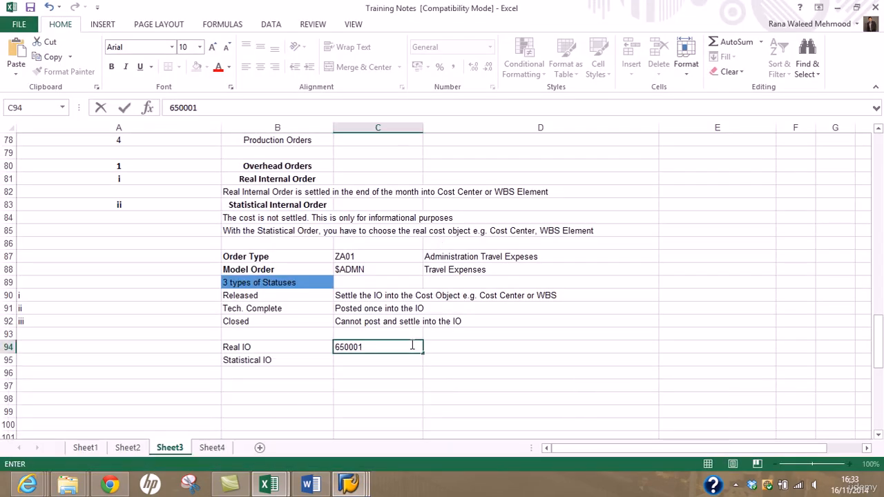
key("Return")
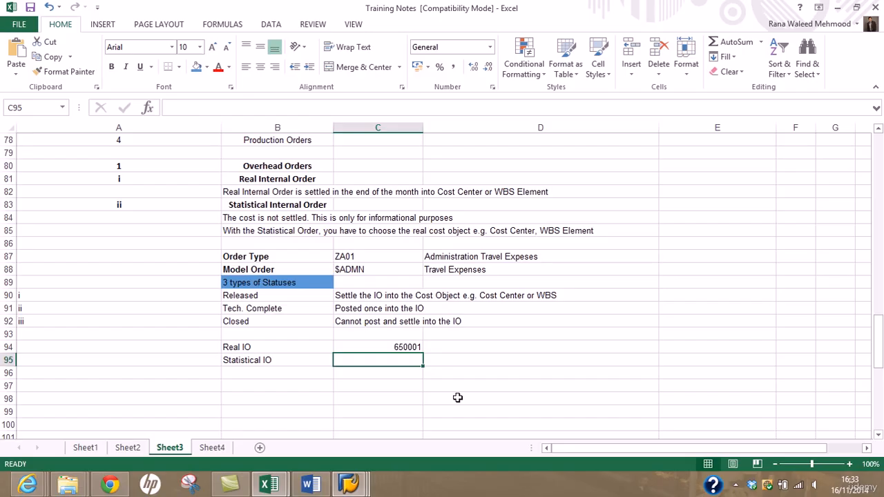
Switch to the Create Cost Center session in SAP and start vendor invoice entry there.
mouse_move(350, 477)
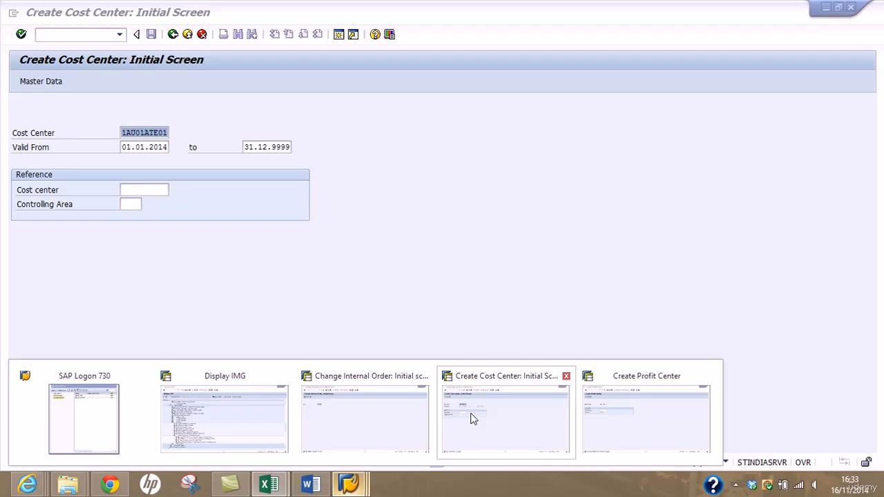
left_click(470, 416)
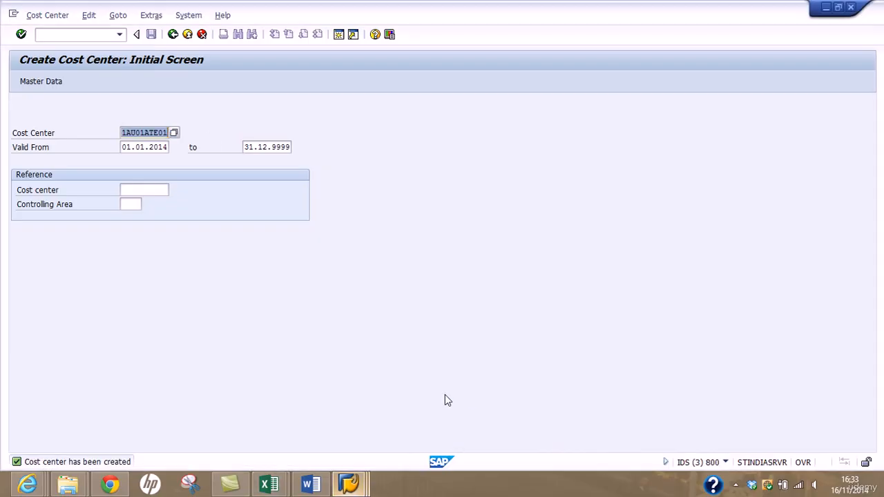
left_click(102, 40)
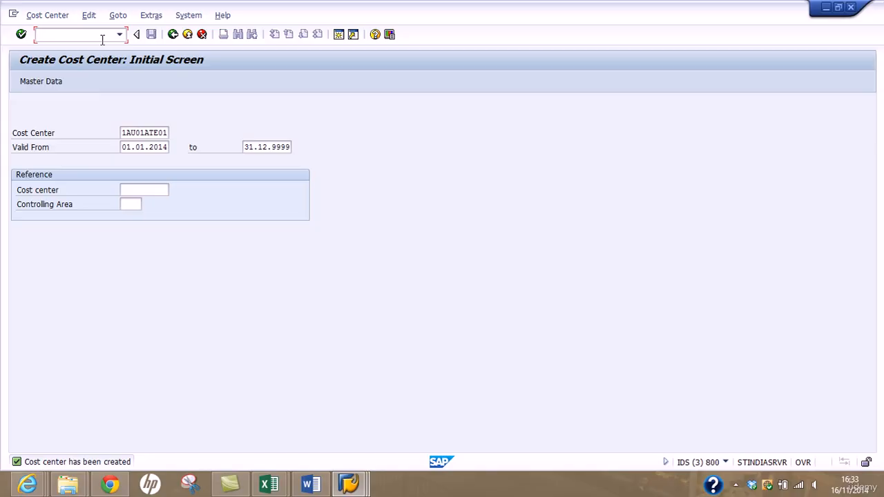
type("/NFB6")
key("Return")
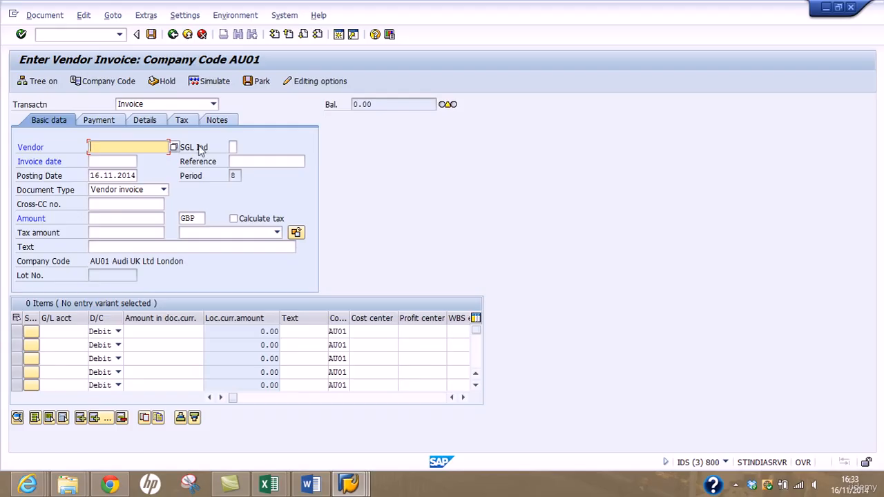
Select vendor O200 of company code AU01, set the invoice date to 16.11.2014 and enable tax calculation.
left_click(173, 147)
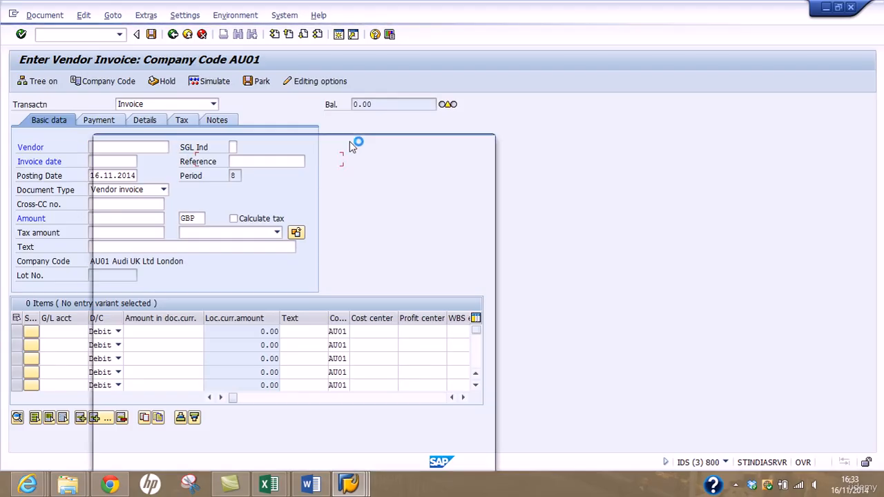
left_click(442, 449)
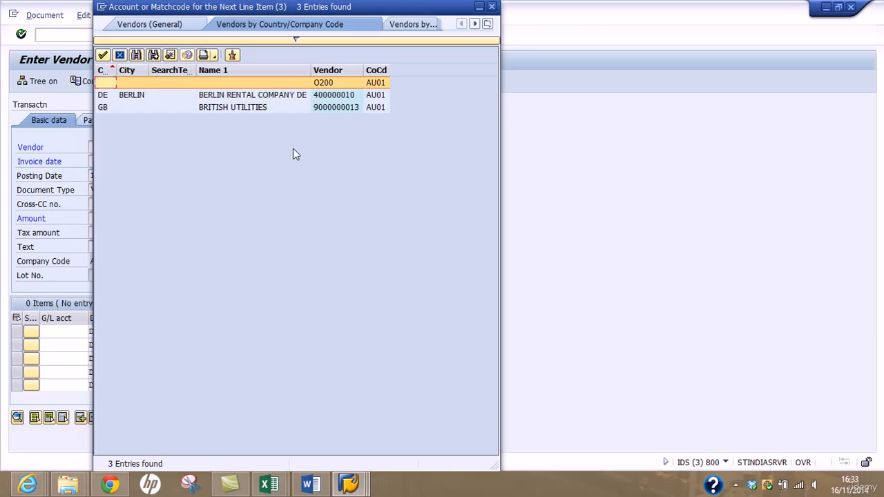
double_click(325, 84)
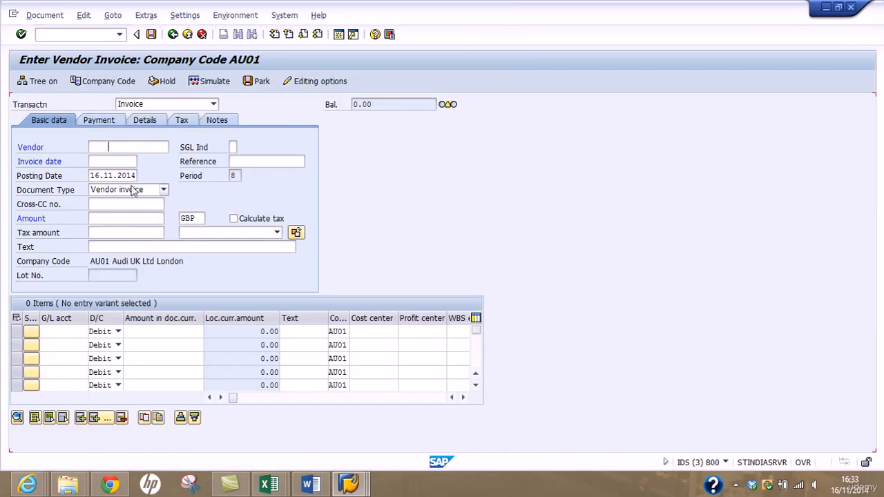
left_click(128, 161)
type("16")
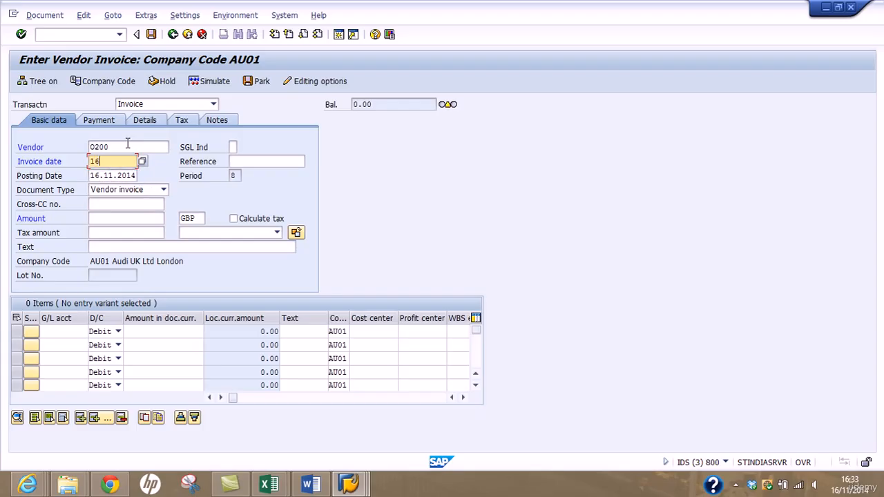
type("..1.2014")
left_click(234, 218)
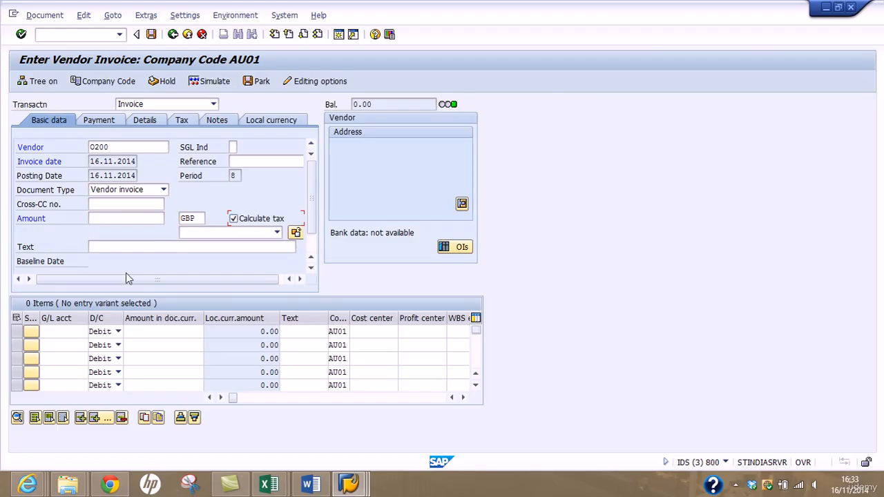
Enter a debit line item of 20000 GBP on the travel expenses G/L account in the first invoice row.
left_click(71, 332)
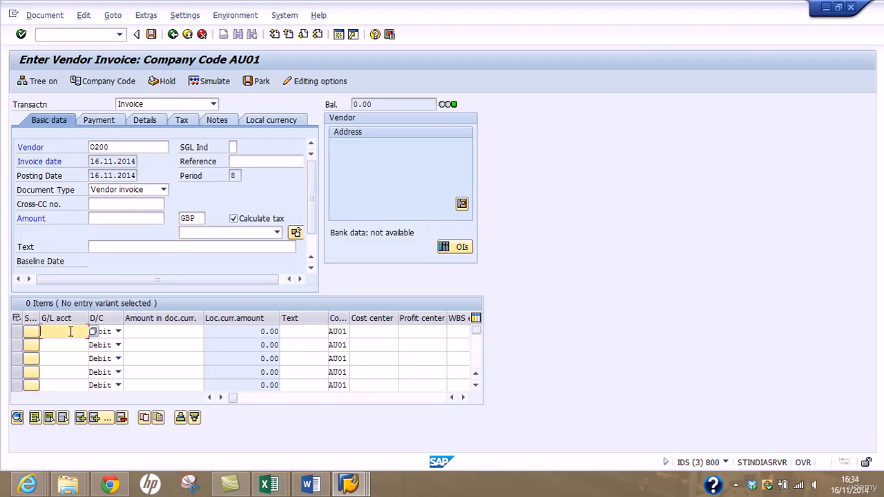
type("5225")
left_click(149, 332)
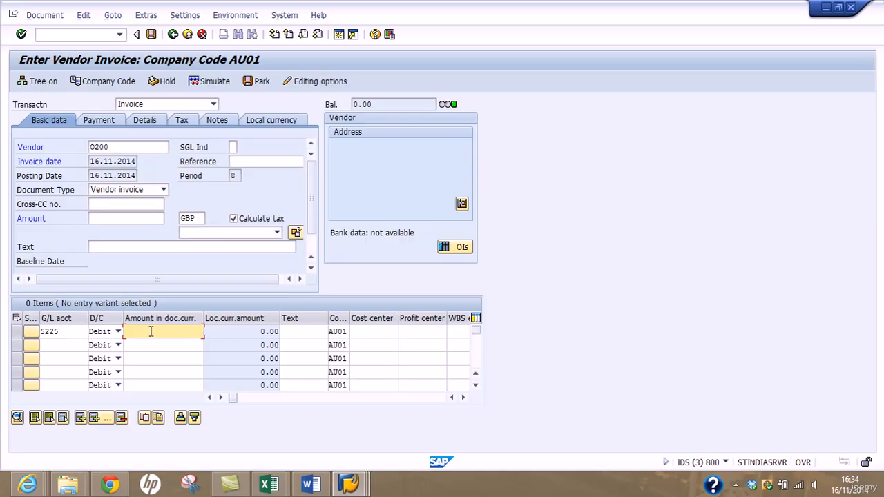
type("20000")
key("Return")
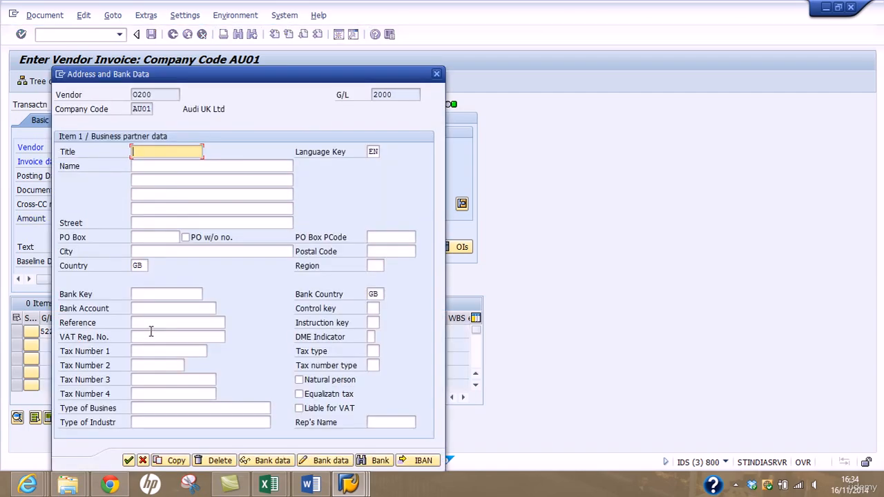
Fill in the one-time vendor's name as British Airways and city as London, and confirm the address and bank data.
key("Tab")
type("Br")
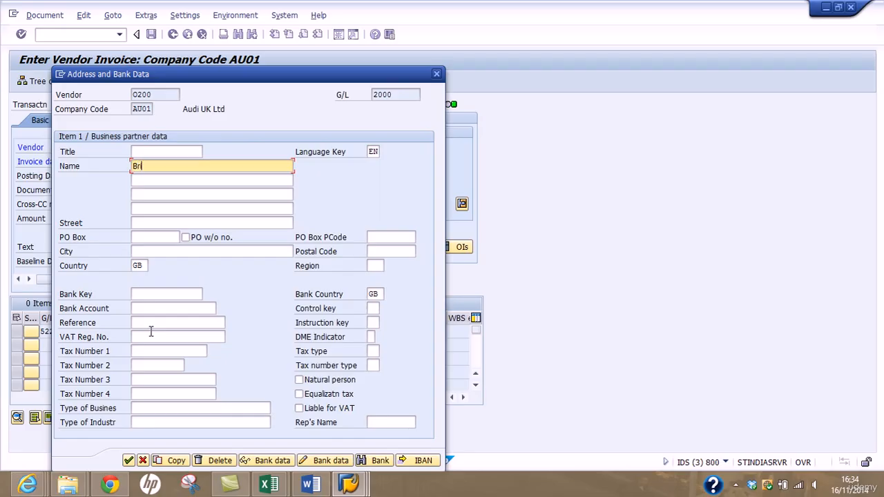
type("itish Airways")
left_click(169, 251)
type("Lo")
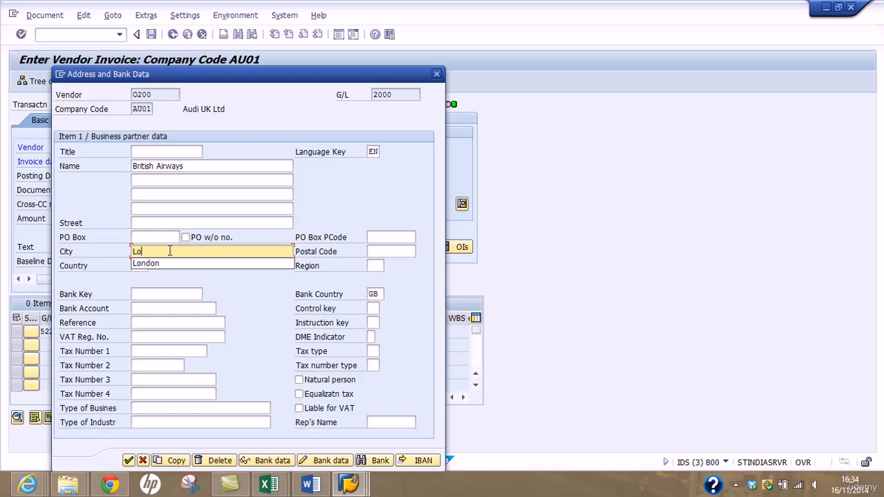
type("ndon")
key("Return")
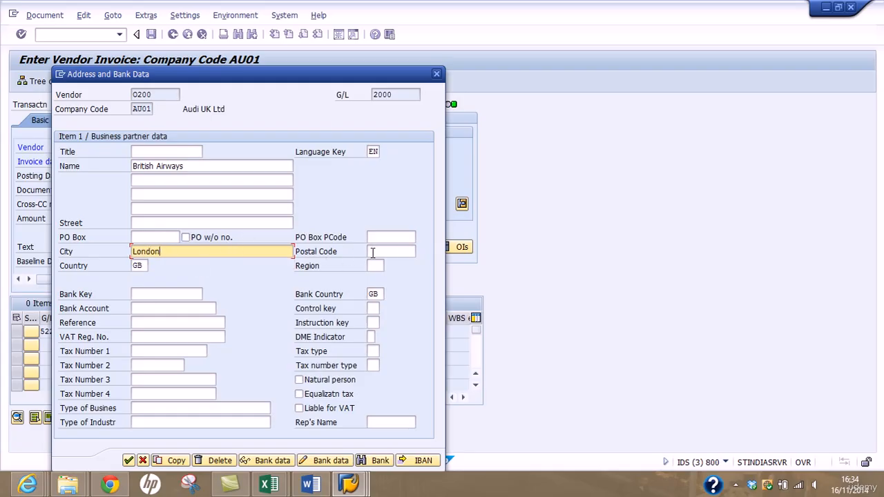
left_click(130, 461)
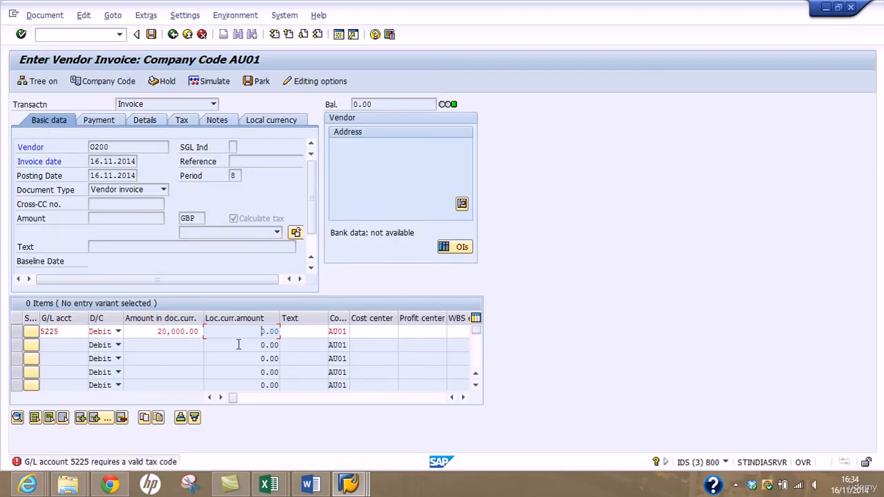
Open the travel expenses line item's details, set tax code V9 and assign the internal order recorded in the notes.
double_click(153, 335)
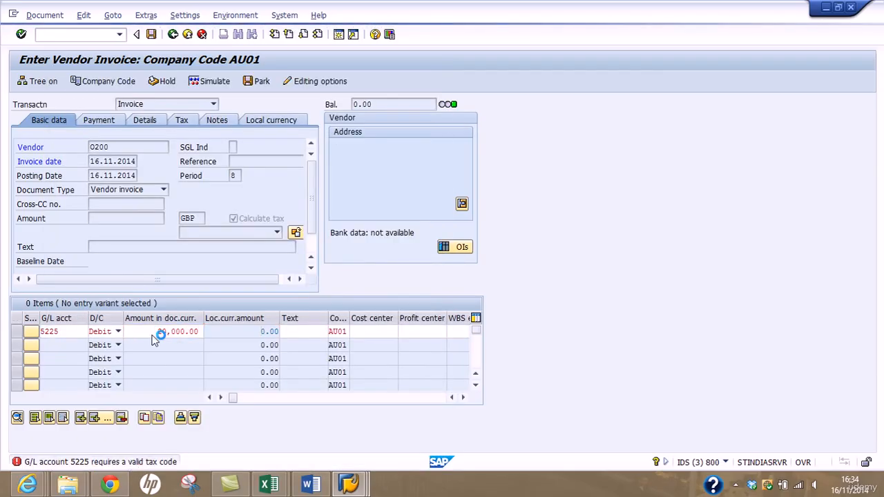
left_click(99, 176)
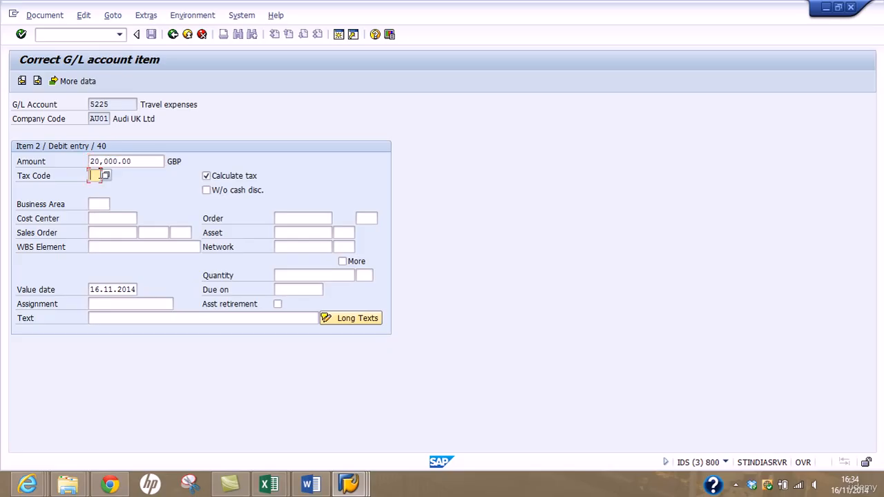
type("V")
left_click(101, 194)
left_click(297, 214)
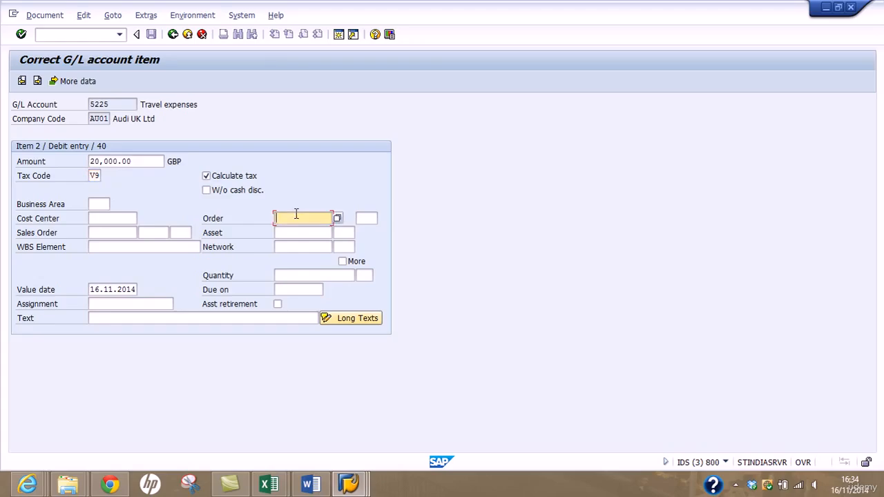
type("650001")
key("Return")
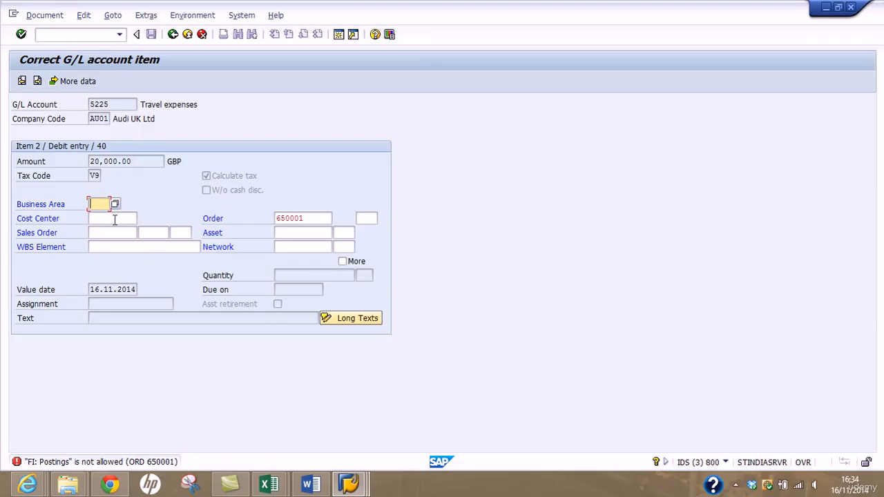
left_click(735, 485)
left_click(714, 376)
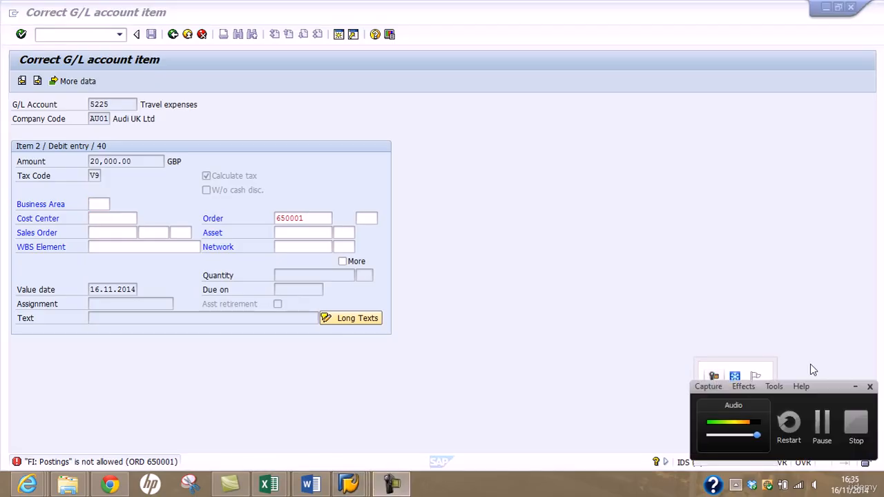
left_click(821, 413)
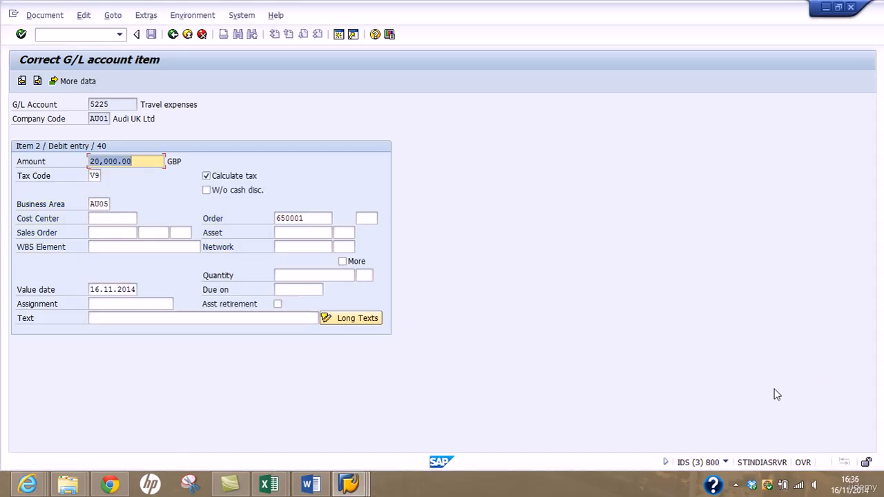
double_click(316, 216)
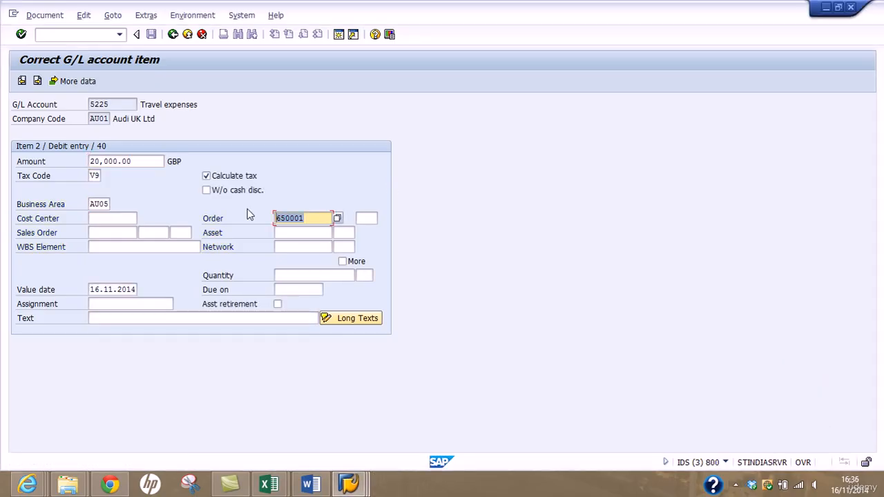
Switch to the internal order session and examine the order's status in its control data.
left_click(348, 484)
left_click(336, 421)
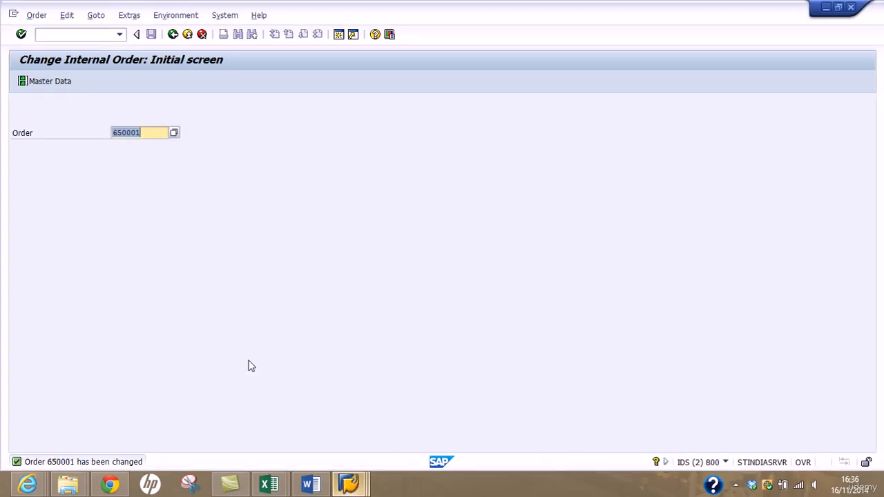
left_click(51, 81)
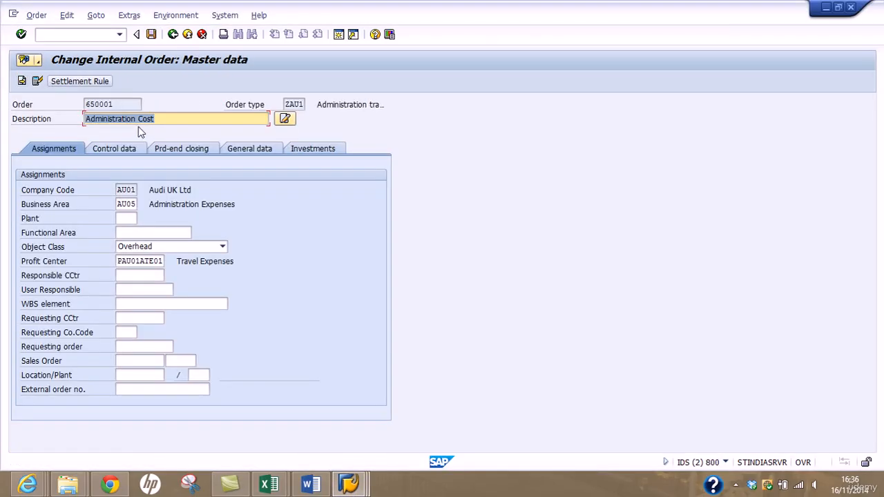
left_click(139, 147)
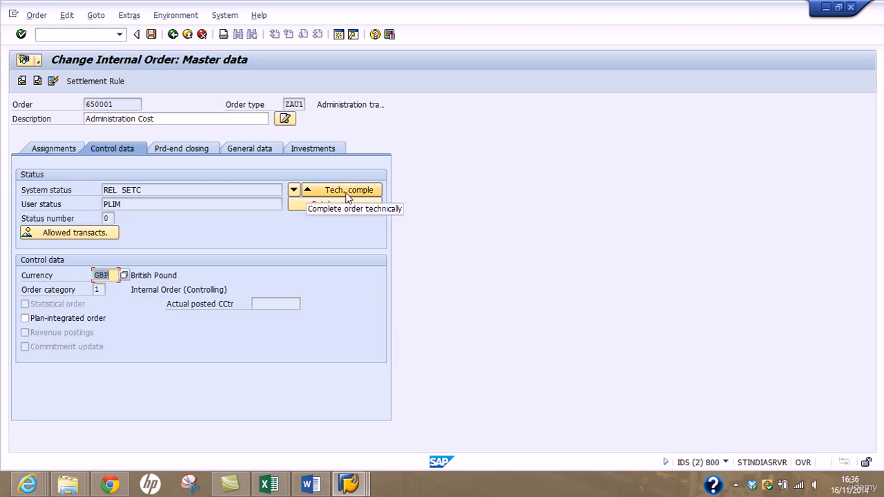
Review the explanation of the Tech. Complete order status in the Excel training notes and return to SAP.
left_click(268, 483)
left_click(203, 424)
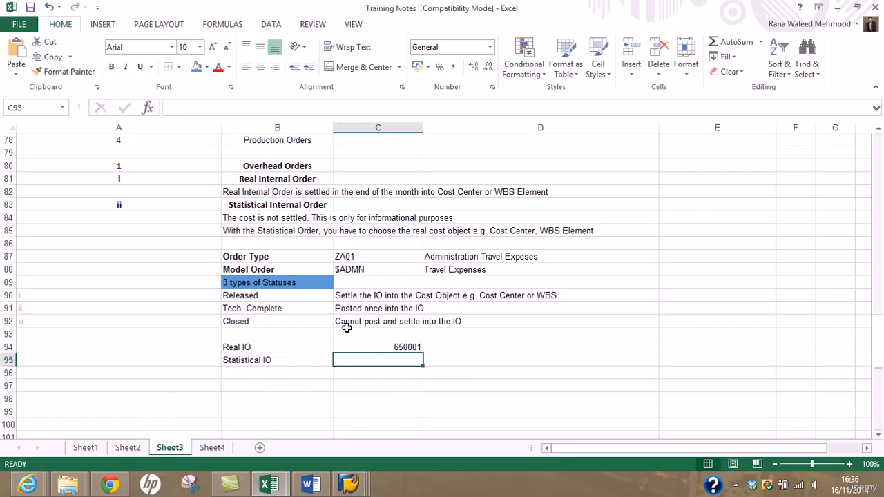
left_click(378, 308)
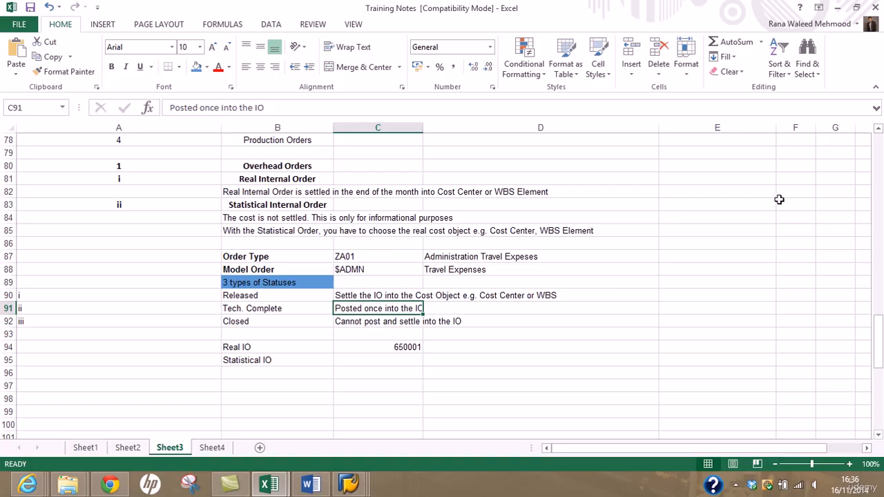
left_click(837, 8)
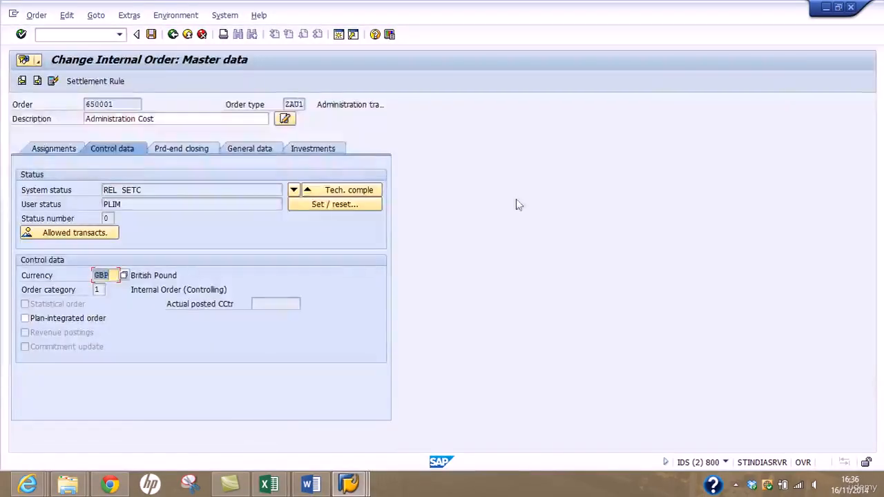
Return from the travel expenses item to the vendor invoice, set the invoice amount to 24,000 GBP and simulate the document.
mouse_move(350, 488)
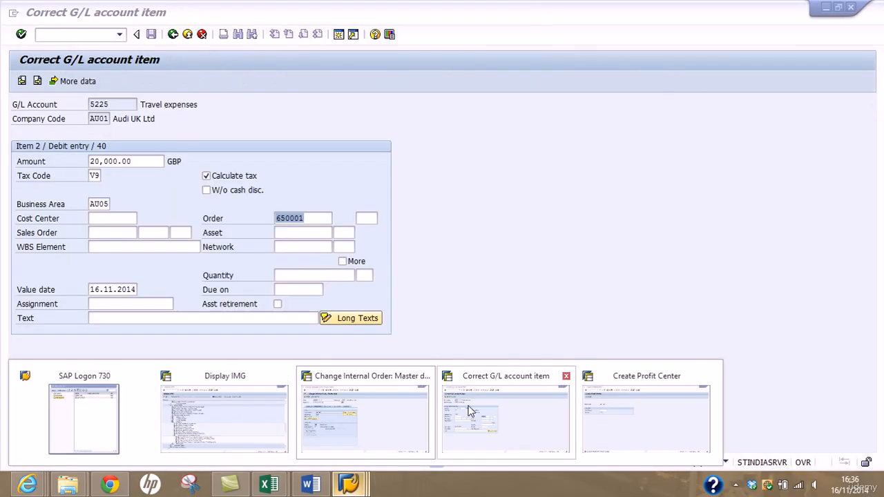
left_click(467, 415)
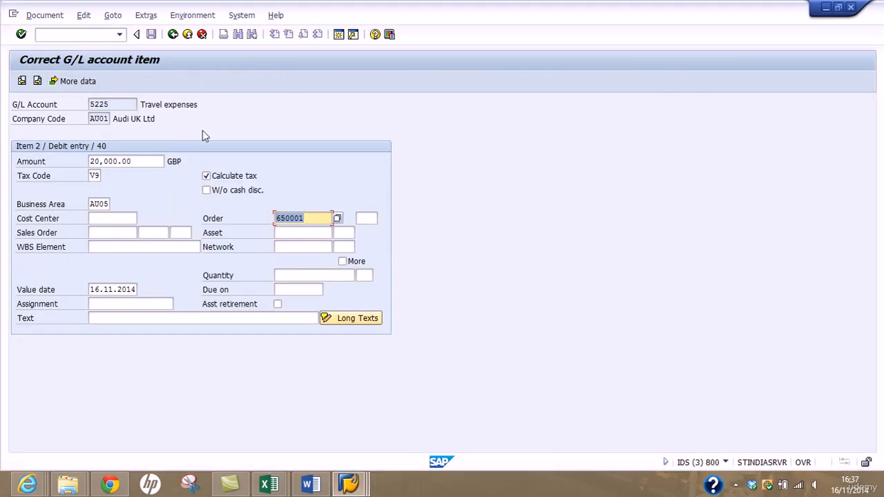
left_click(174, 39)
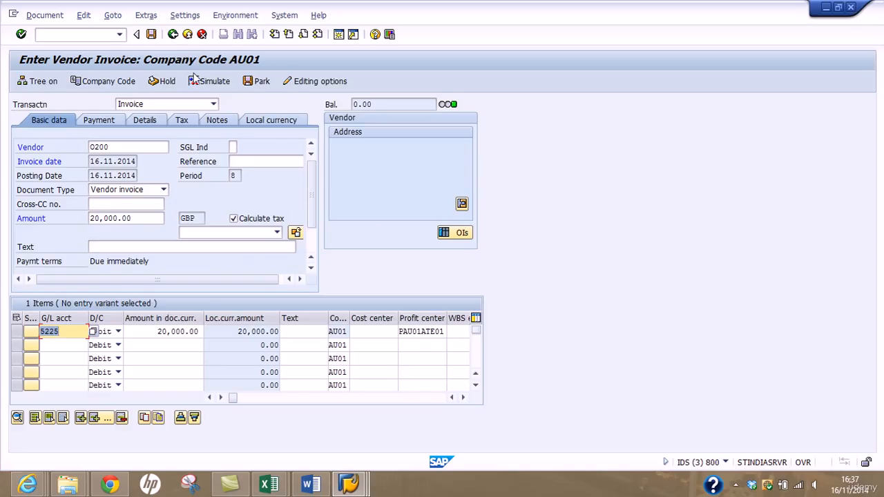
left_click(206, 83)
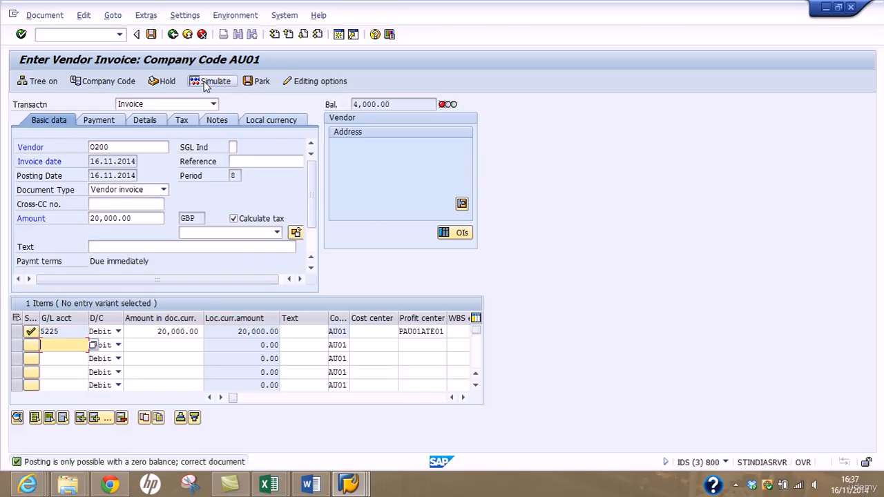
left_click_drag(133, 219, 2, 201)
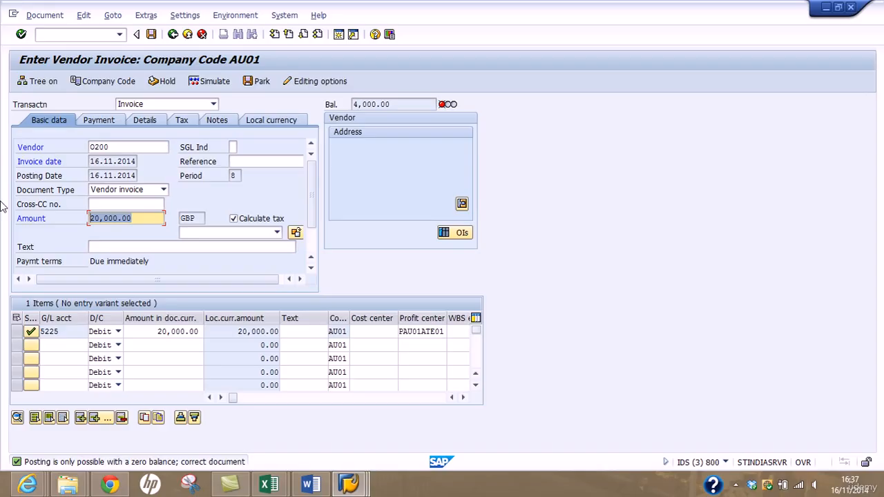
key("Delete")
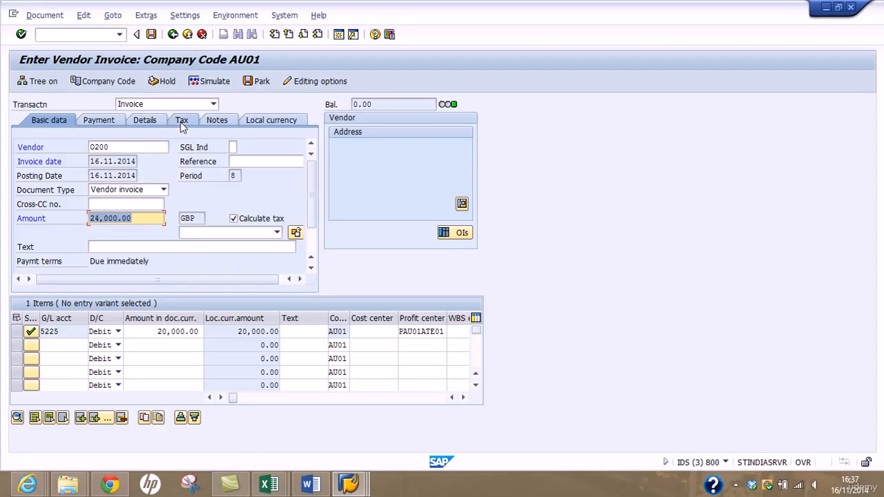
left_click(225, 83)
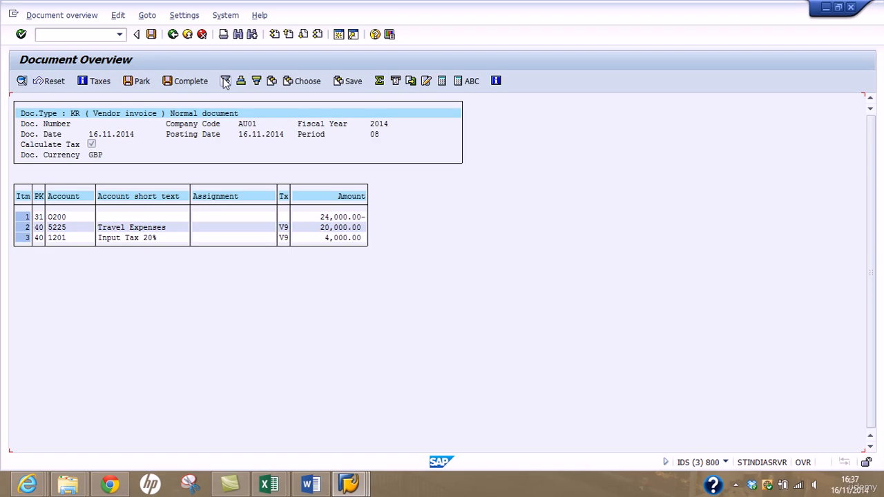
Go back from the simulation, check the travel expenses item's profit center and post the vendor invoice.
left_click(172, 35)
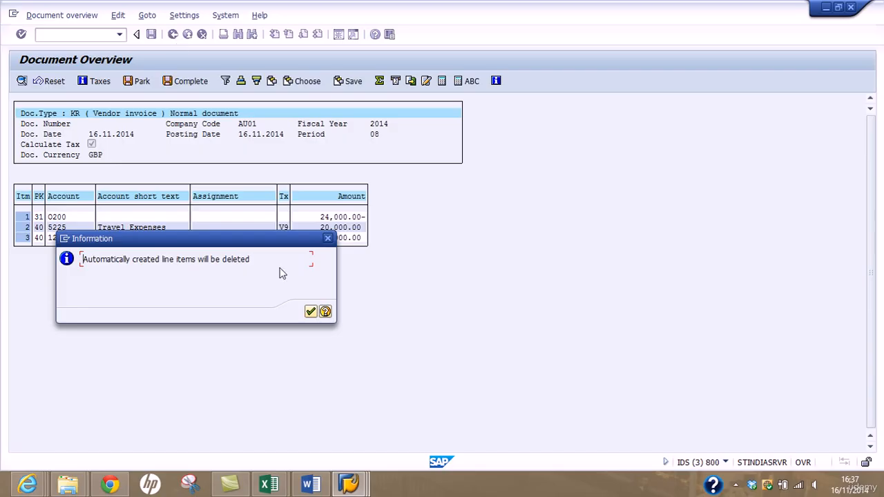
left_click(311, 312)
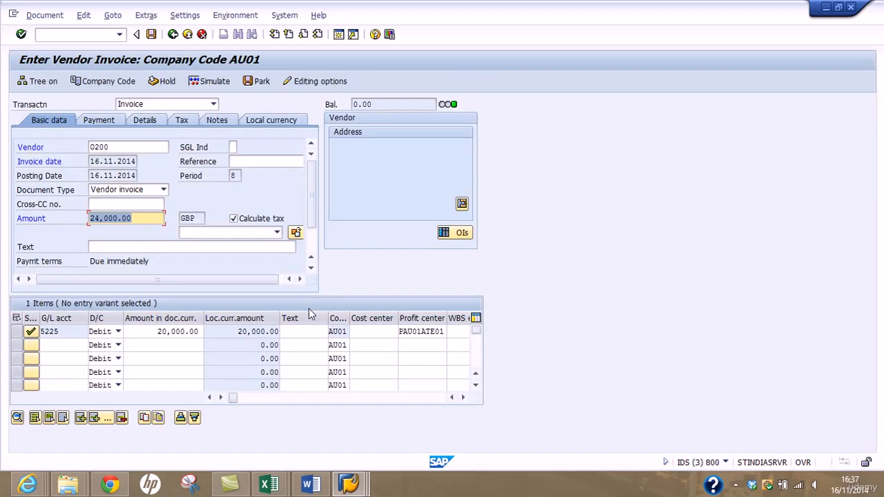
left_click(400, 332)
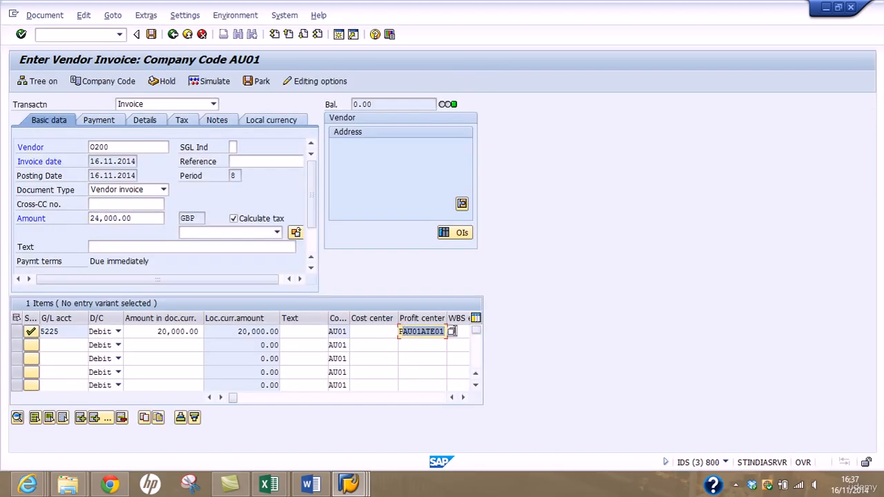
left_click(213, 81)
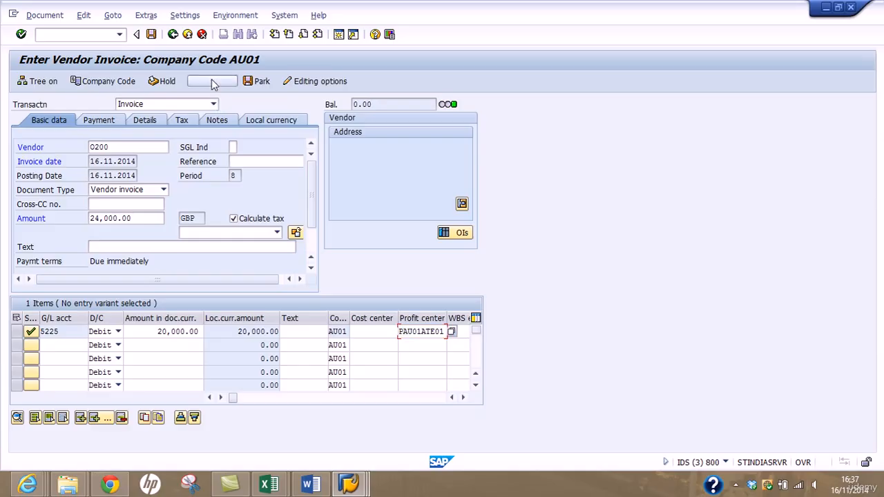
left_click(152, 35)
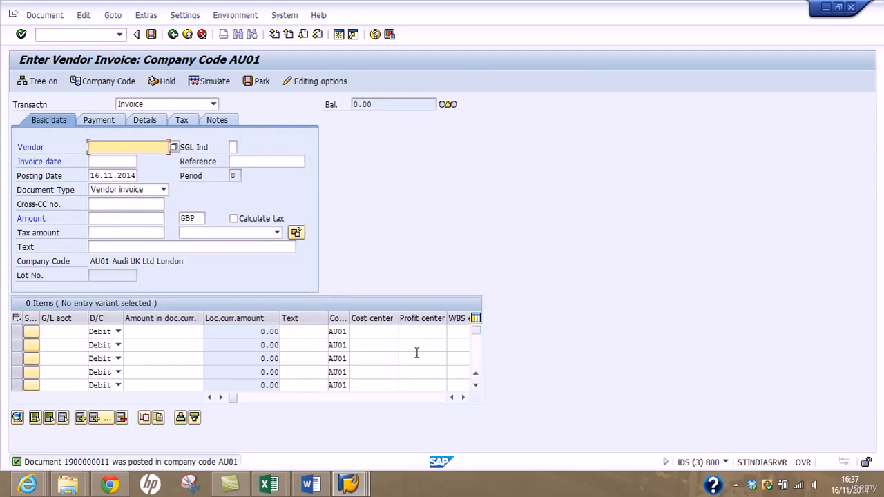
left_click(736, 486)
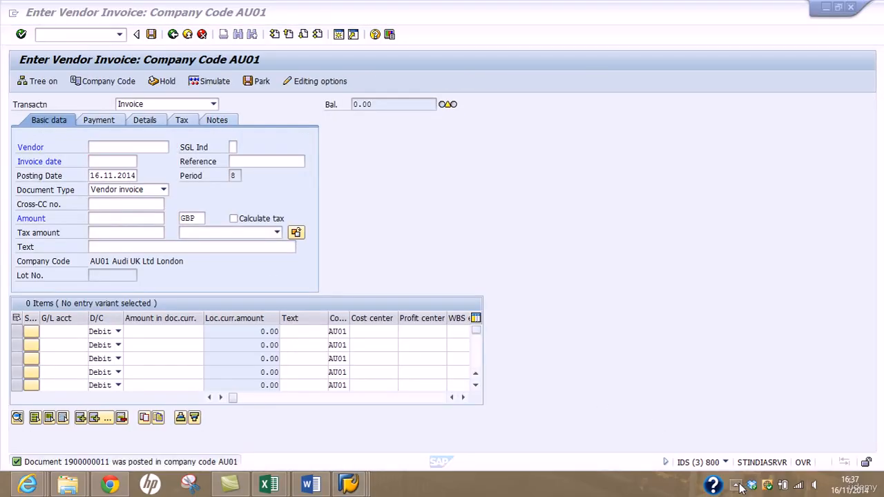
left_click(736, 485)
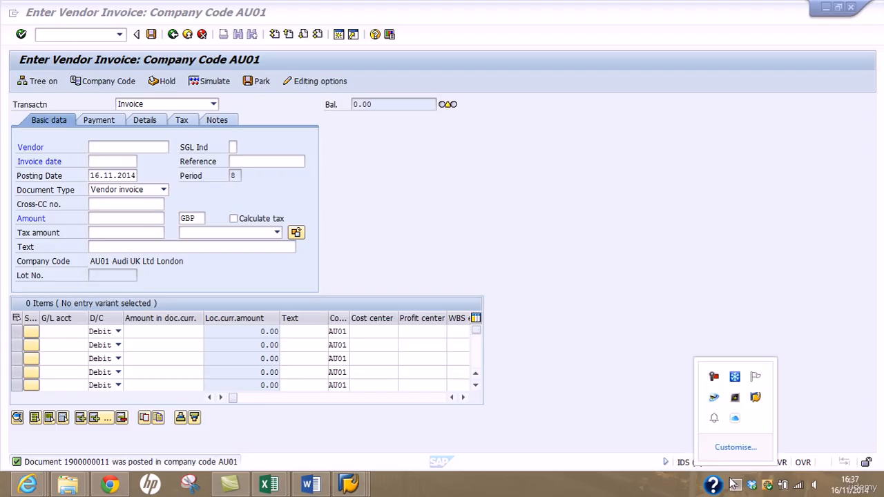
left_click(652, 385)
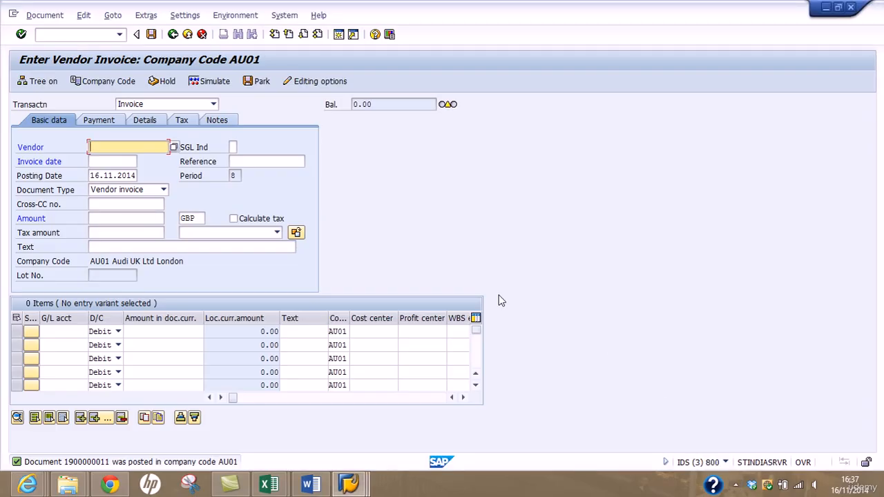
Switch to the internal order session and leave the master data for the SAP Easy Access menu.
left_click(349, 483)
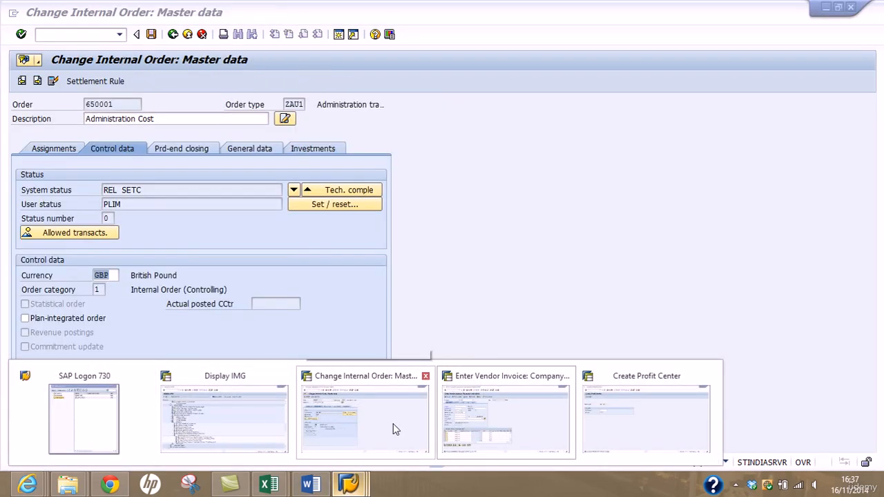
left_click(393, 423)
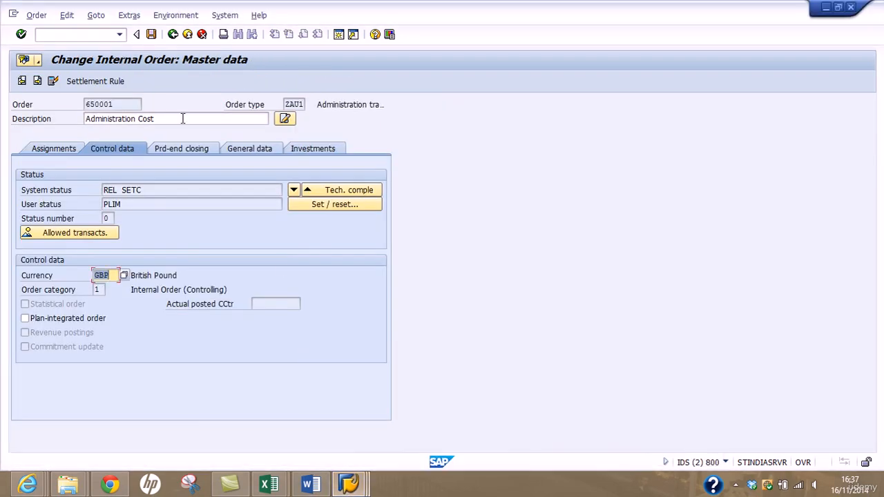
left_click(172, 34)
left_click(173, 34)
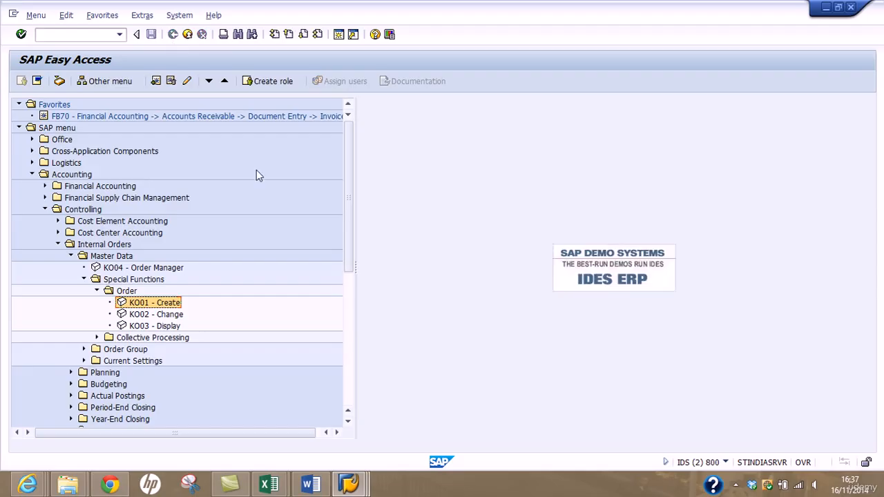
Run report S_ALR_87012993 - Orders: Actual/Plan/Variance for controlling area ZA01, fiscal year 2014, periods 8 to 12.
left_click_drag(354, 236, 355, 309)
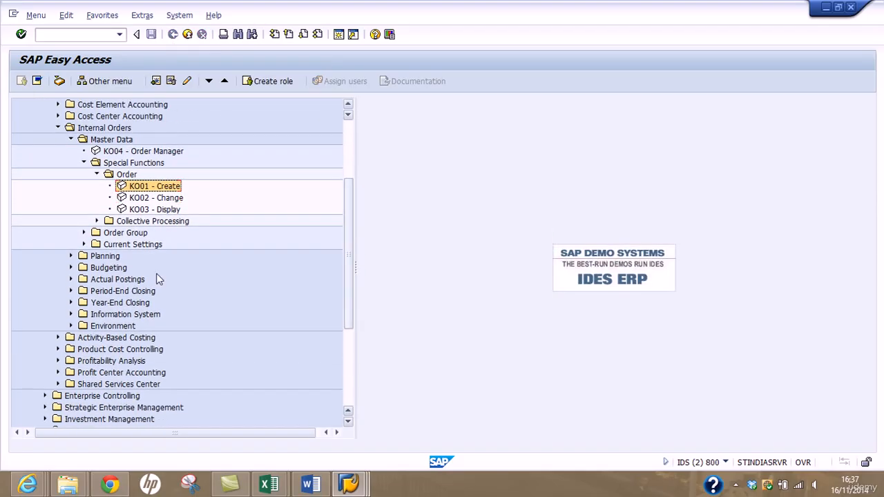
left_click(71, 314)
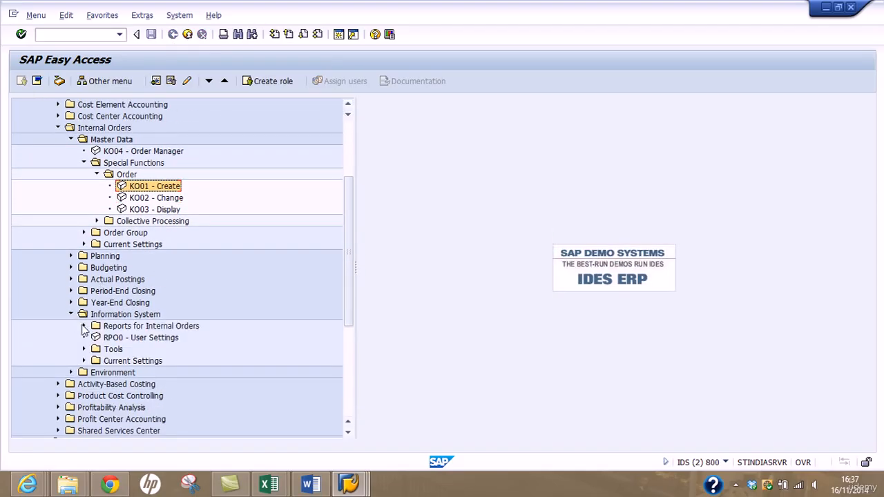
left_click(84, 325)
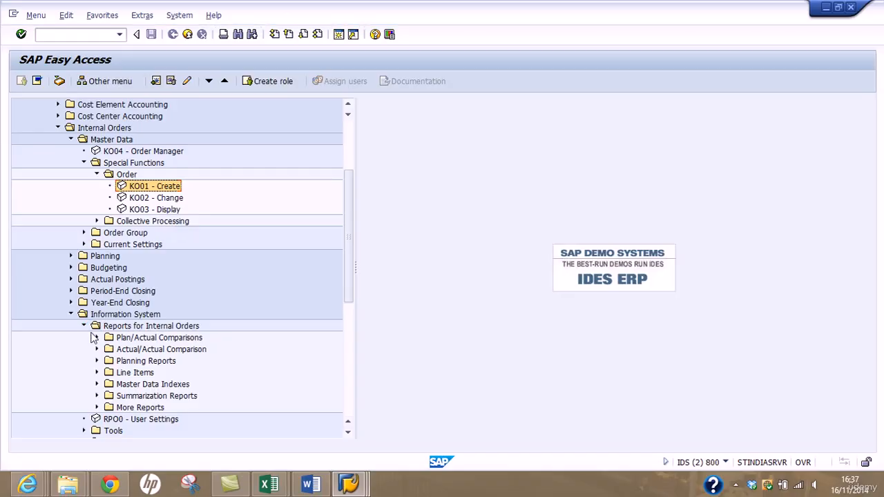
left_click(96, 338)
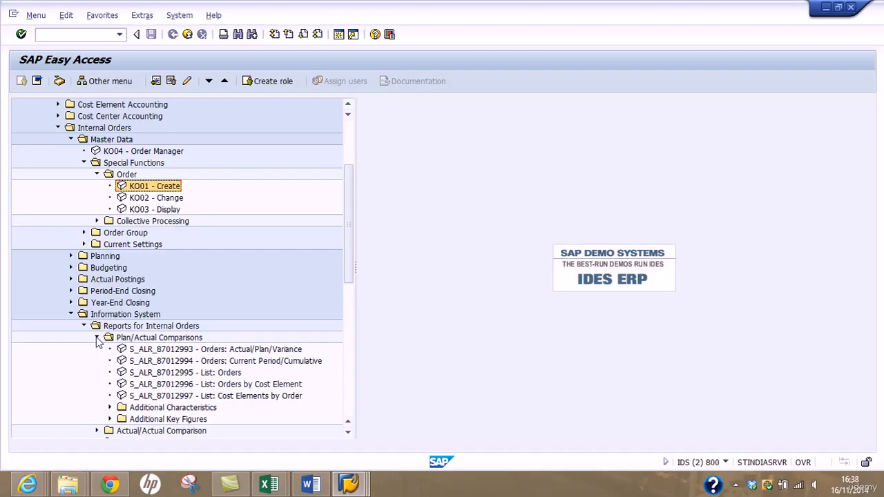
left_click(152, 349)
double_click(152, 350)
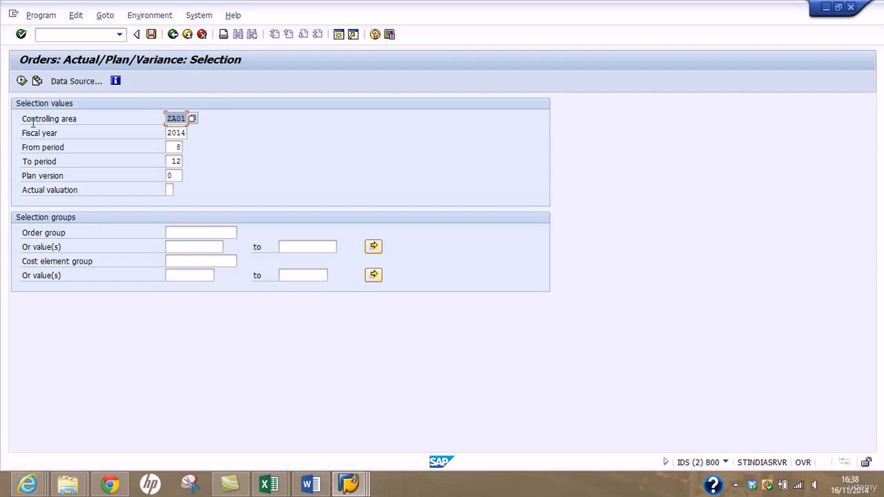
left_click(20, 82)
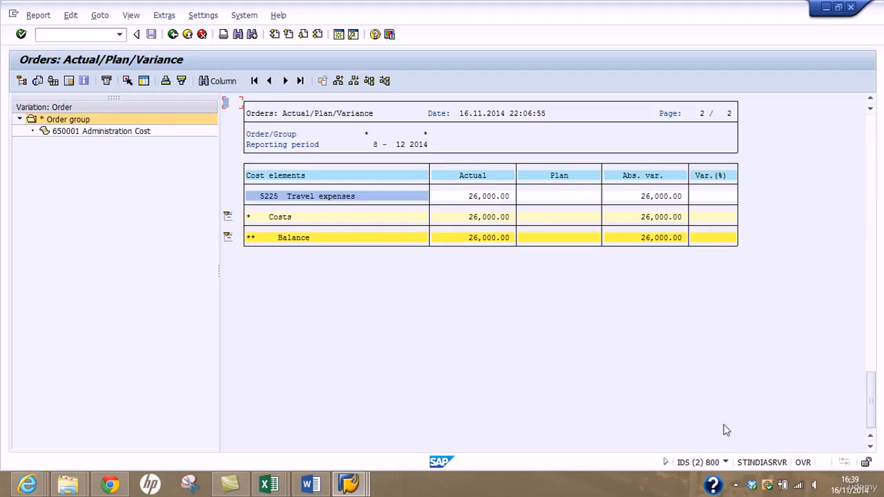
left_click(738, 485)
left_click(713, 376)
left_click(350, 485)
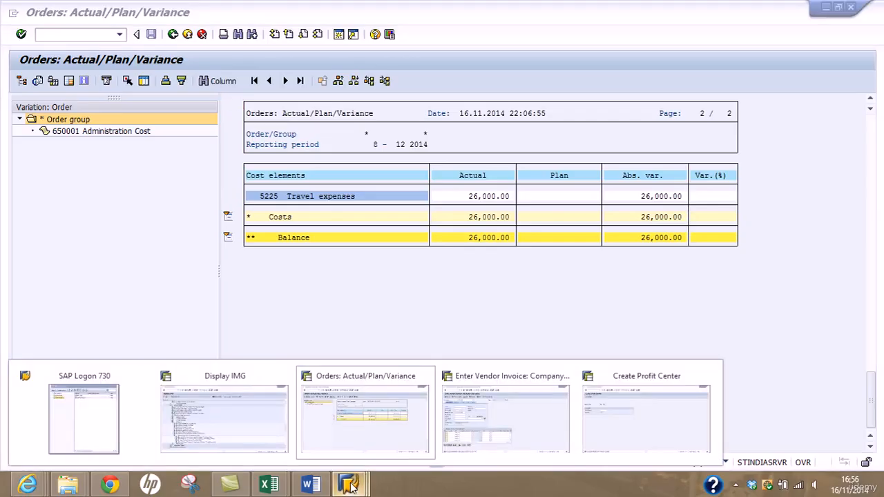
mouse_move(524, 427)
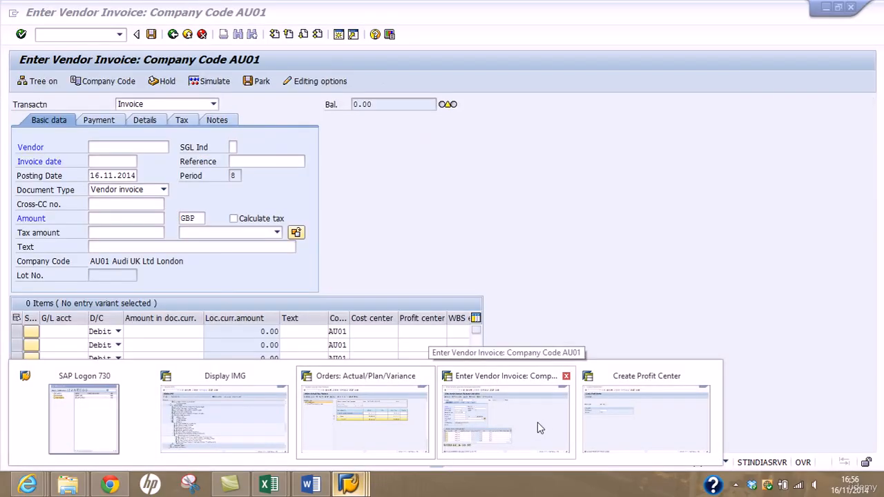
left_click(538, 422)
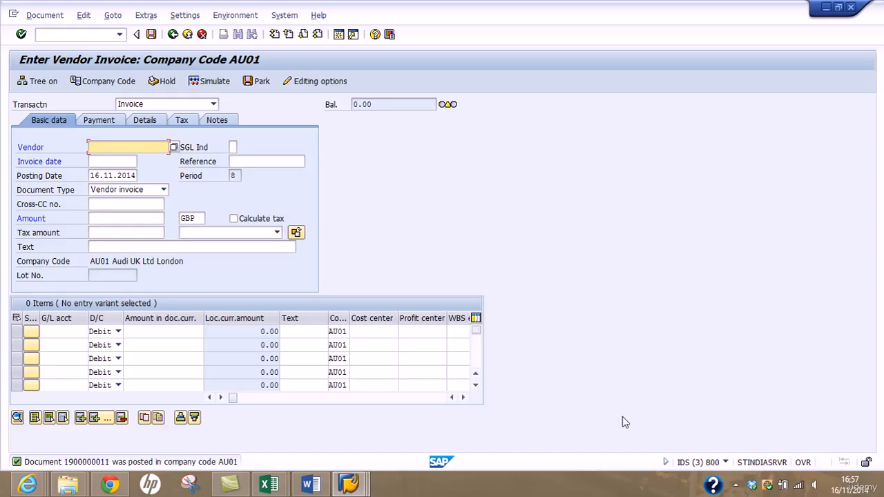
left_click(735, 486)
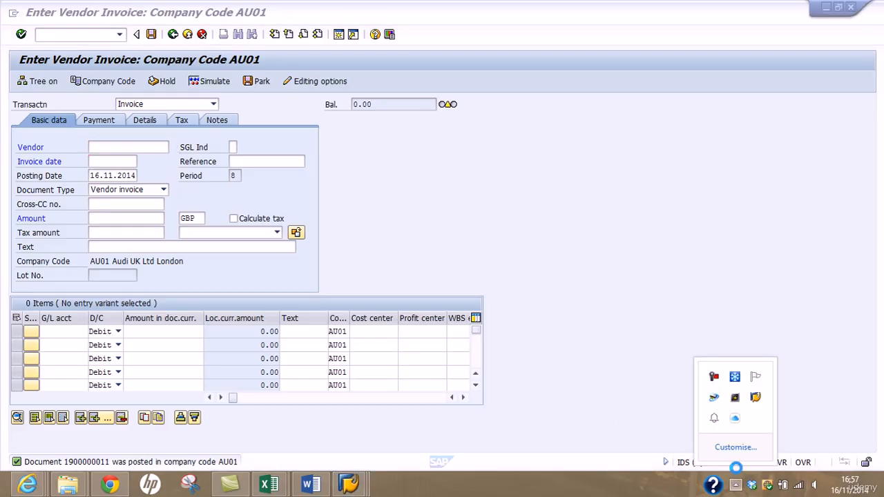
left_click(715, 377)
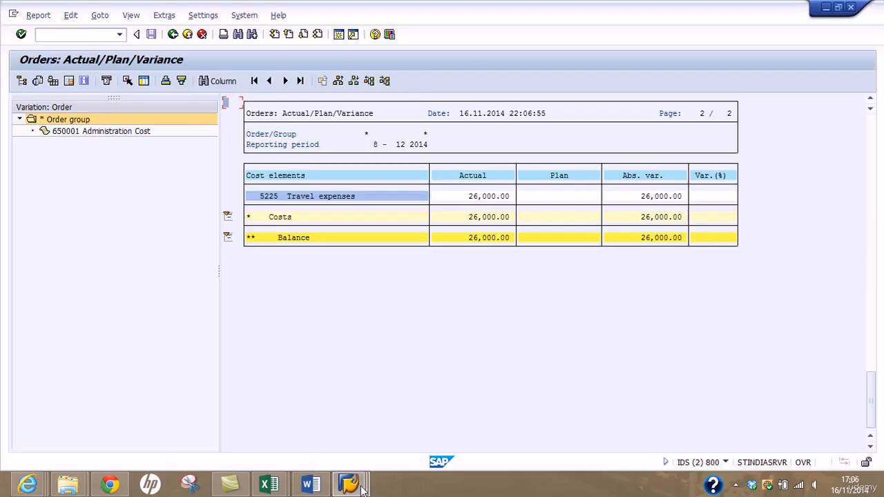
Switch to the Create Profit Center session and open the SAP Reference IMG there with transaction SPRO.
mouse_move(348, 483)
left_click(656, 415)
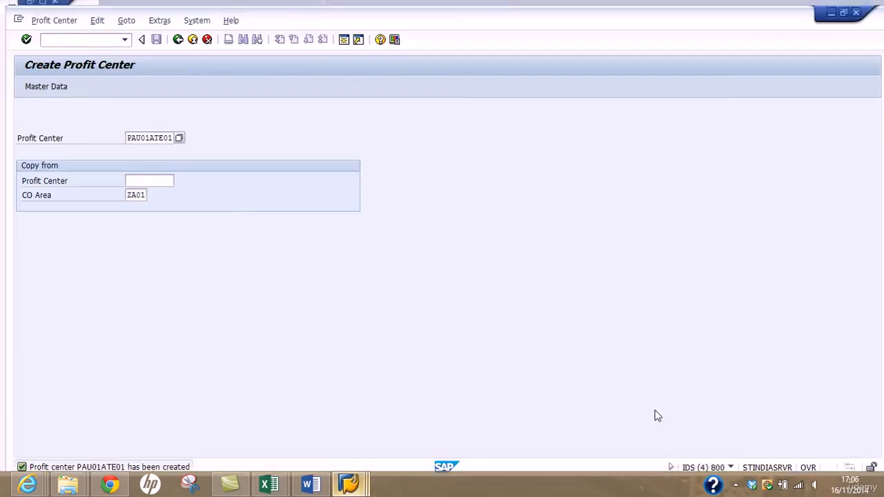
left_click(101, 38)
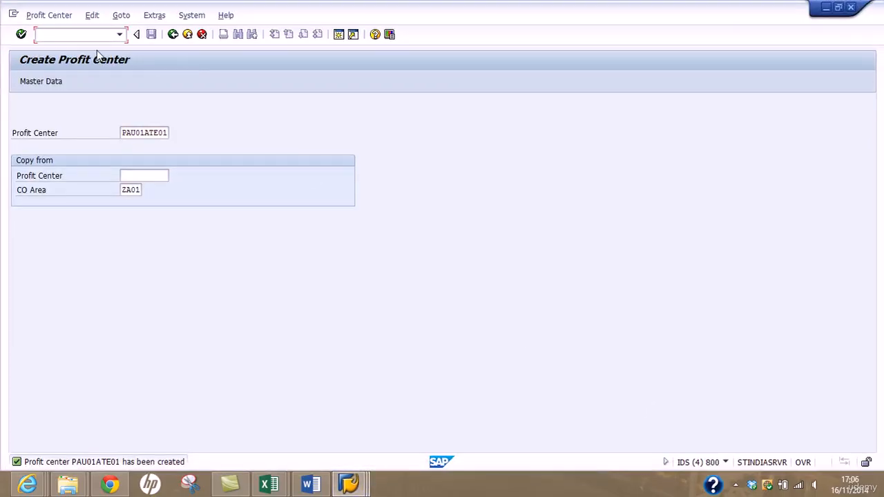
type("/nspro")
key("Return")
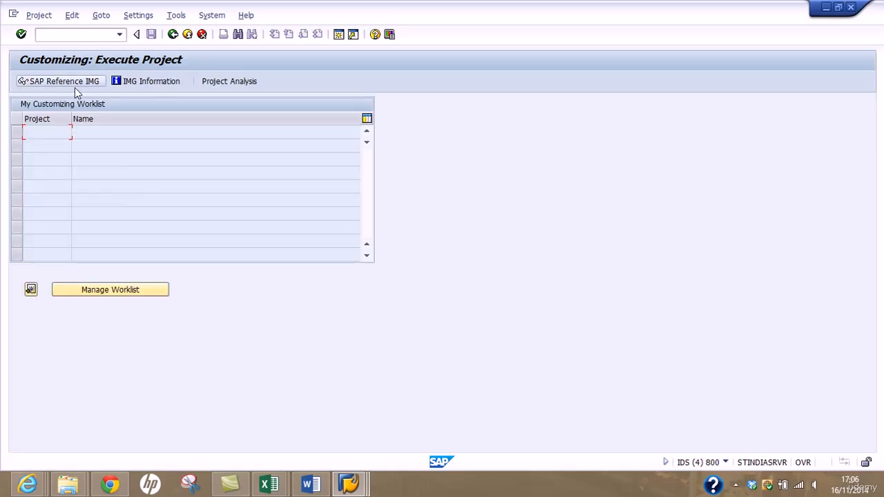
left_click(74, 84)
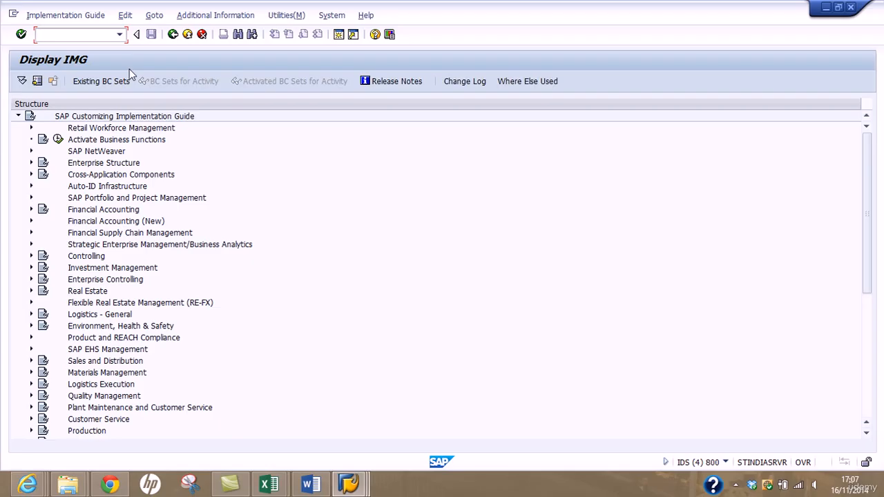
Return to SAP Easy Access and open KO88 - Individual Processing from the period-end closing settlement functions for internal orders.
key("Return")
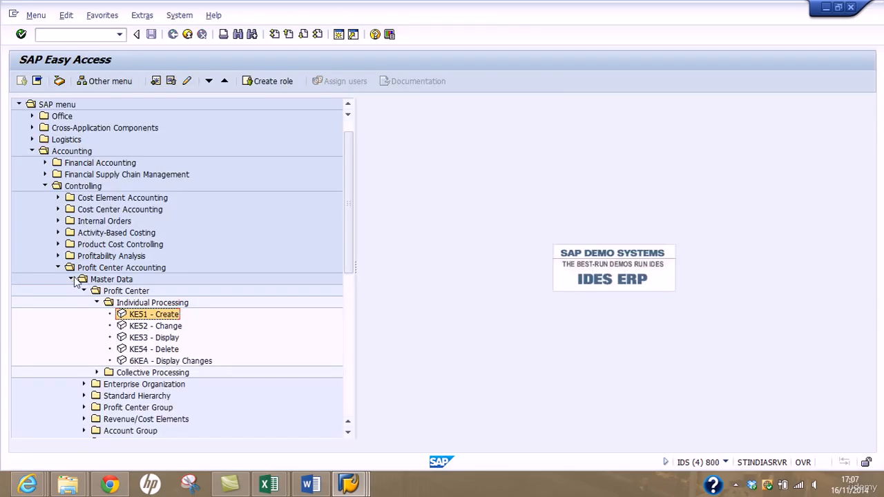
left_click(59, 268)
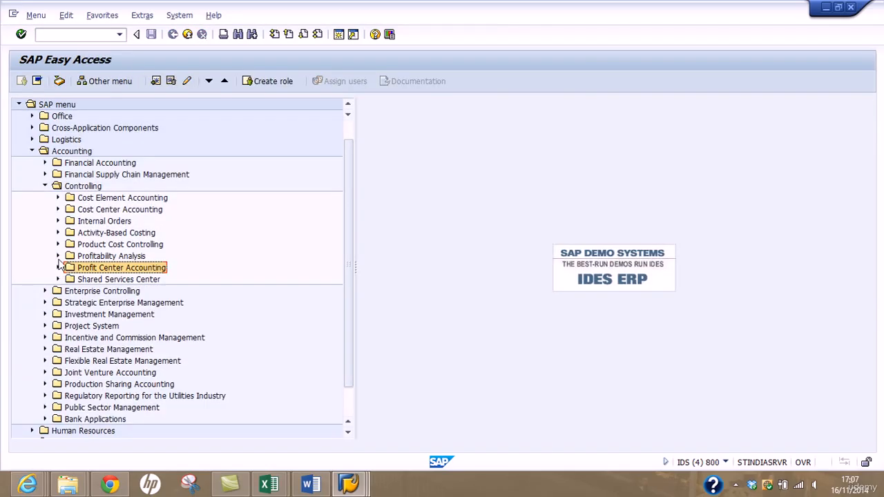
left_click(58, 221)
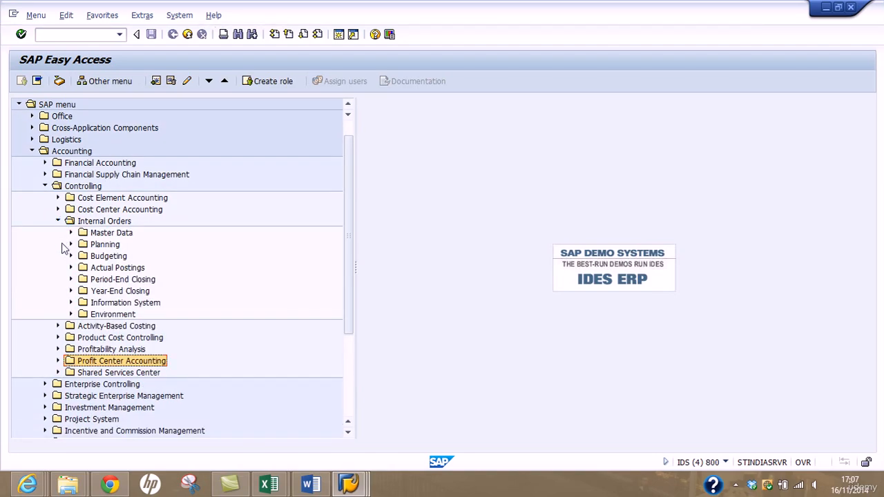
left_click(70, 279)
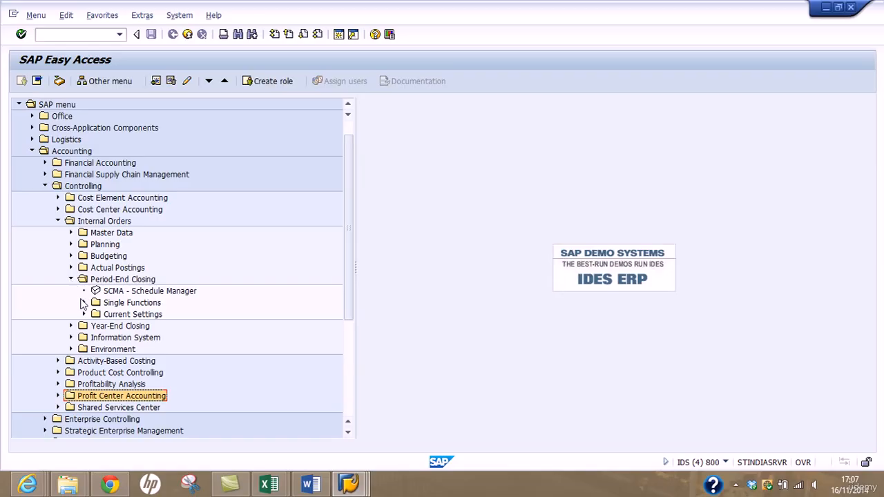
left_click(83, 303)
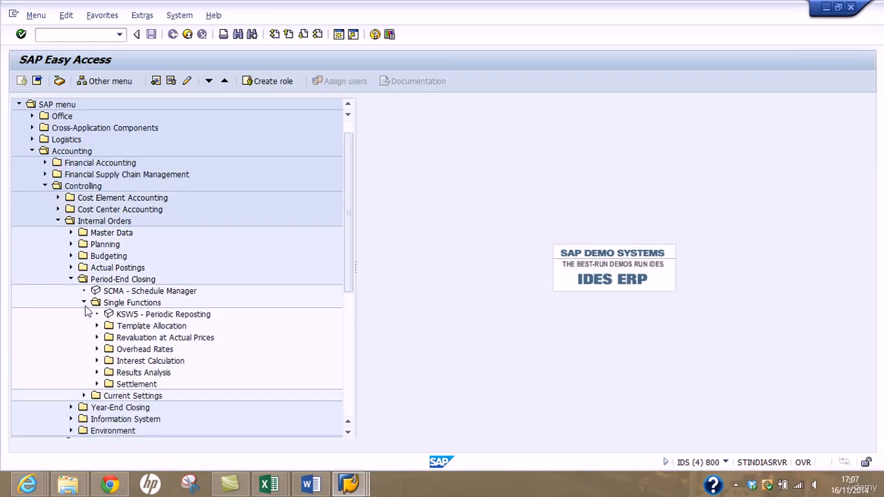
left_click(97, 385)
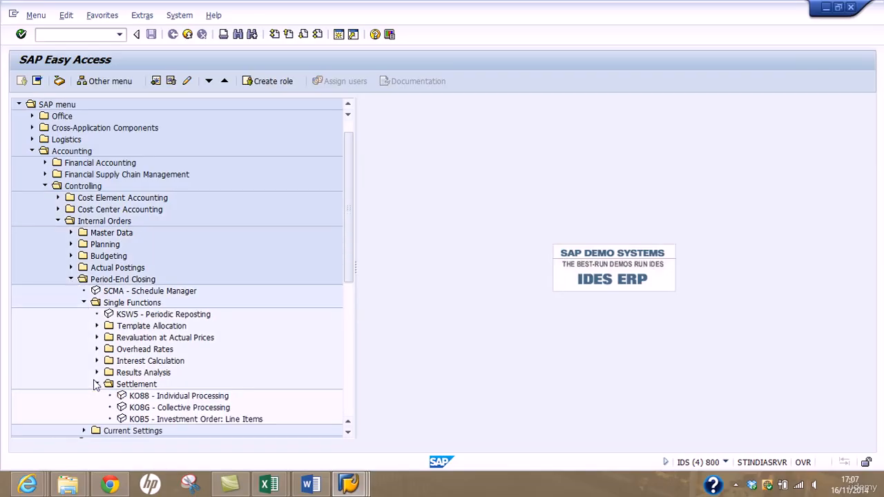
left_click_drag(348, 232, 348, 256)
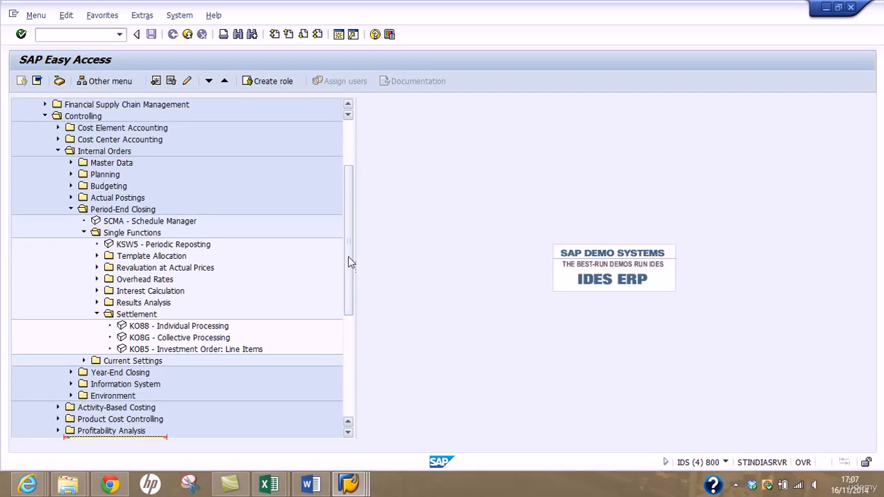
left_click(169, 328)
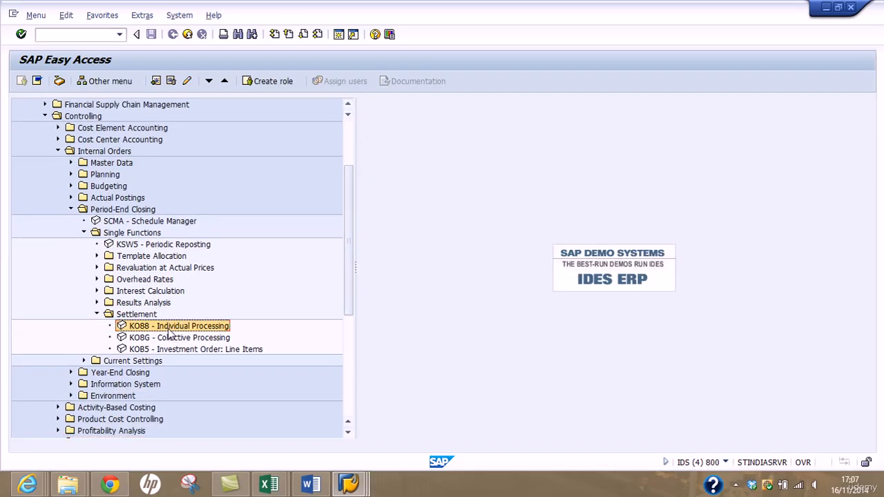
double_click(169, 328)
Record Settlement with transaction code KO88 in B97 and C97 of the Excel Training Notes, and return to the settlement screen.
mouse_move(269, 484)
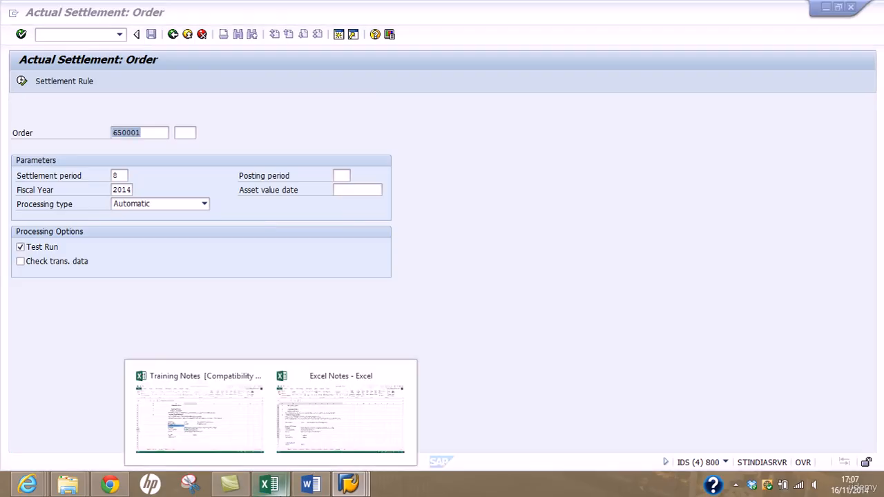
left_click(220, 437)
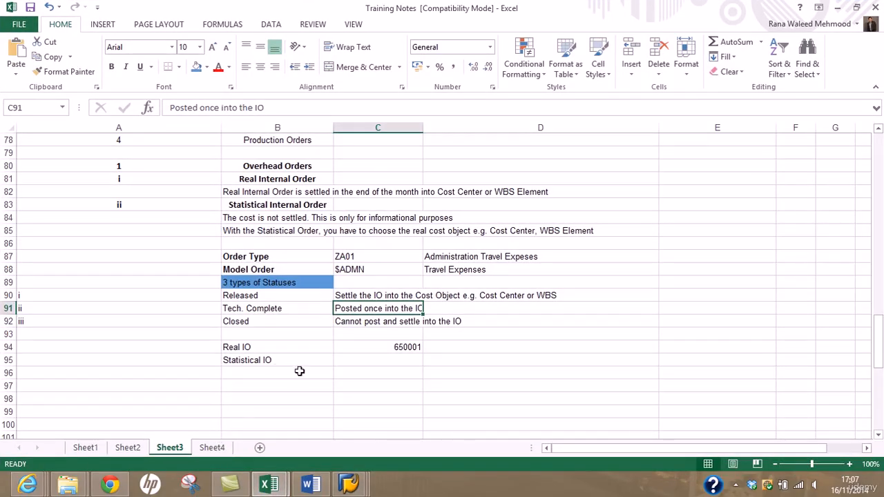
left_click(233, 388)
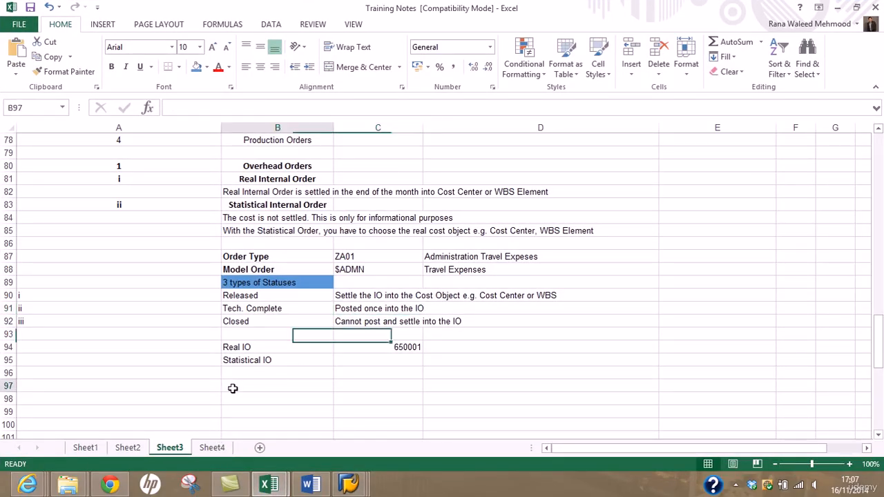
type("Seltlement")
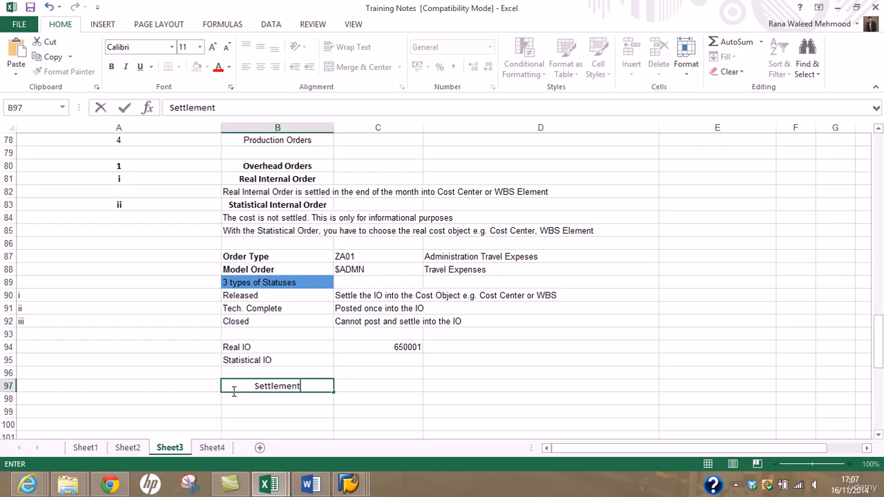
key("Tab")
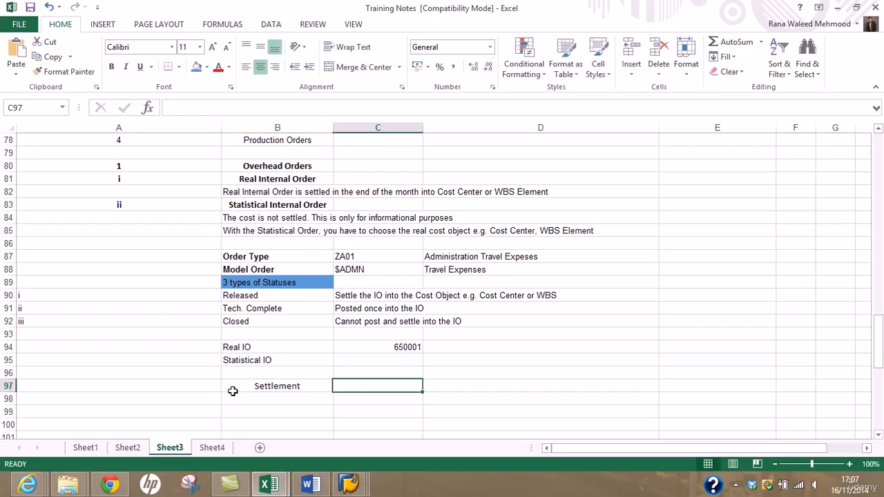
type("KO88")
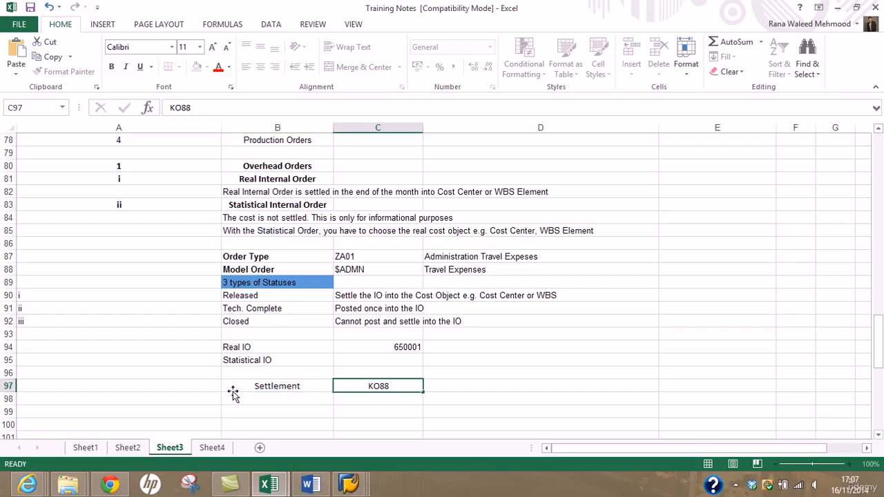
left_click(233, 398)
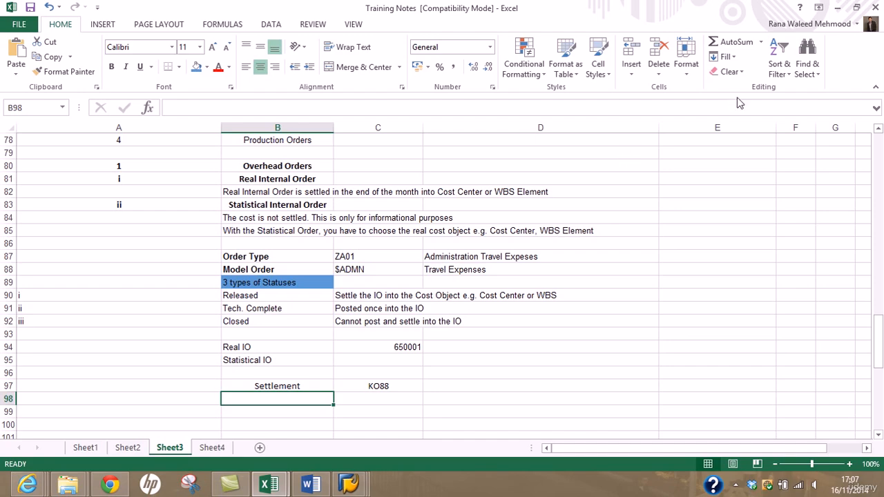
left_click(836, 8)
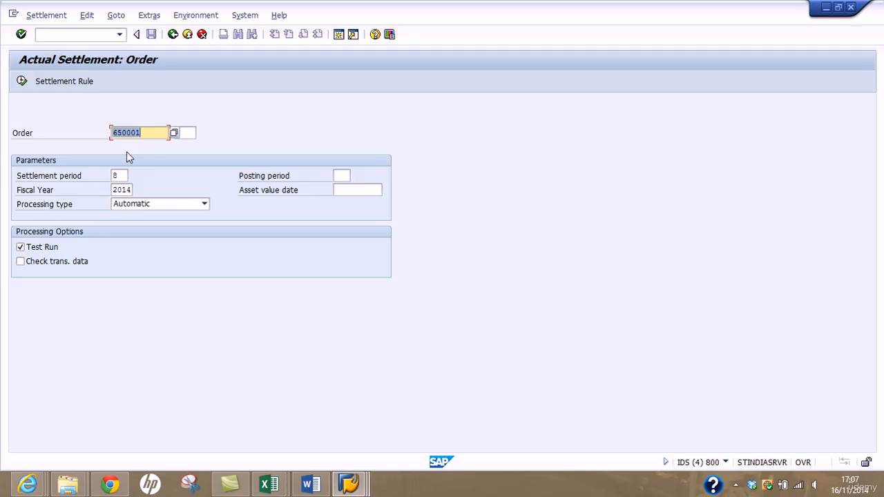
Check the settlement period and the available processing types for the order settlement, keeping Automatic.
left_click(118, 176)
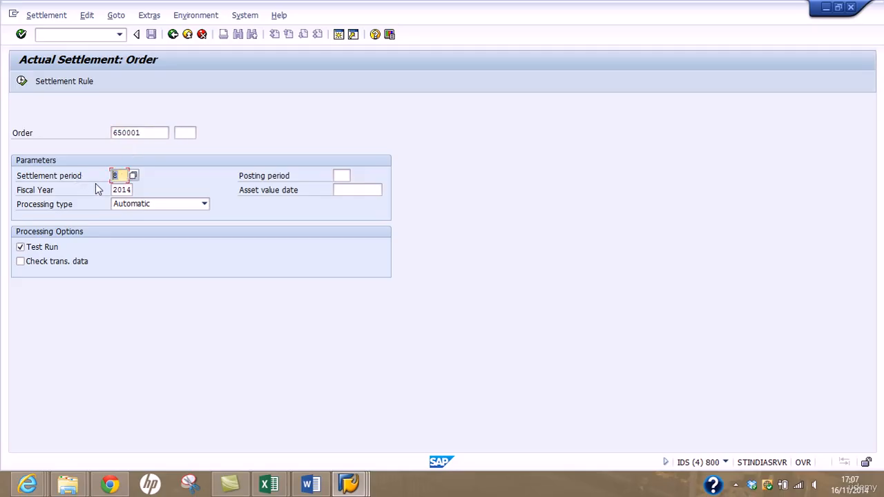
left_click(190, 212)
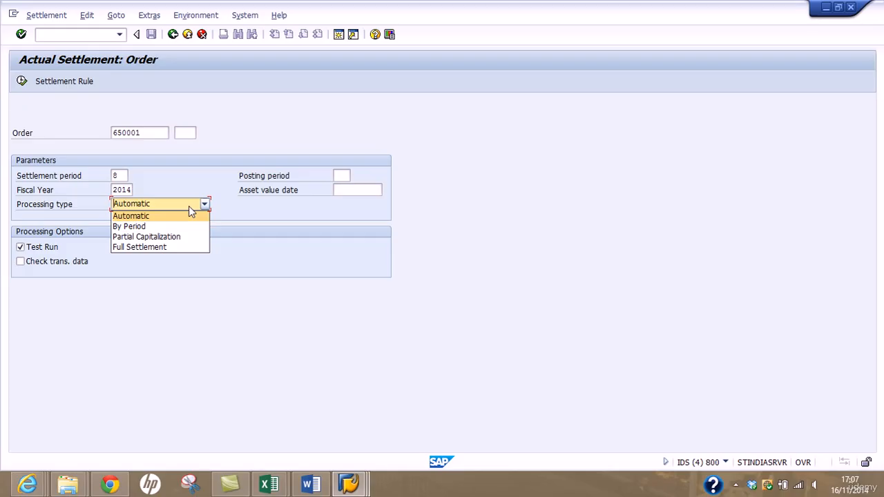
left_click(189, 206)
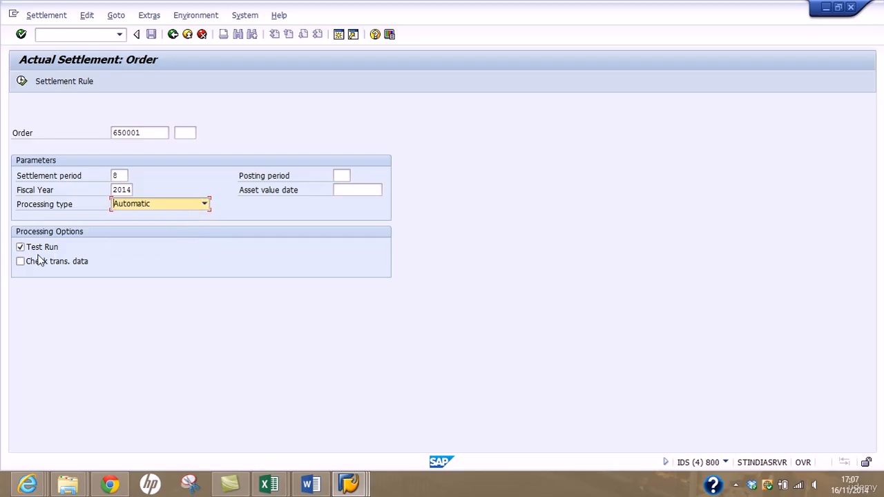
Check the Administration Cost order's settlement rule, return and execute its settlement as a test run, closing the message list.
left_click(72, 84)
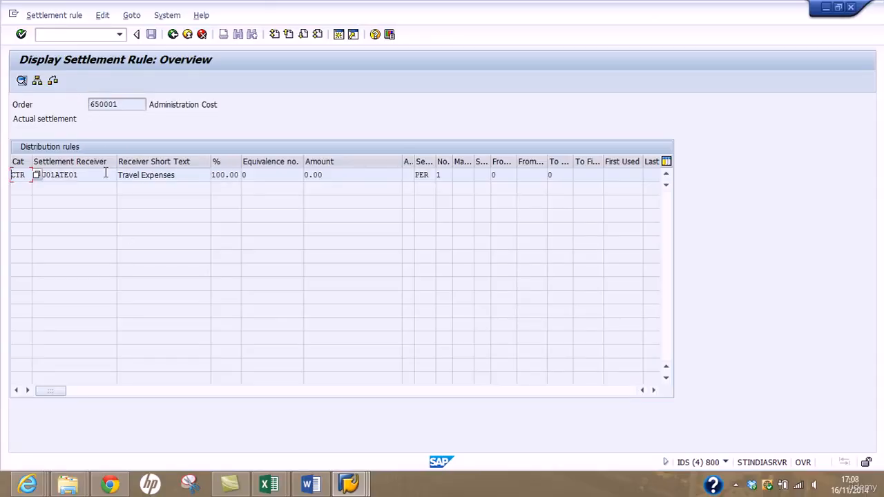
left_click(173, 34)
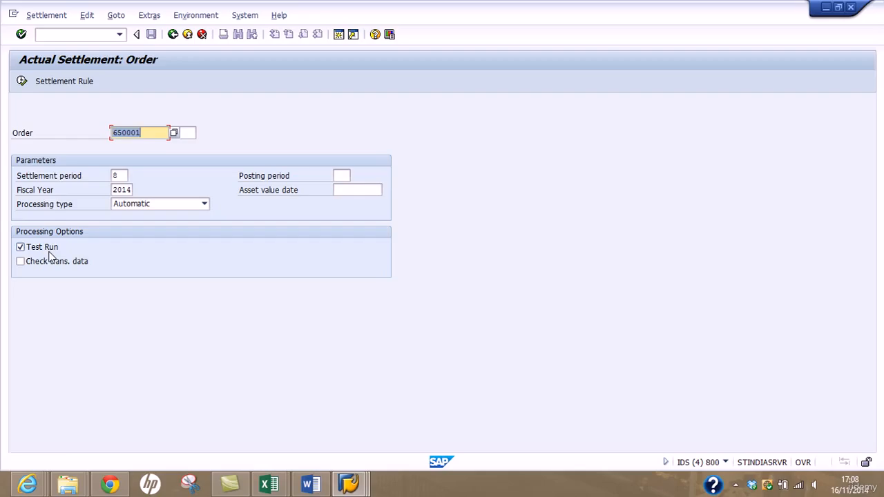
left_click(22, 81)
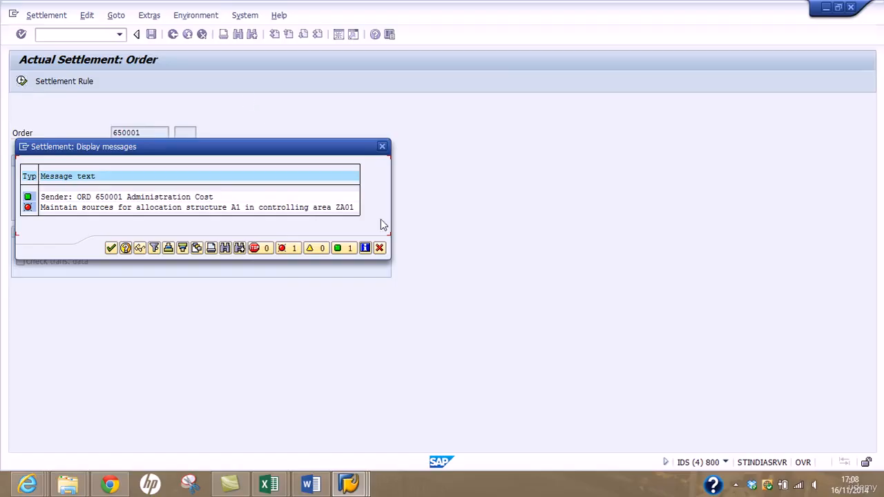
left_click(381, 248)
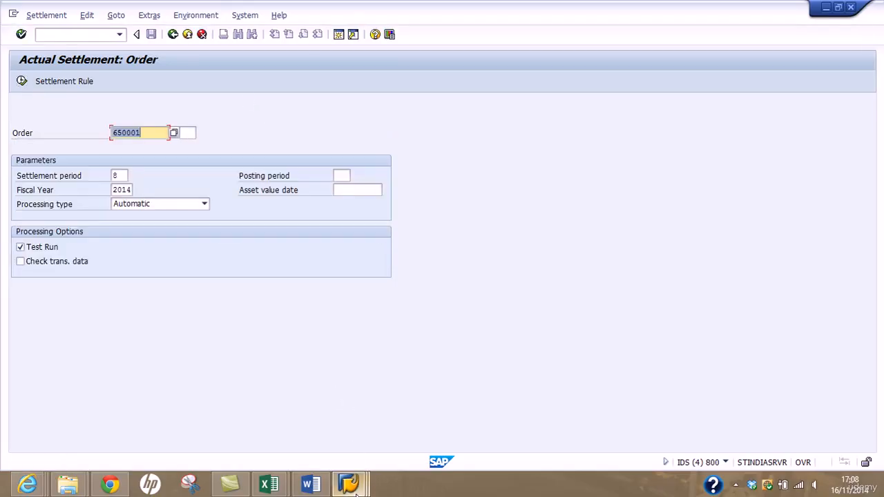
Switch to the Display IMG session and open Maintain Allocation Structures under the Actual Postings settlement activities.
mouse_move(356, 489)
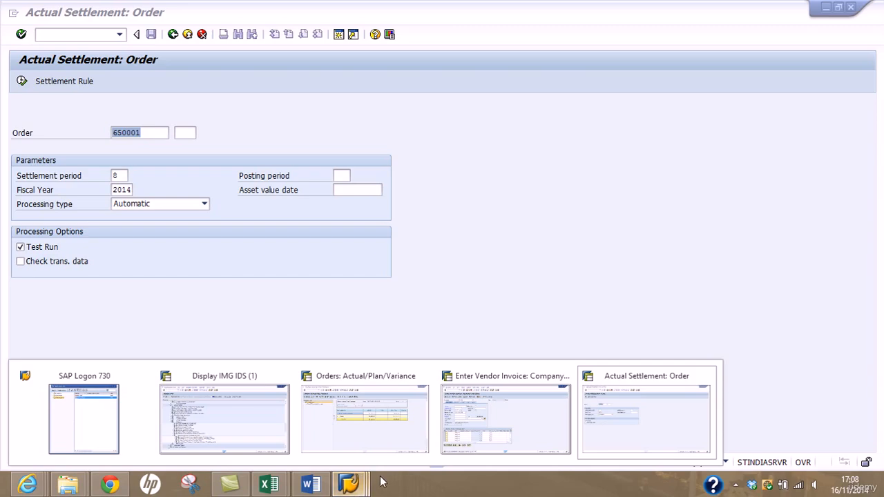
left_click(215, 418)
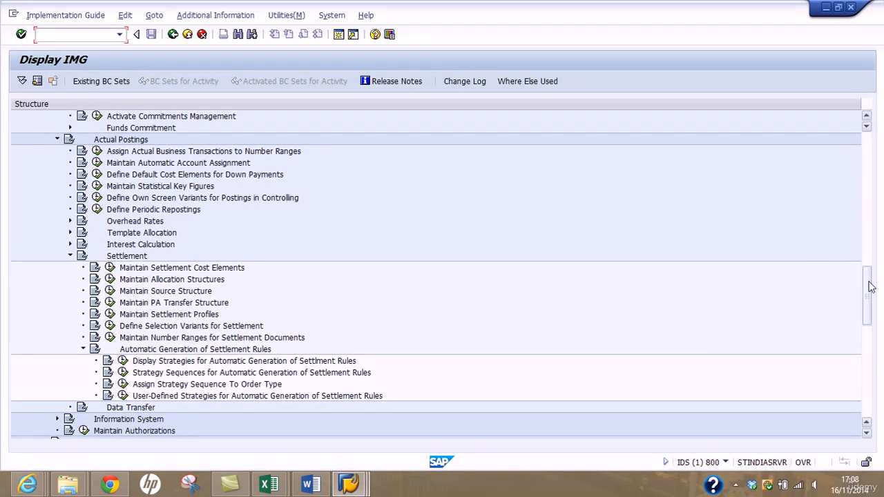
mouse_move(867, 285)
left_mouse_down()
mouse_move(870, 177)
mouse_move(874, 270)
left_mouse_up()
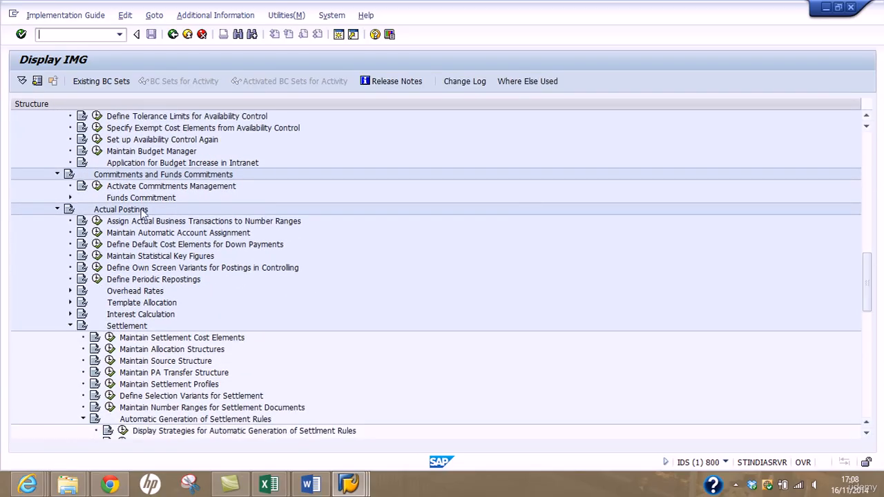
left_click(169, 350)
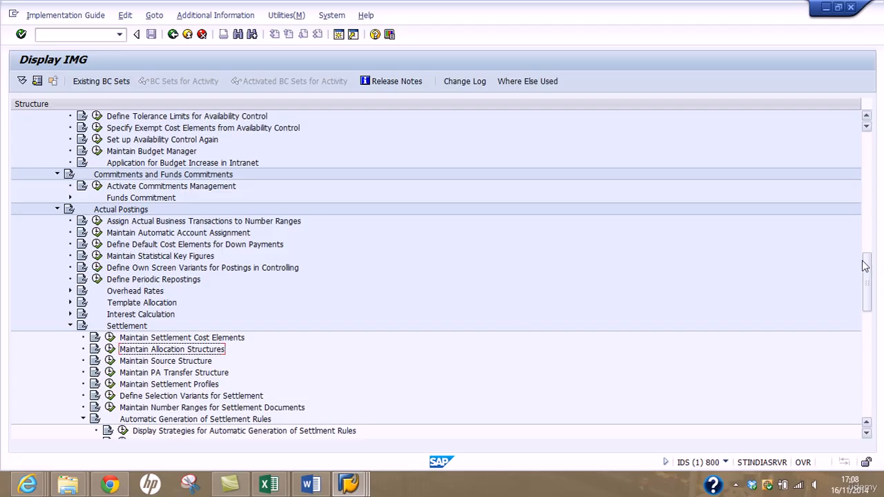
left_click_drag(866, 265, 867, 279)
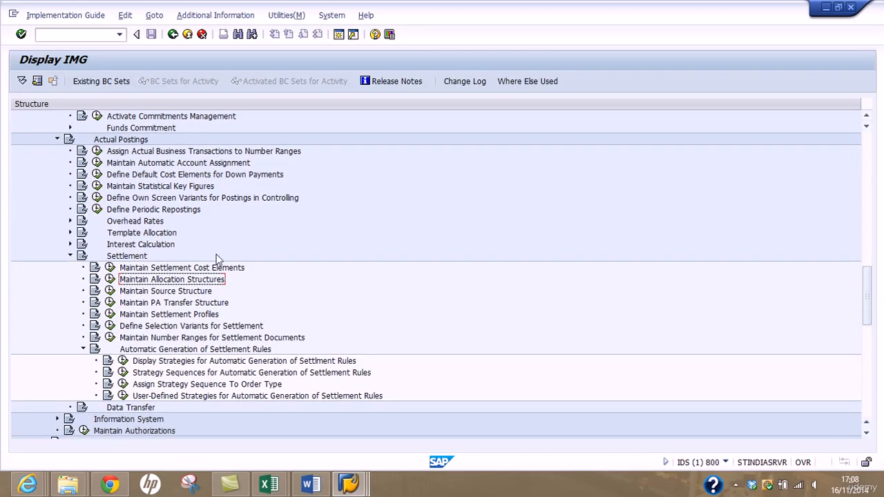
left_click(110, 279)
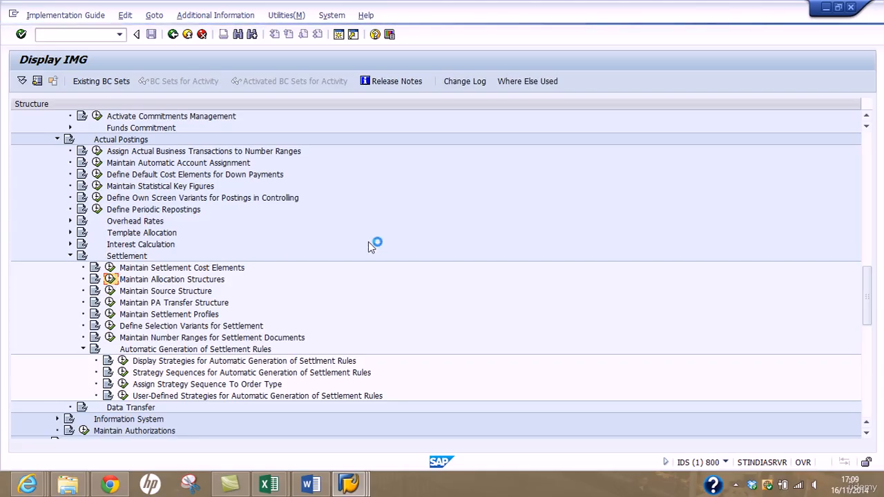
Switch to the order settlement session, execute the test run again to read its messages, and return to the allocation structures session.
left_click(359, 485)
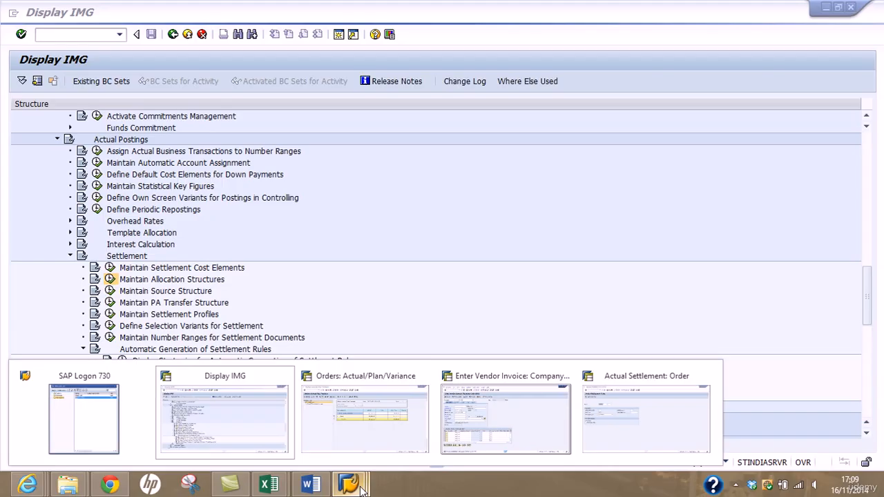
left_click(651, 420)
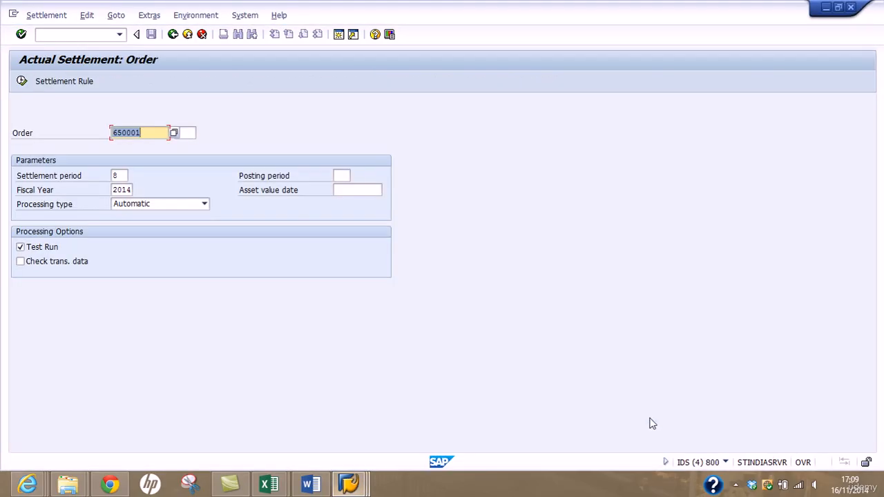
left_click(23, 81)
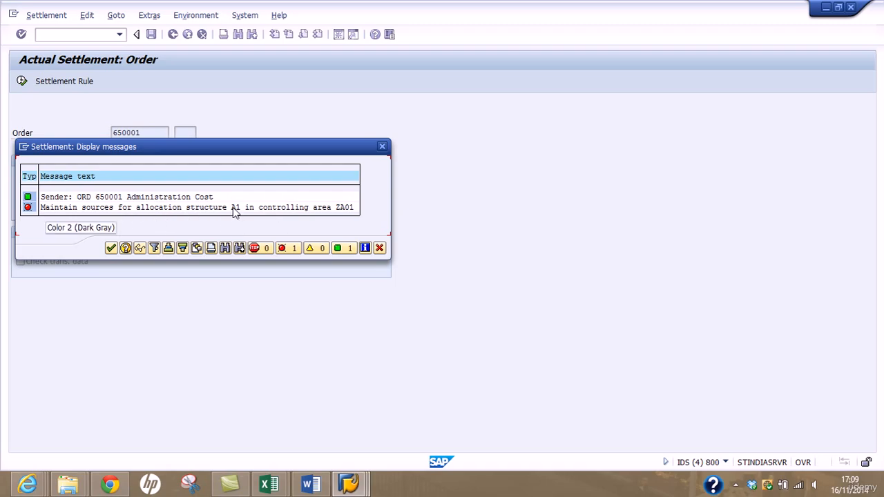
left_click(348, 484)
left_click(252, 432)
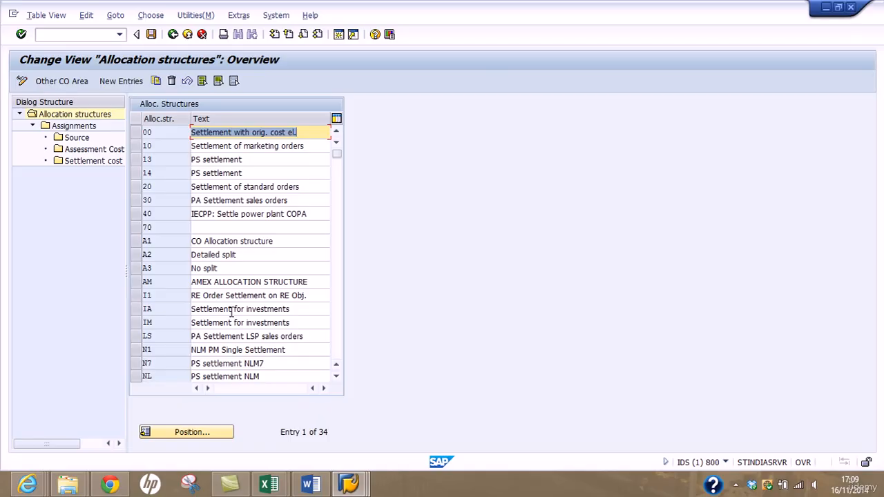
Select allocation structure A1 (CO Allocation structure), widen the dialog structure area and open the structure's assignments.
left_click(137, 241)
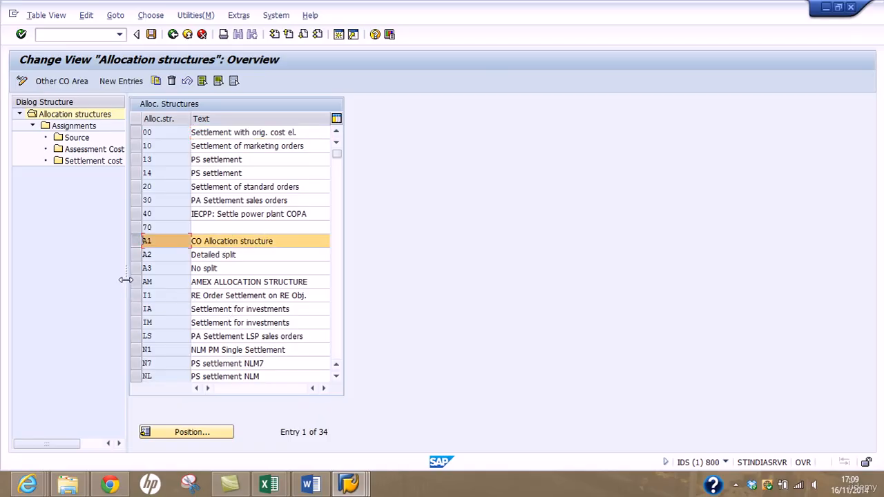
left_click_drag(126, 276, 206, 274)
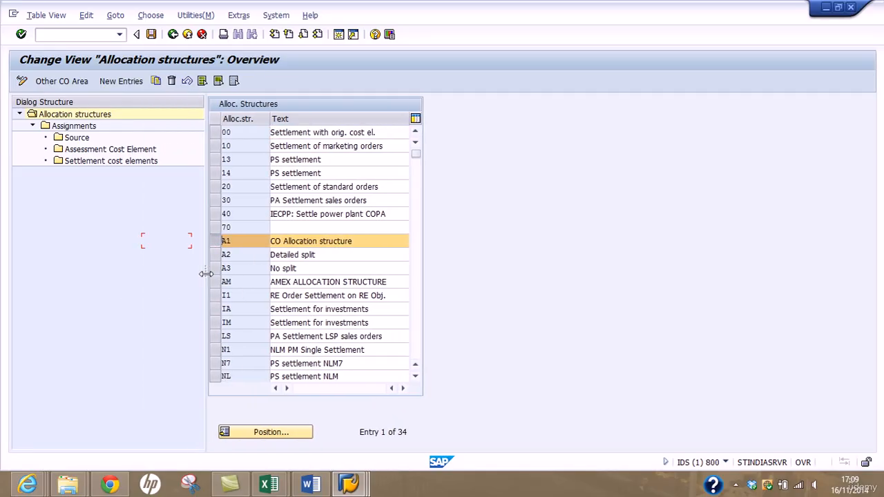
left_click(71, 127)
double_click(72, 127)
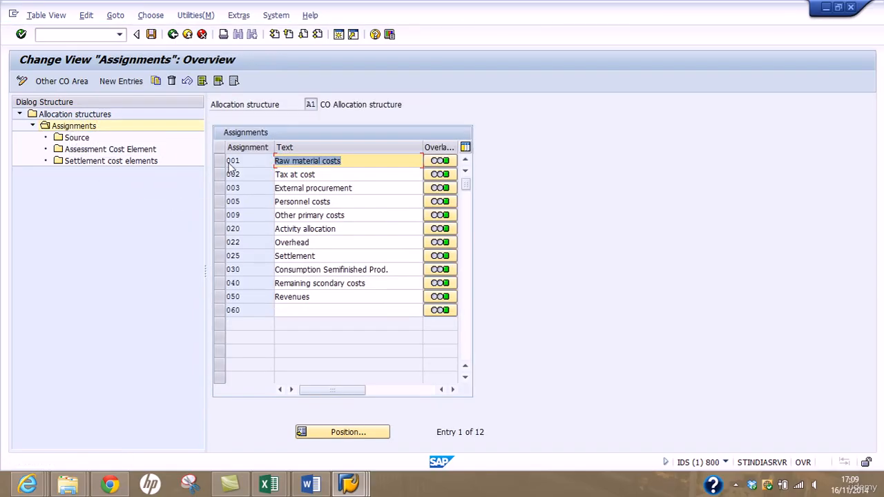
left_click(311, 105)
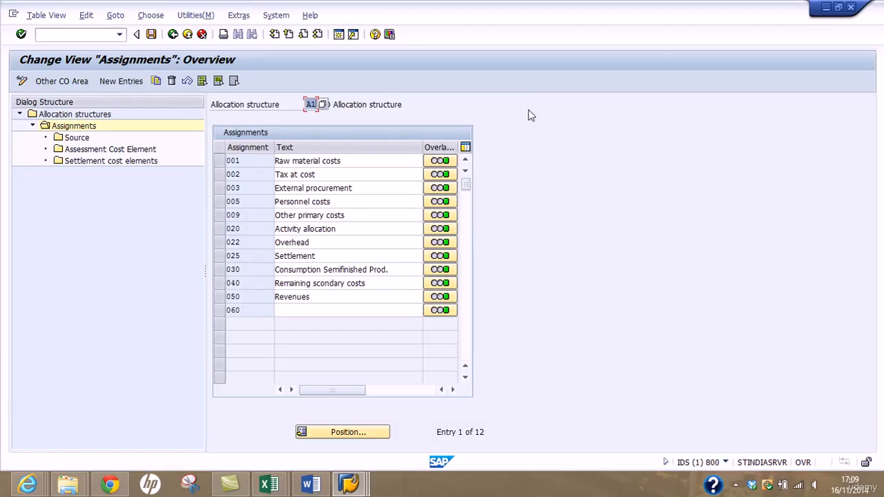
Open the source of assignment 022 Overhead and enter 5225 as its starting cost element.
left_click(219, 244)
left_click(76, 138)
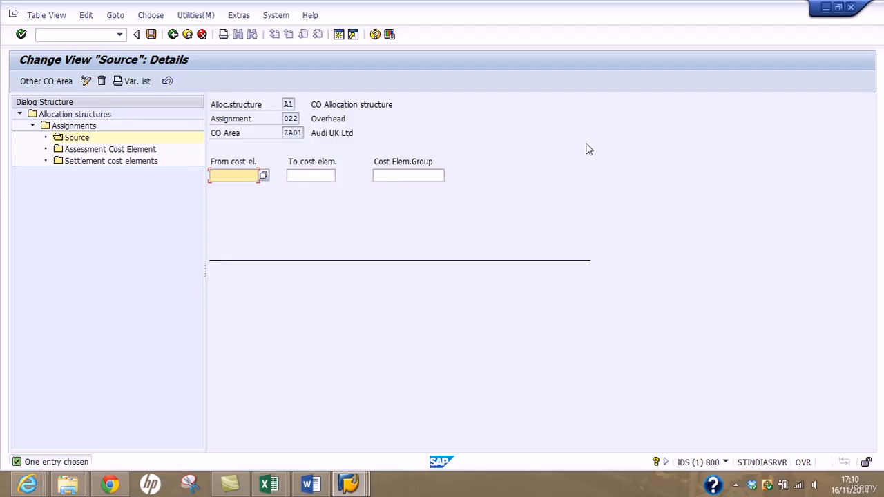
type("5225")
Check the assessment cost element and settlement cost elements views for the Overhead assignment.
left_click(124, 150)
double_click(126, 152)
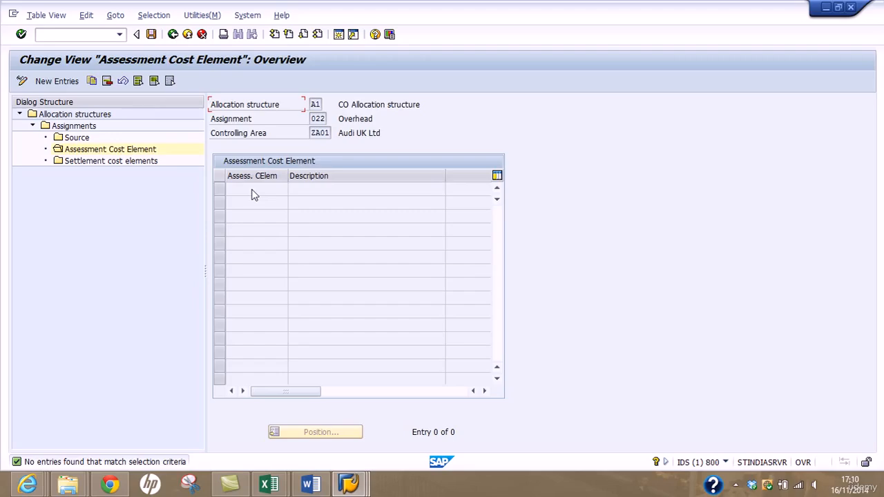
double_click(145, 162)
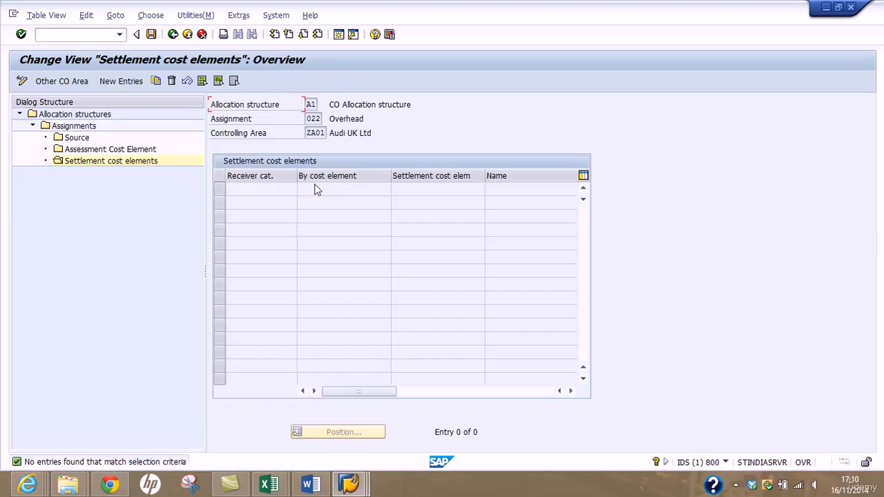
left_click(514, 391)
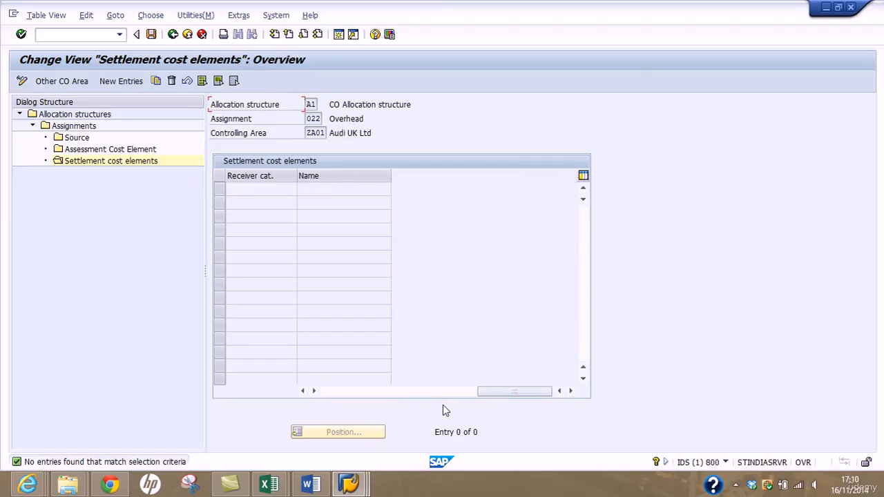
left_click_drag(483, 392, 279, 411)
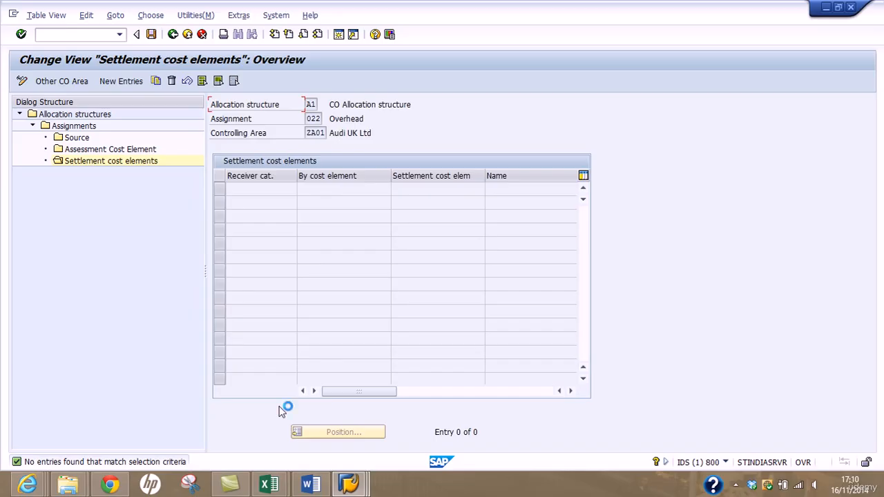
Return to the Overhead source and save it under a new customizing request described as Maintain Allocation Structures.
double_click(78, 138)
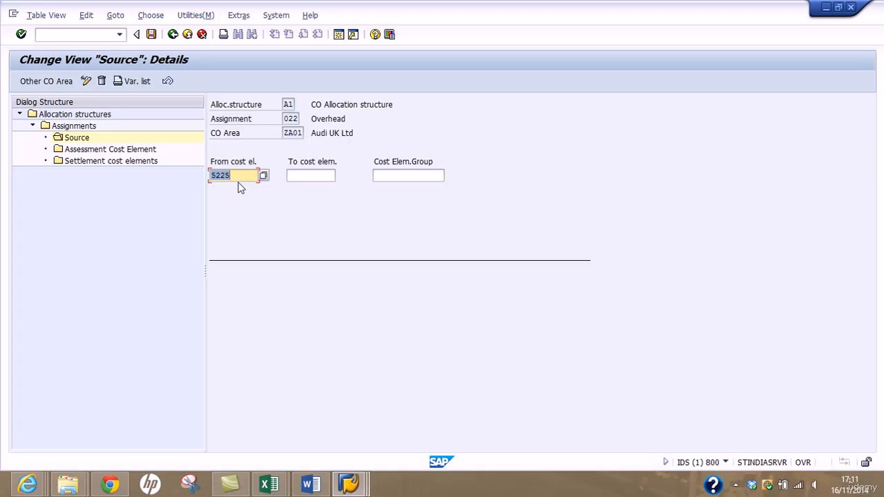
left_click(151, 35)
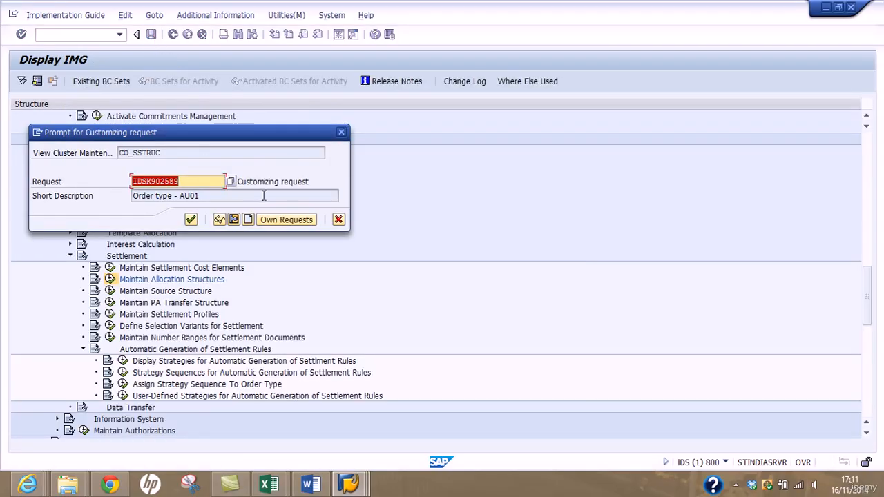
left_click(248, 220)
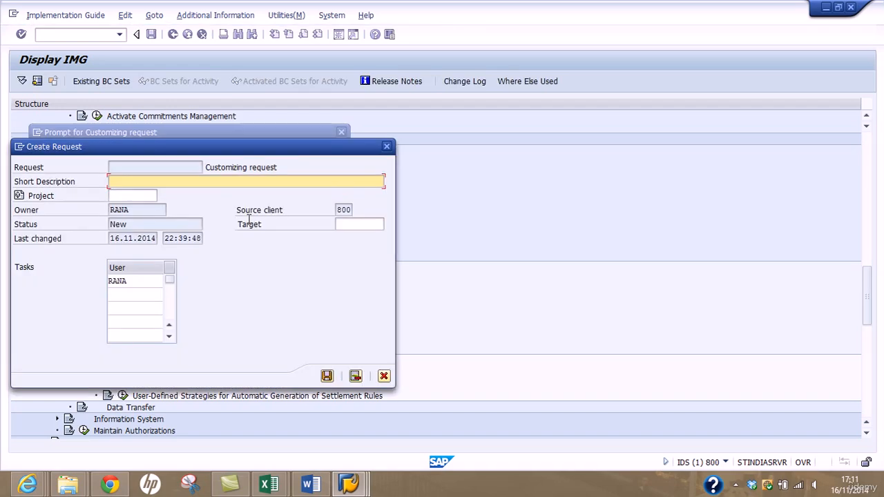
type("Maintain Allo")
key("BackSpace")
key("BackSpace")
type("llo")
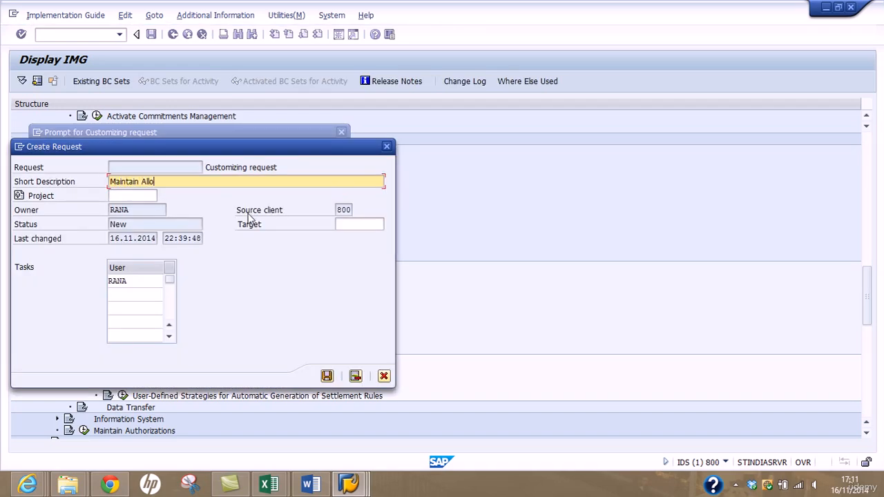
type("cation Structures")
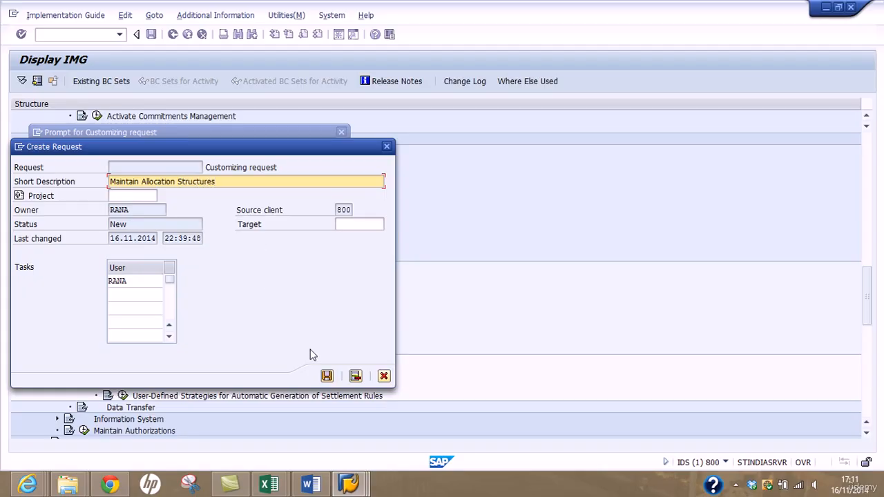
left_click(326, 376)
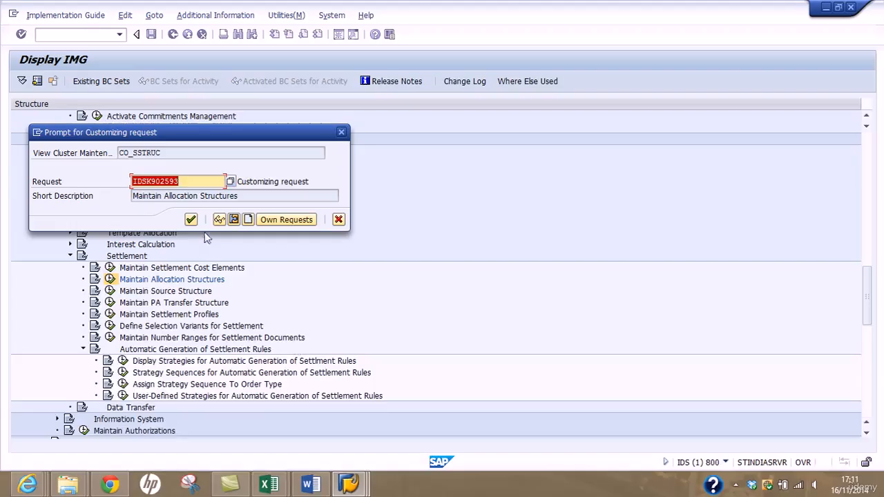
left_click(191, 219)
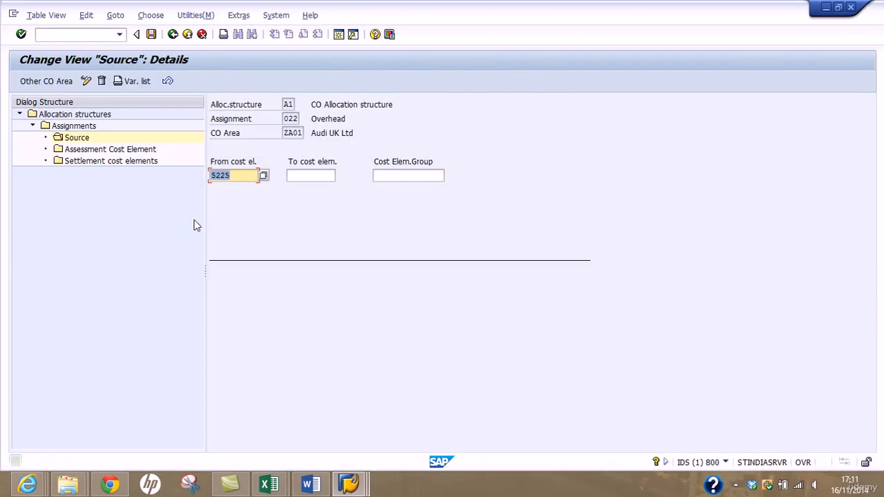
Return to the IMG tree and open the Maintain Settlement Profiles activity under Settlement.
left_click(172, 34)
left_click(173, 35)
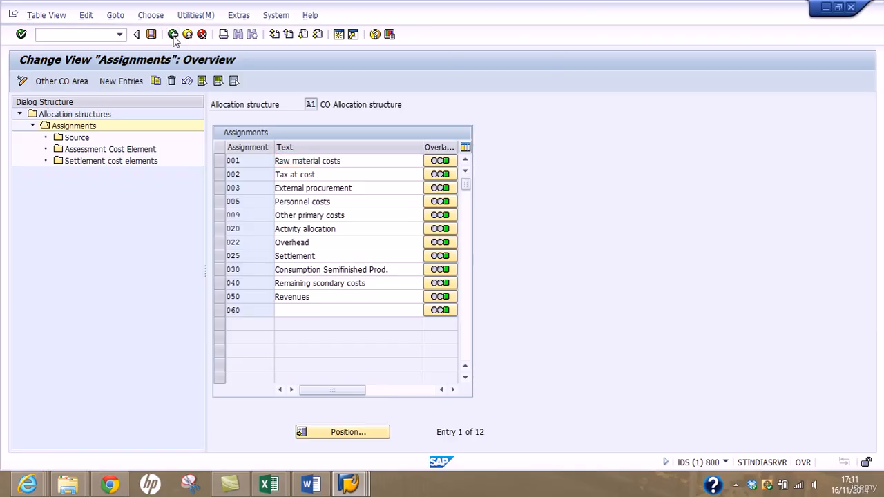
left_click(173, 34)
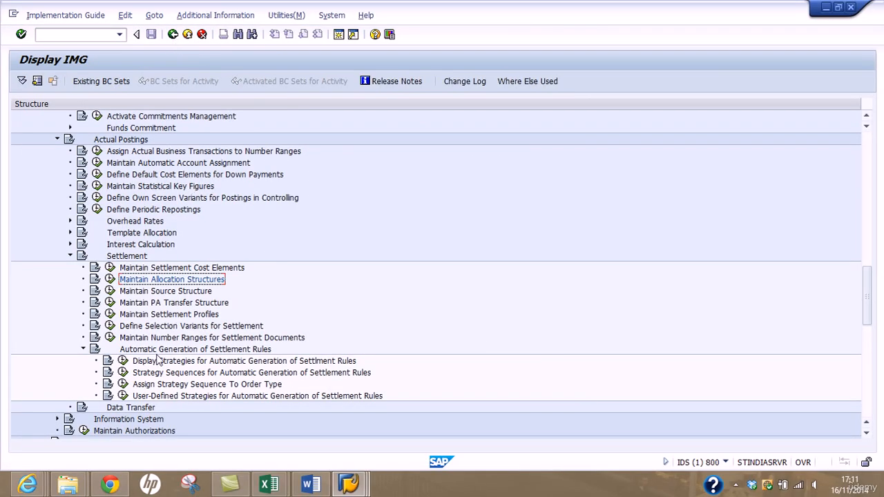
left_click(155, 317)
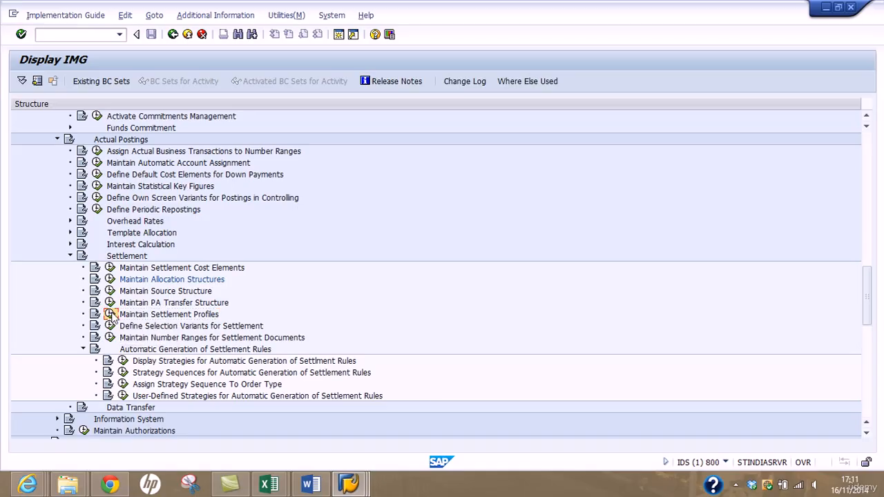
left_click(110, 314)
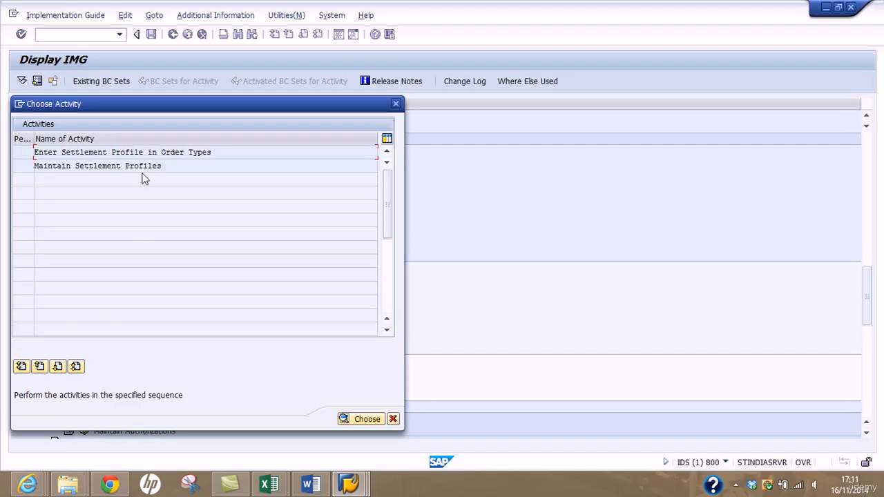
double_click(132, 166)
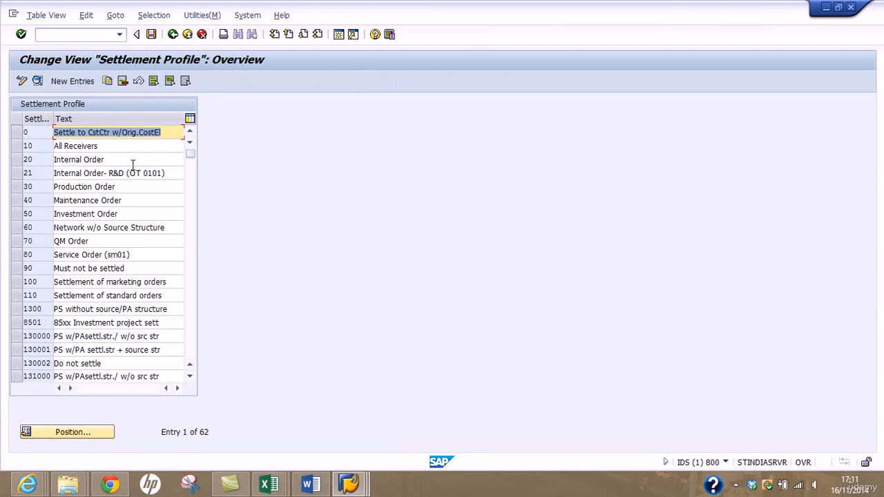
Open the details of settlement profile 10 All Receivers, check its allocation structure and document type, and save.
left_click(21, 147)
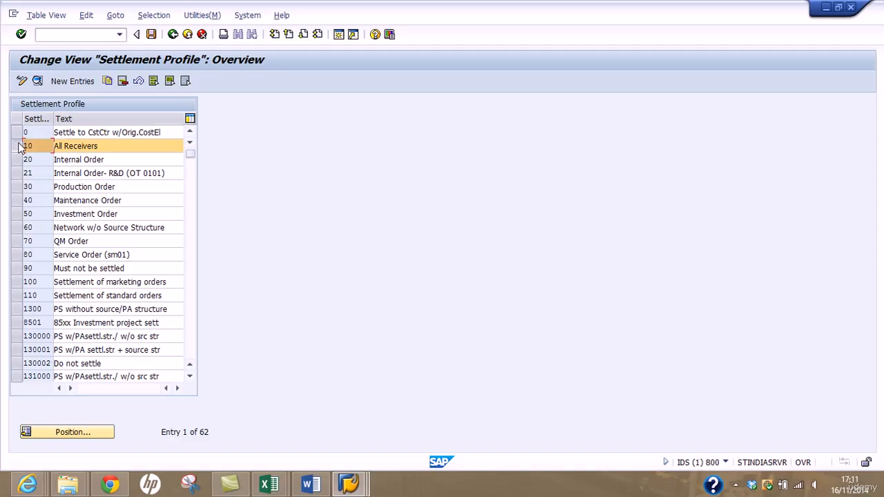
left_click(37, 81)
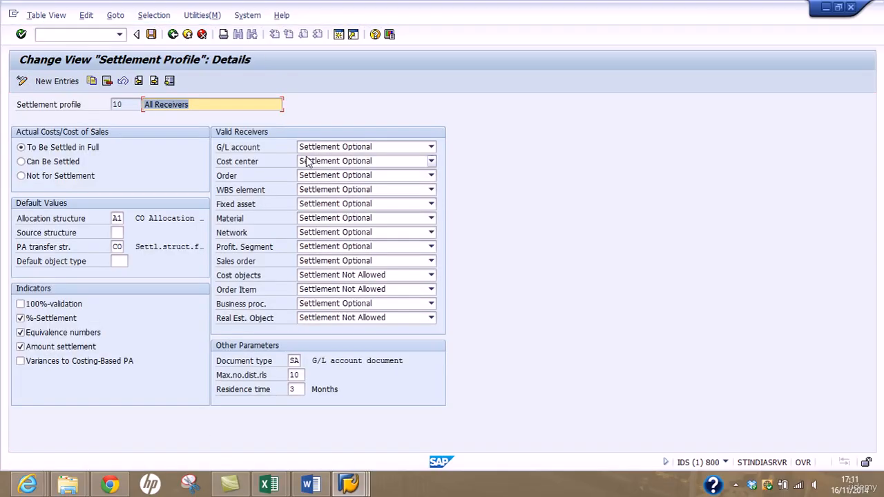
left_click(119, 218)
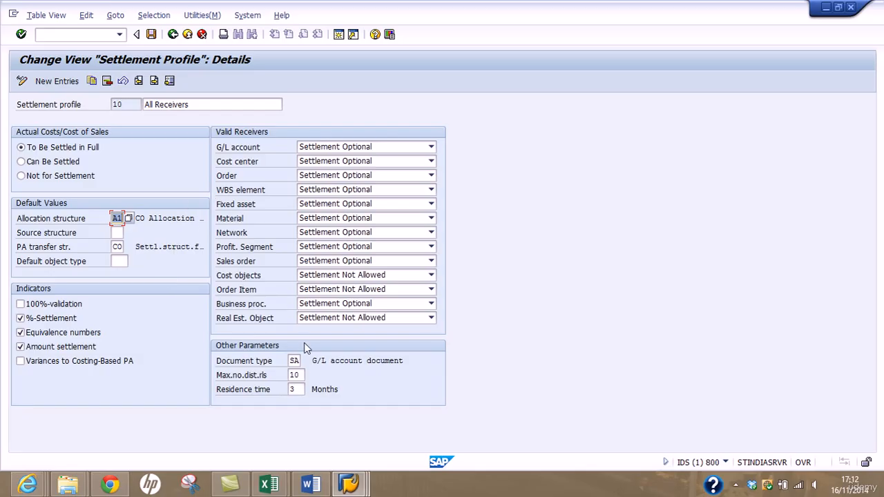
left_click(294, 361)
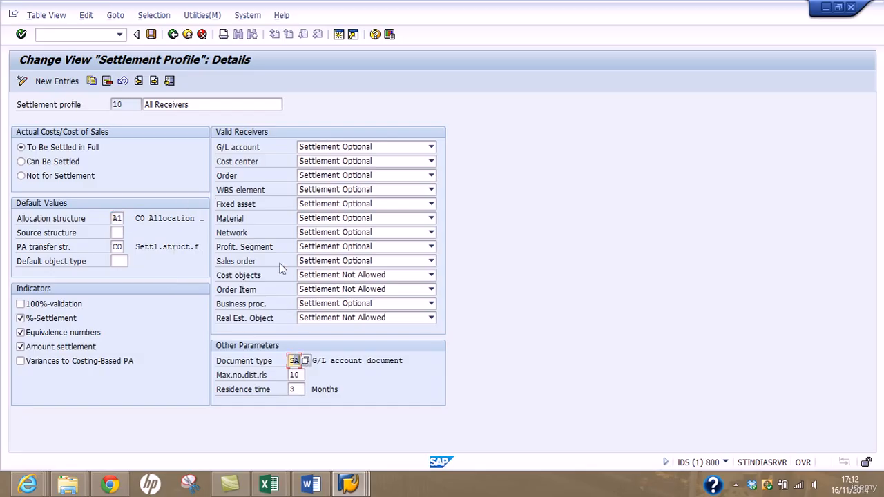
left_click(151, 34)
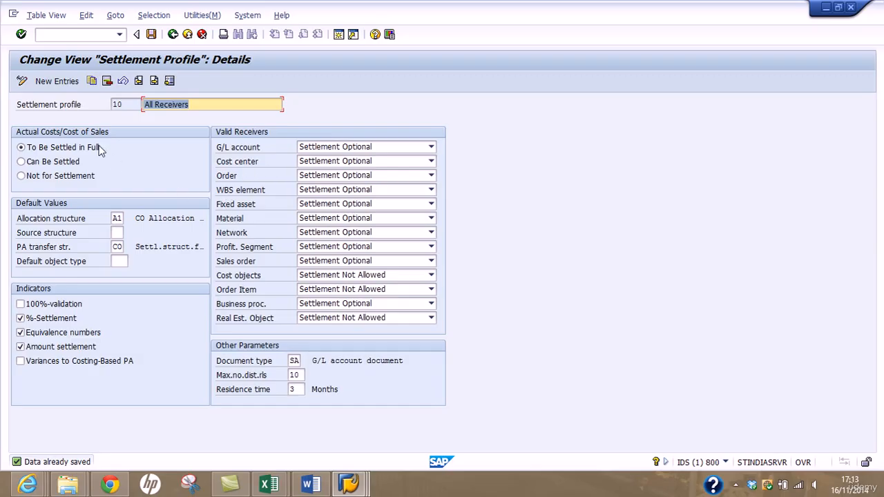
Switch to the order settlement session, close its messages, leave the transaction and reopen KO88 Individual Processing.
left_click(346, 481)
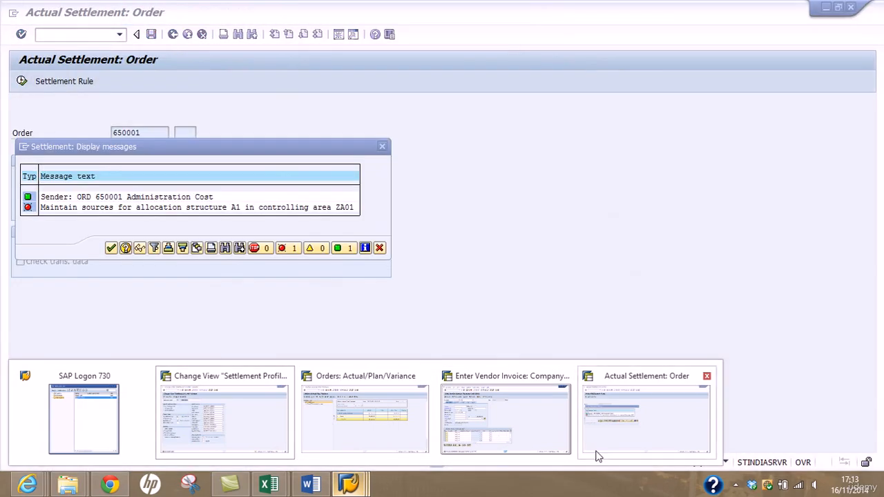
left_click(598, 455)
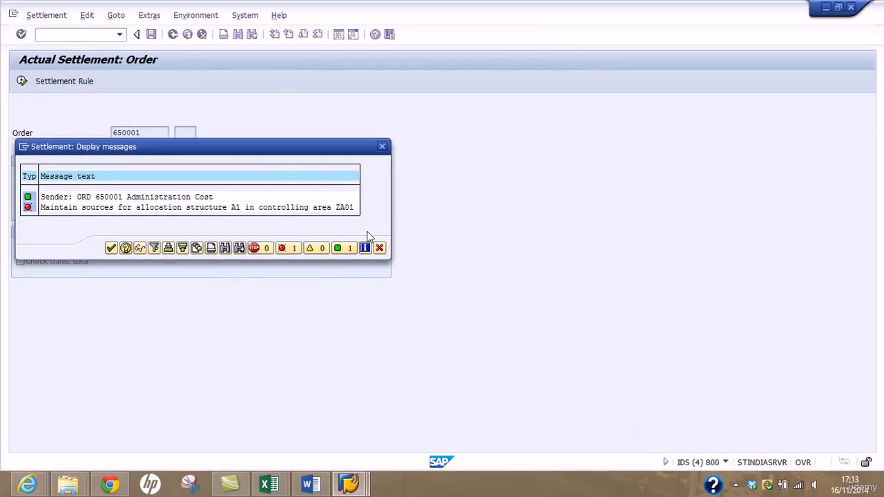
left_click(379, 248)
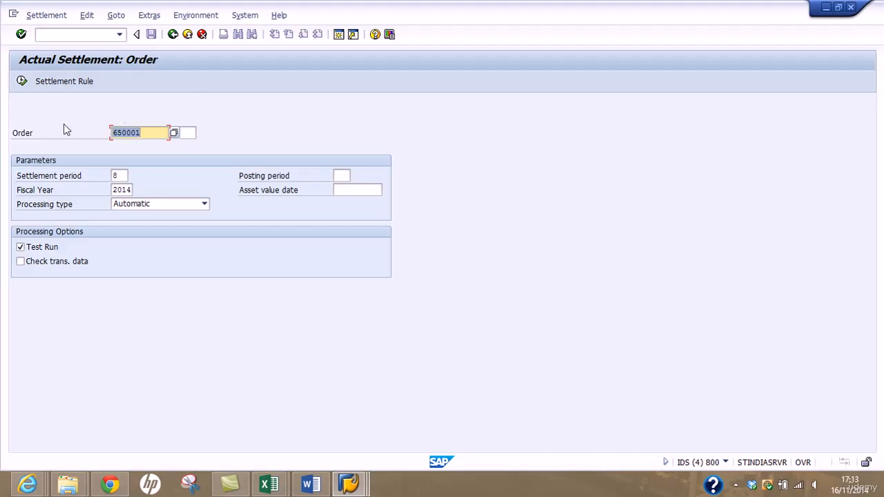
left_click(173, 34)
left_click(152, 315)
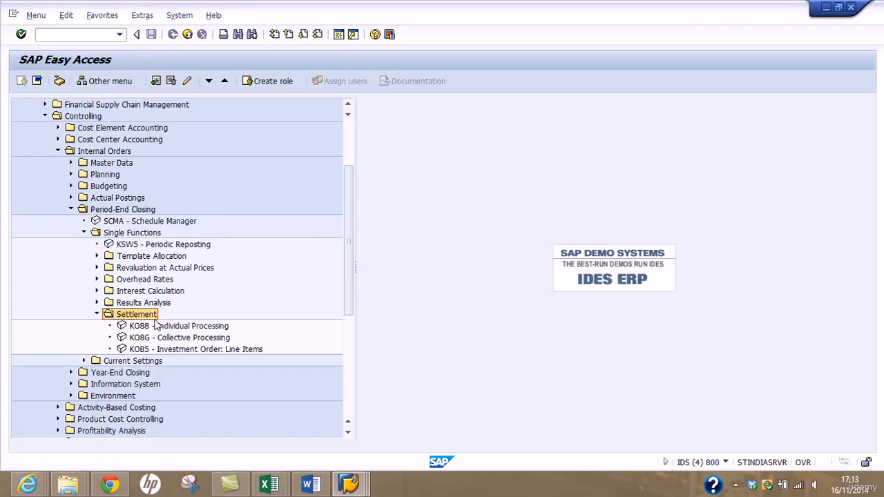
double_click(156, 328)
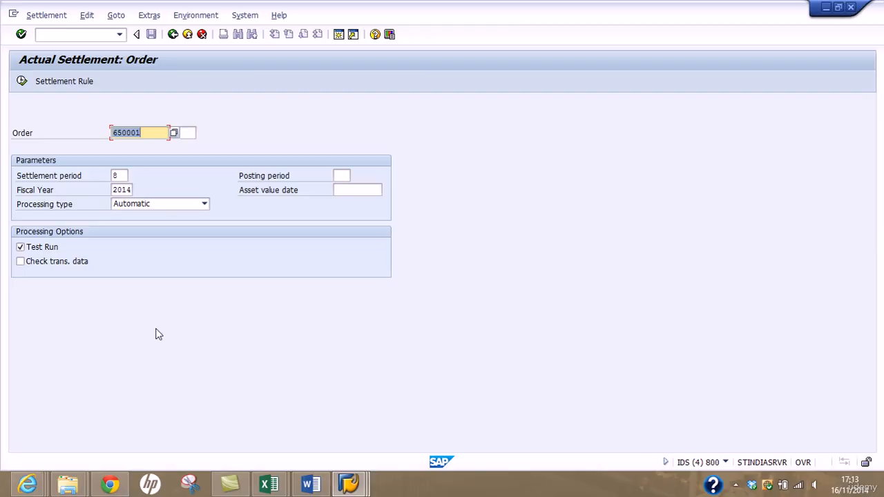
Test-run the settlement of order 650001 for period 8 of 2014, and return to the IMG tree from the settlement profile session.
left_click(22, 81)
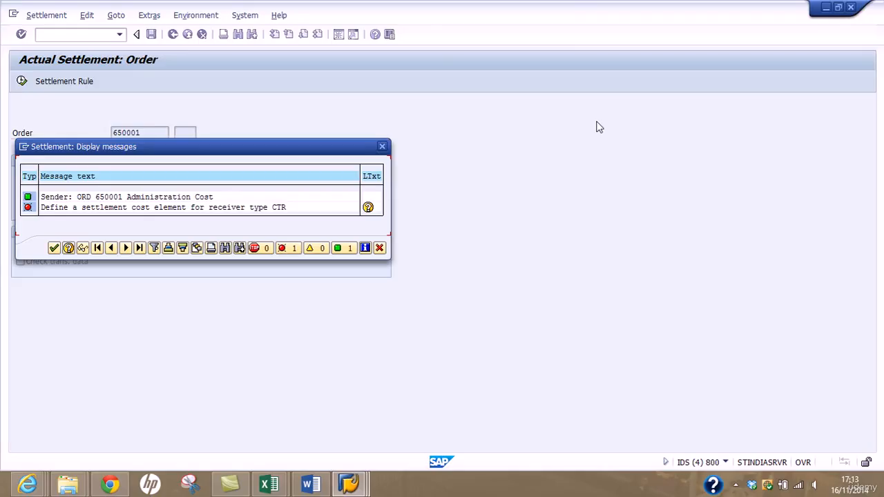
left_click(348, 481)
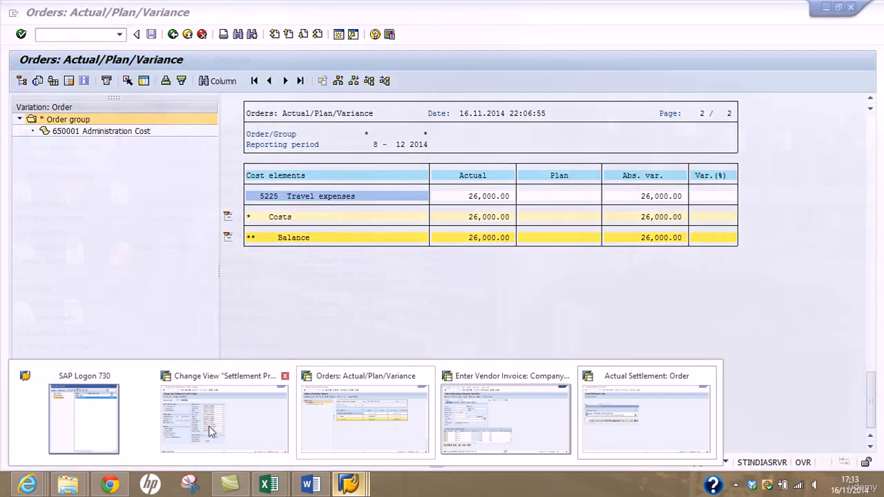
left_click(211, 431)
left_click(173, 34)
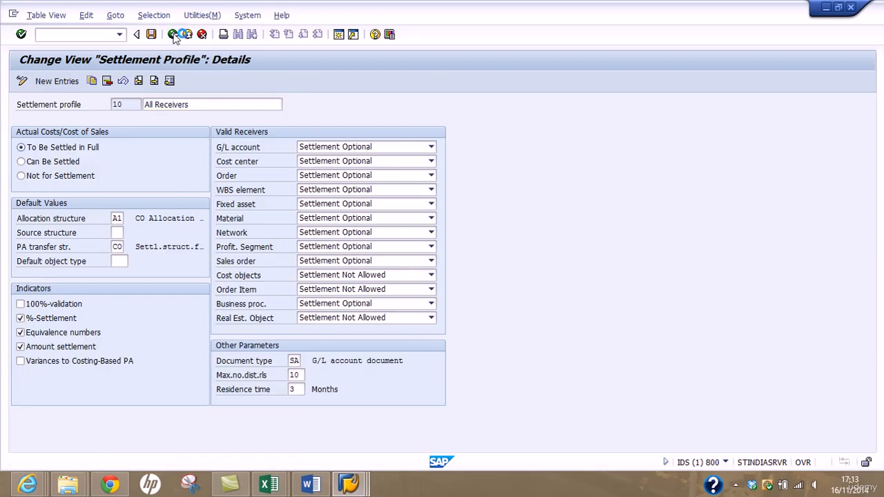
left_click(174, 34)
left_click(173, 34)
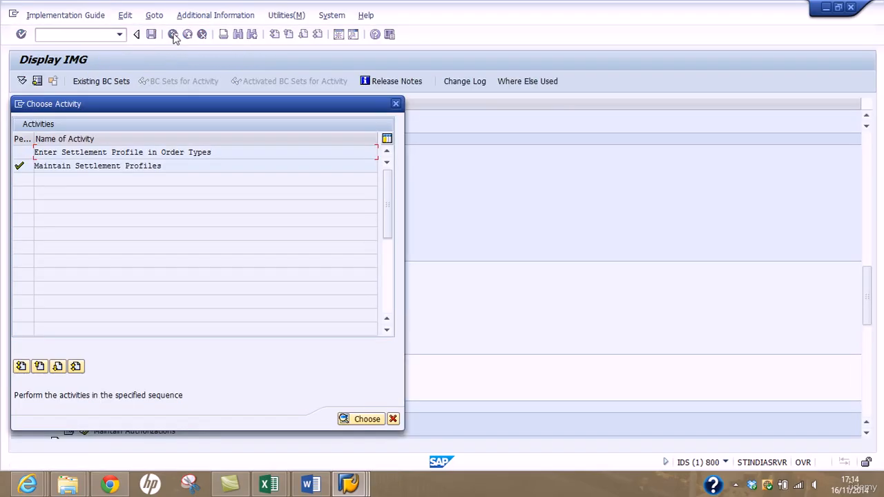
left_click(393, 419)
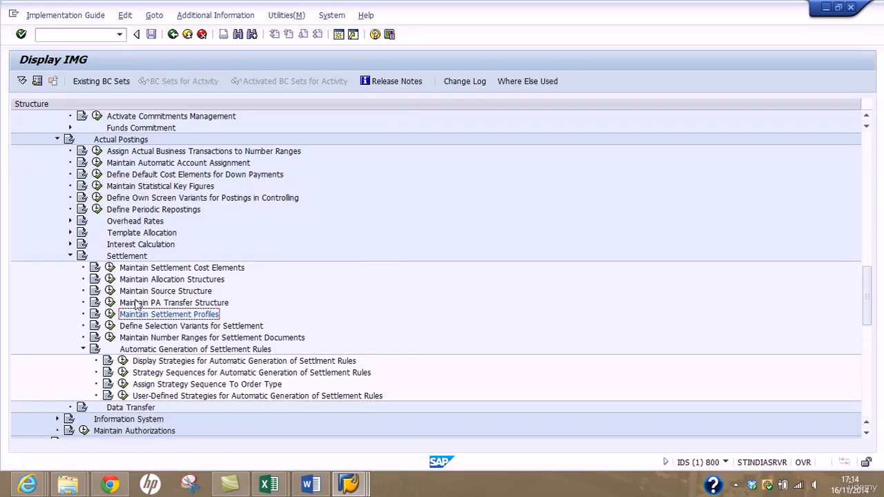
Open the settlement cost elements of assignment 022 Overhead under allocation structure A1 in Maintain Allocation Structures.
left_click(110, 279)
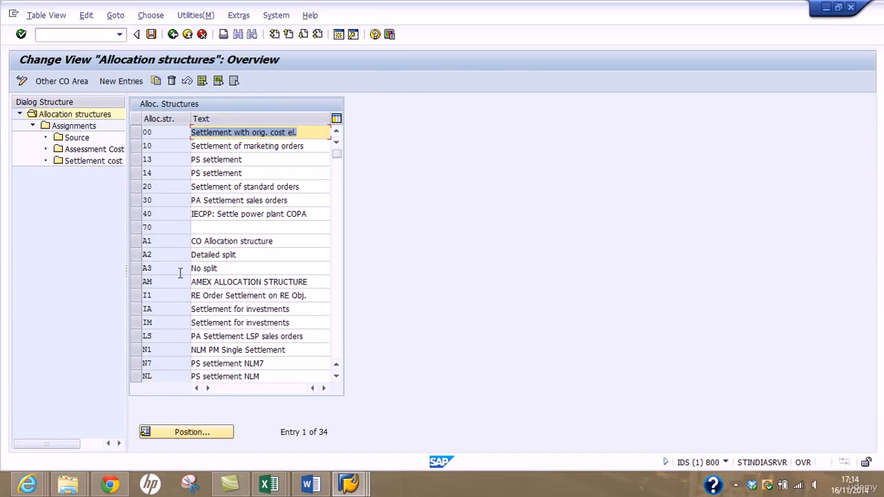
left_click(145, 243)
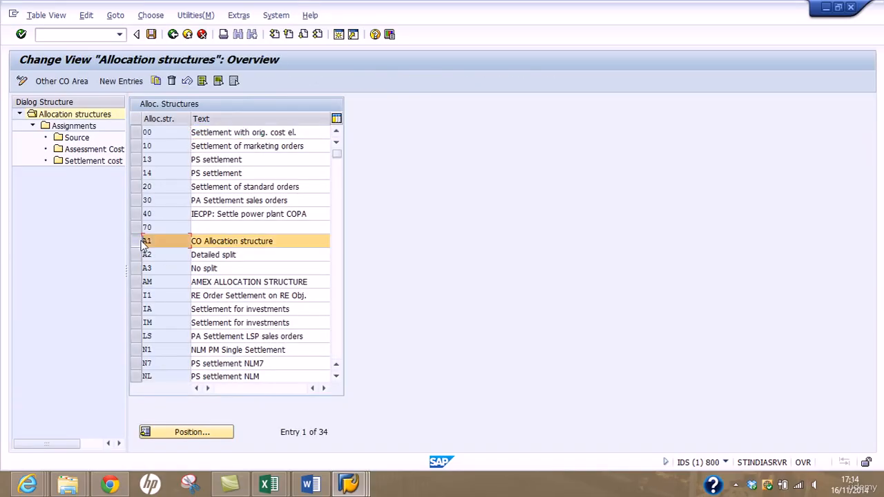
double_click(81, 164)
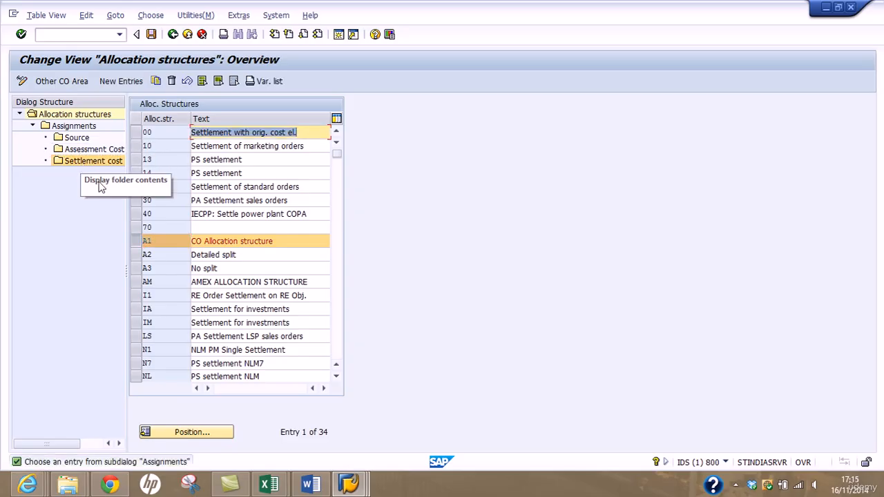
double_click(80, 130)
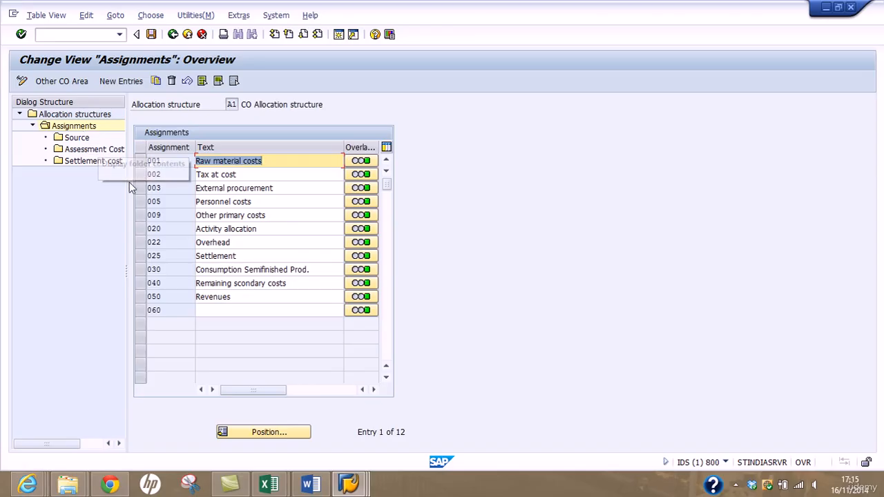
left_click(139, 243)
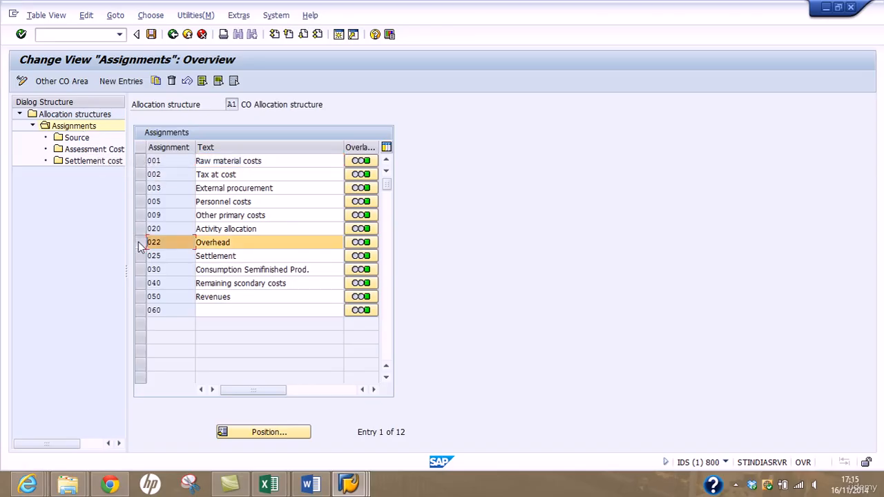
double_click(104, 161)
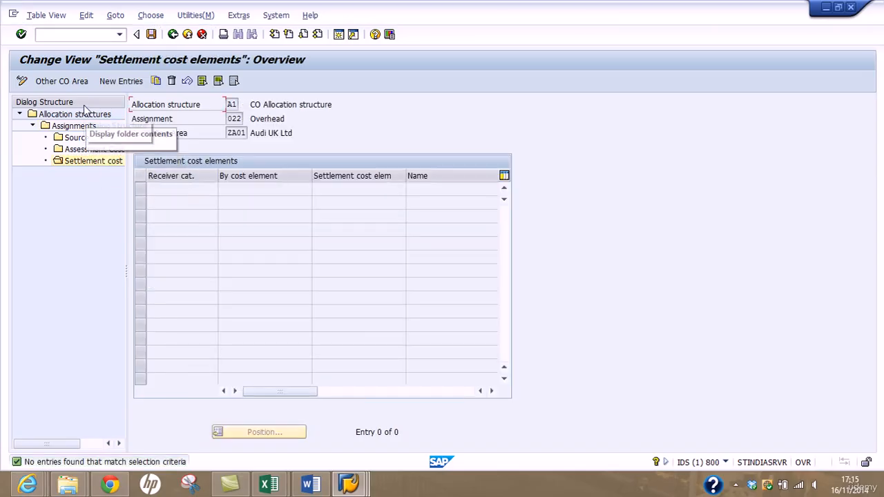
Try to add a new entry assigning settlement cost element 5225 to receiver category CTR.
left_click(116, 83)
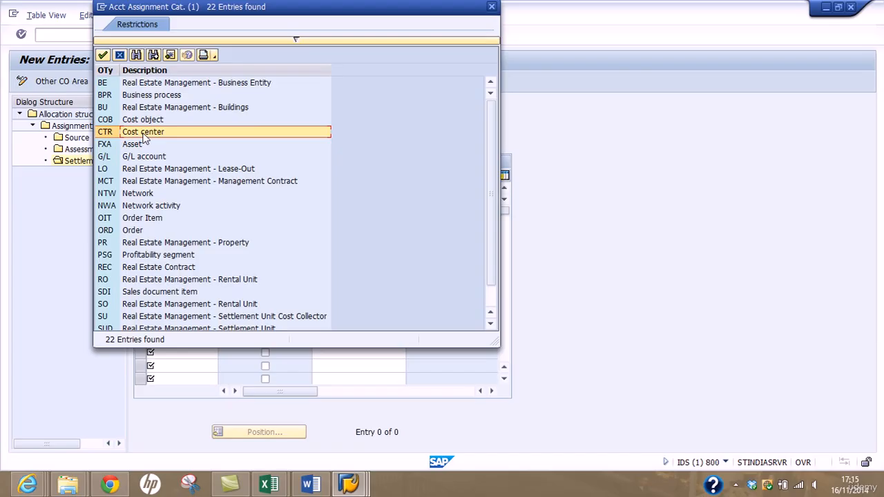
double_click(143, 133)
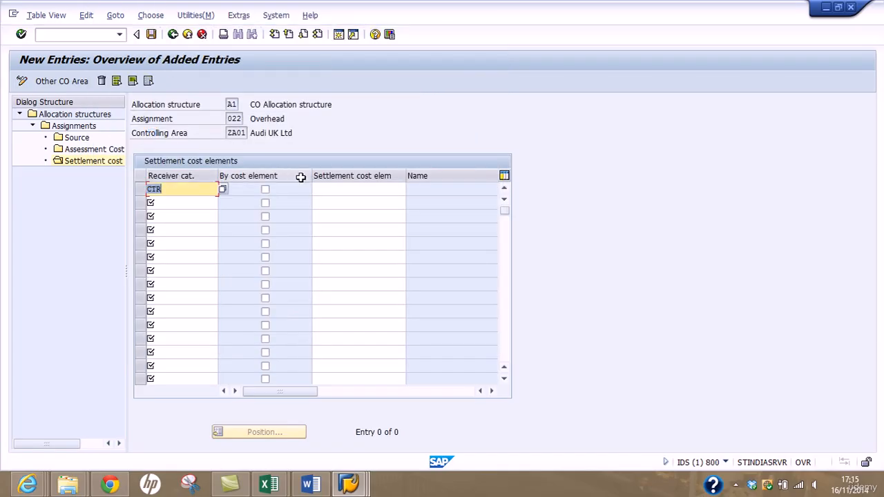
left_click(324, 188)
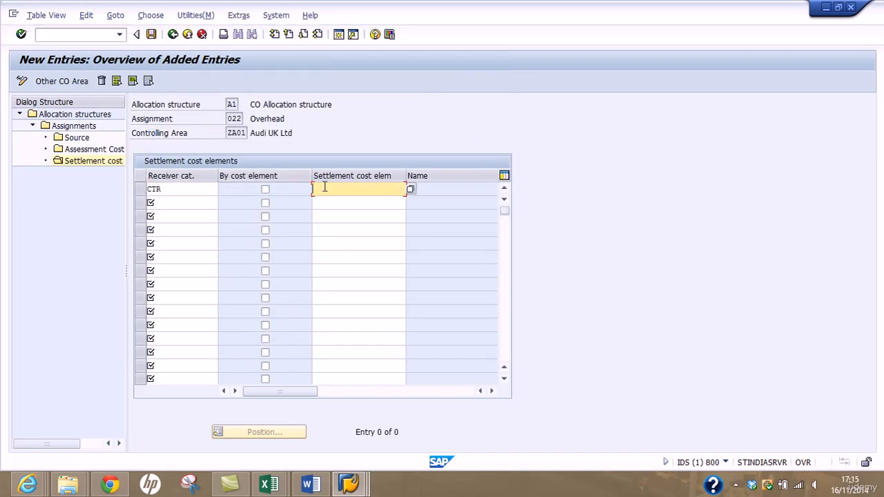
type("5215")
key("Return")
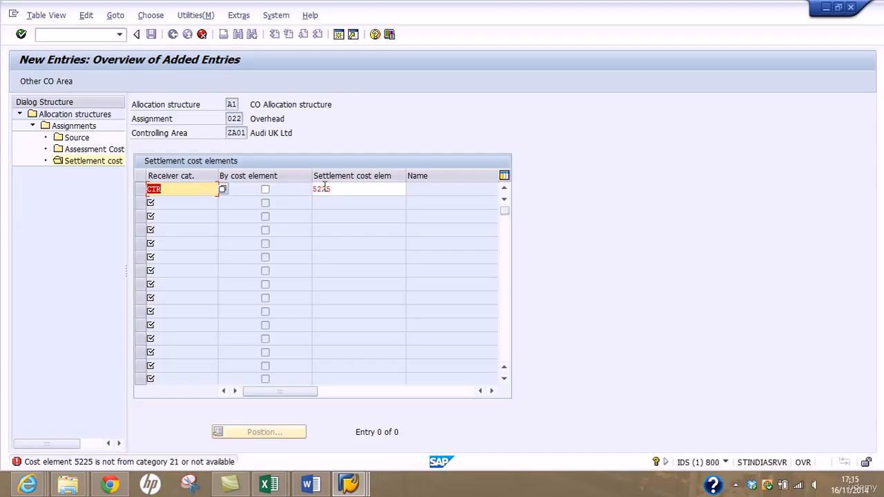
Discard the new settlement cost element entry and return from the allocation structures to the IMG tree.
left_click(202, 34)
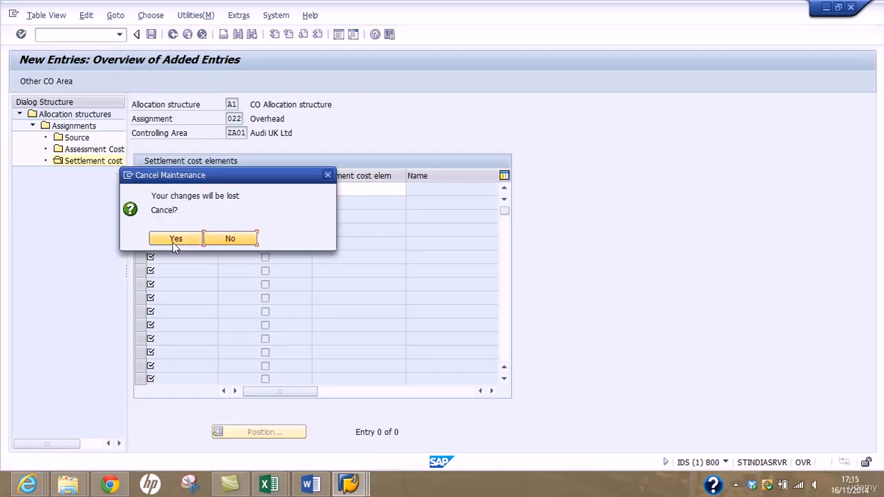
left_click(174, 240)
left_click(178, 41)
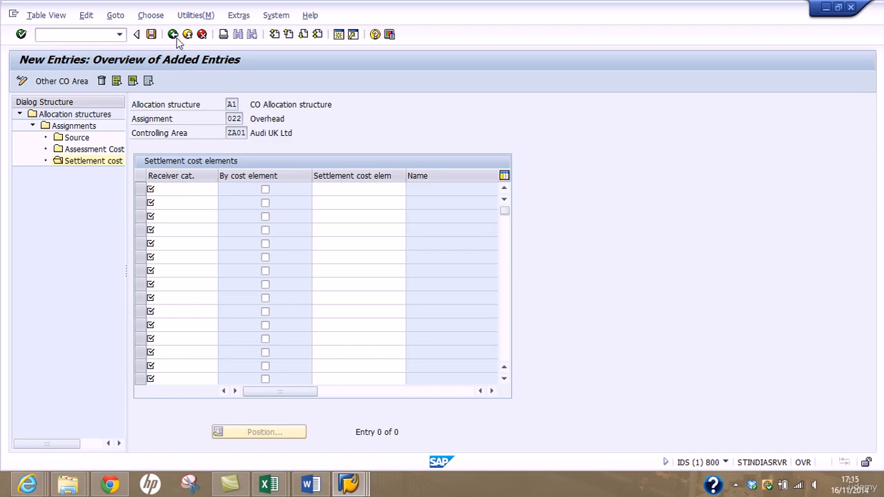
left_click(176, 40)
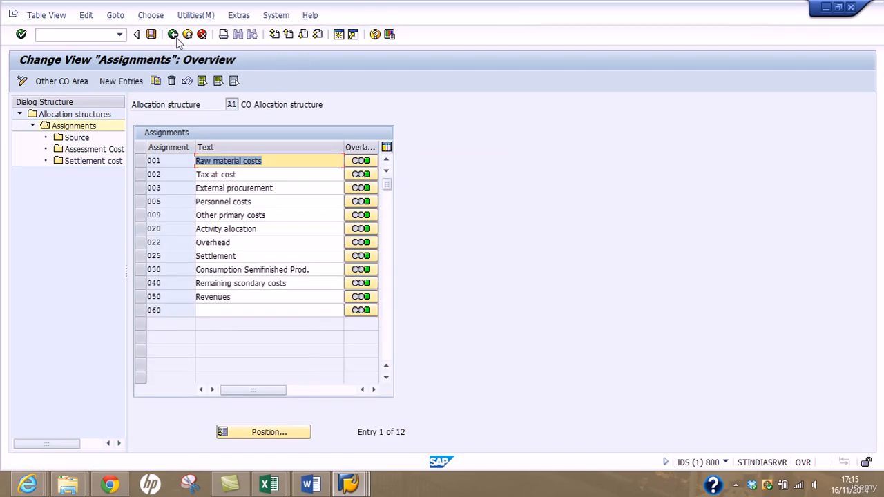
left_click(176, 40)
left_click(174, 36)
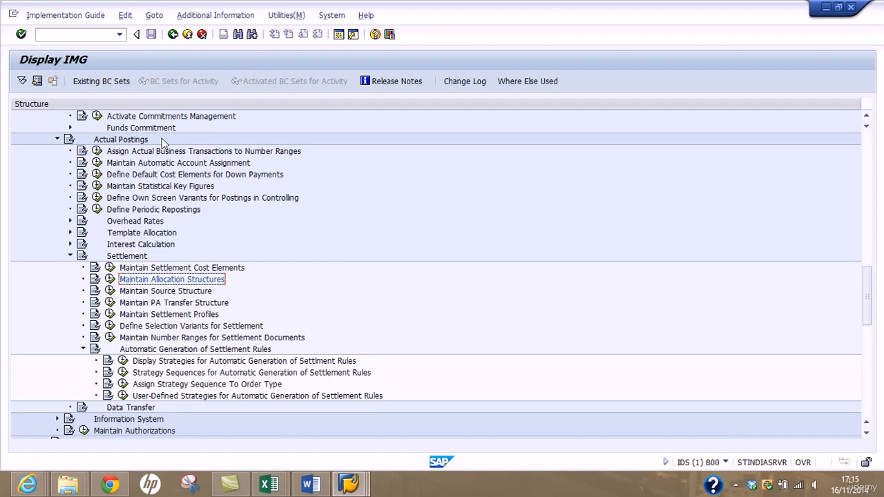
Try to create 5225 as a primary settlement cost element through Maintain Settlement Cost Elements, and return to the activity selection.
left_click(110, 268)
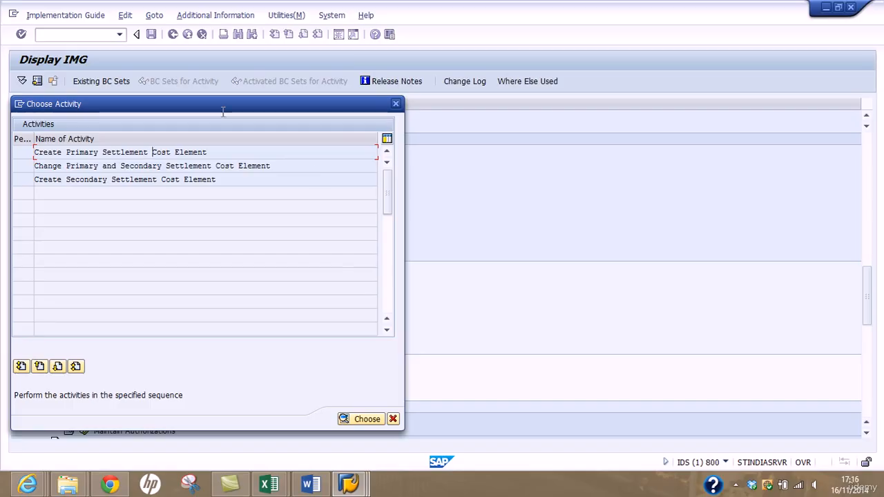
double_click(140, 152)
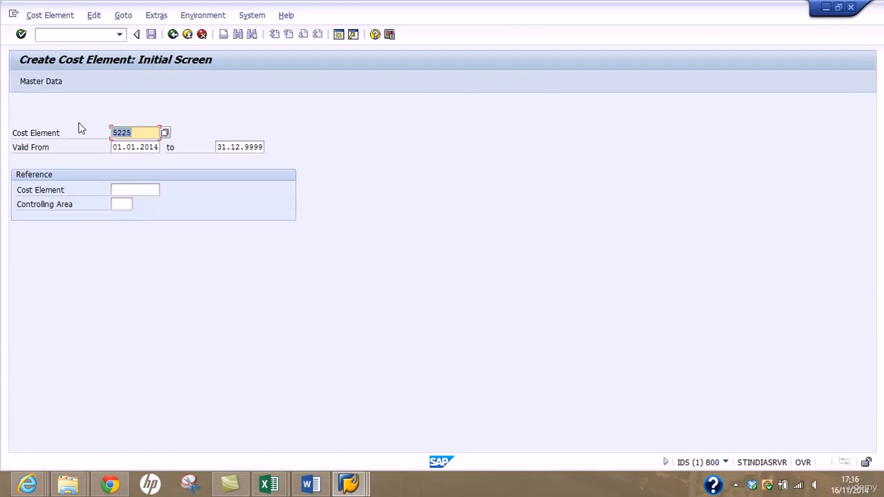
left_click(50, 81)
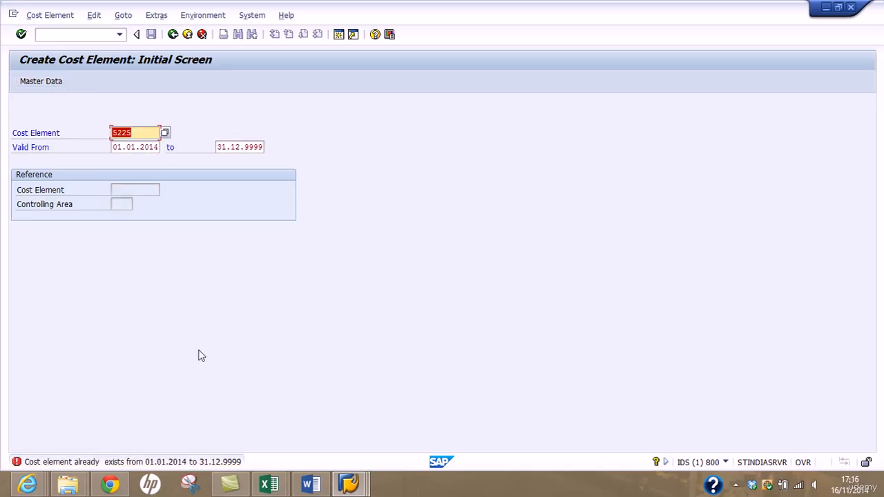
left_click(142, 134)
left_click(174, 37)
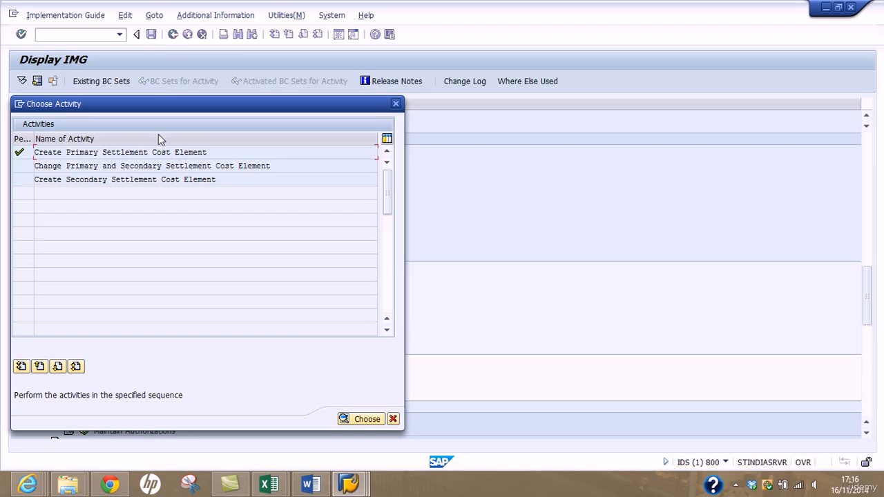
Start creating secondary settlement cost element 52250 valid from 01.01.2014 and assign it category 21 Internal settlement.
double_click(138, 181)
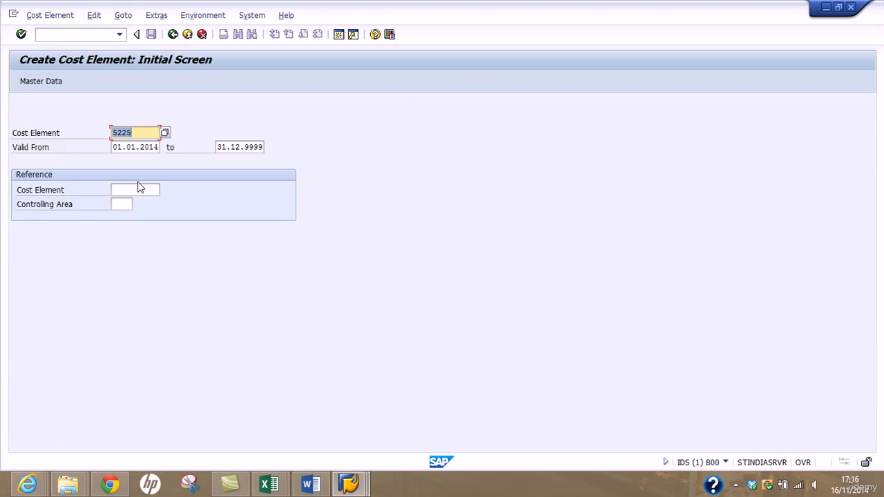
key("Right")
type("0")
key("Return")
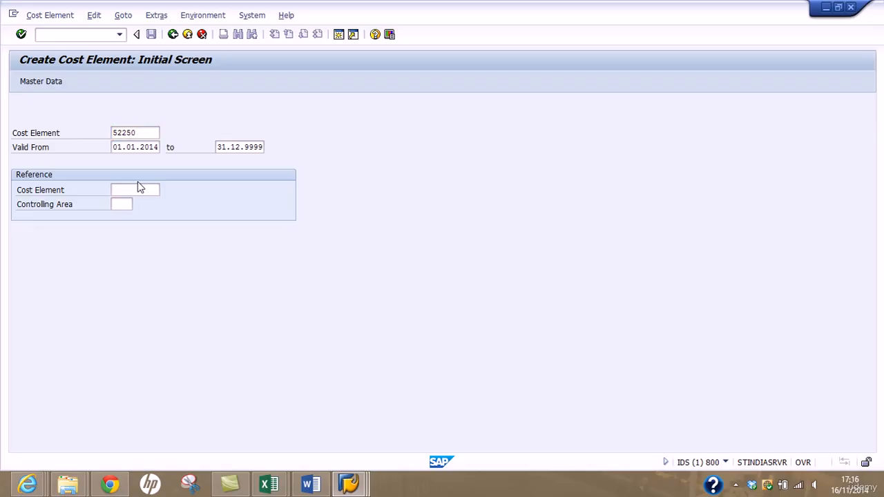
left_click(120, 263)
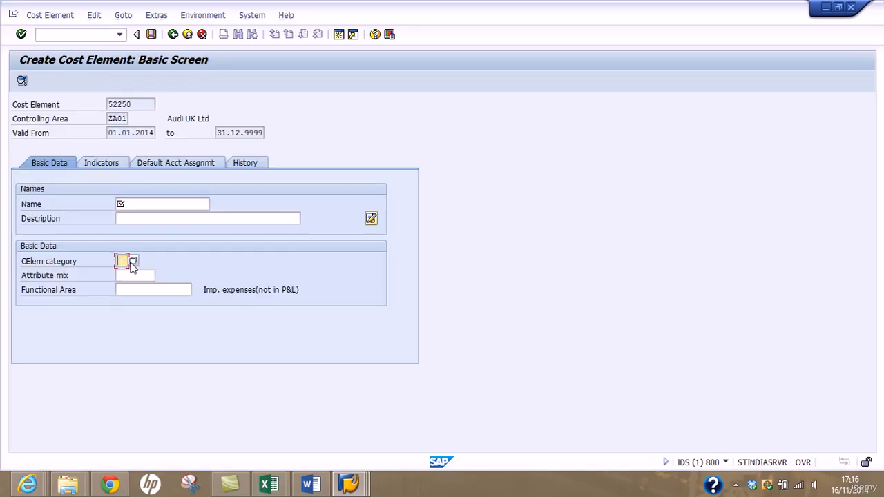
left_click(131, 263)
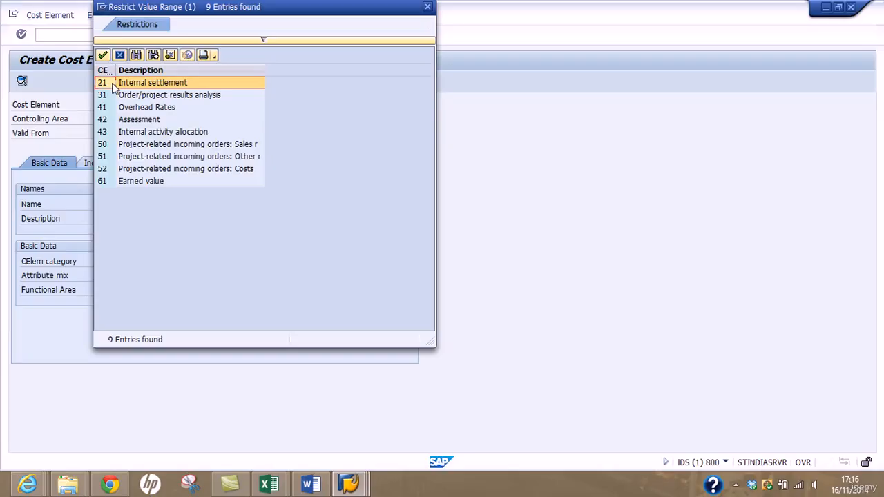
double_click(114, 83)
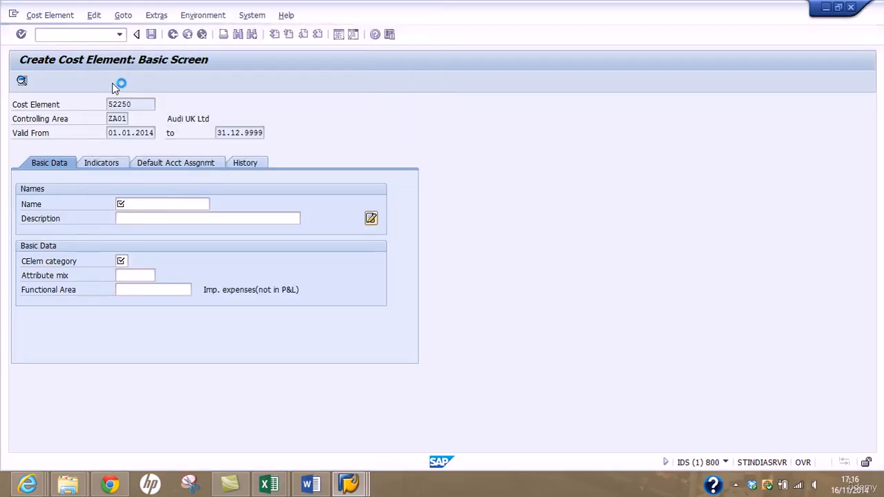
Enter Settlement CE as both the name and the description of cost element 52250, and save it.
left_click(166, 204)
type("Se")
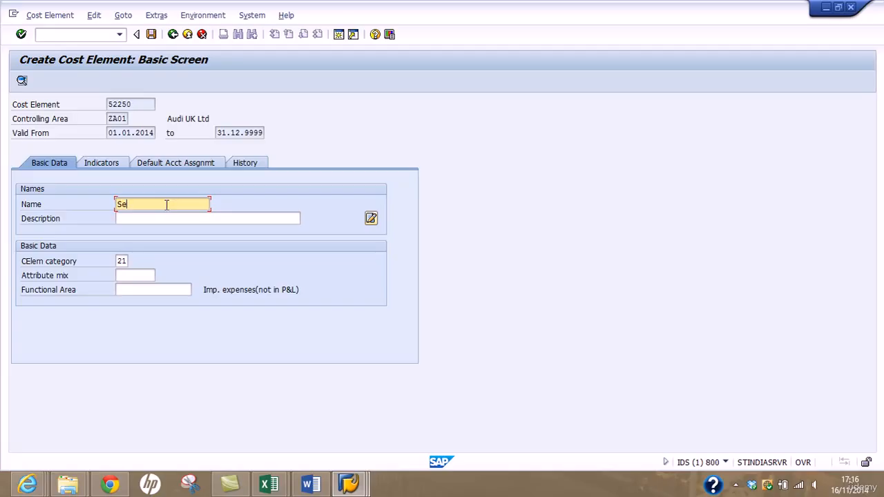
type("ttlement Ce")
key("Tab")
type("Settleemnt")
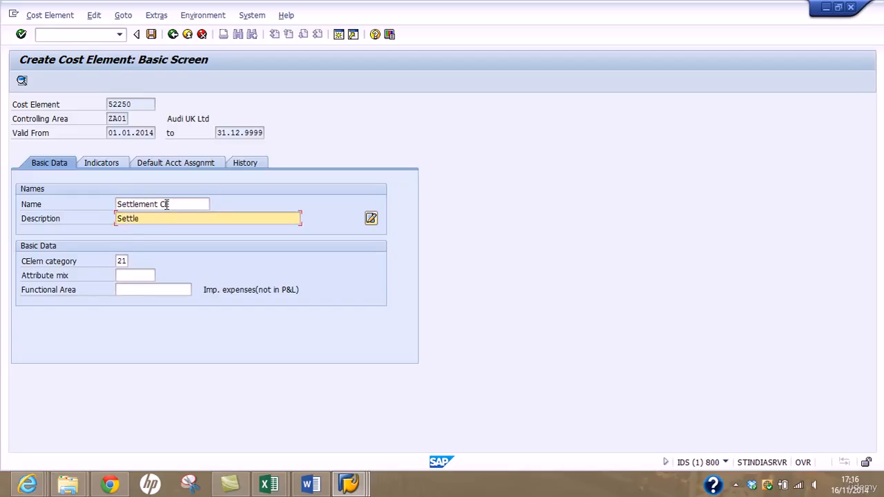
key("BackSpace")
key("BackSpace")
key("BackSpace")
key("BackSpace")
type("ment CR")
key("BackSpace")
type("E")
left_click(151, 34)
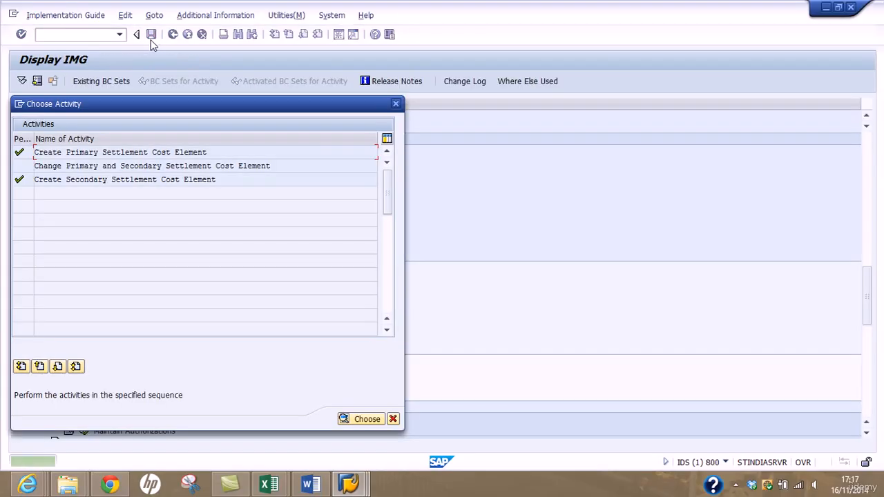
Return to Maintain Allocation Structures and reopen the settlement cost elements of assignment 022 Overhead in structure A1.
left_click(393, 419)
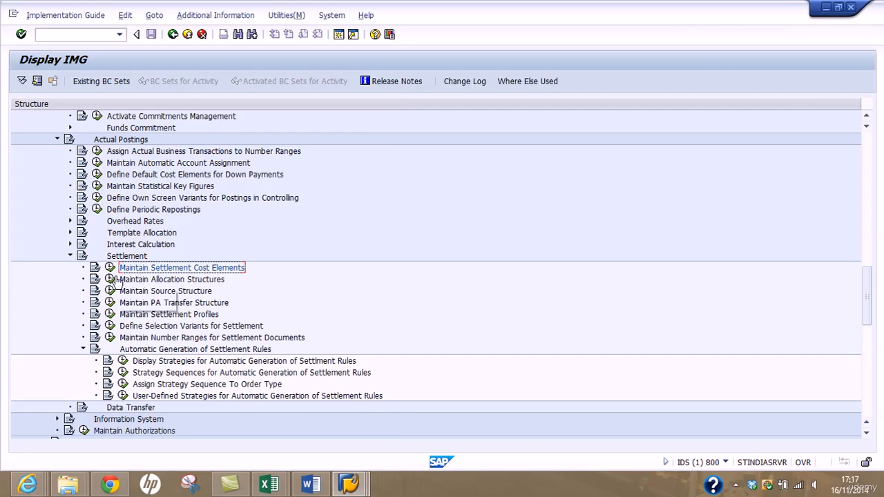
left_click(111, 279)
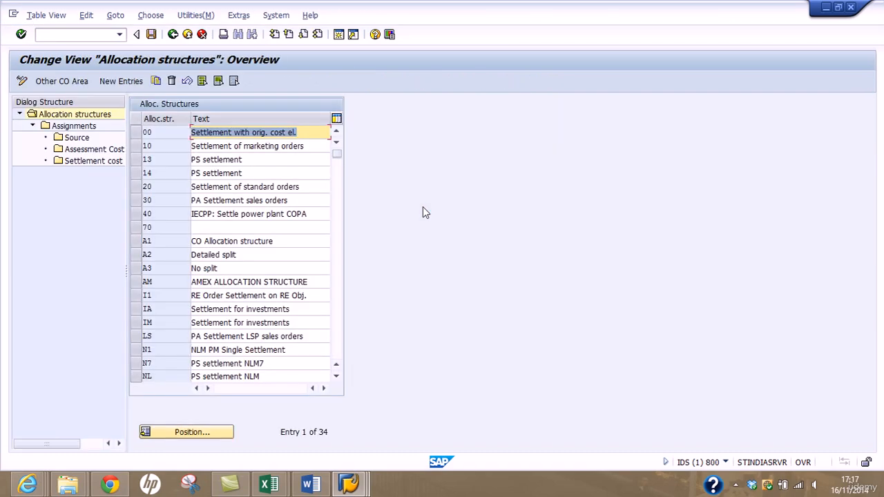
left_click(136, 240)
double_click(73, 126)
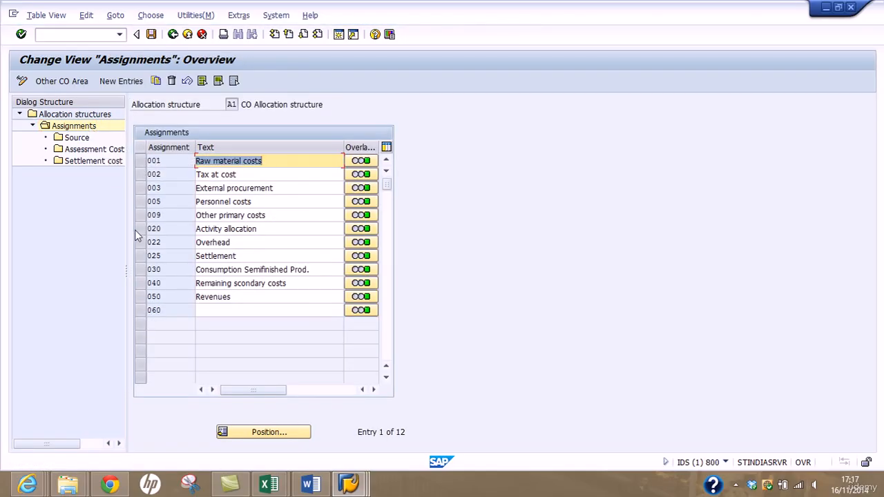
left_click(141, 241)
double_click(103, 163)
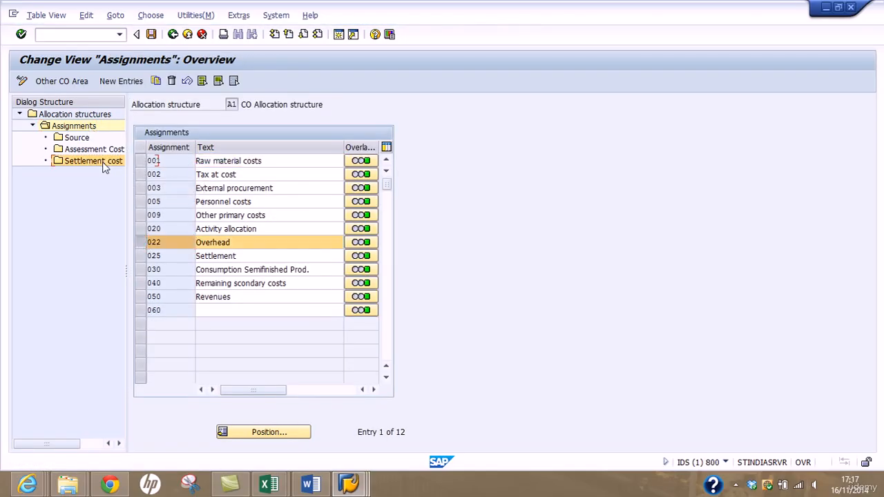
Add a settlement cost element entry with receiver category CTR and cost element 52250, and save it under the proposed customizing request.
left_click(114, 82)
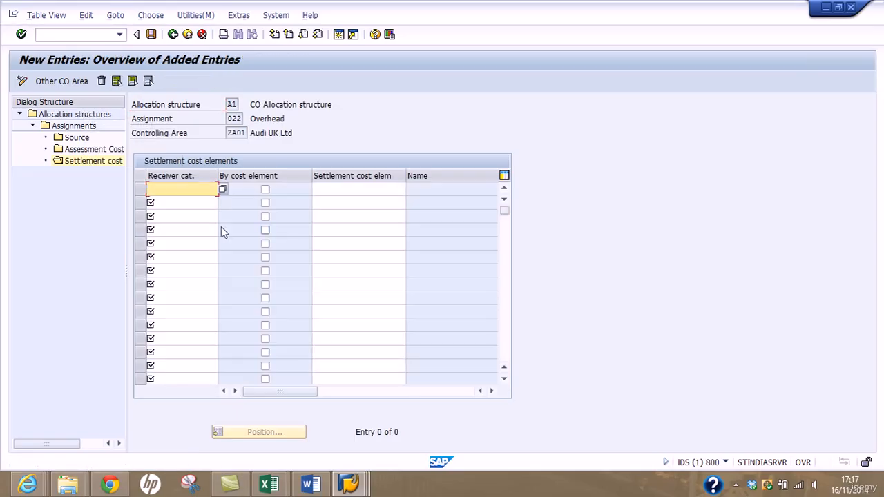
type("c")
left_click(205, 202)
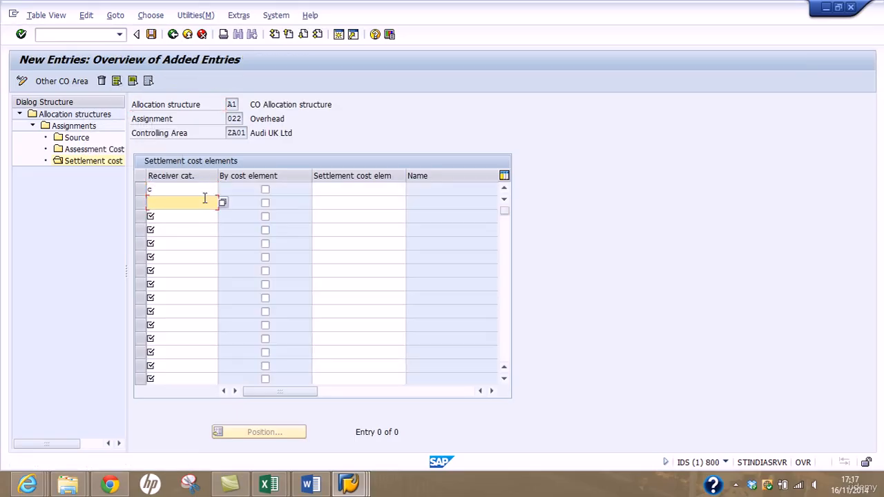
left_click(204, 193)
left_click(205, 200)
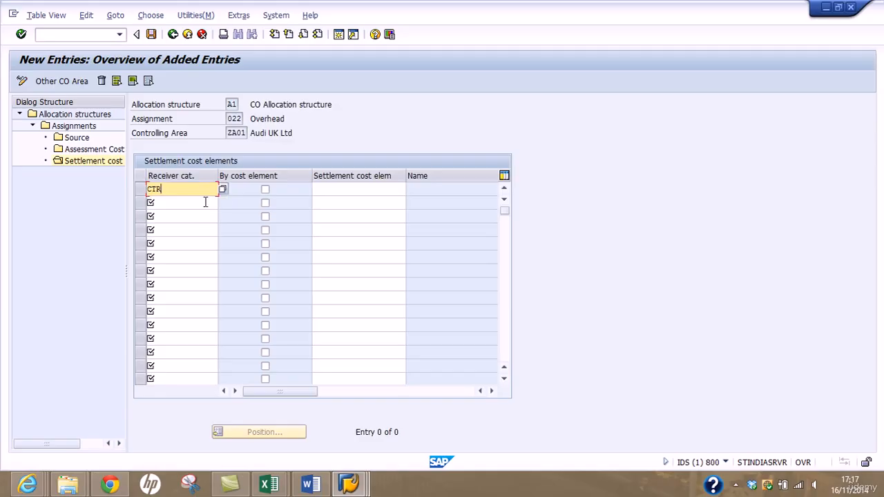
left_click(369, 193)
type("5")
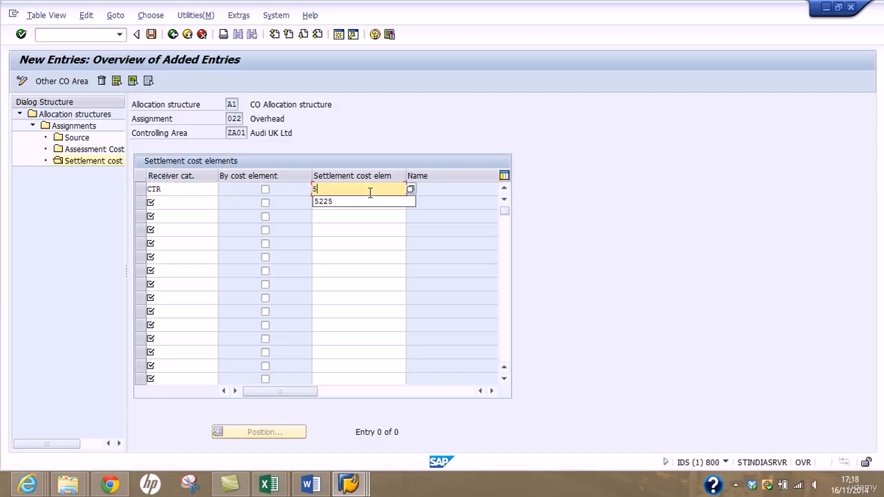
key("Down")
key("Return")
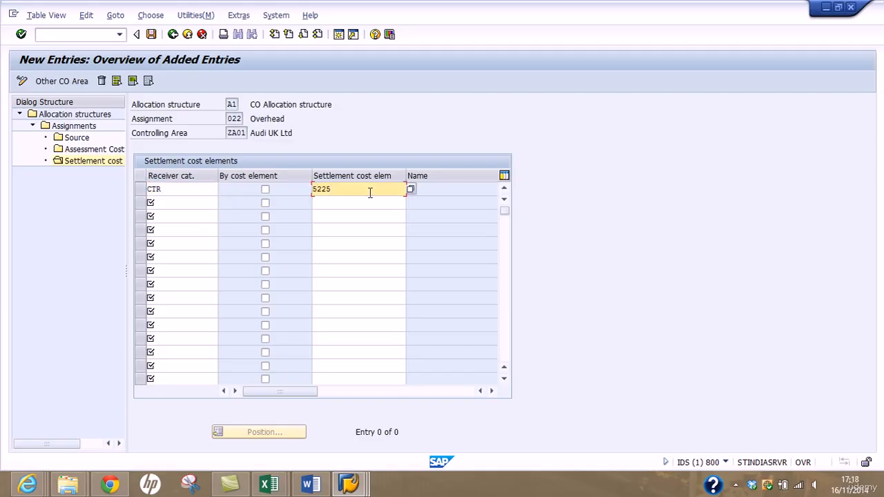
key("Return")
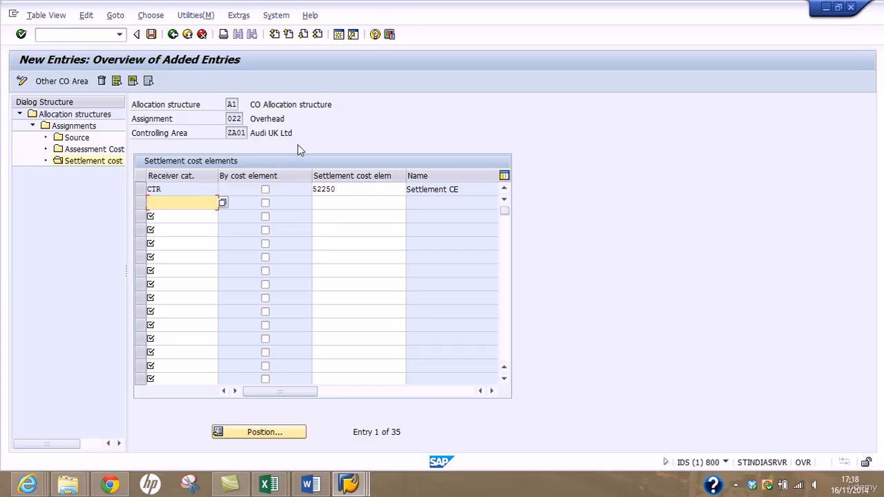
left_click(153, 38)
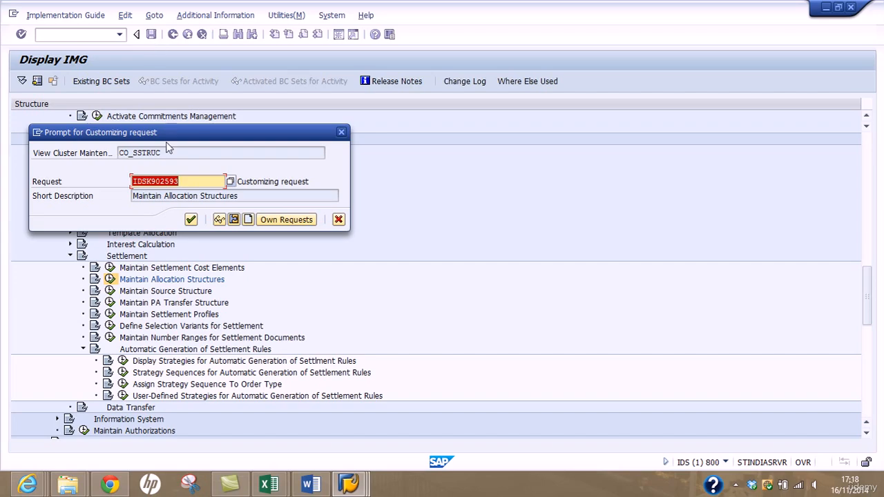
left_click(190, 219)
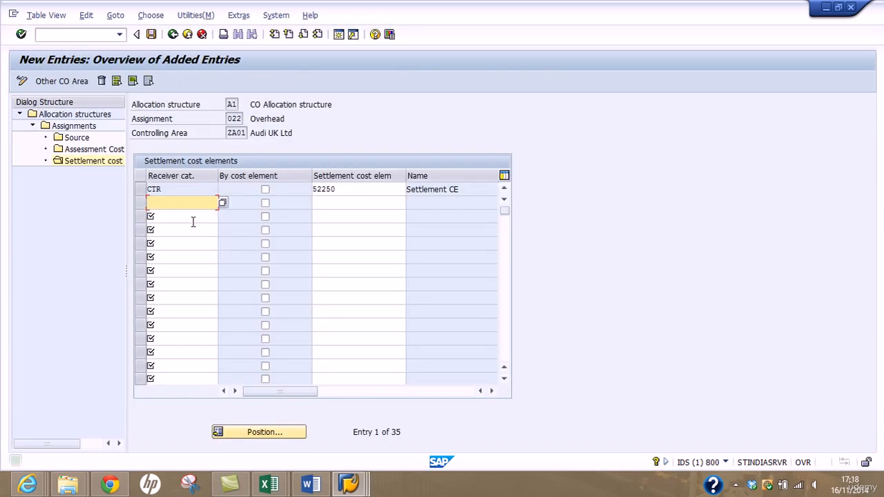
Reopen KO88 Individual Processing and try a test settlement of the Administration Cost order, closing the message list.
mouse_move(349, 484)
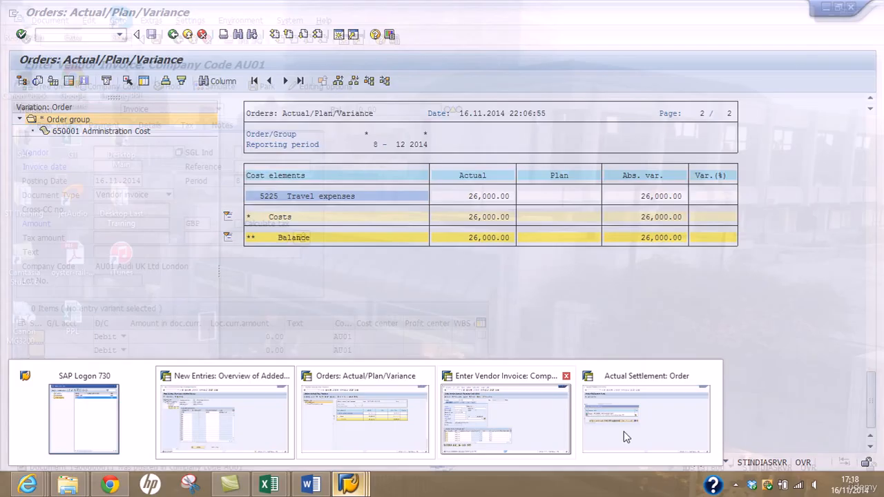
left_click(625, 436)
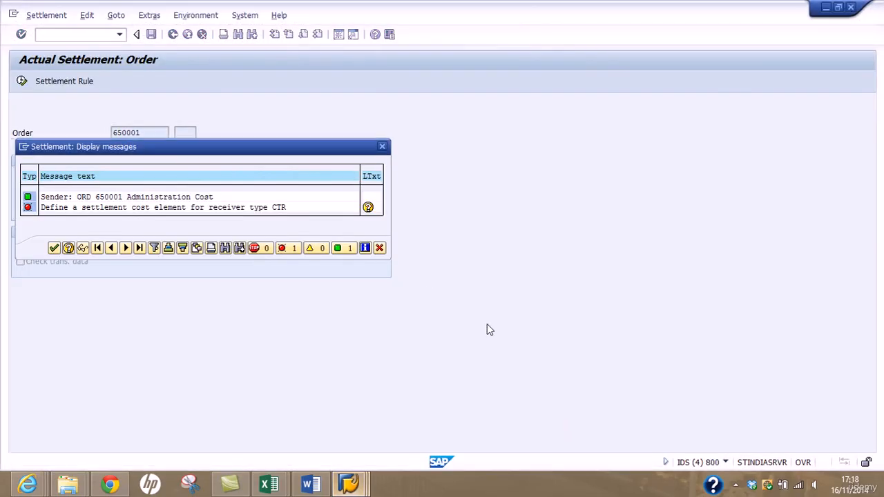
left_click(380, 249)
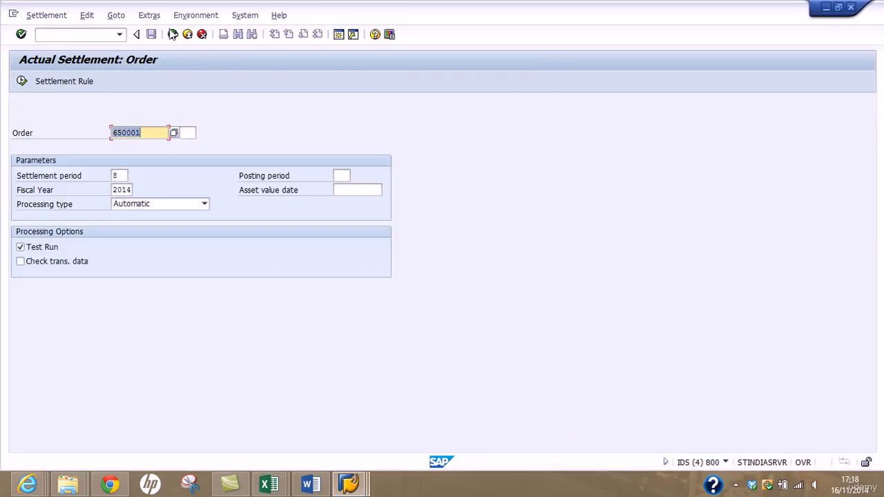
left_click(173, 34)
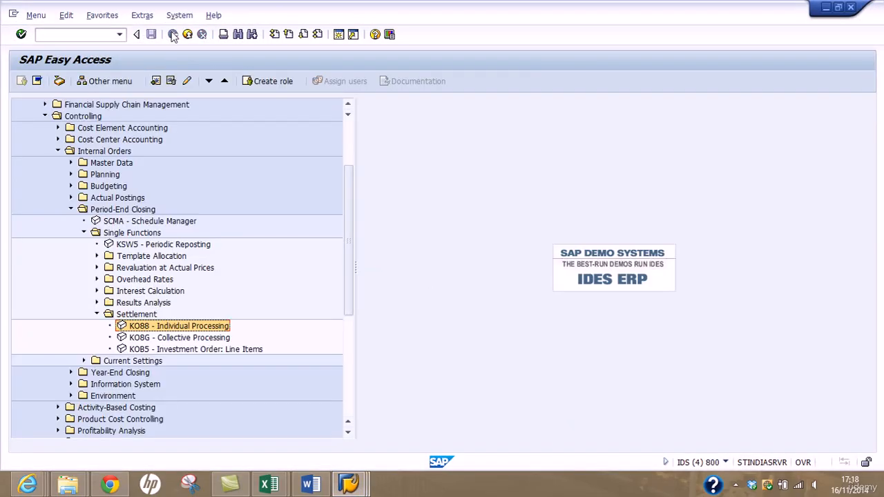
double_click(178, 327)
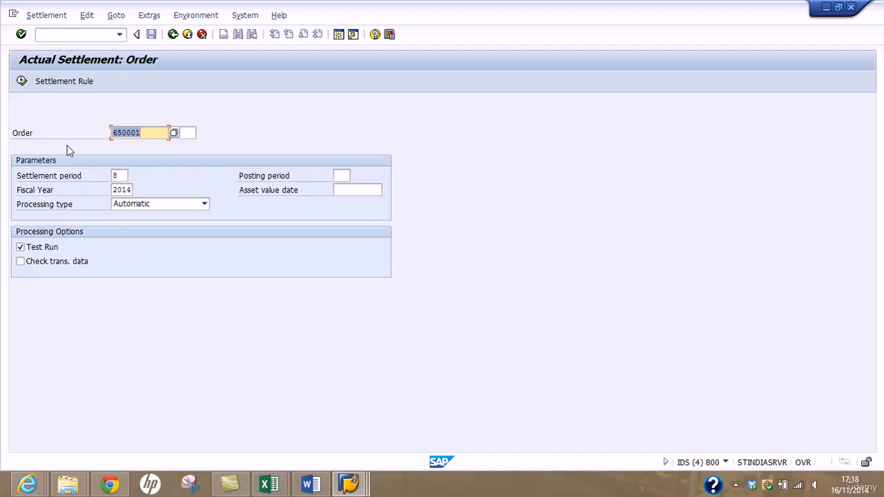
left_click(22, 80)
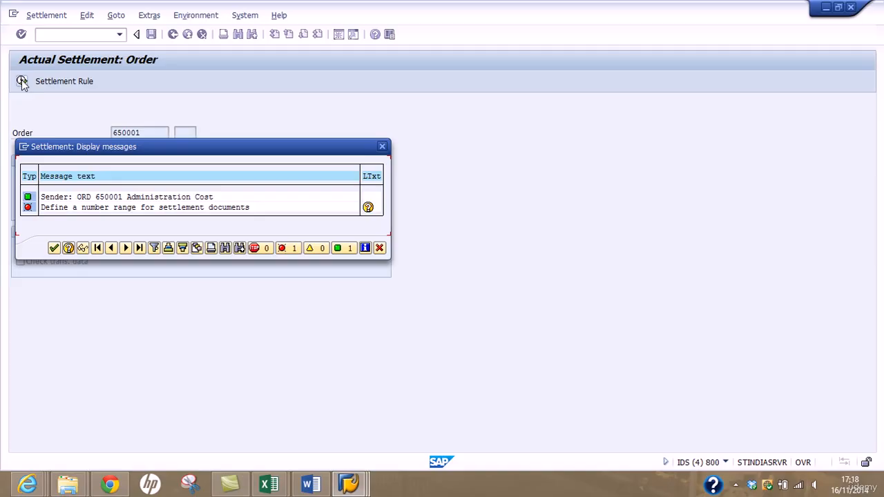
left_click(380, 249)
Switch to the allocation structure session and exit it back to the implementation guide.
left_click(349, 485)
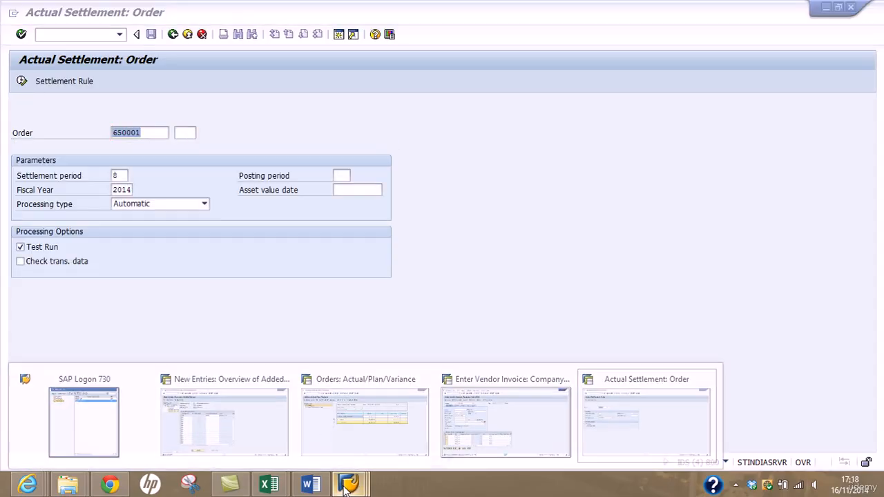
left_click(256, 436)
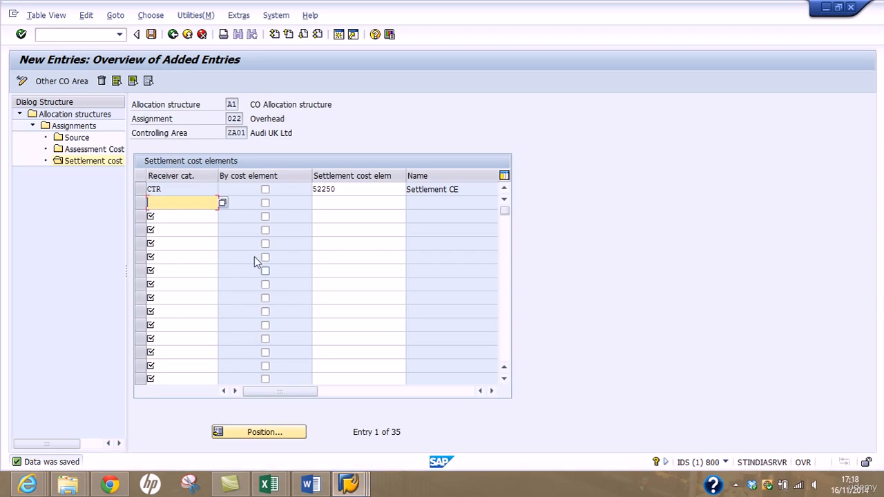
left_click(172, 34)
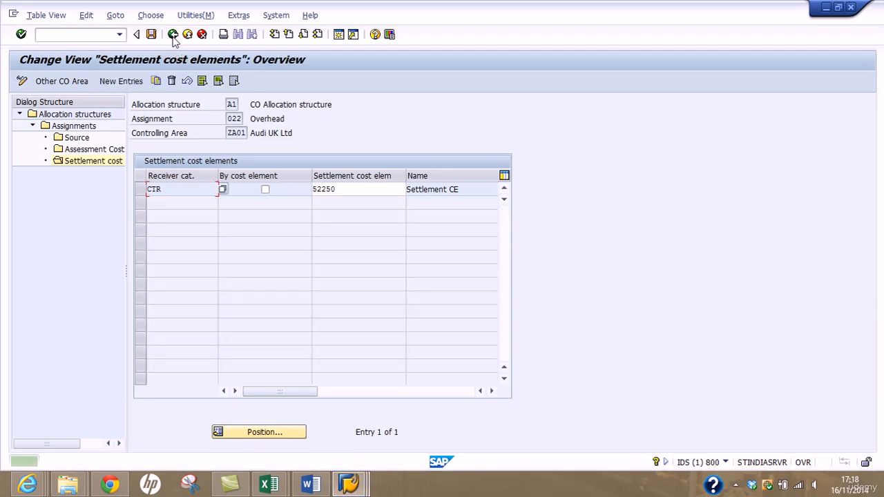
left_click(172, 34)
left_click(172, 34)
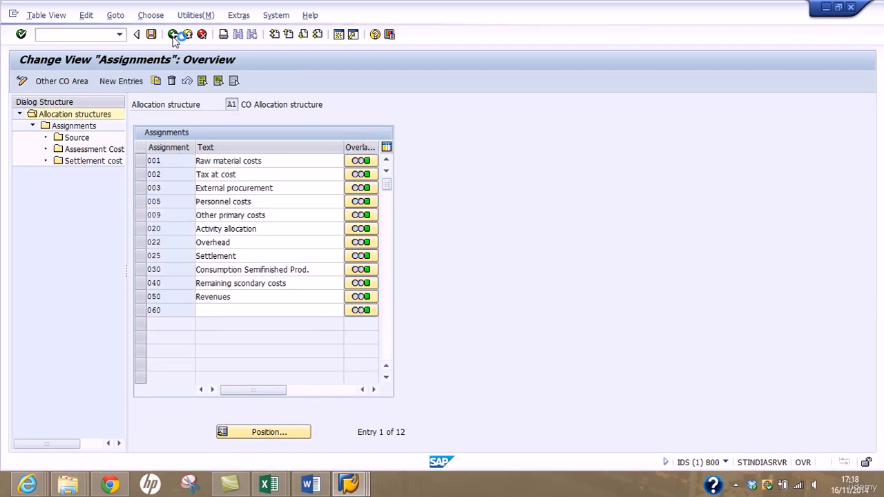
left_click(173, 34)
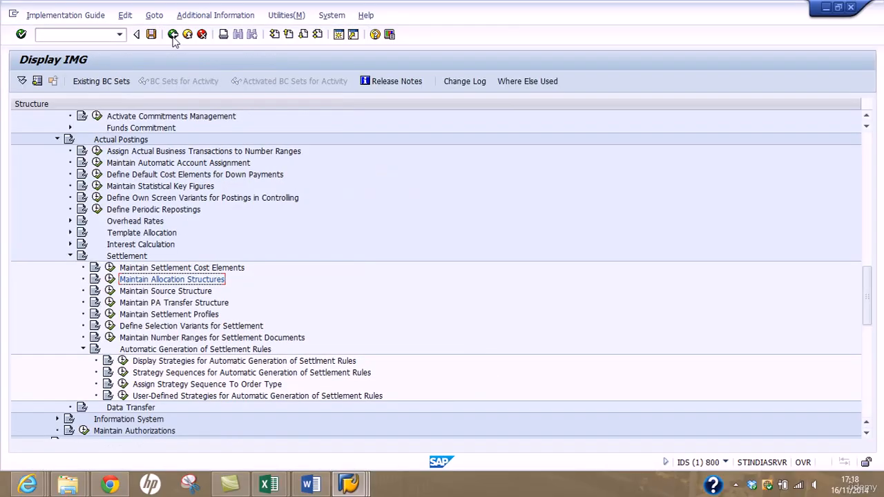
Open Maintain Number Ranges for Settlement Documents, check the existing CO object settlement intervals, and return to its initial screen.
left_click(165, 338)
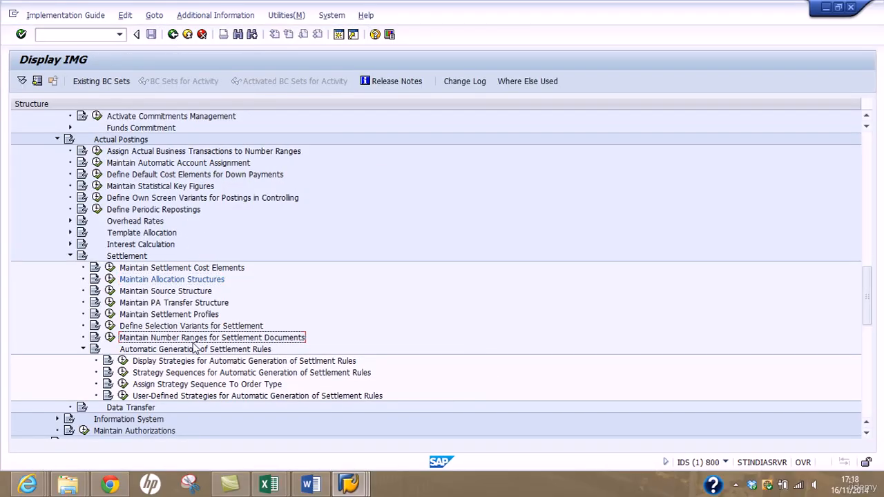
left_click(111, 338)
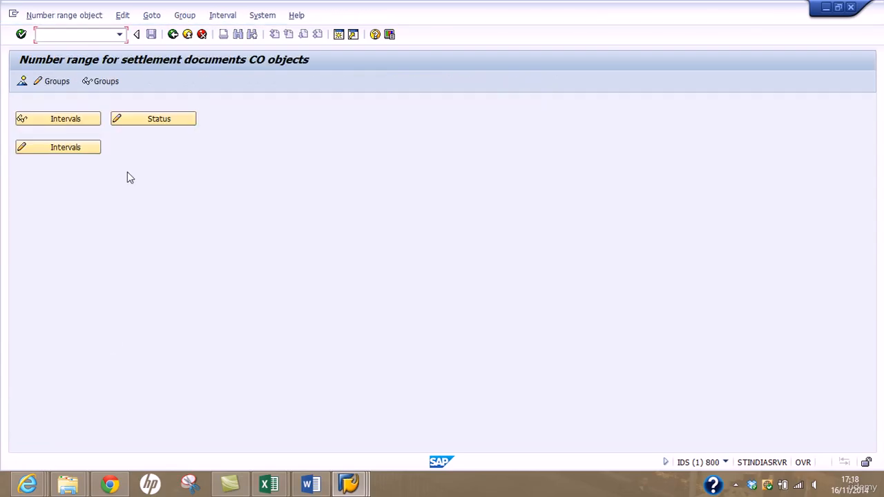
left_click(73, 149)
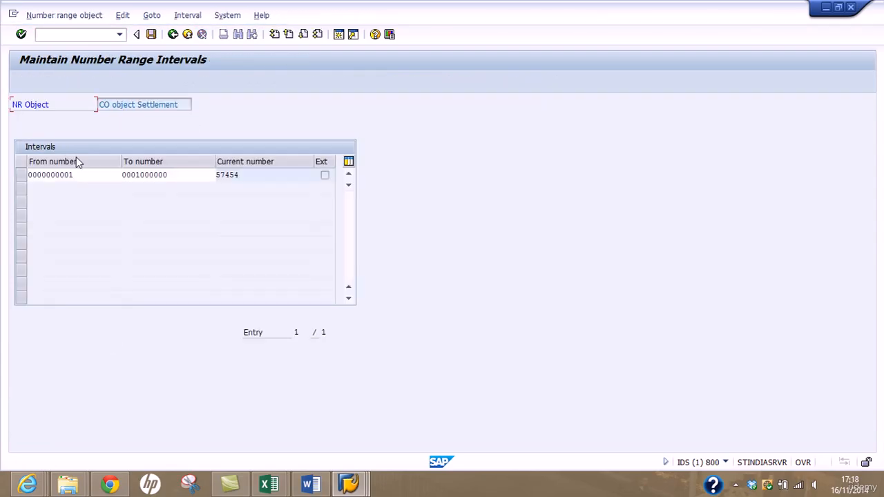
left_click(176, 36)
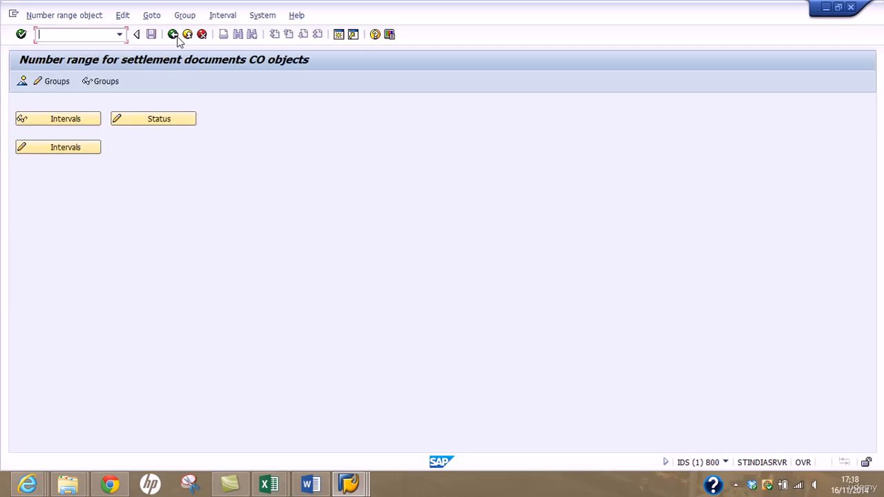
Assign controlling area ZA01 to the Standard accounting document number range group, and save the group assignment.
left_click(55, 82)
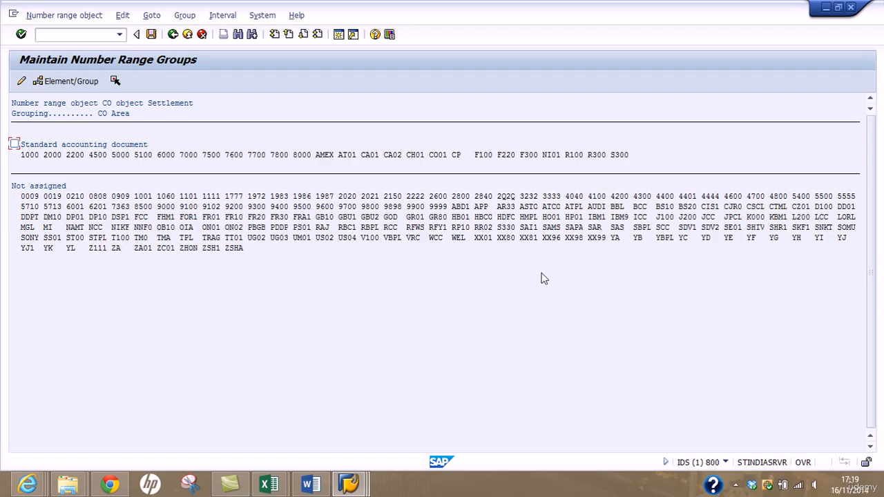
left_click(145, 249)
left_click(115, 81)
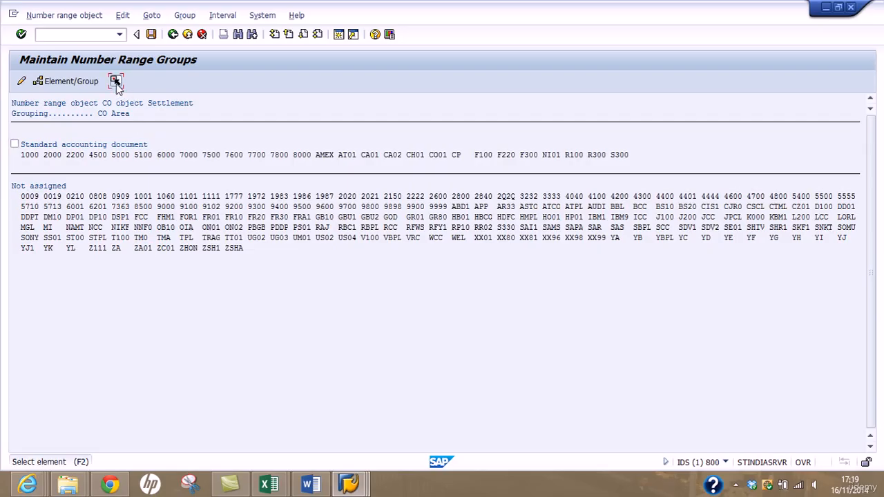
left_click(14, 145)
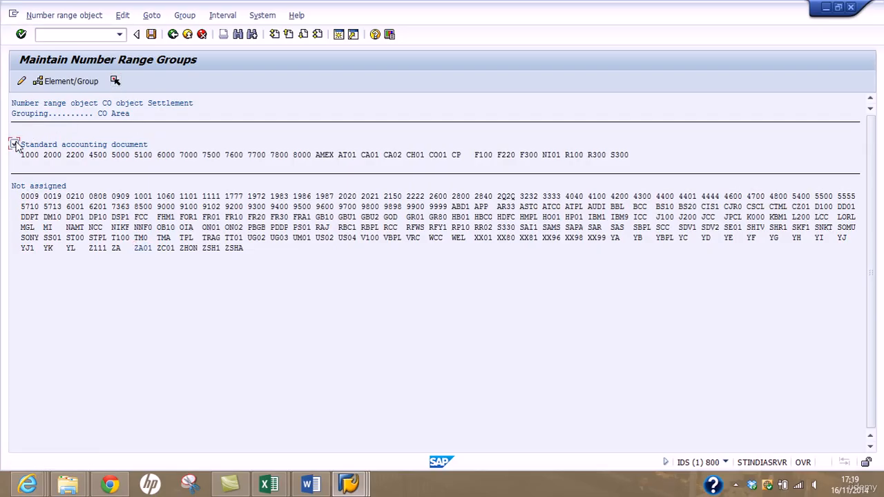
left_click(63, 84)
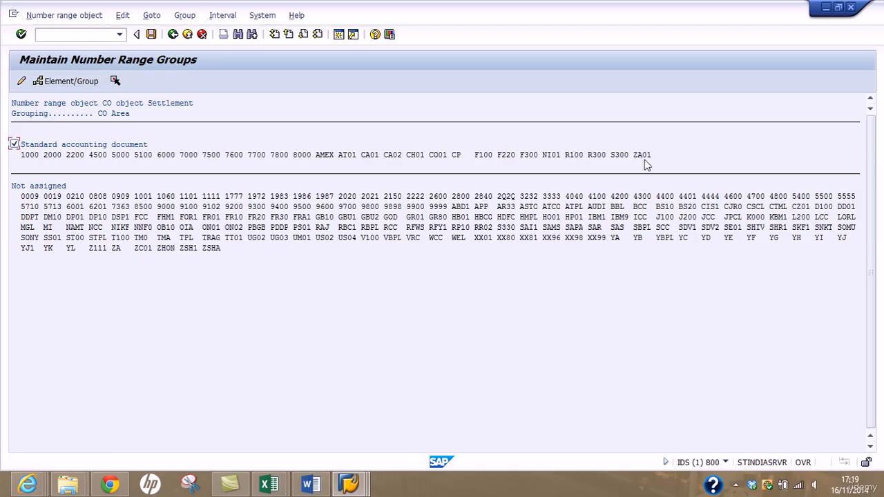
left_click(152, 35)
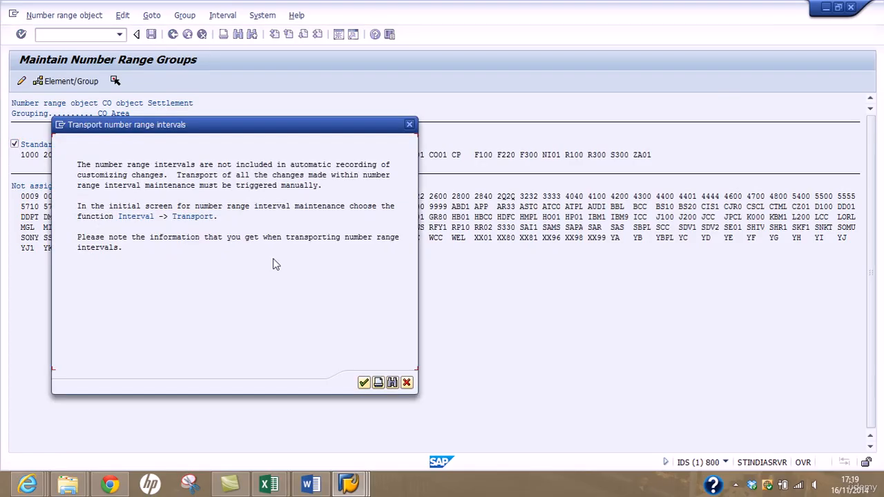
left_click(364, 382)
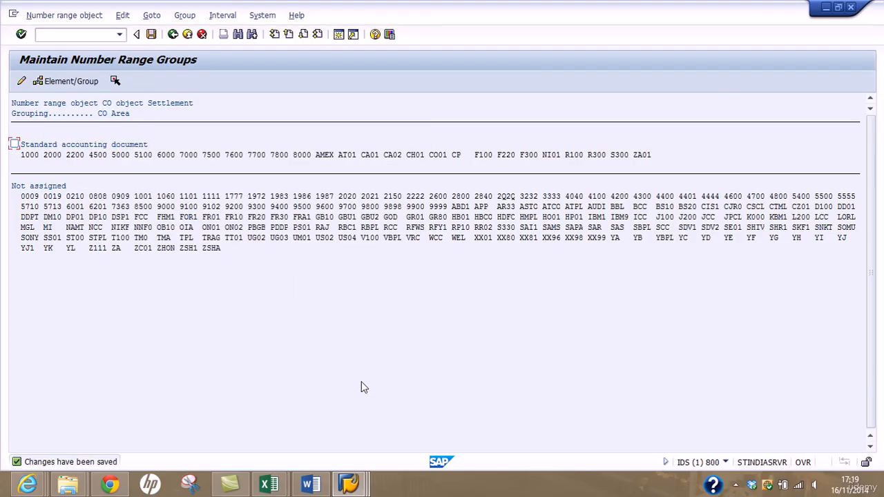
Return to the Actual Settlement session and execute the test run for the Administration Cost order.
left_click(349, 484)
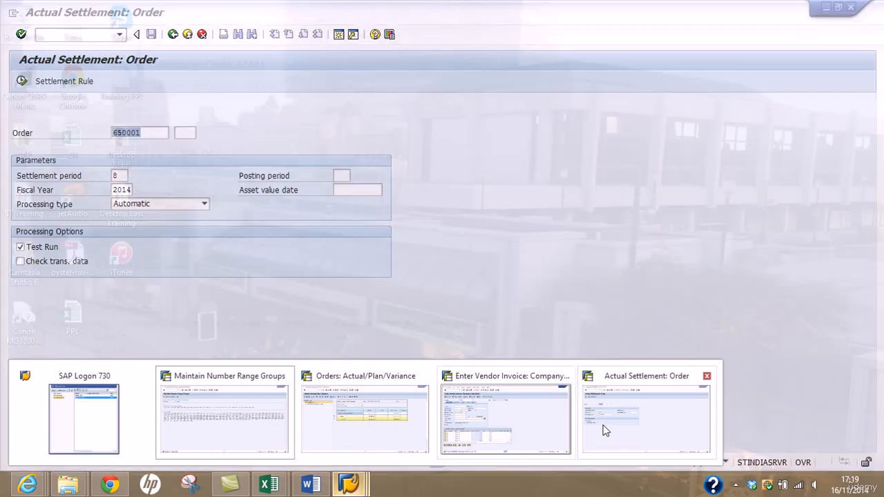
left_click(603, 431)
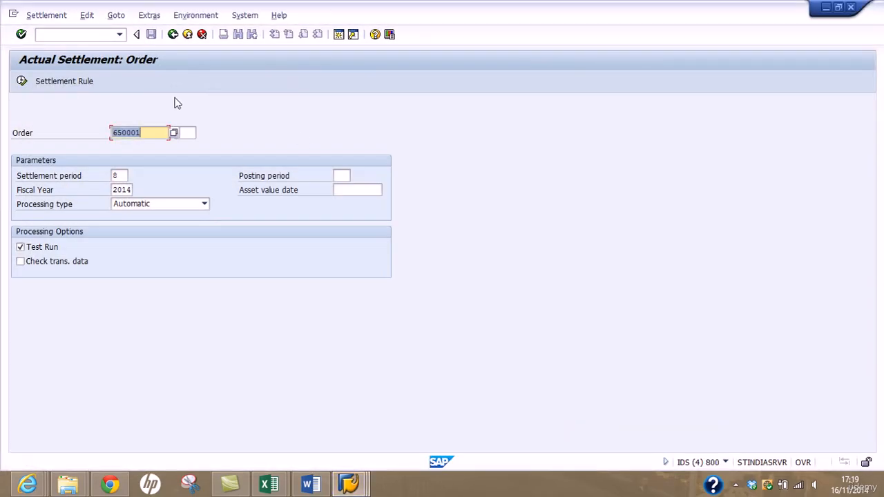
key("F8")
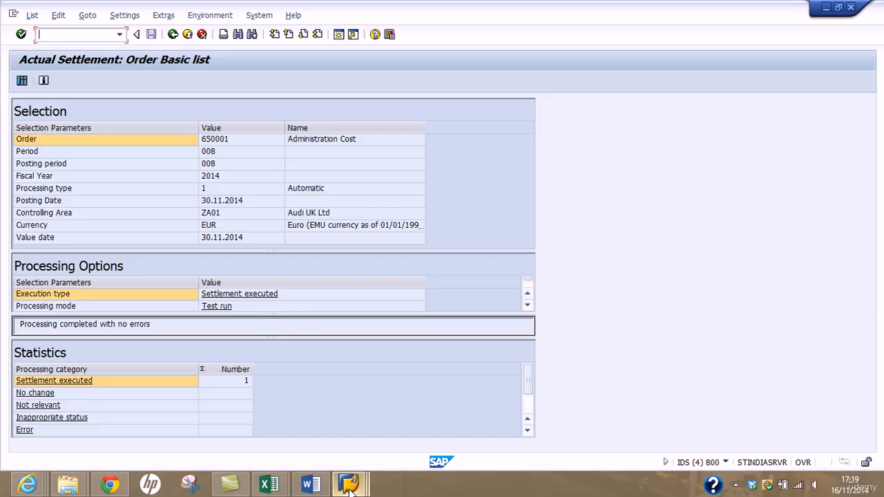
Check the Orders: Actual/Plan/Variance report, switch to the Enter Vendor Invoice session, and leave it for the SAP Easy Access screen.
mouse_move(349, 483)
left_click(354, 417)
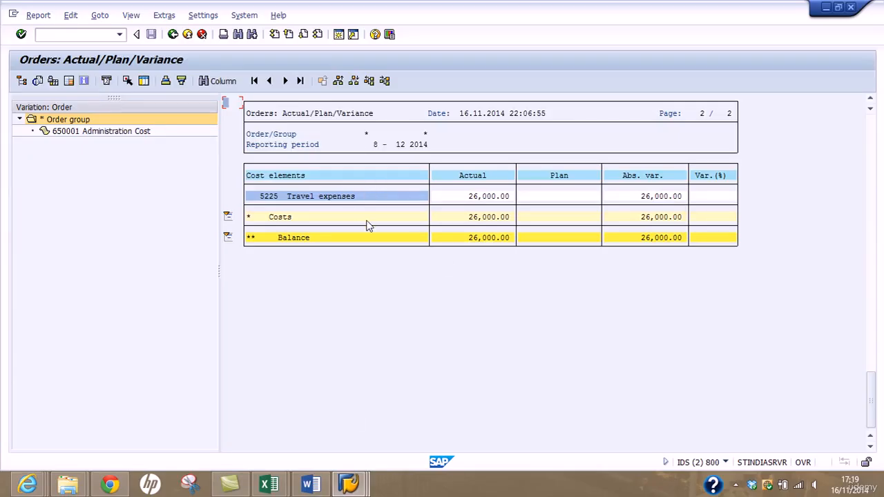
mouse_move(349, 483)
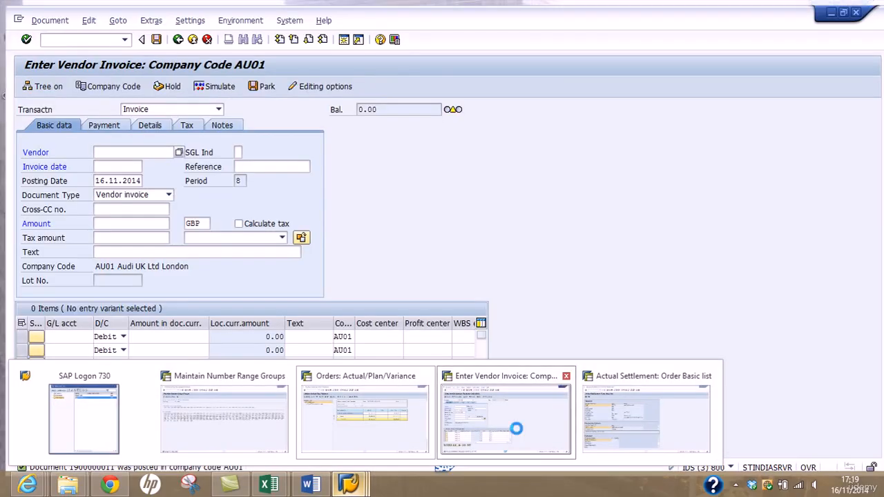
left_click(511, 421)
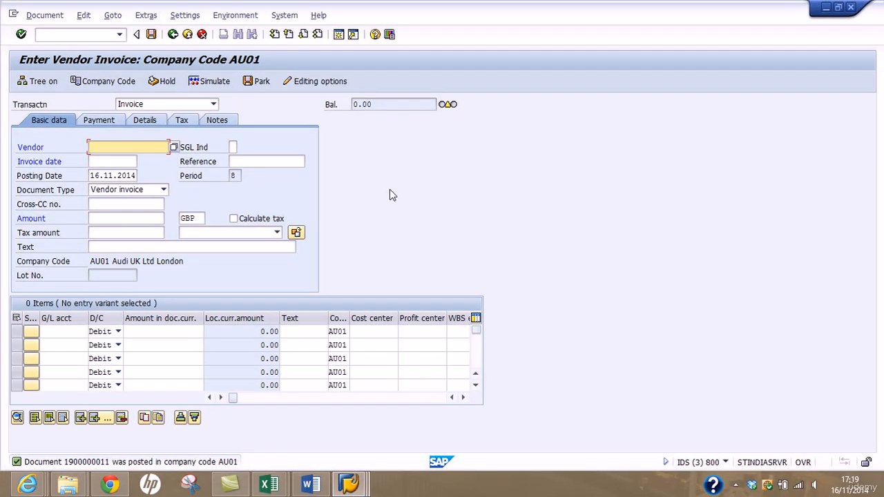
left_click(112, 36)
type("/")
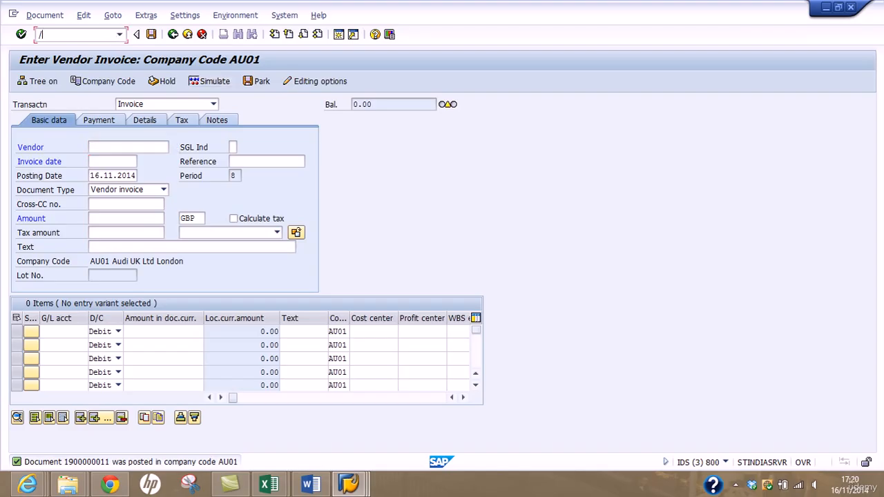
type("n")
key("Return")
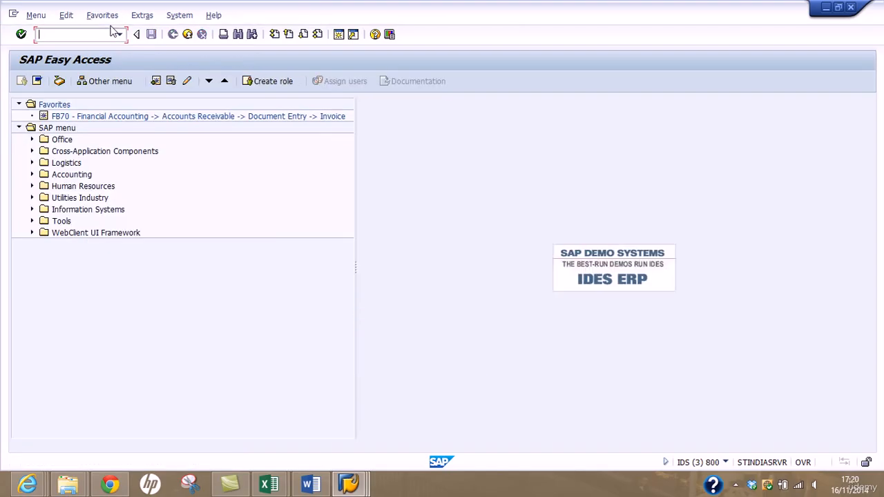
Find the Cost Centers: Actual/Plan/Variance report under Cost Center Accounting's plan/actual comparisons and run it with the preset selection values.
left_click(31, 174)
left_click(44, 209)
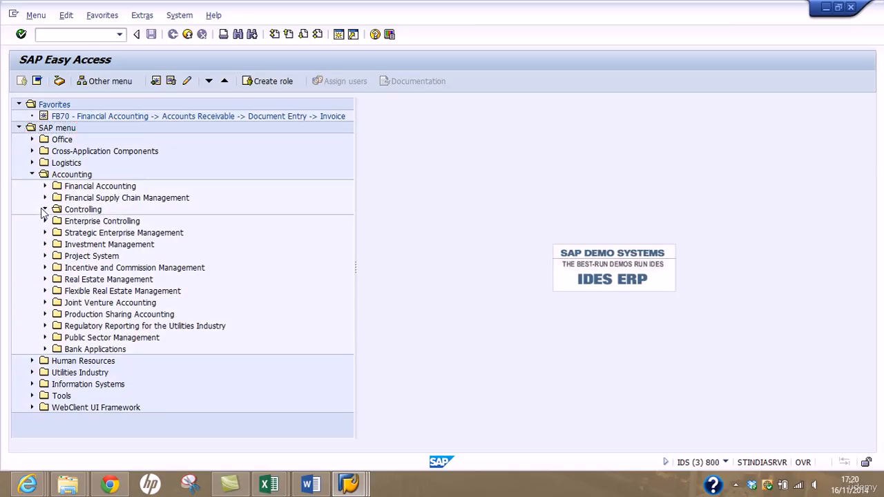
left_click(58, 233)
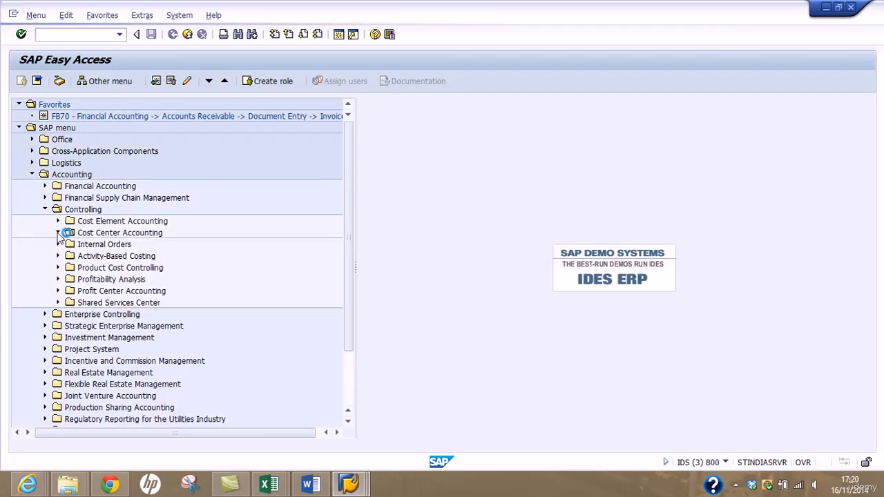
left_click(70, 302)
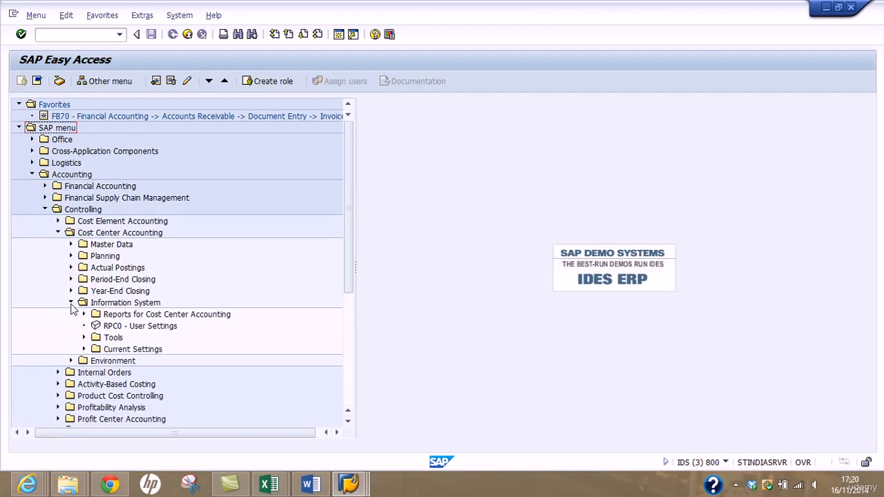
left_click(84, 314)
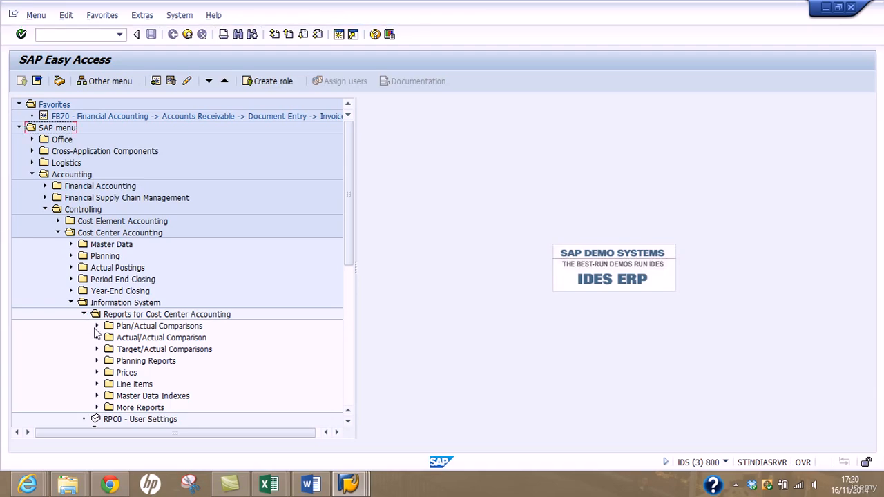
left_click(96, 326)
double_click(204, 339)
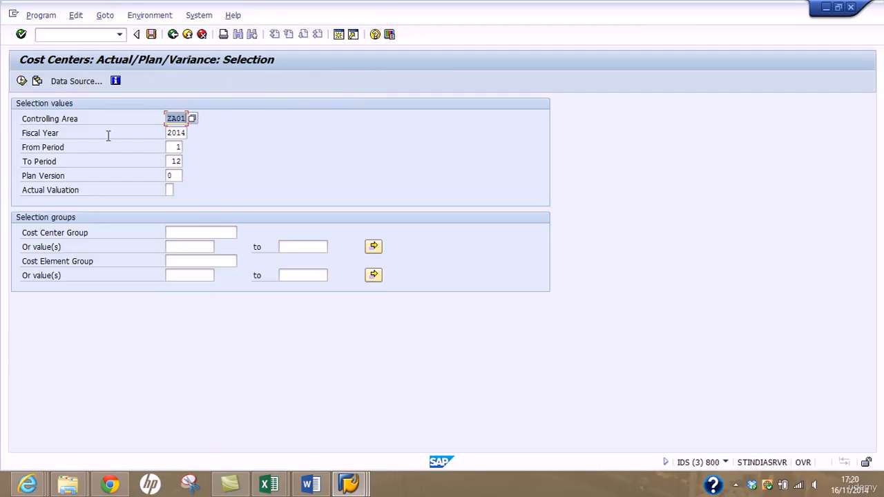
left_click(22, 81)
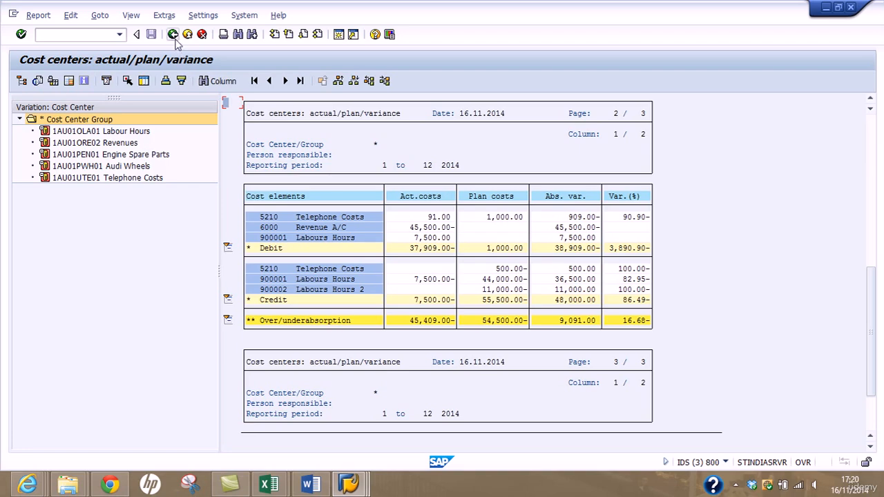
Return to the Actual Settlement session, turn off Test Run for the Administration Cost order, and execute the settlement.
mouse_move(349, 483)
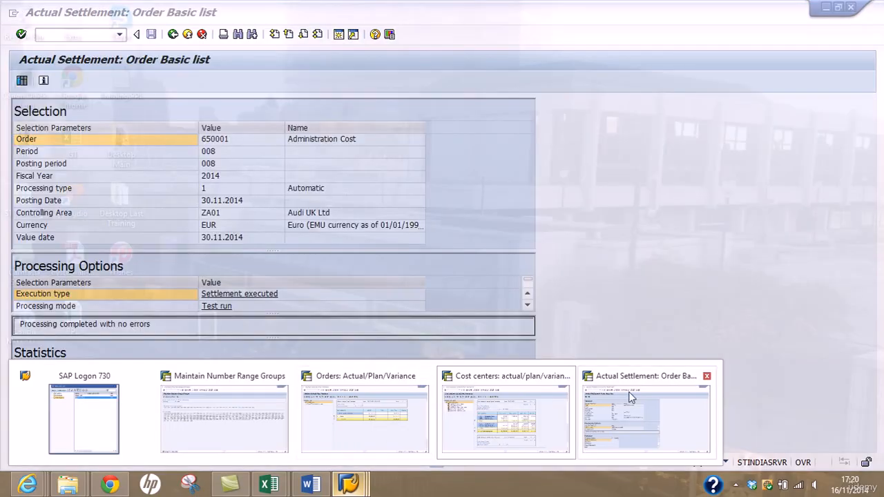
left_click(628, 396)
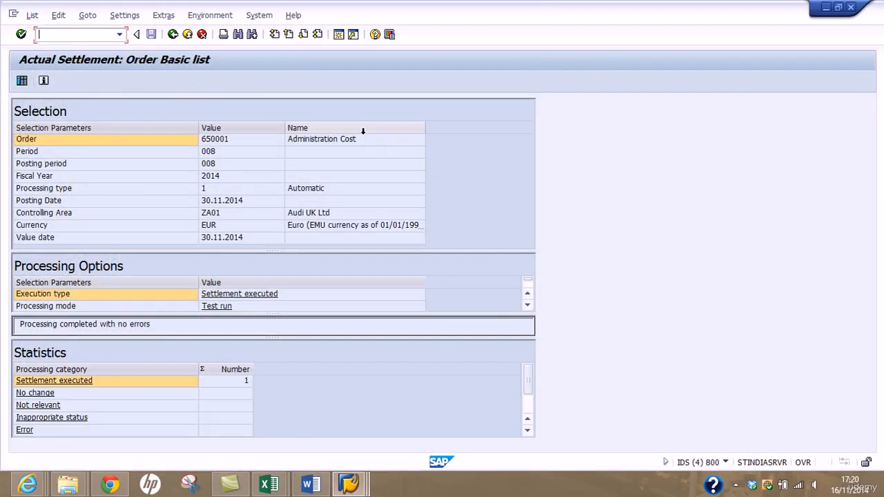
left_click(173, 35)
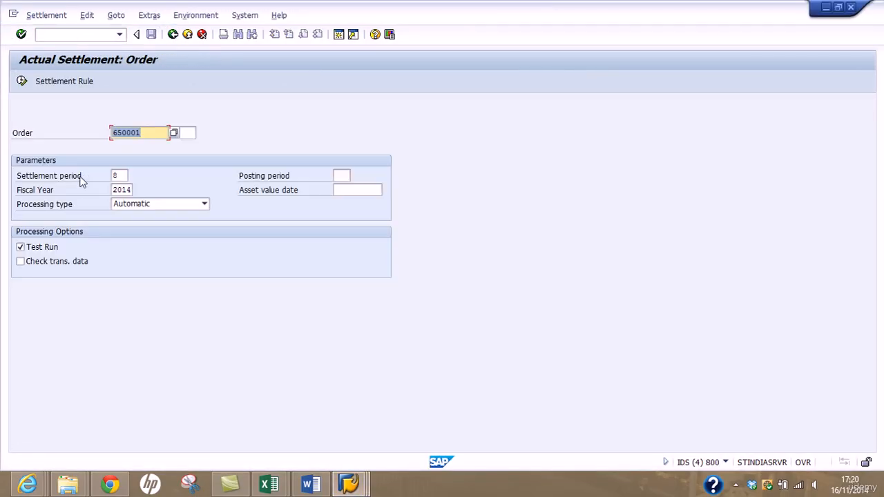
left_click(46, 250)
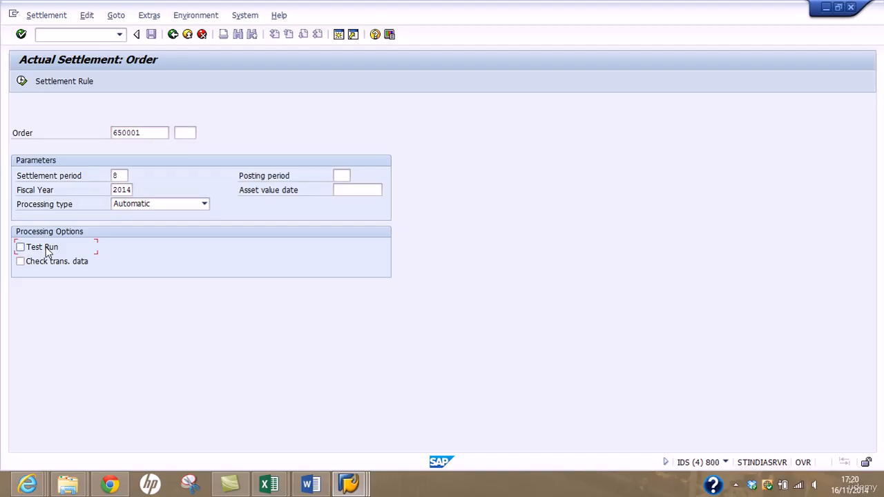
left_click(23, 82)
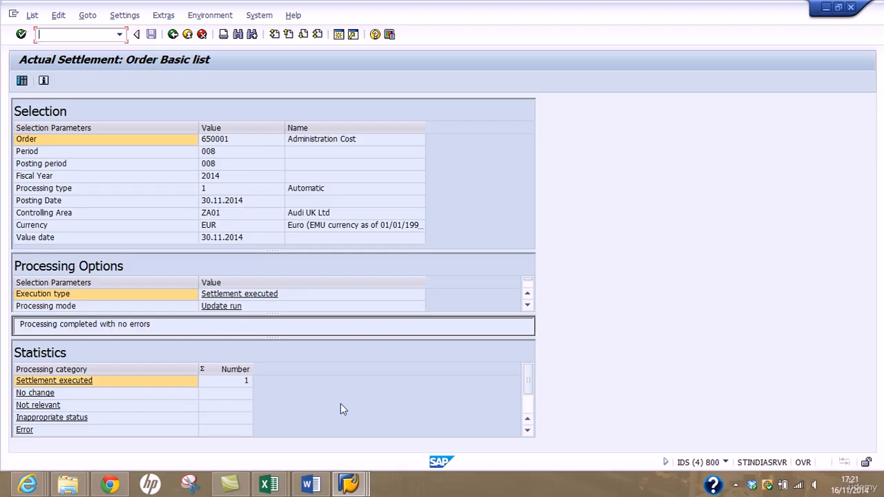
Exit the open Orders: Actual/Plan/Variance report and run it again with the same selection.
mouse_move(349, 479)
left_click(426, 376)
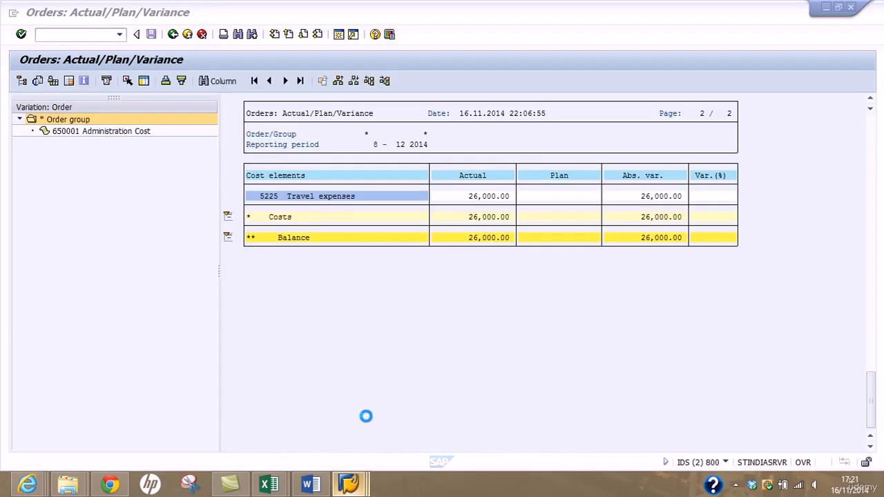
left_click(172, 35)
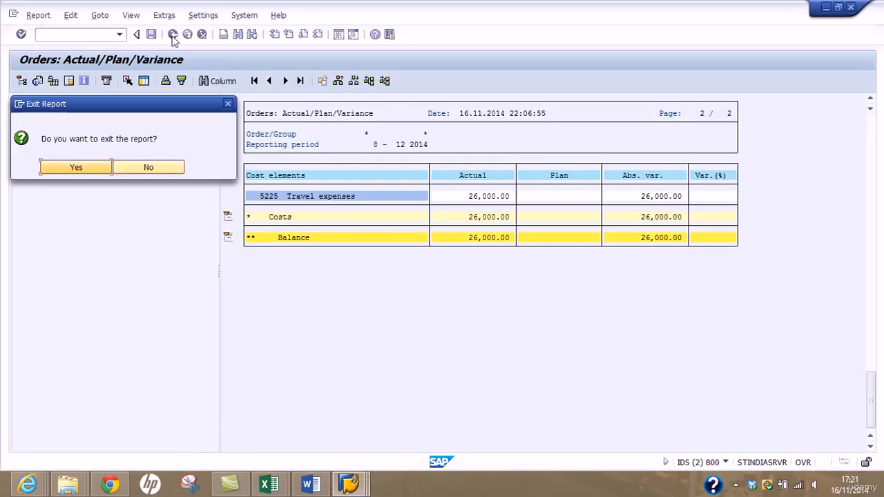
left_click(78, 170)
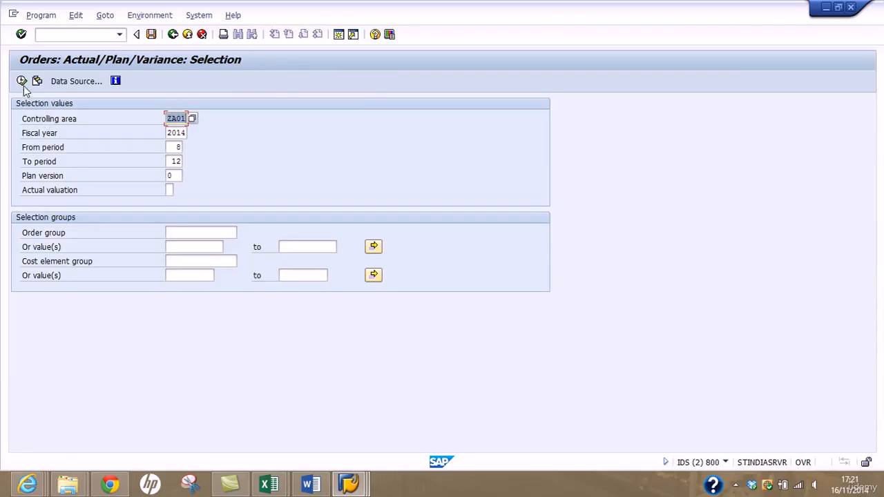
left_click(22, 83)
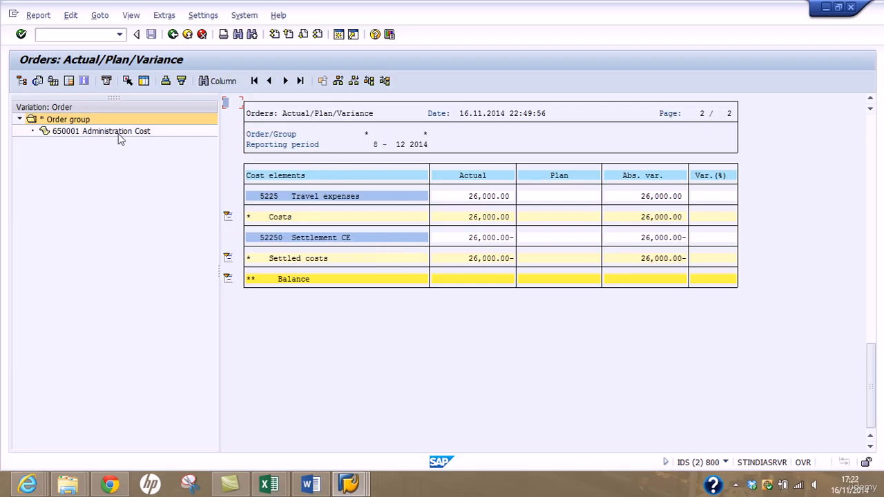
Rerun the cost centers actual/plan/variance report with the same selection and display the Travel Expenses cost center 1AU01ATE01.
left_click(364, 487)
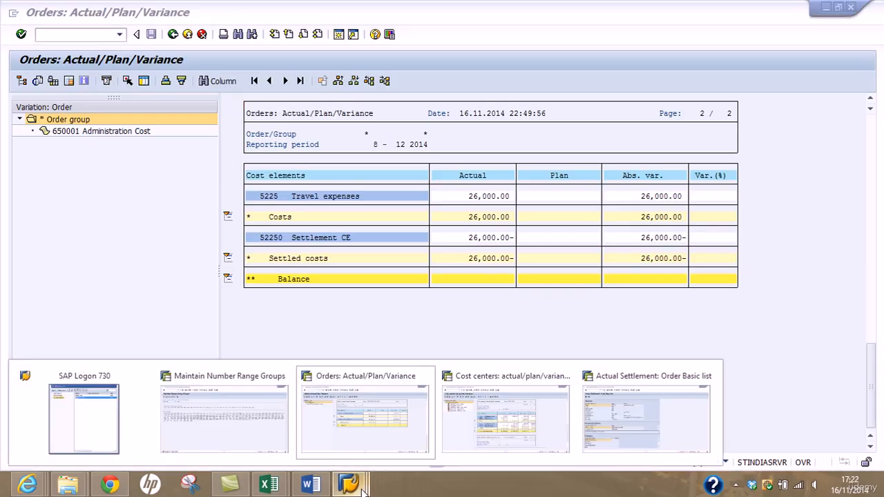
left_click(505, 414)
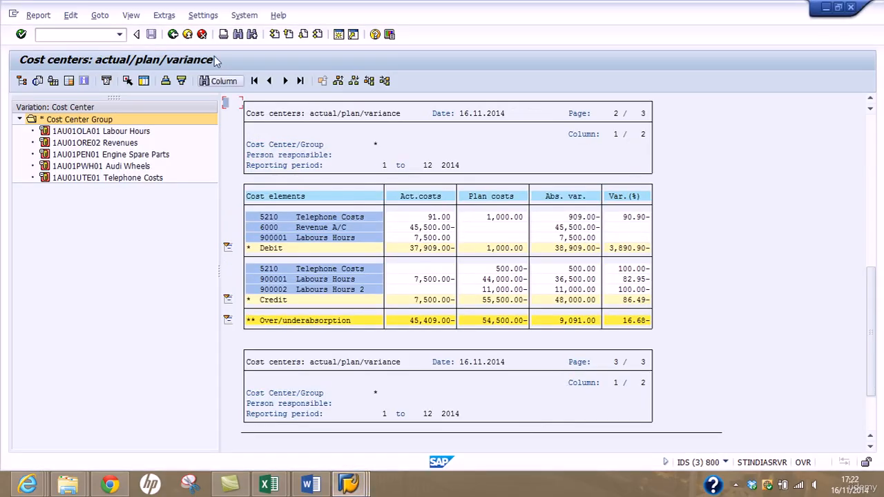
left_click(173, 34)
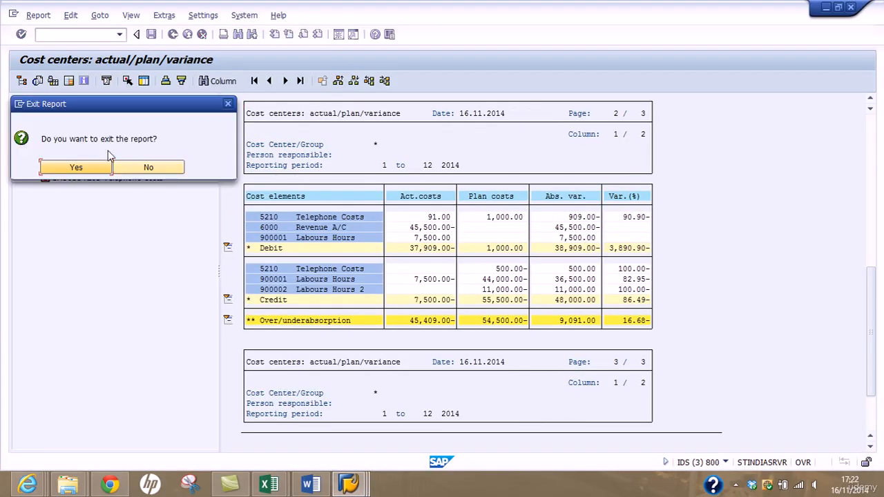
left_click(94, 172)
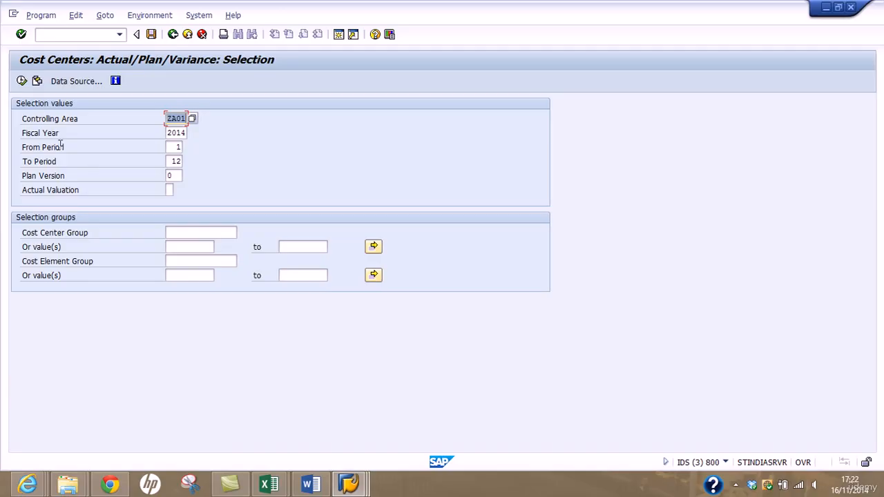
left_click(22, 81)
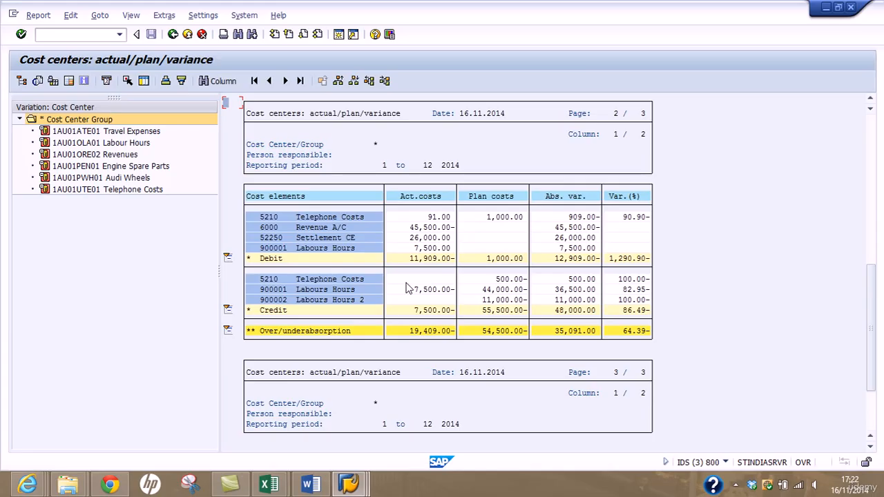
left_click(127, 133)
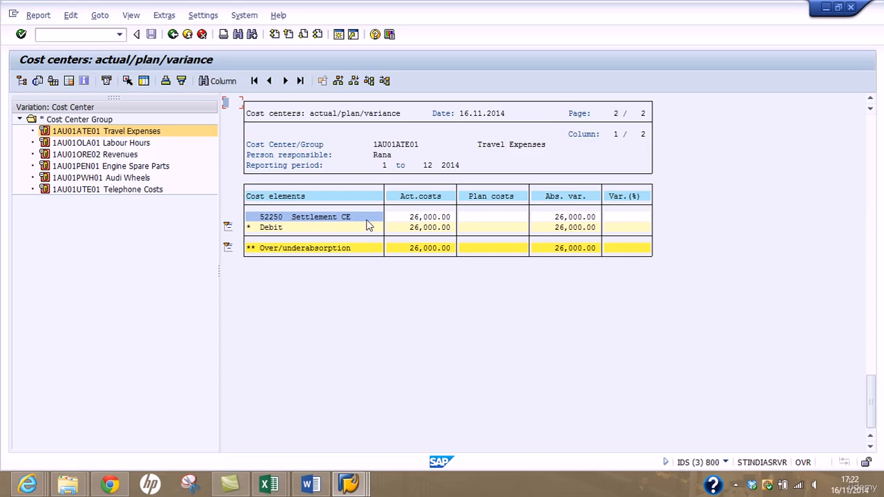
Compare the Settlement CE line in the orders report with the one in the Travel Expenses cost center report.
mouse_move(362, 486)
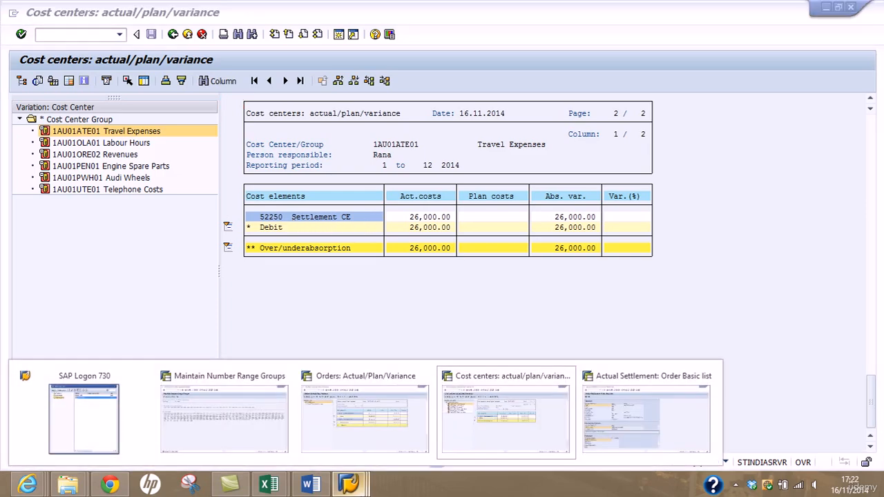
left_click(367, 448)
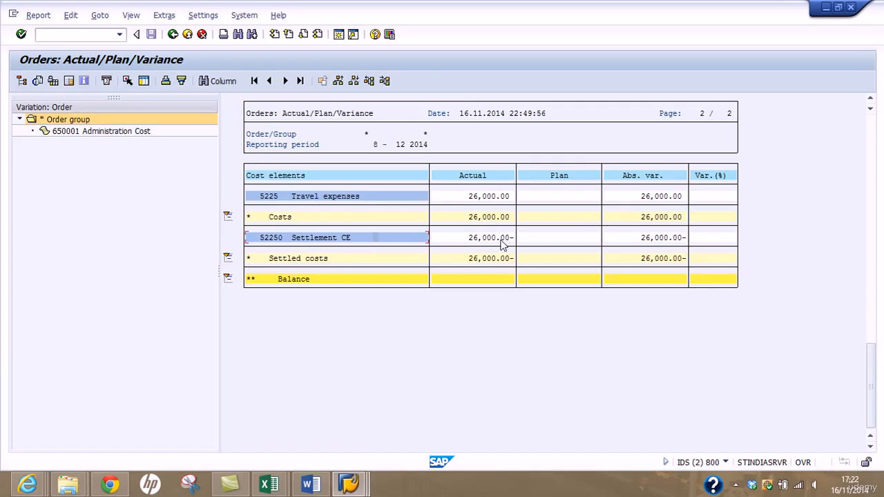
mouse_move(349, 486)
left_click(502, 411)
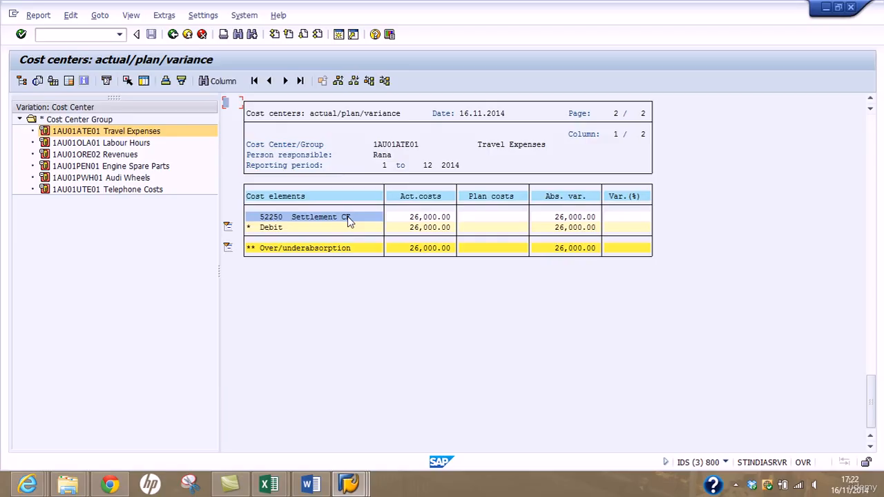
Open the Cost Centers: Actual Line Items report for Travel Expenses and display the settlement document behind the Settlement CE line.
left_click(145, 81)
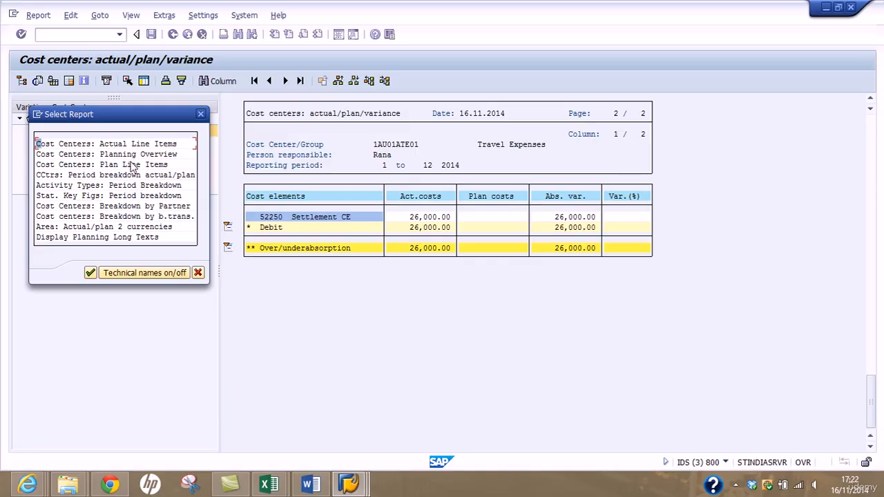
double_click(135, 145)
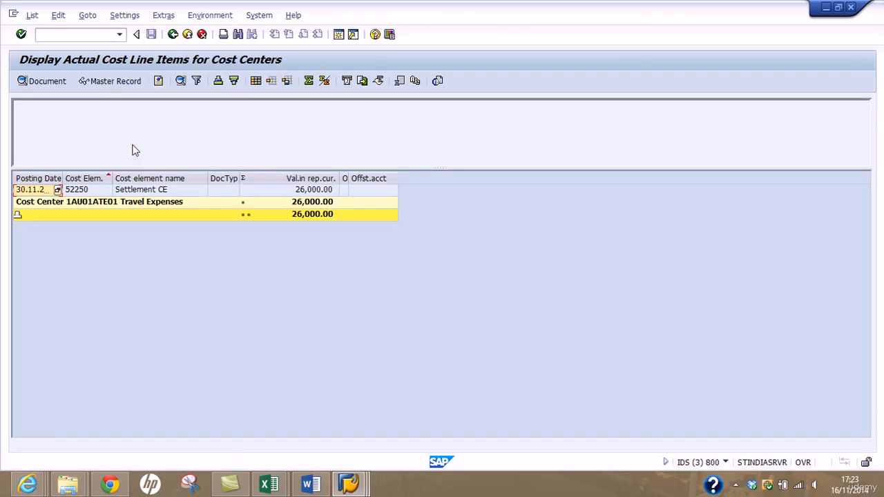
left_click(175, 192)
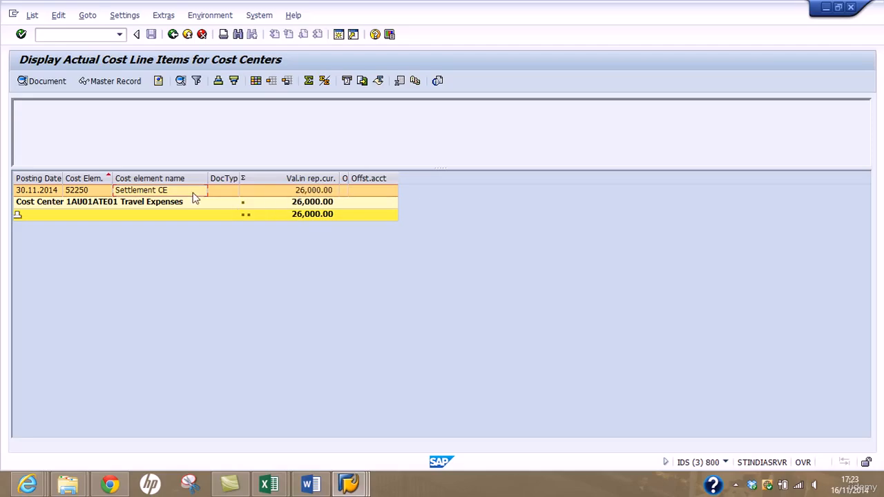
left_click(42, 81)
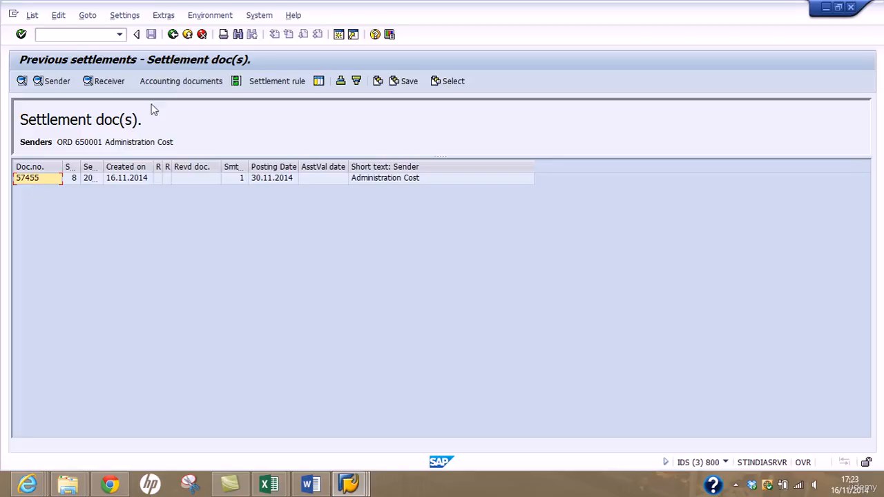
Check which accounting documents belong to the settlement document, including the controlling document, and close the list.
left_click(189, 83)
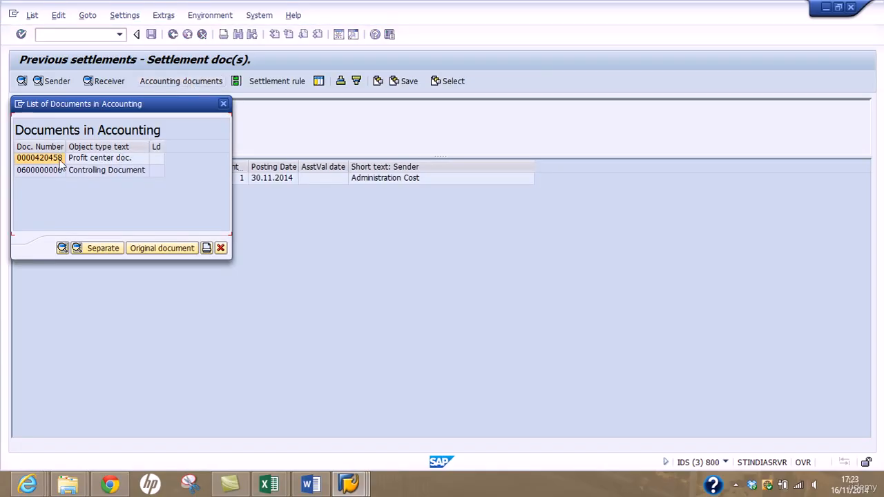
left_click(57, 171)
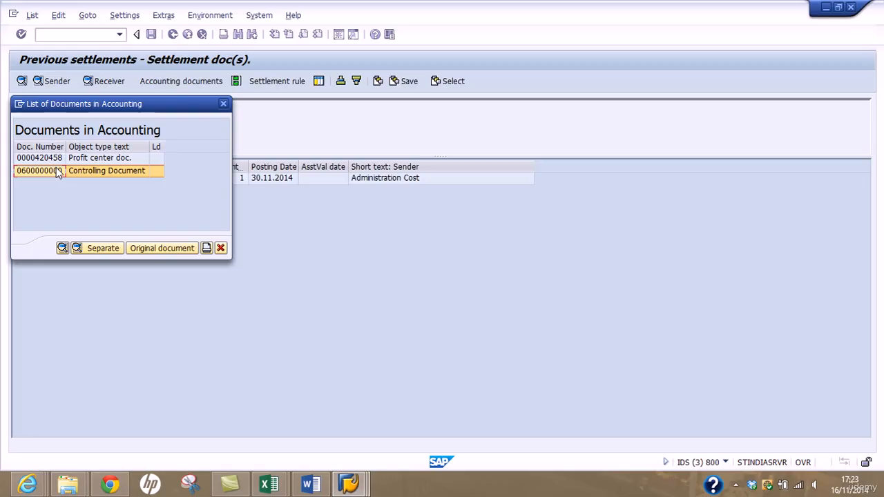
left_click(220, 248)
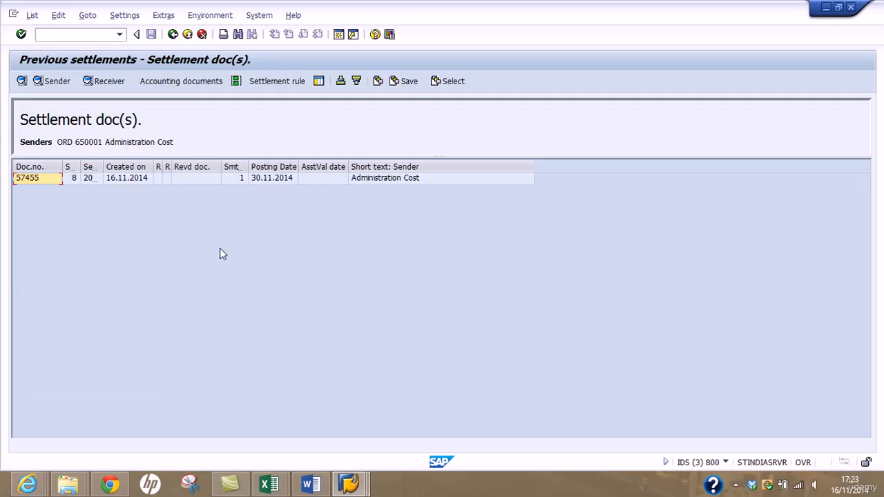
Review the sender debits and the receiver debits of the settlement document, returning to the settlement document list.
left_click(55, 178)
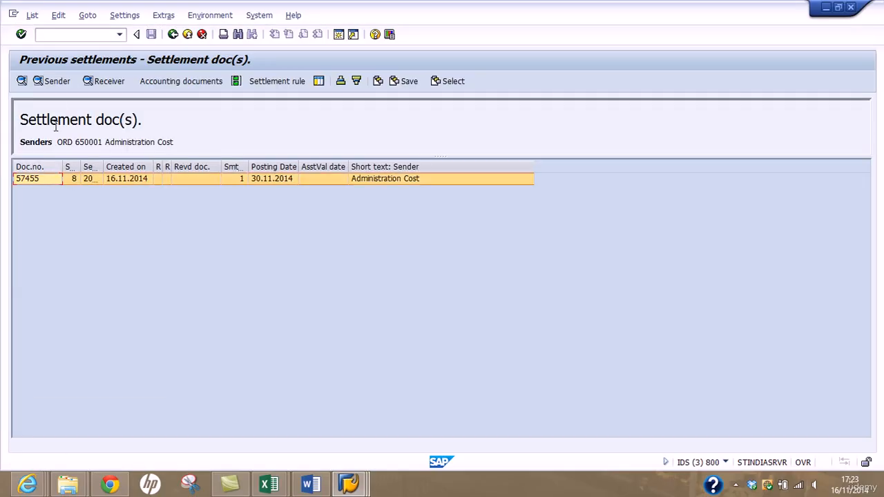
left_click(56, 81)
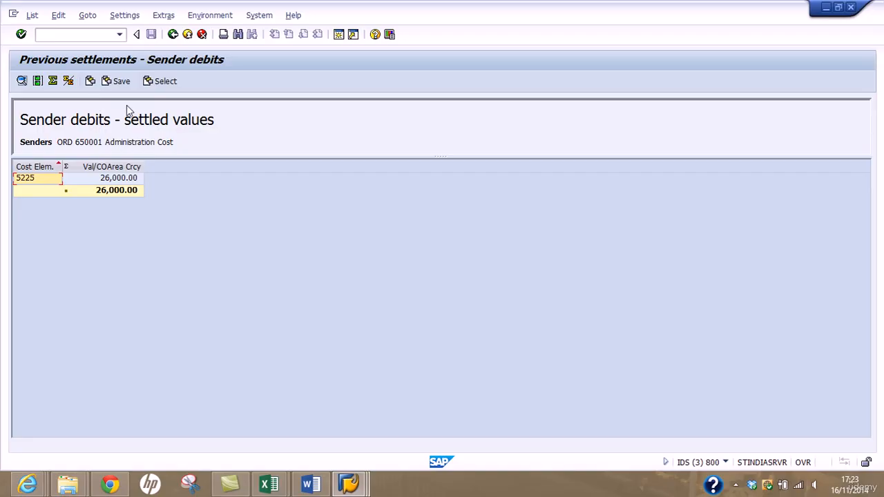
left_click(173, 35)
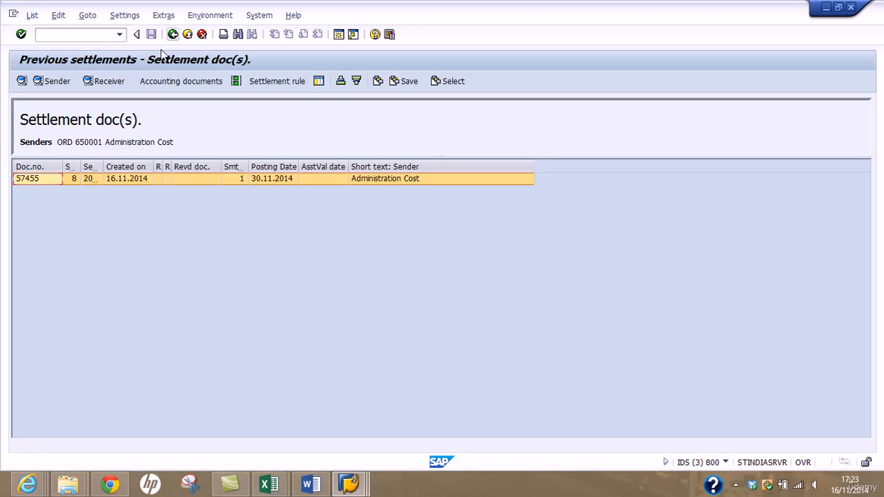
left_click(103, 85)
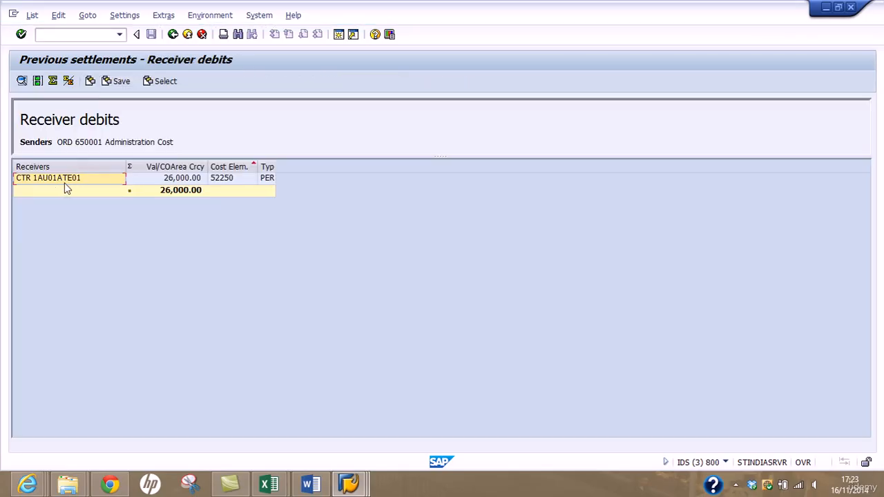
left_click(172, 35)
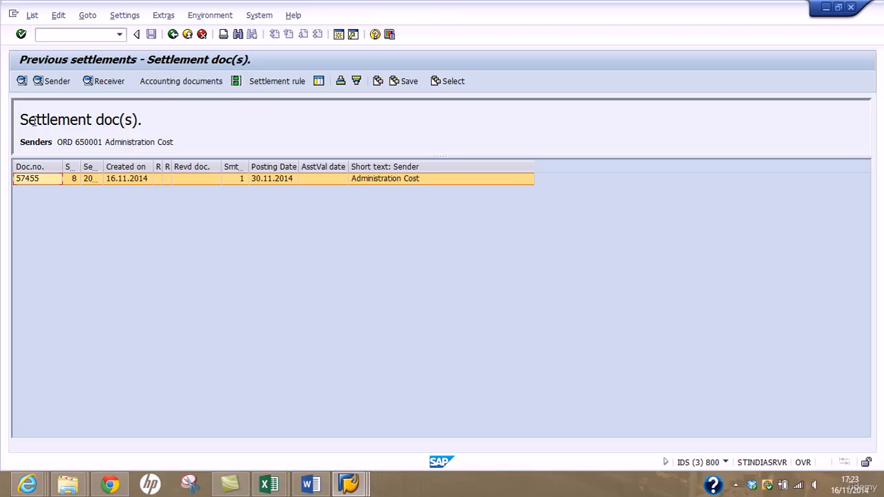
Examine the settlement document's details, including object number, settlement period and year, sender short text and sender order, and close them.
left_click(23, 82)
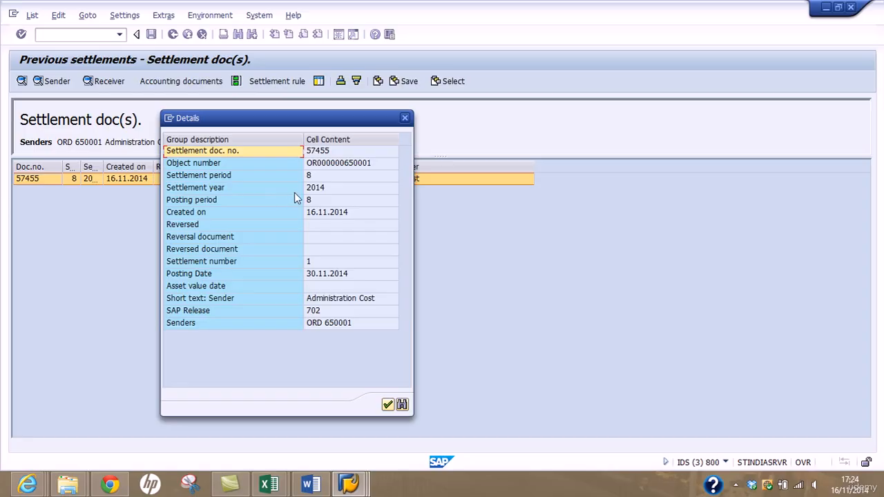
left_click(255, 148)
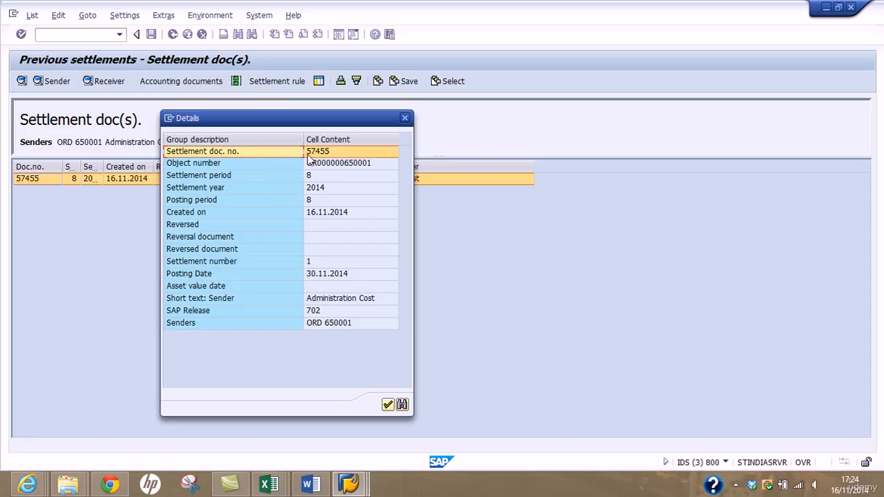
left_click(280, 163)
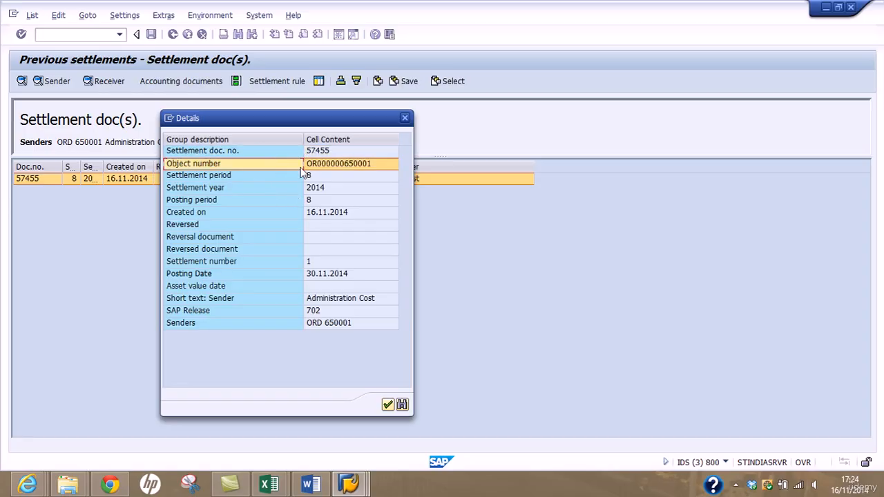
left_click(349, 176)
left_click(346, 189)
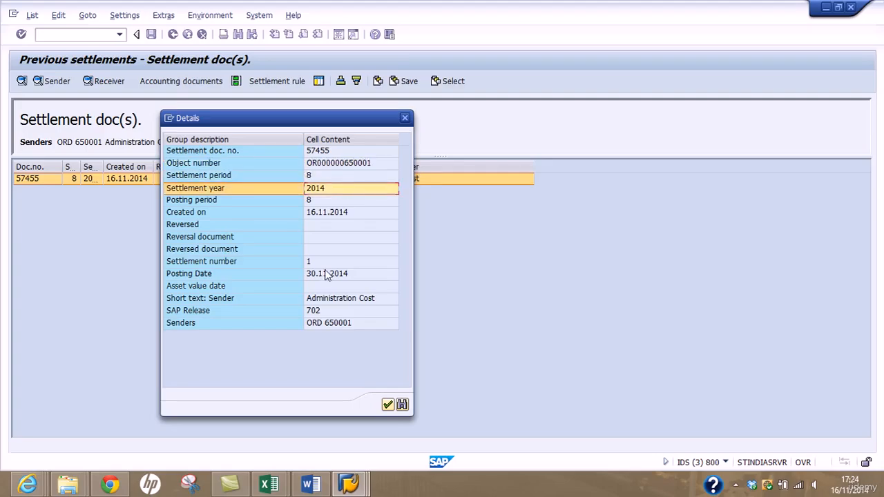
left_click(322, 299)
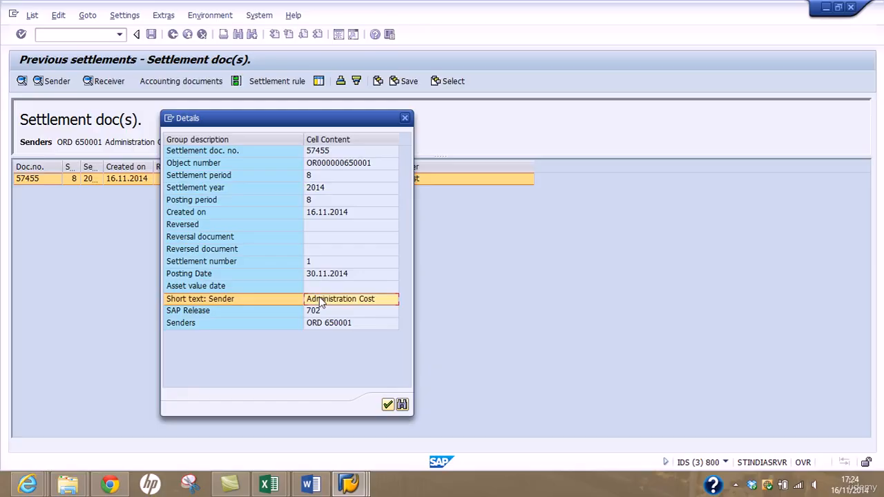
left_click(323, 323)
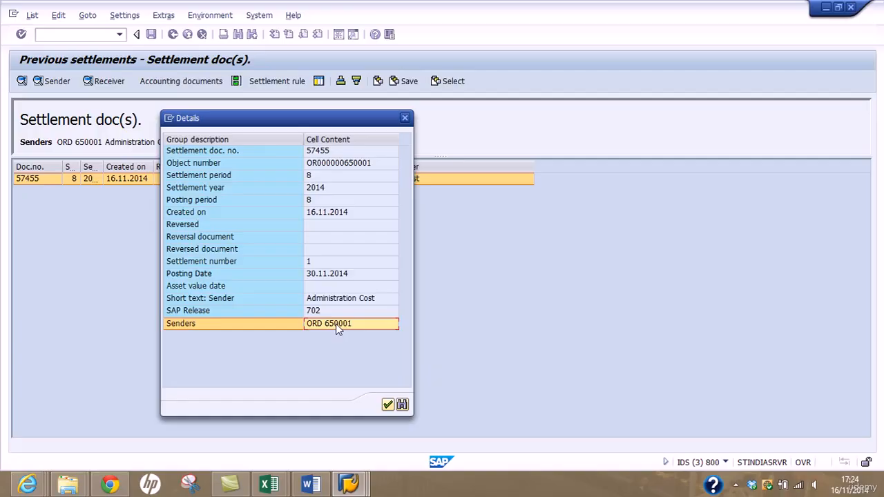
left_click(388, 404)
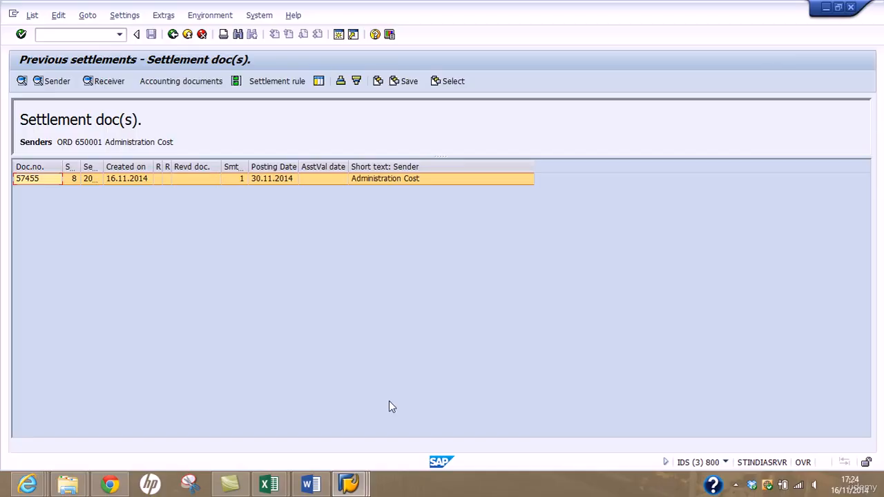
left_click(739, 487)
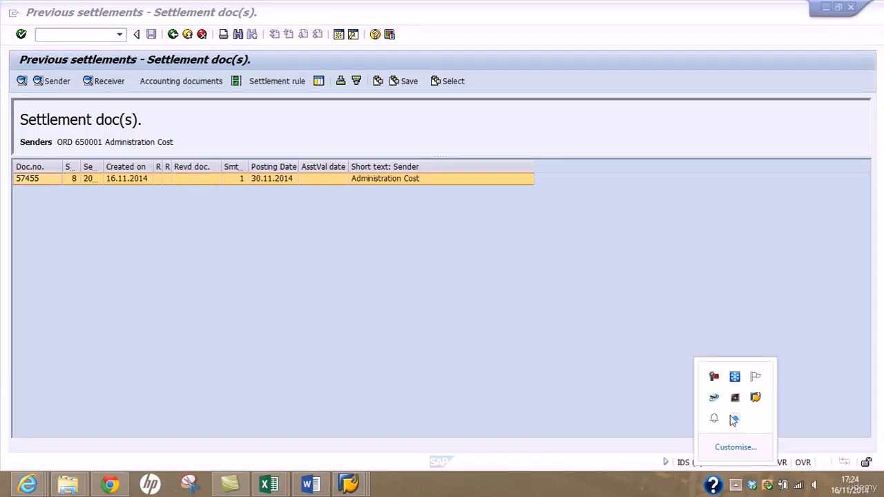